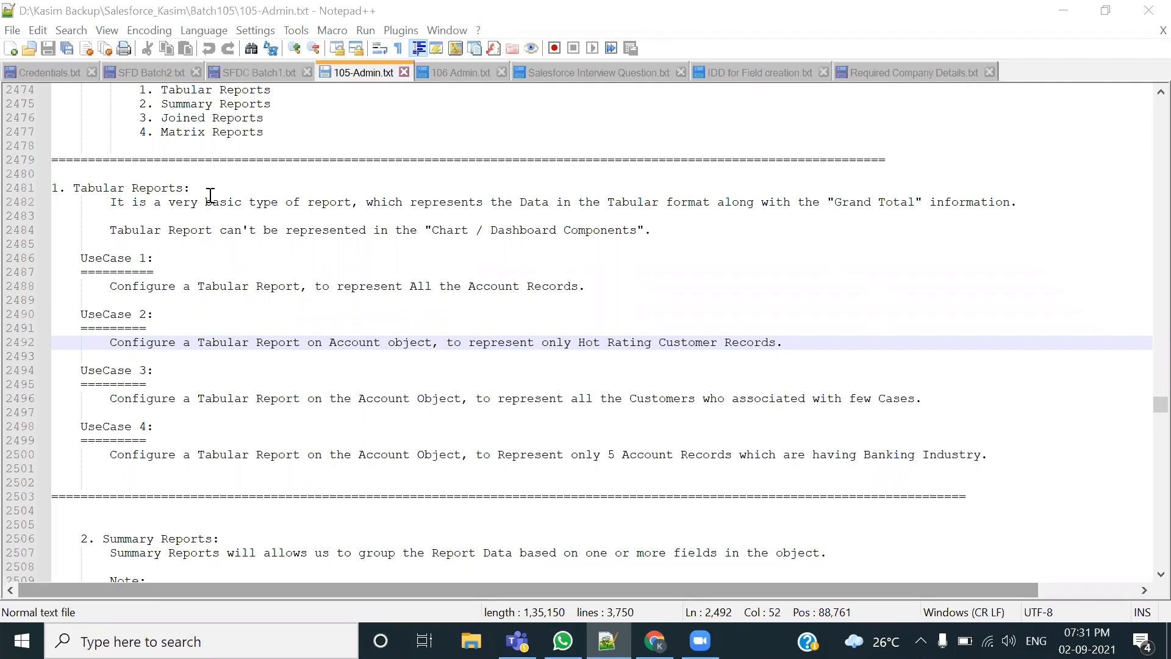
Switch from the notes to Salesforce in the browser and open the Align HR Reports folder of the reports
drag(79, 255, 183, 326)
click(215, 386)
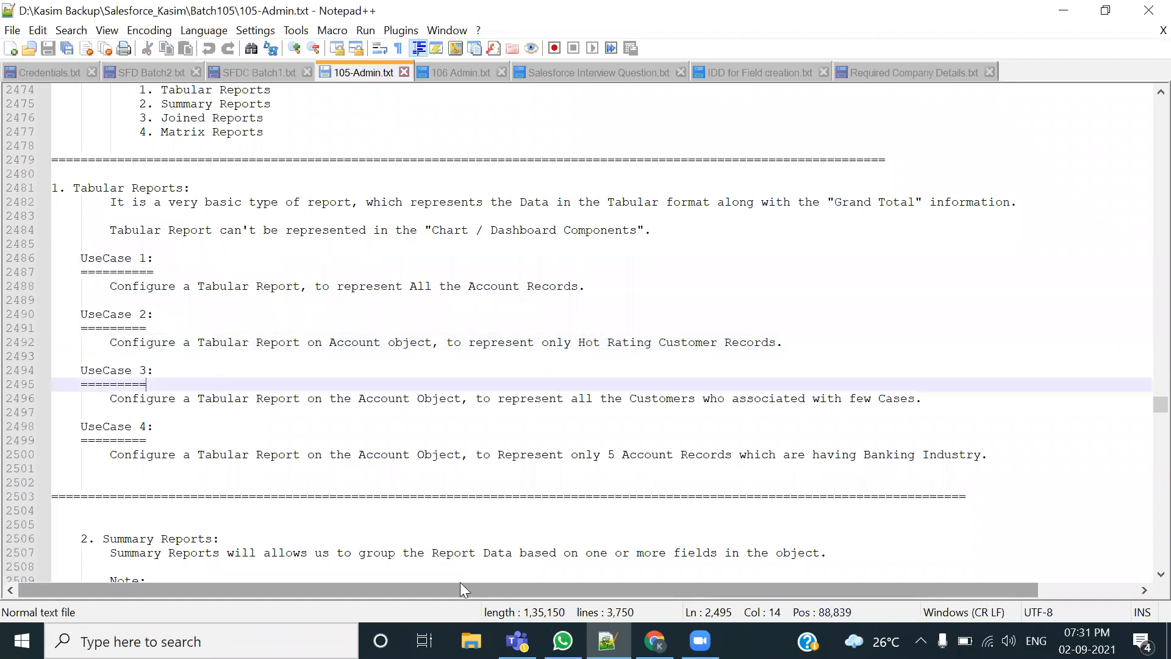
key(alt+Tab)
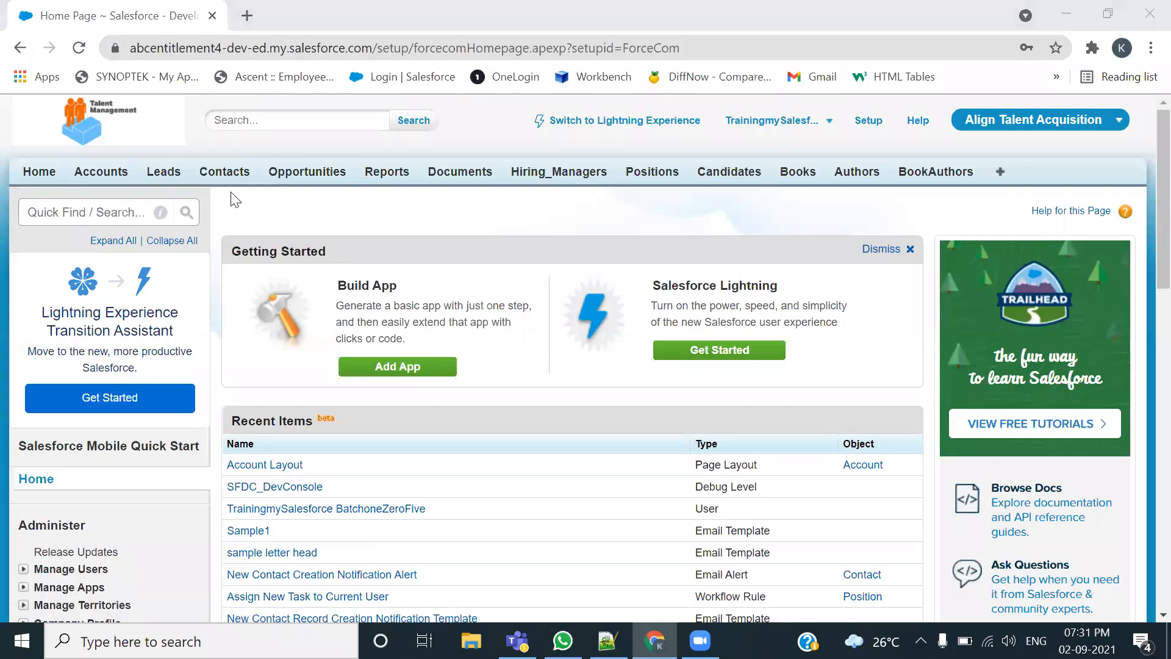
click(387, 172)
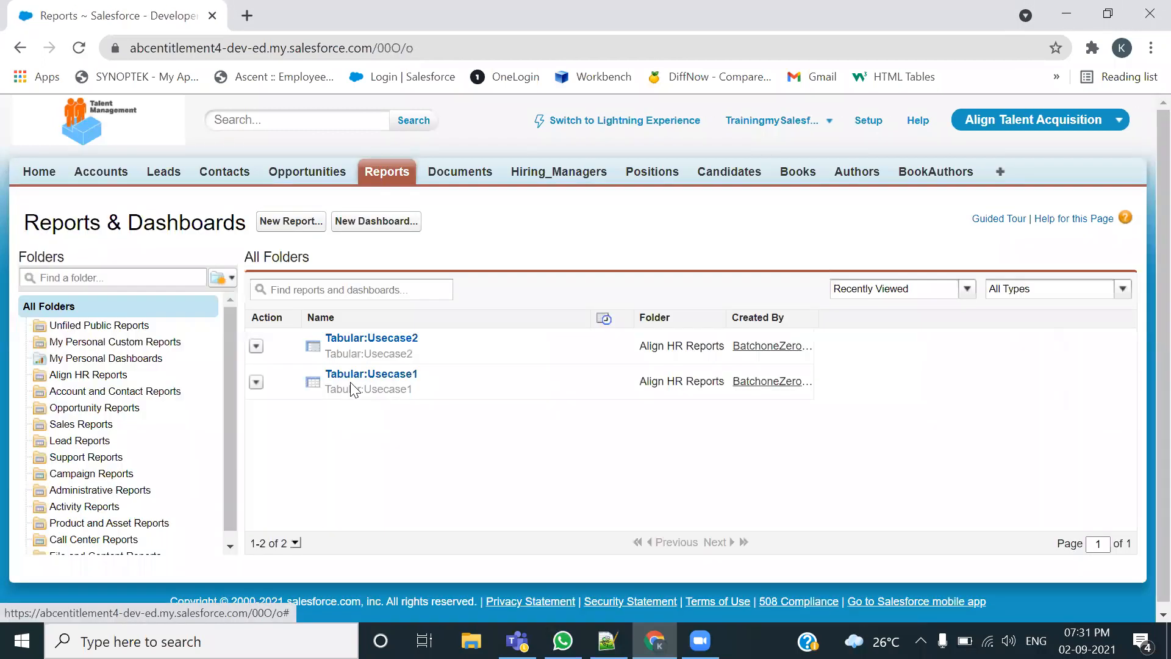
click(87, 374)
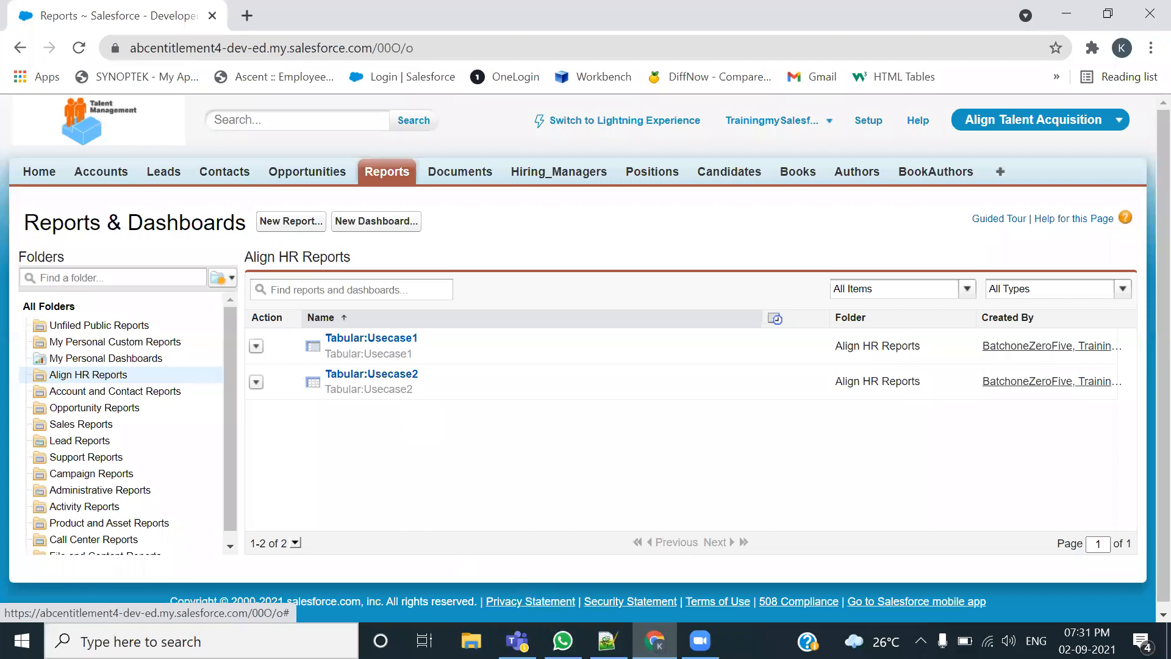
Return to the Notepad++ notes and review the tabular report requirements in UseCase 3 and UseCase 4
key(alt+Tab)
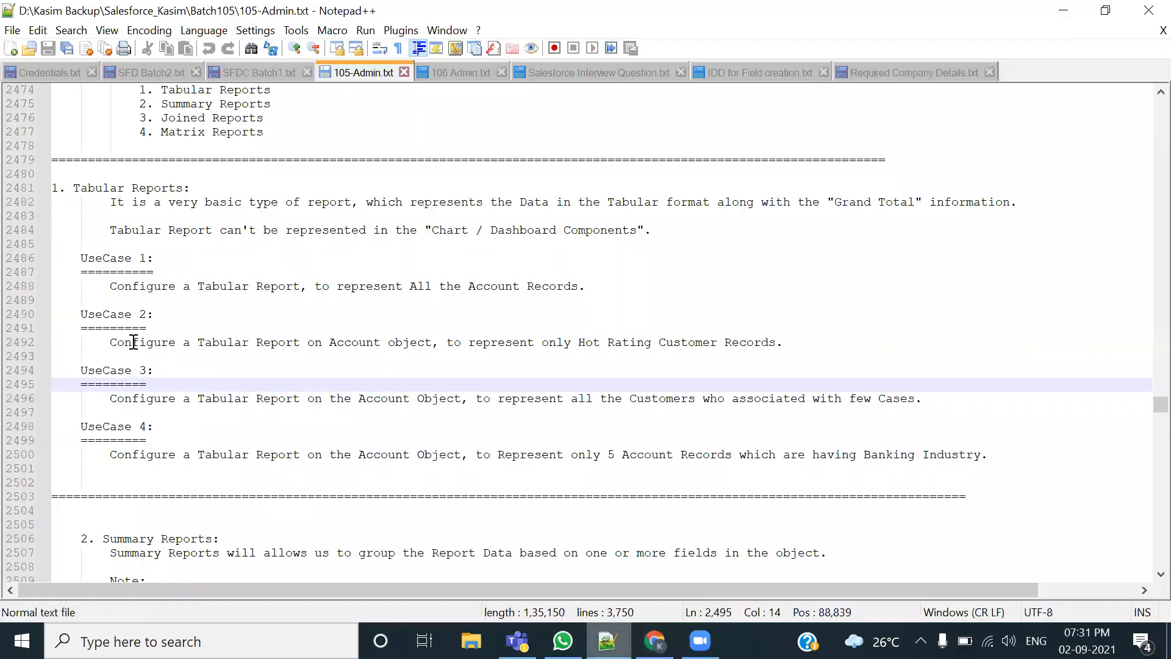
drag(80, 370, 454, 454)
drag(625, 441, 980, 454)
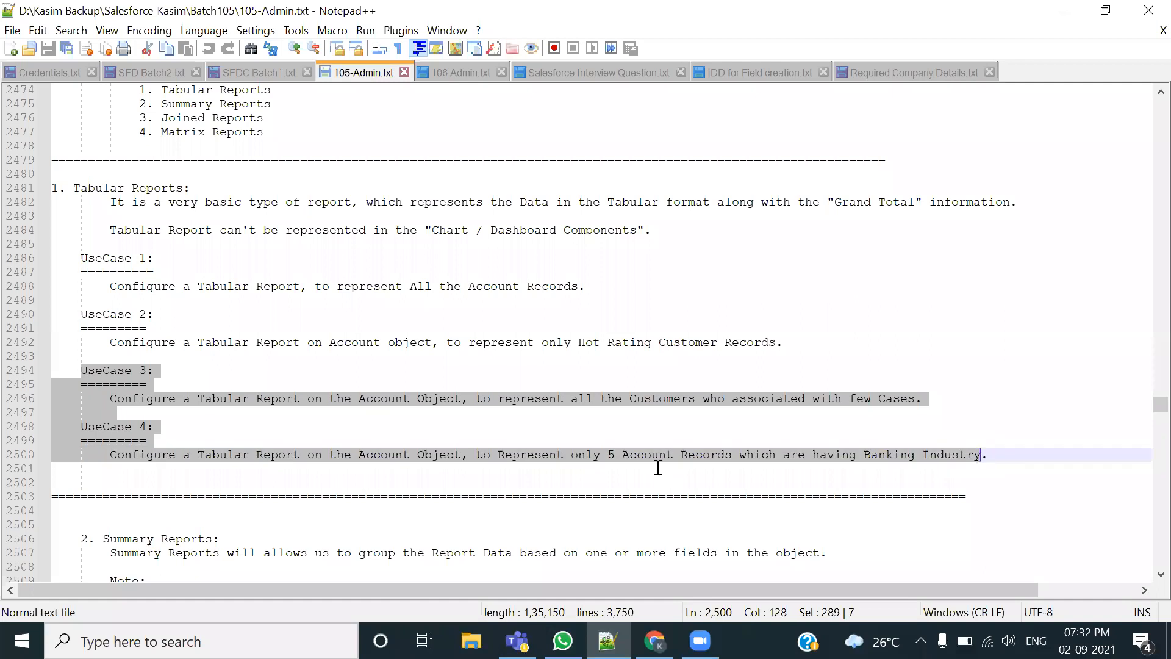
click(476, 429)
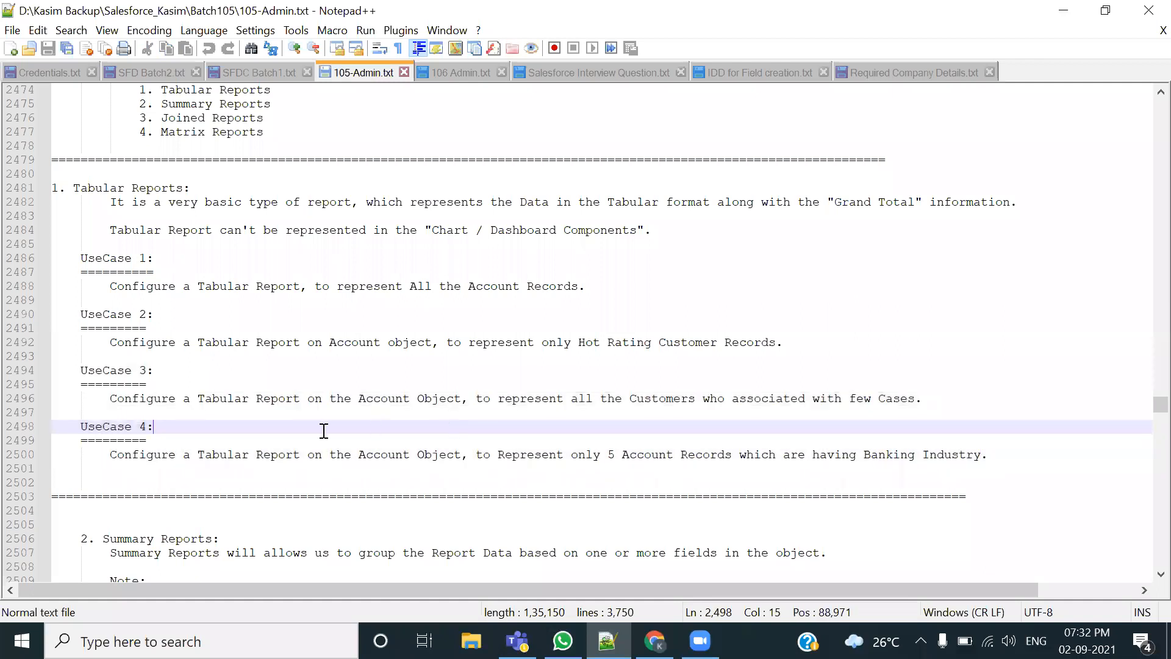
scroll(324, 431, down, 1)
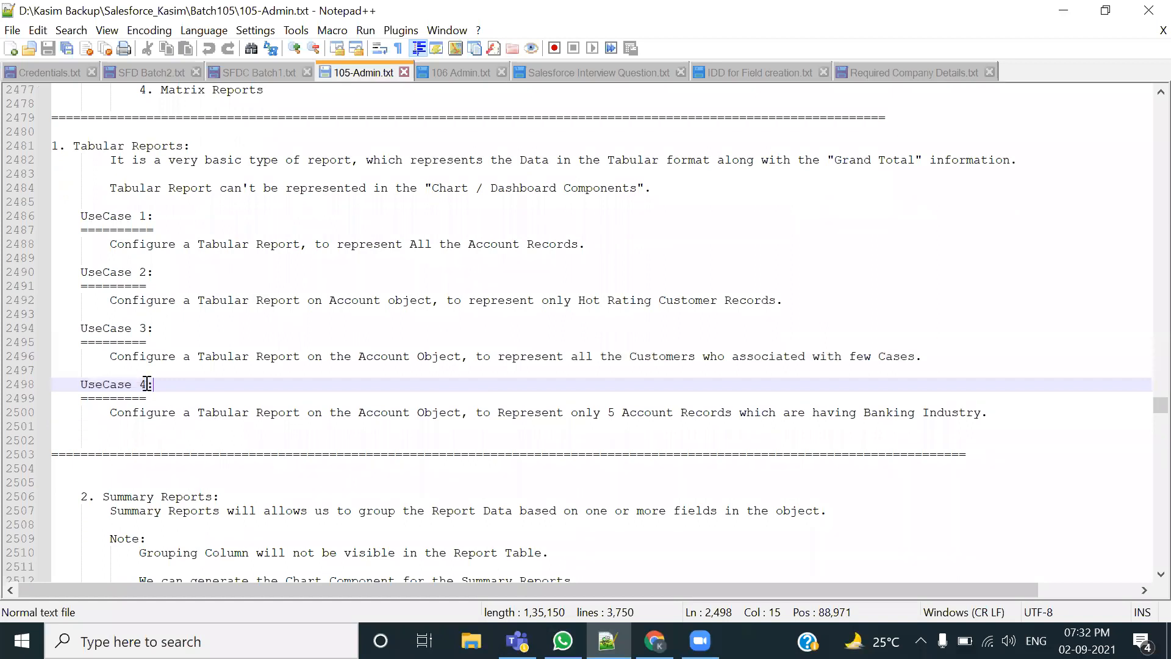
drag(117, 359, 462, 359)
click(285, 389)
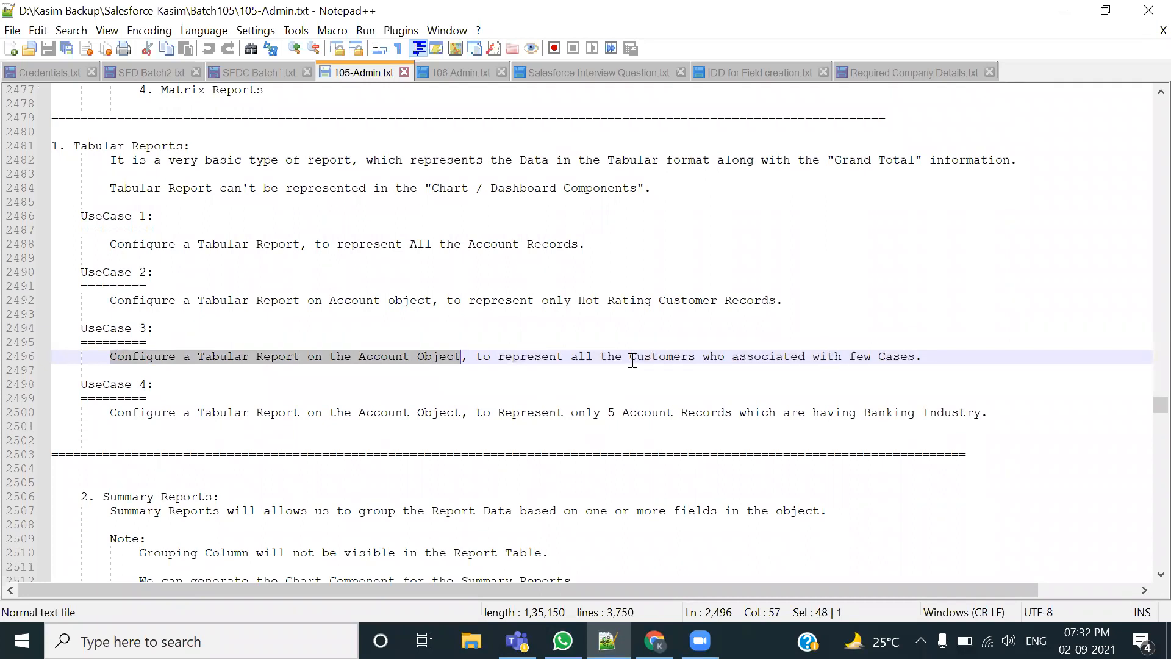
Reword the UseCase 3 line to read "all the Account Records those who are associated" in place of the Customers wording, and save the file
drag(695, 359, 633, 354)
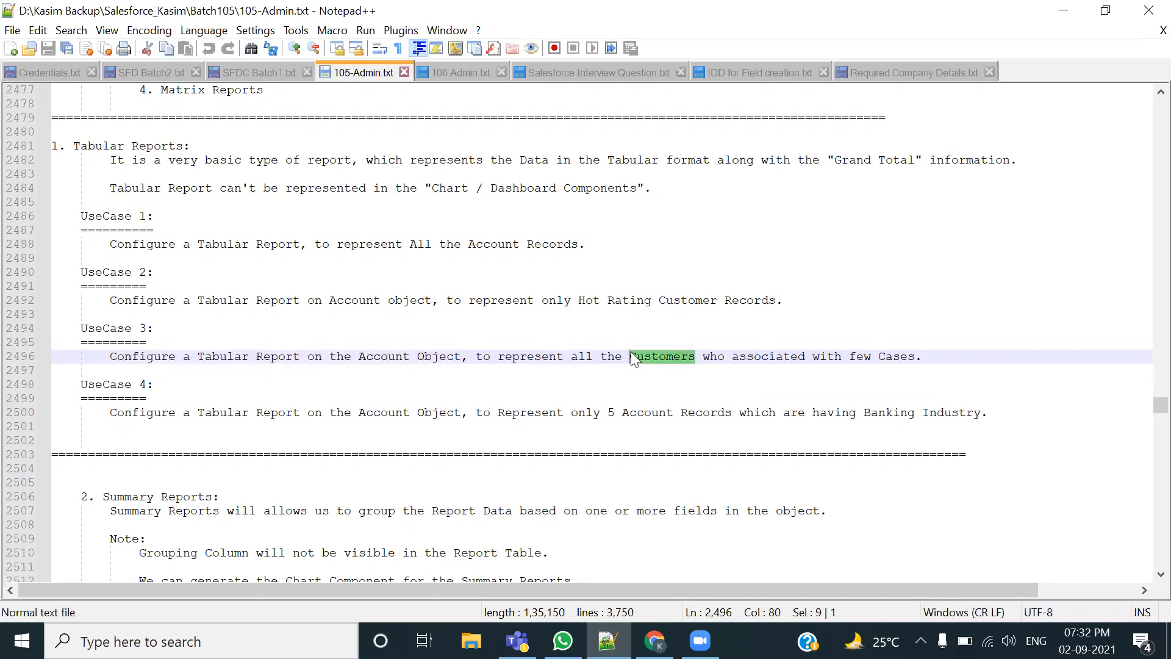
text(Accoun)
text(t Recor)
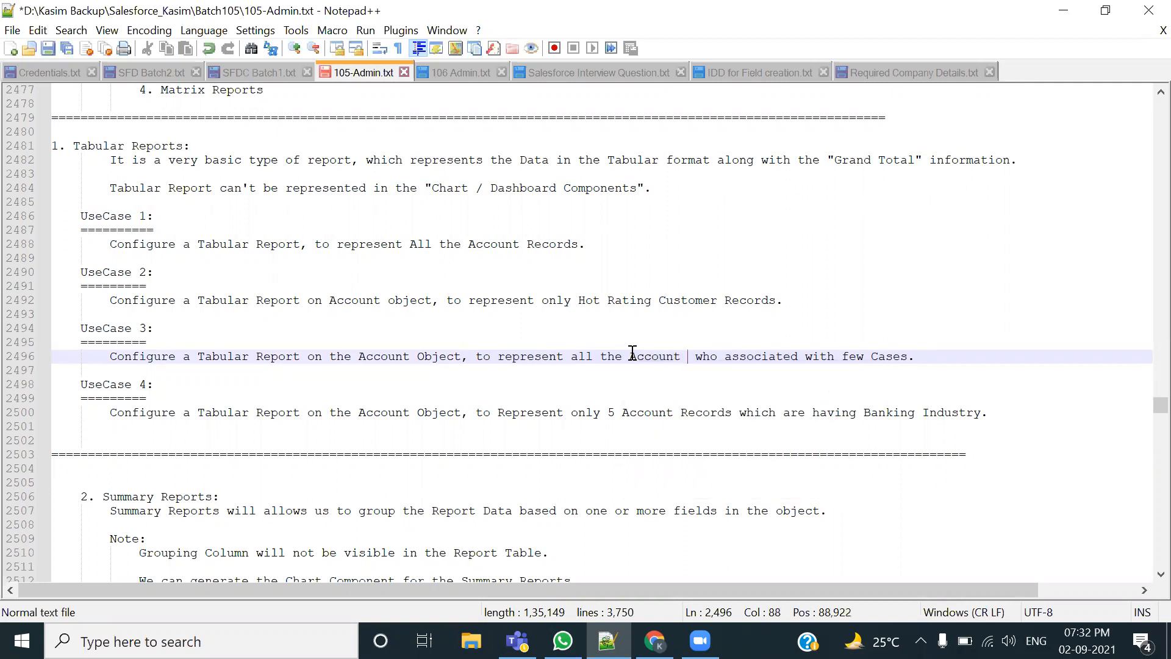
text(ds)
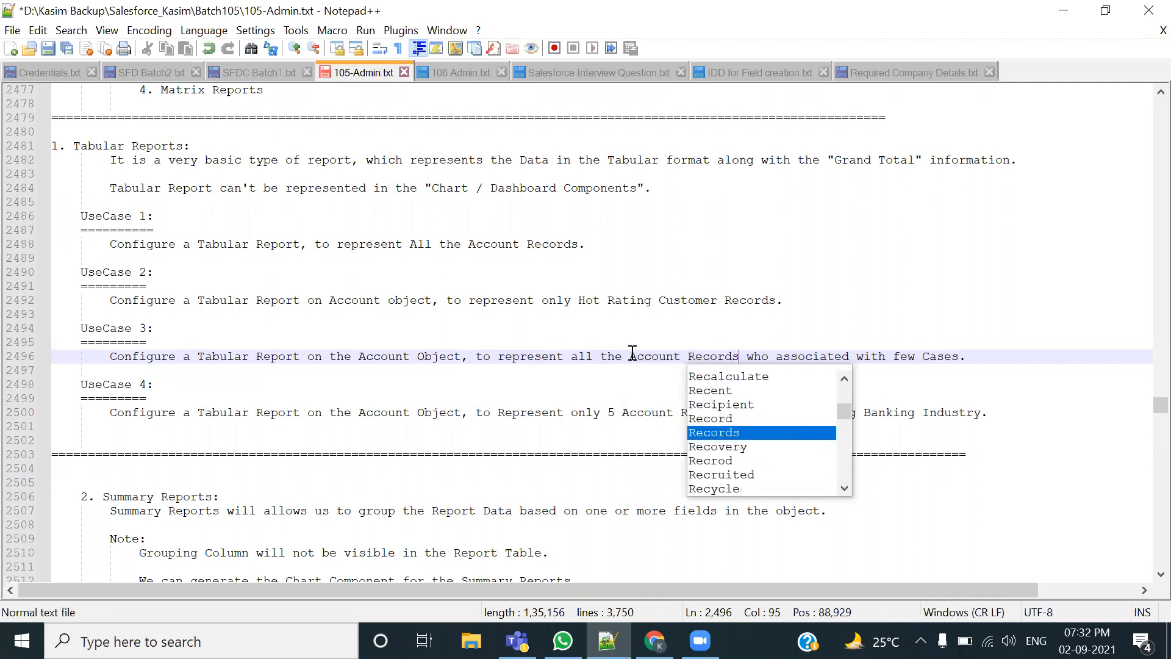
text( those)
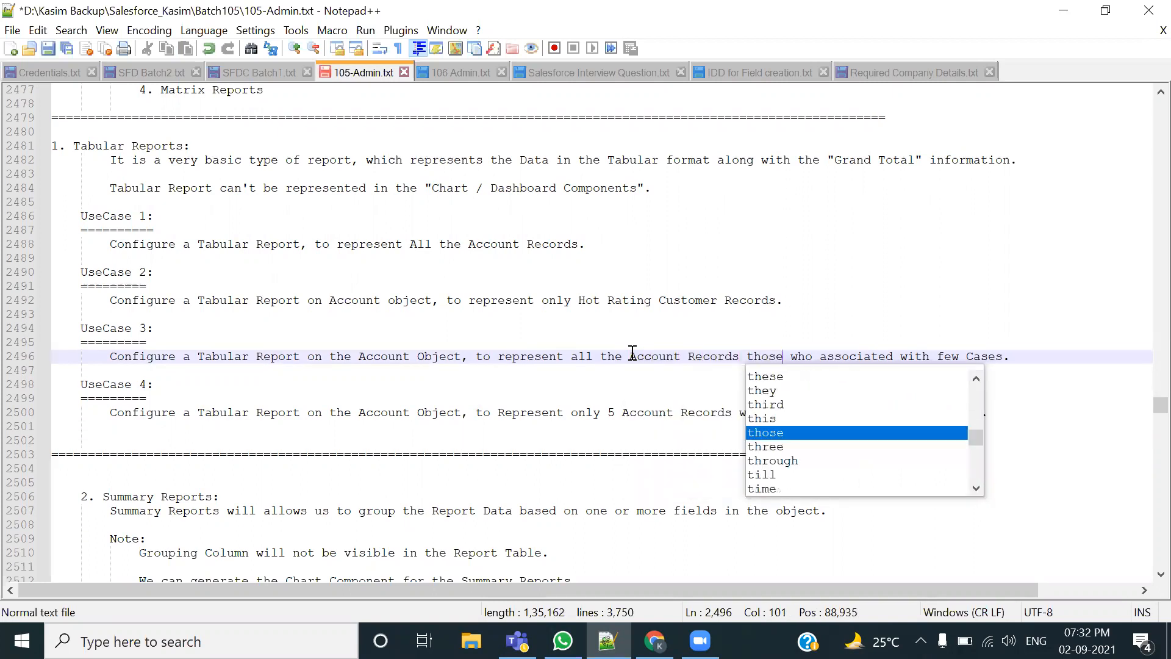
key(Right)
key(Right)
key(Right)
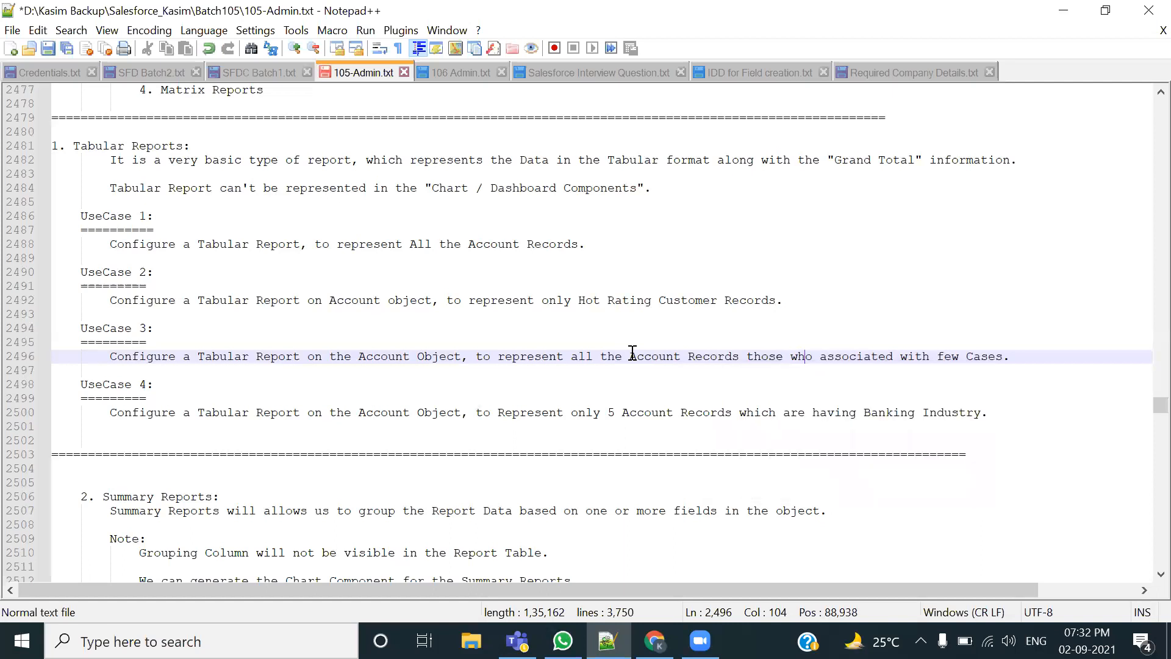
text(are)
key(ctrl+s)
Delete the word "few" before "Cases" in the UseCase 3 line and save the file
click(989, 355)
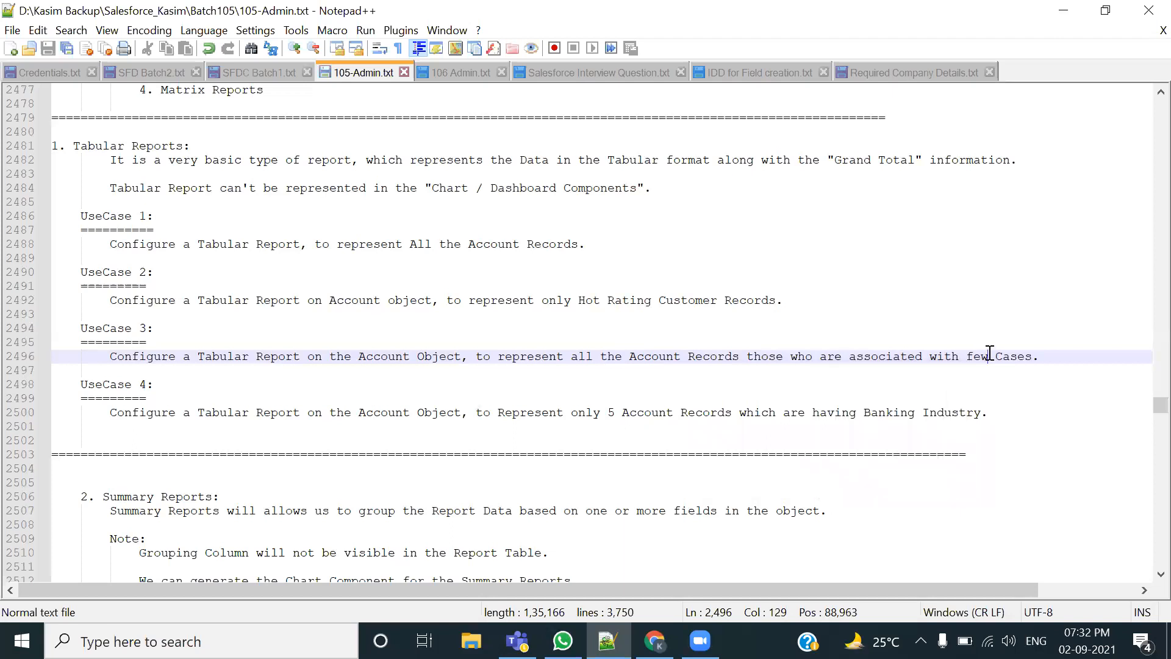
key(BackSpace)
key(BackSpace)
key(BackSpace)
key(BackSpace)
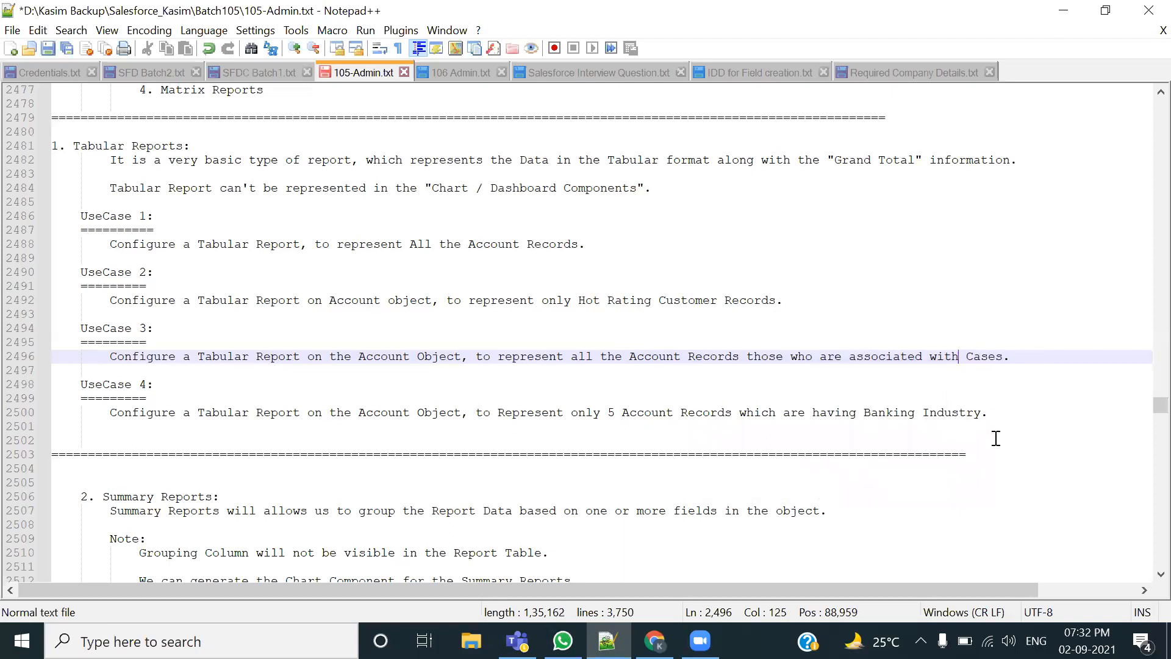
key(ctrl+s)
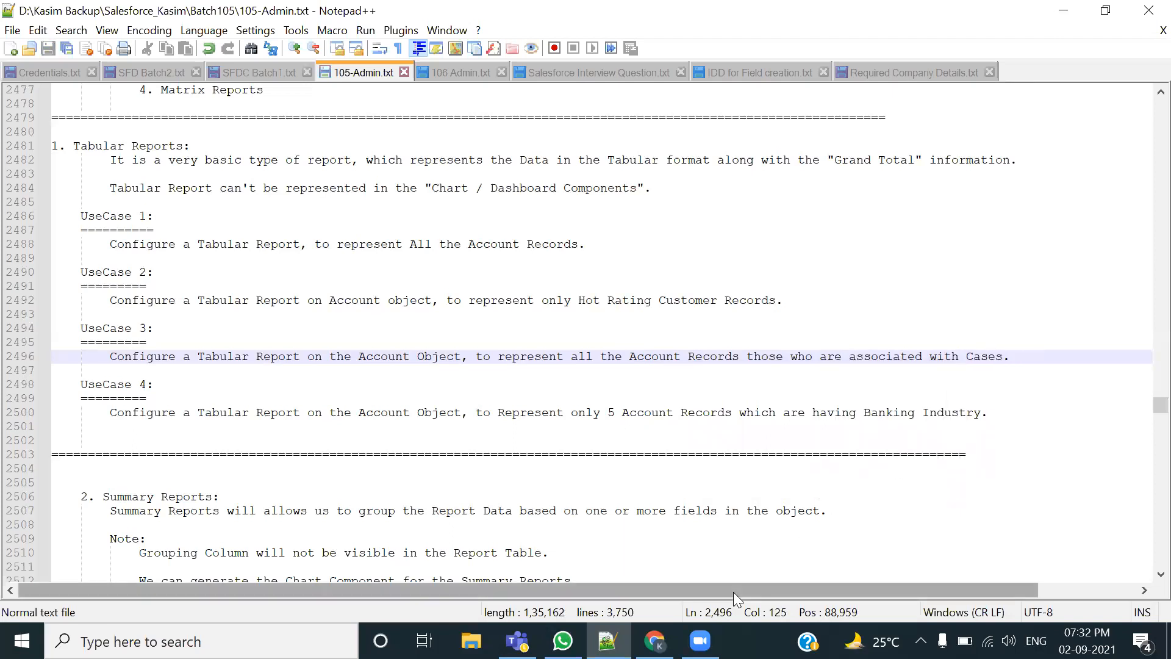
Switch to Salesforce and display the All Accounts list in a new browser tab
click(655, 641)
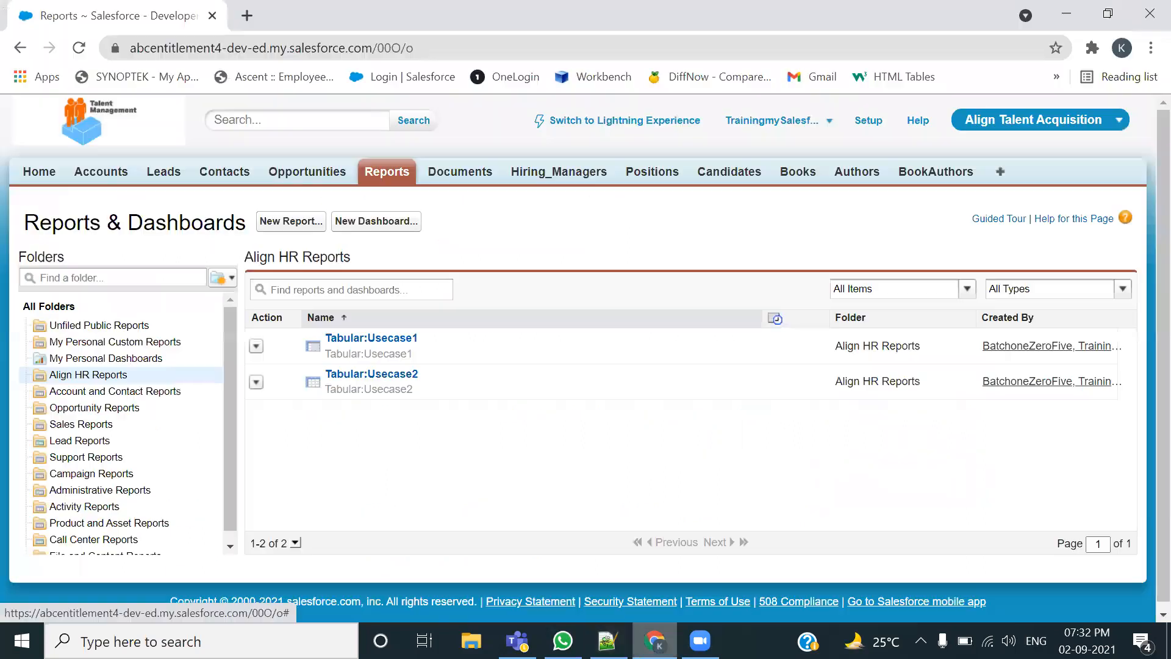
ctrl+click(106, 172)
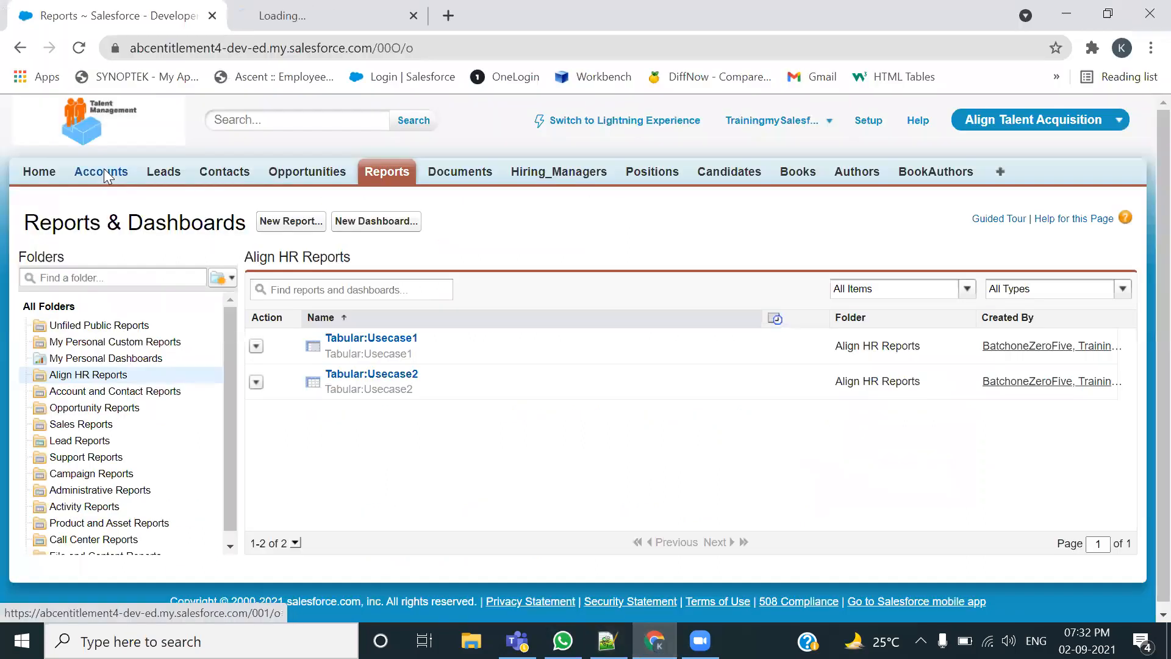
click(282, 10)
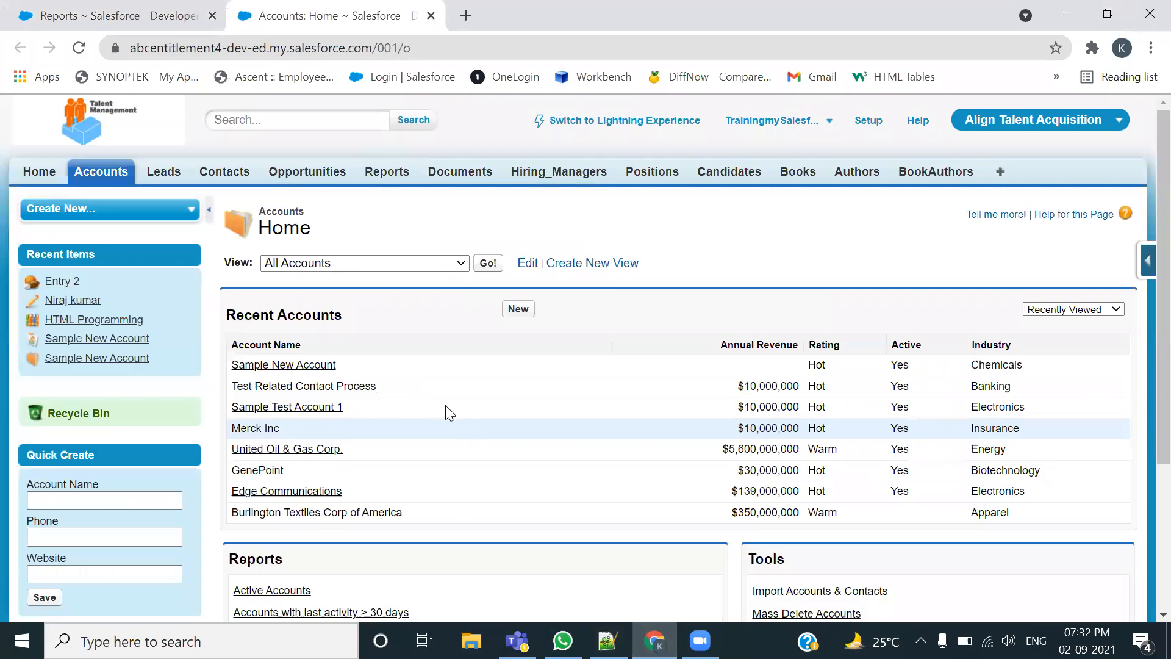
click(488, 263)
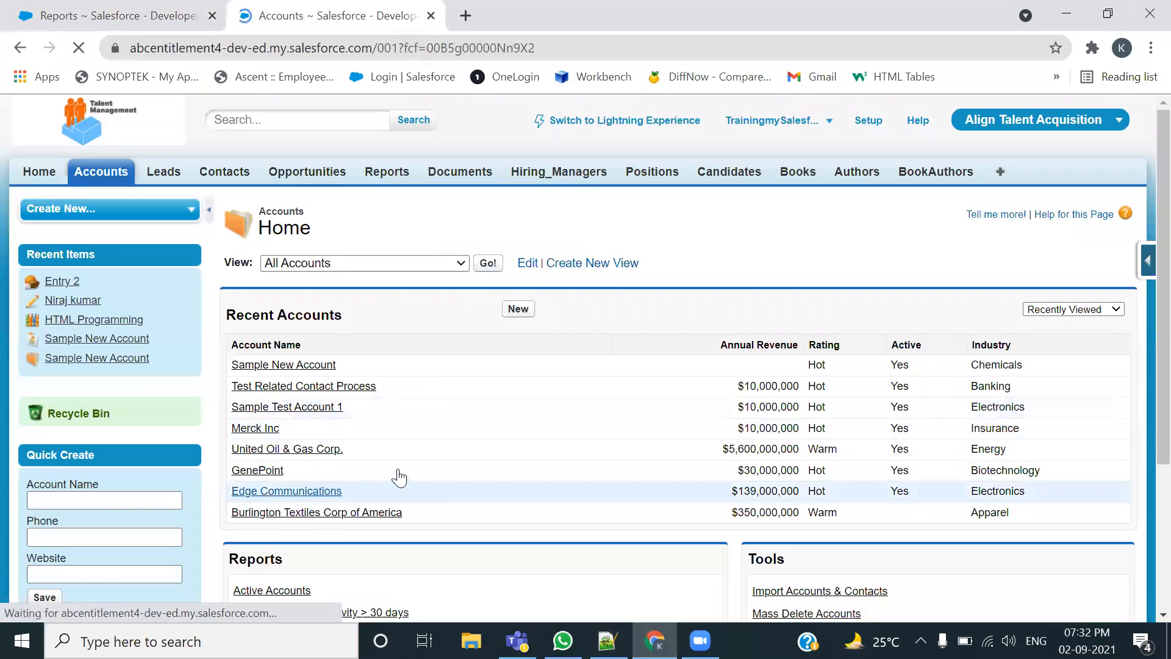
scroll(250, 549, down, 3)
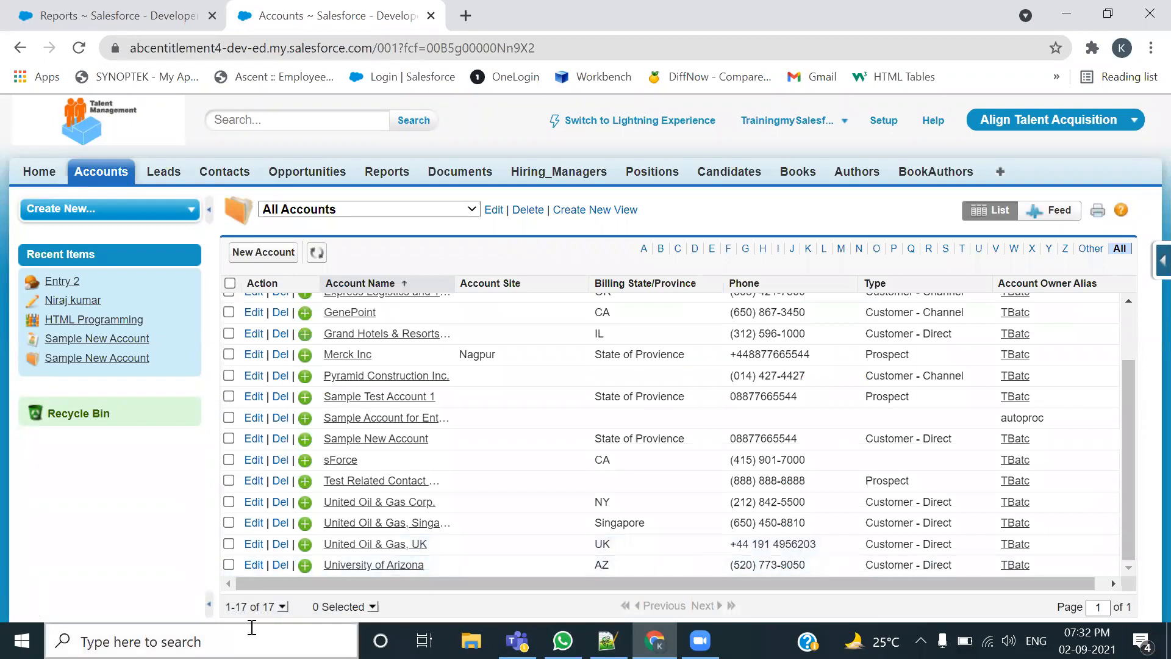
scroll(404, 409, up, 2)
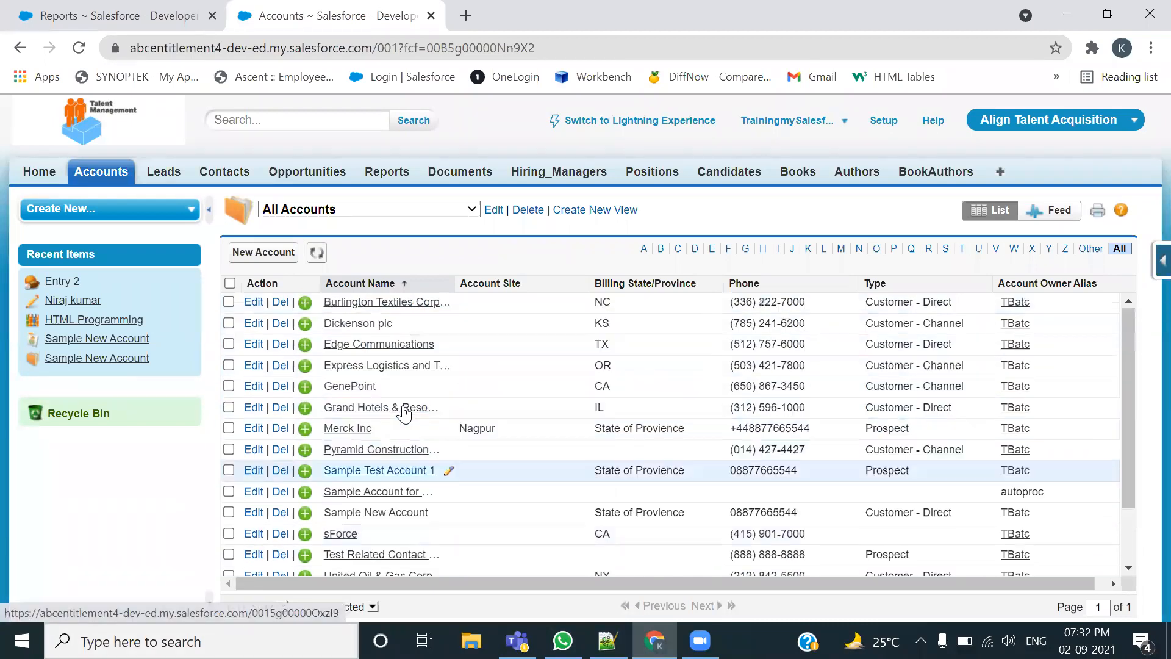
Open Merck Inc, the Sample Account for Ent…, sForce, United Oil & Gas UK, University of Arizona, Dickenson plc and Burlington Textiles in separate background tabs
middle_click(349, 433)
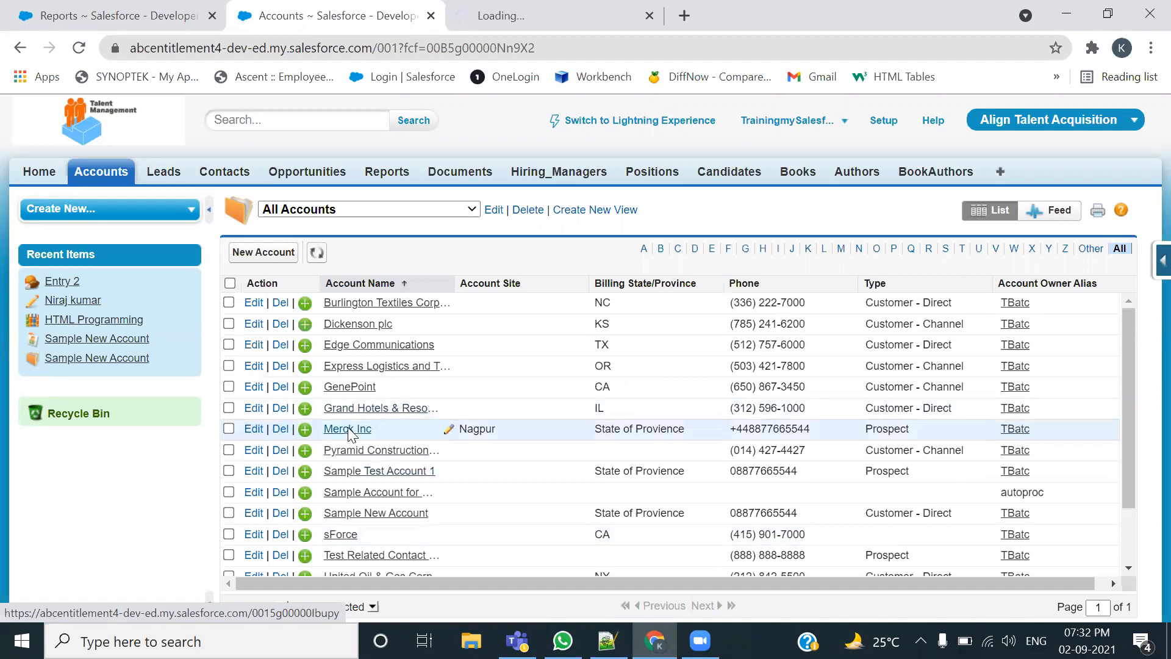
middle_click(361, 492)
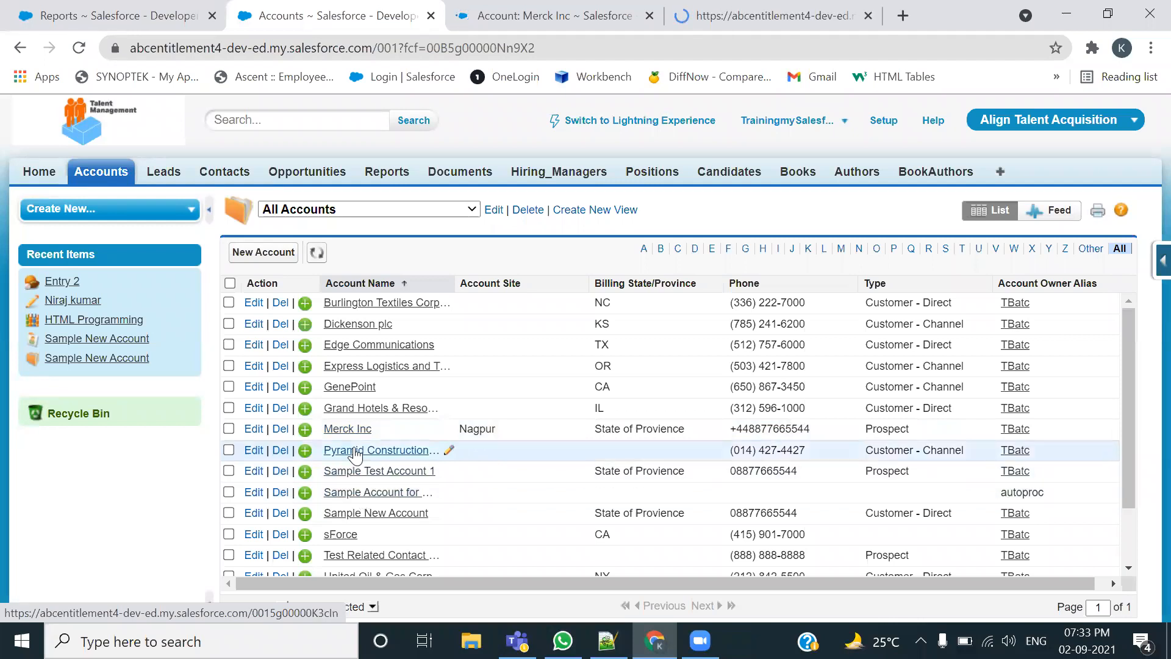
scroll(348, 459, down, 2)
middle_click(340, 464)
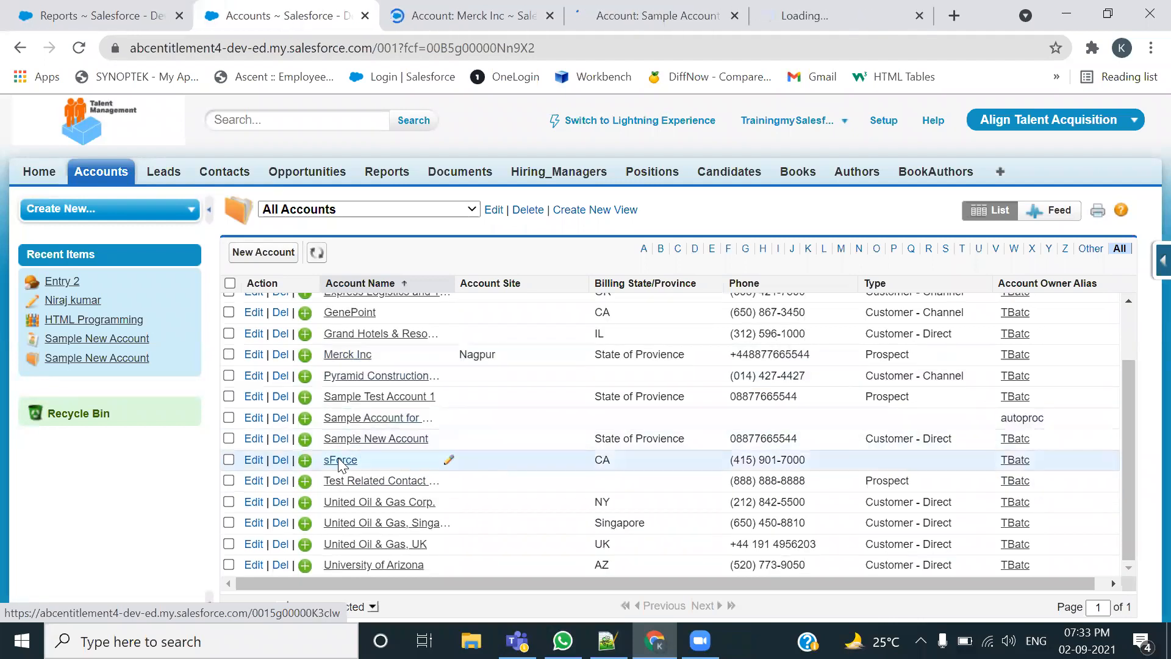
middle_click(379, 544)
middle_click(385, 565)
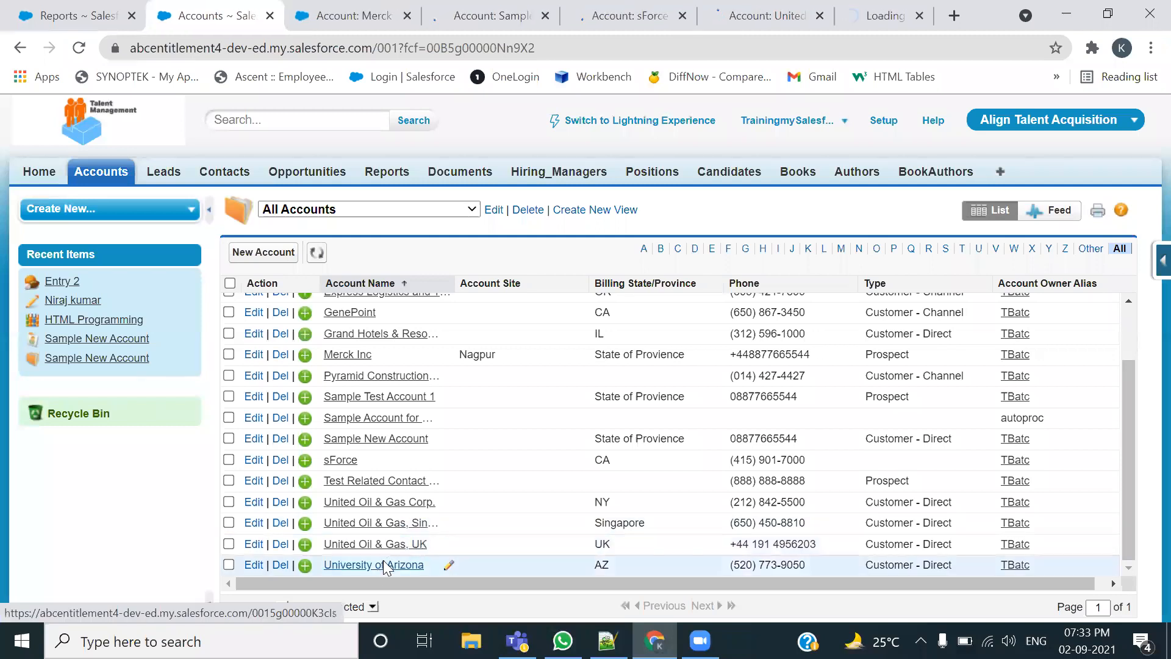
scroll(394, 423, up, 3)
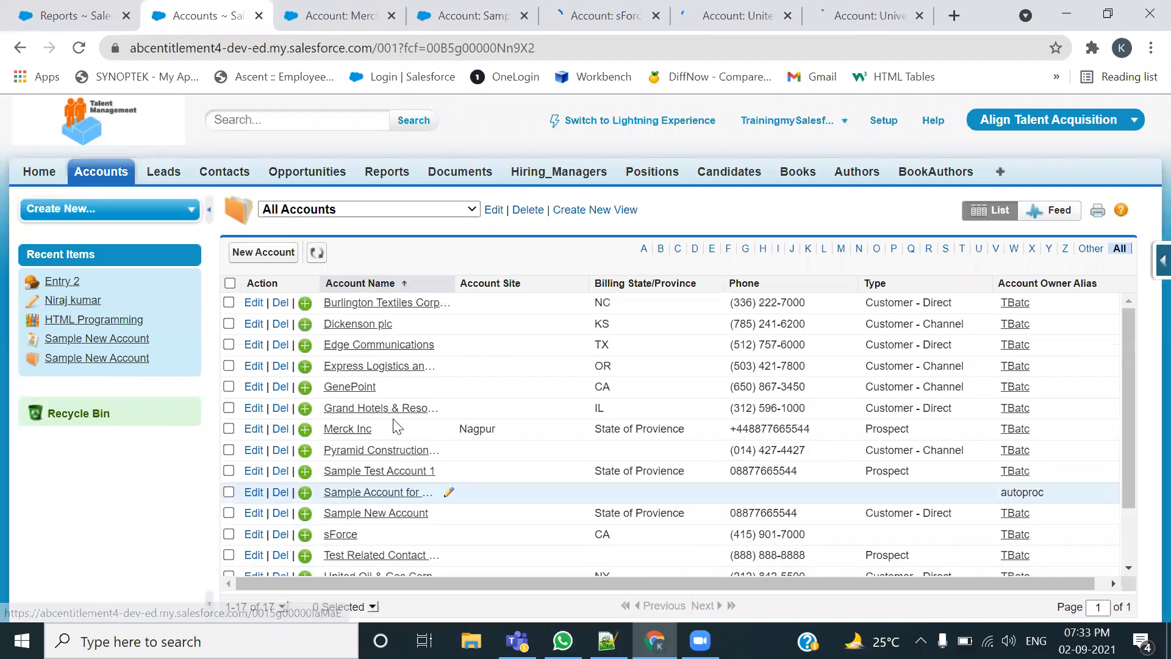
middle_click(374, 324)
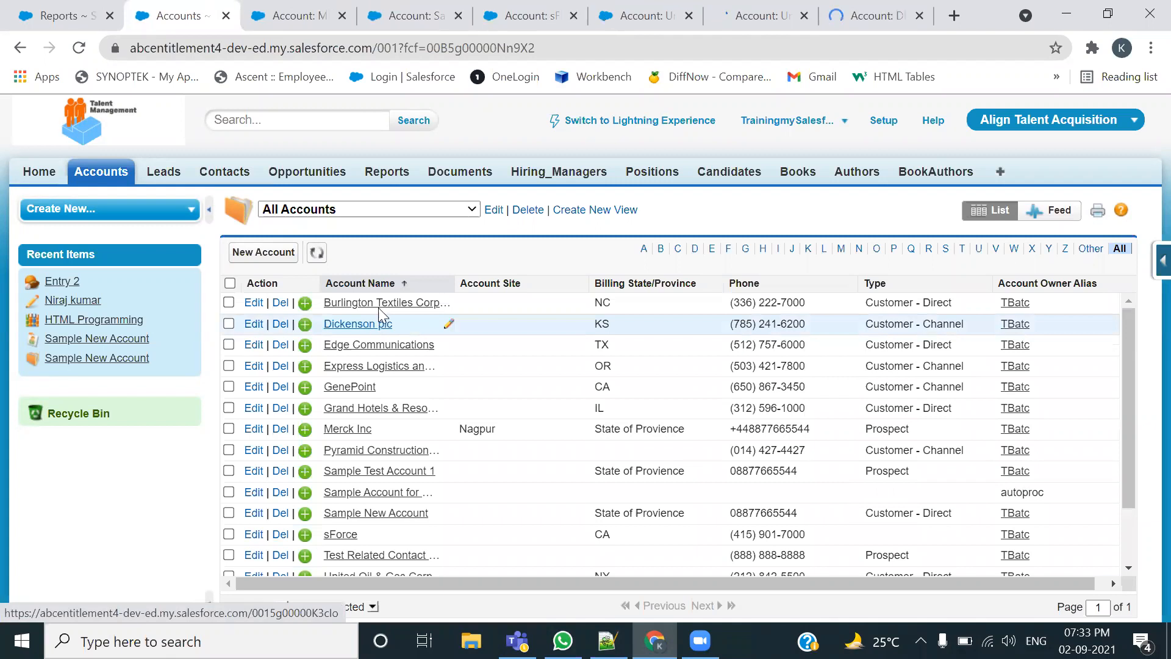
middle_click(378, 303)
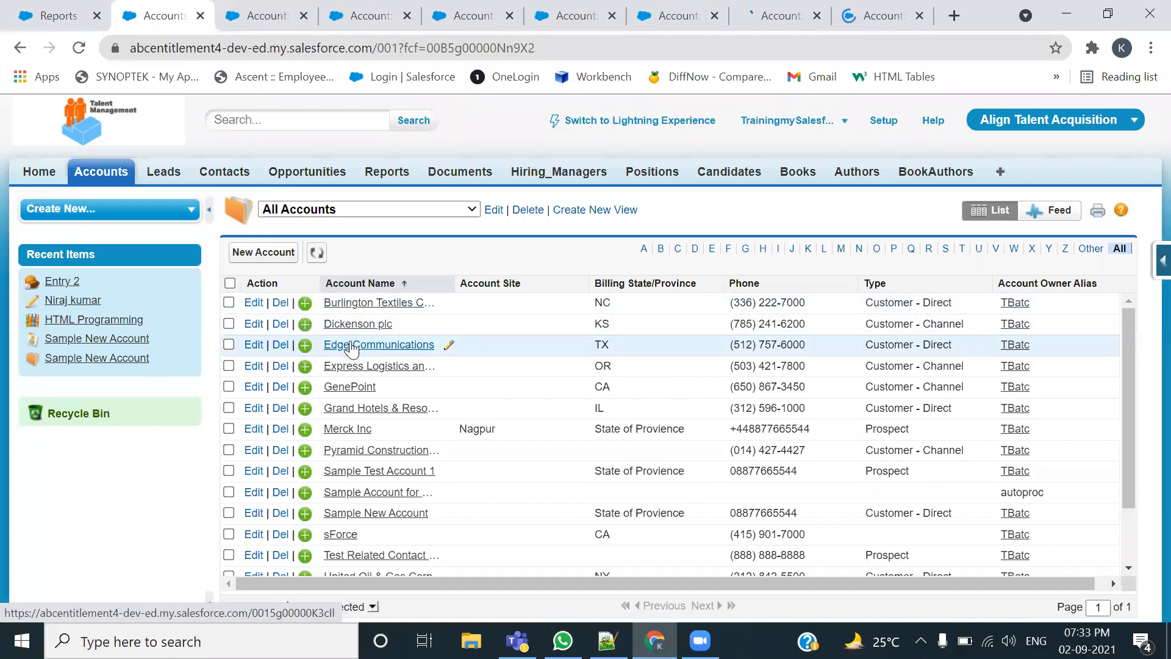
Examine the Merck Inc account's related lists for any associated Cases
click(271, 12)
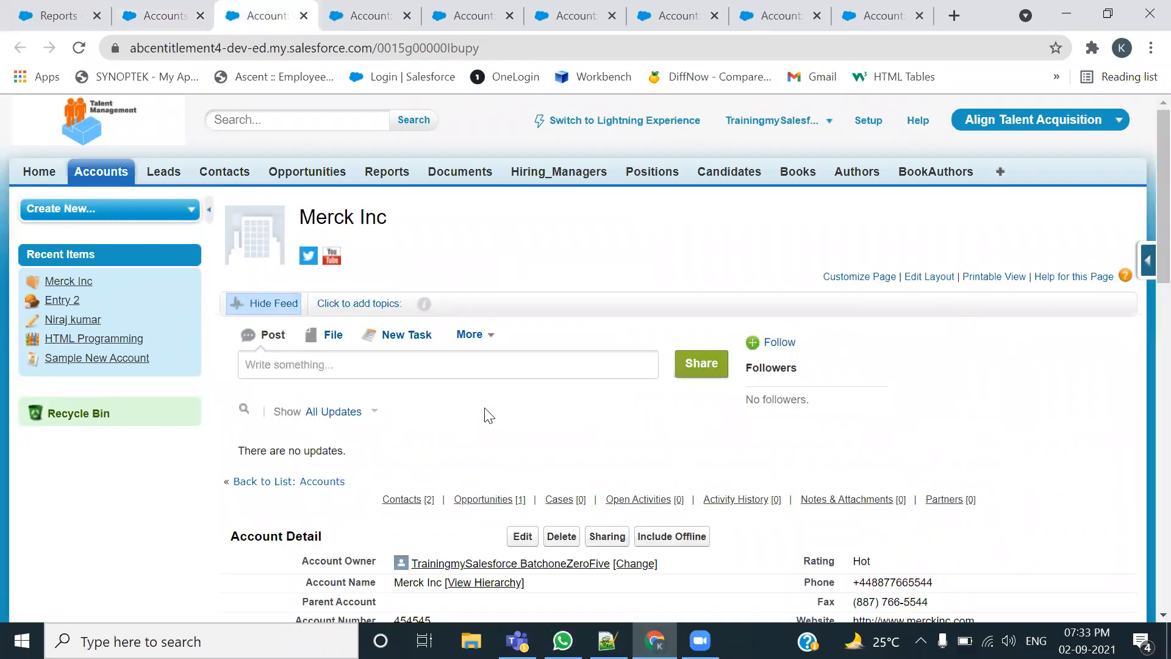
scroll(487, 418, down, 6)
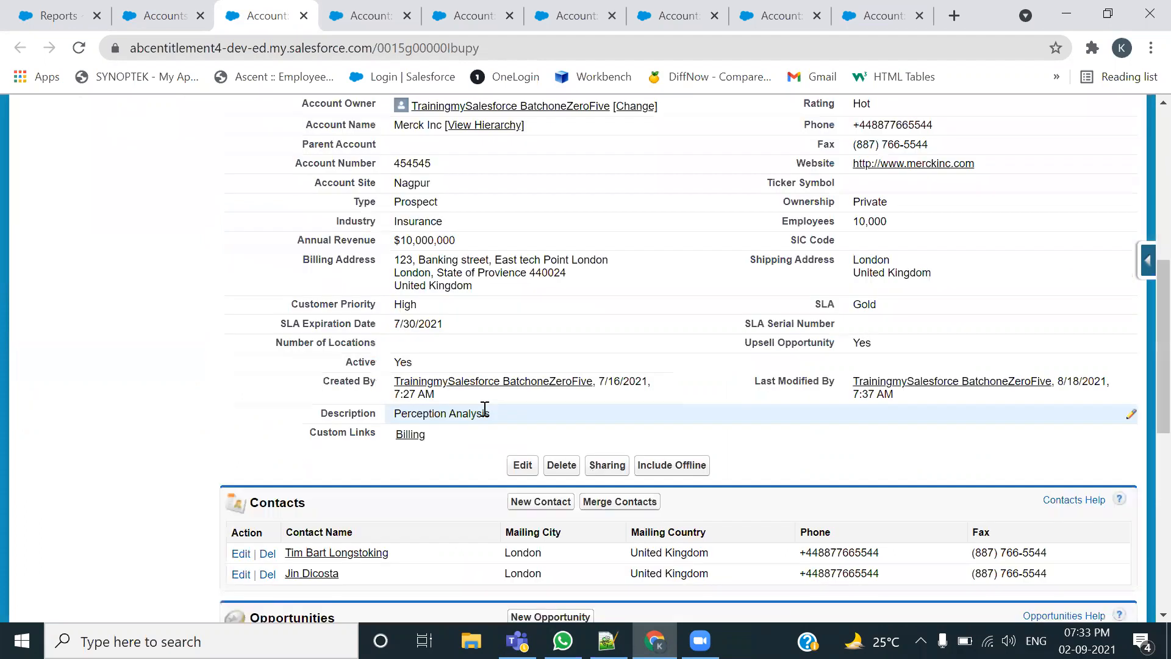
scroll(485, 409, down, 2)
scroll(484, 415, down, 1)
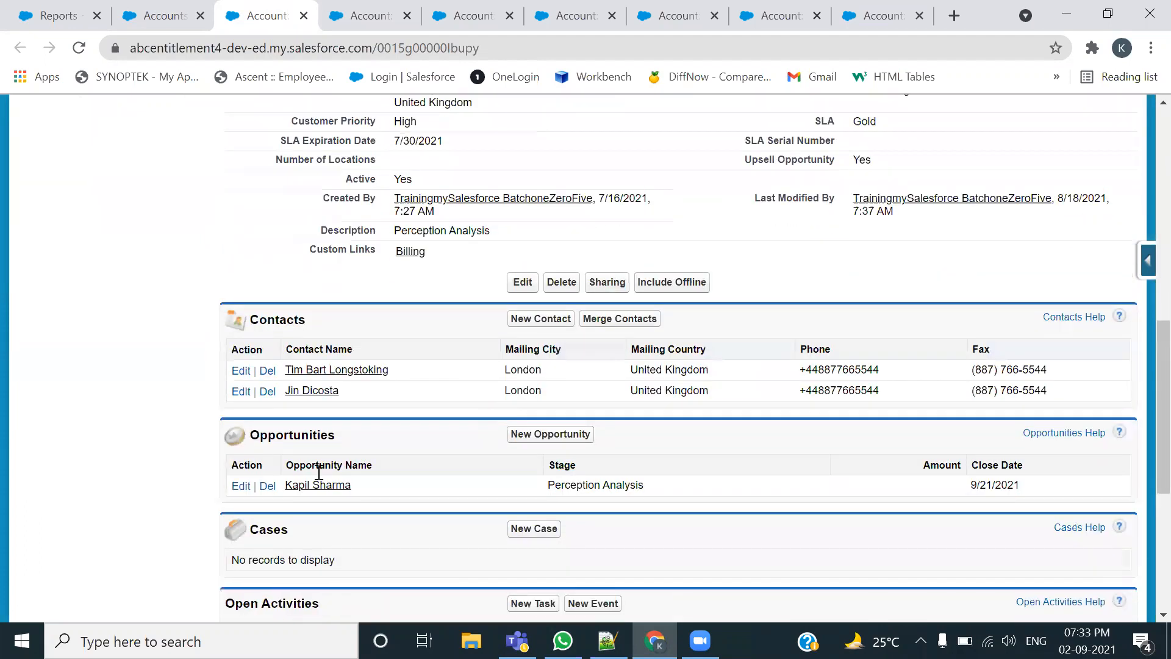
scroll(296, 469, down, 1)
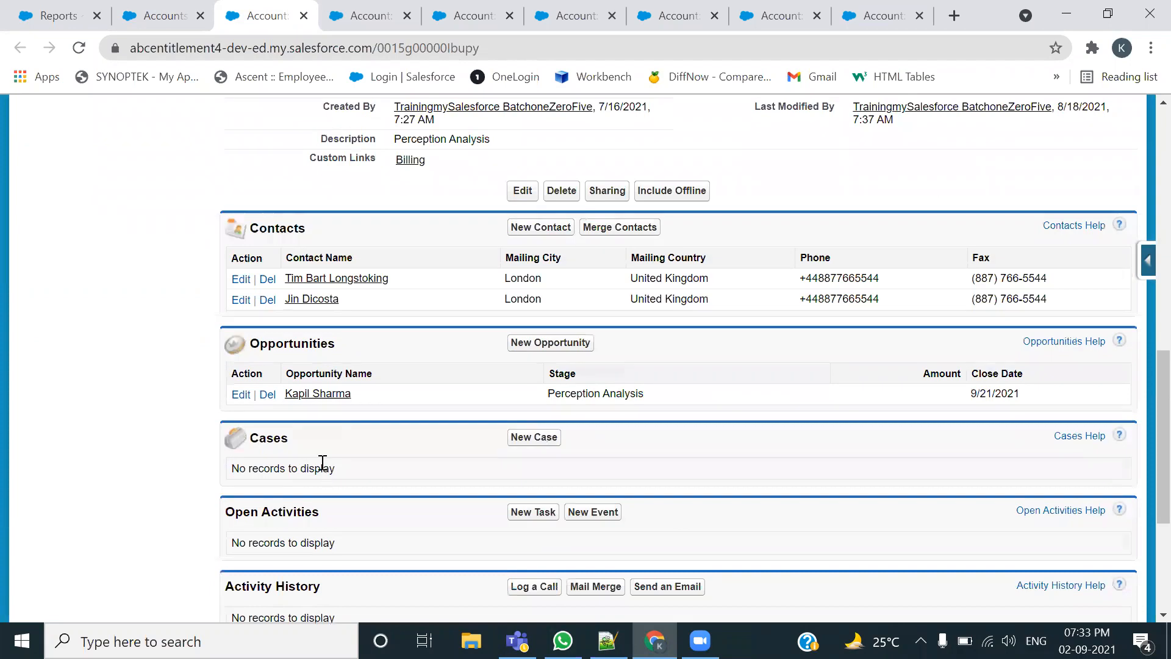
scroll(322, 451, up, 5)
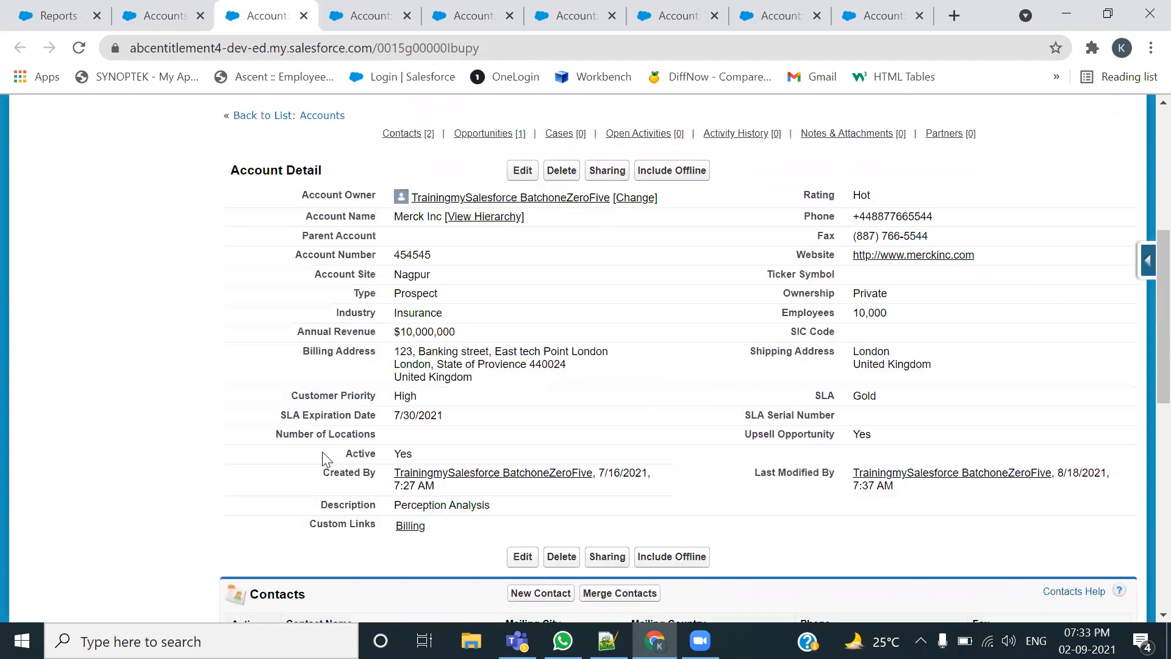
Review the Merck Inc account's details along with its Contacts, Opportunities and Cases related lists
scroll(325, 457, down, 4)
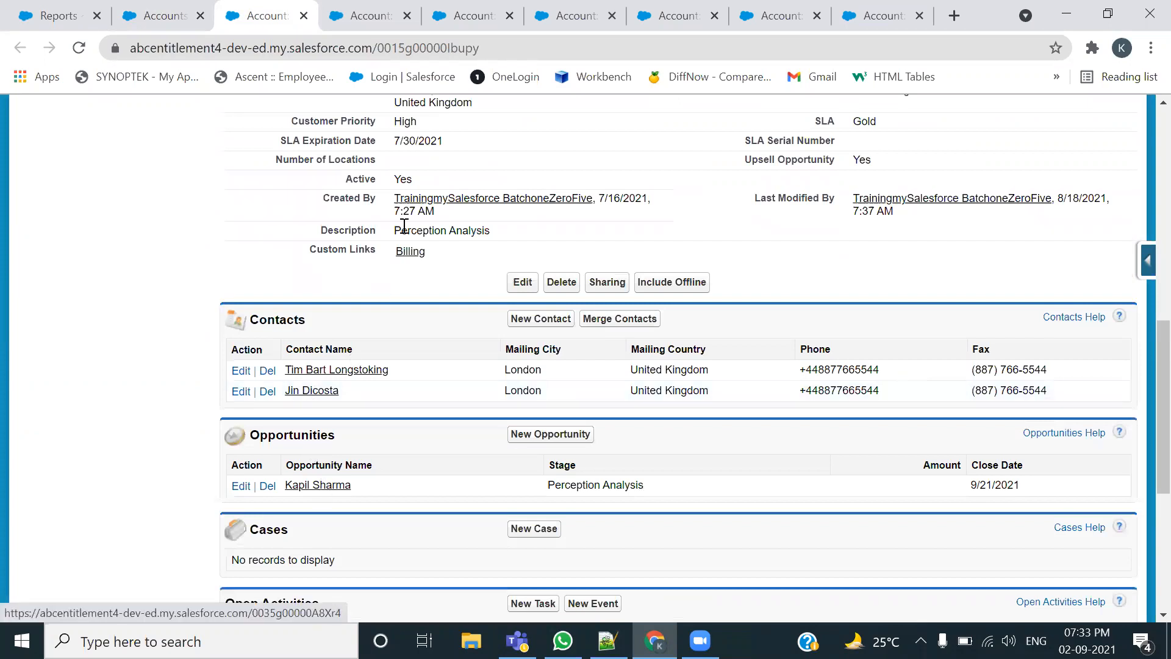
scroll(368, 312, up, 5)
scroll(333, 503, down, 4)
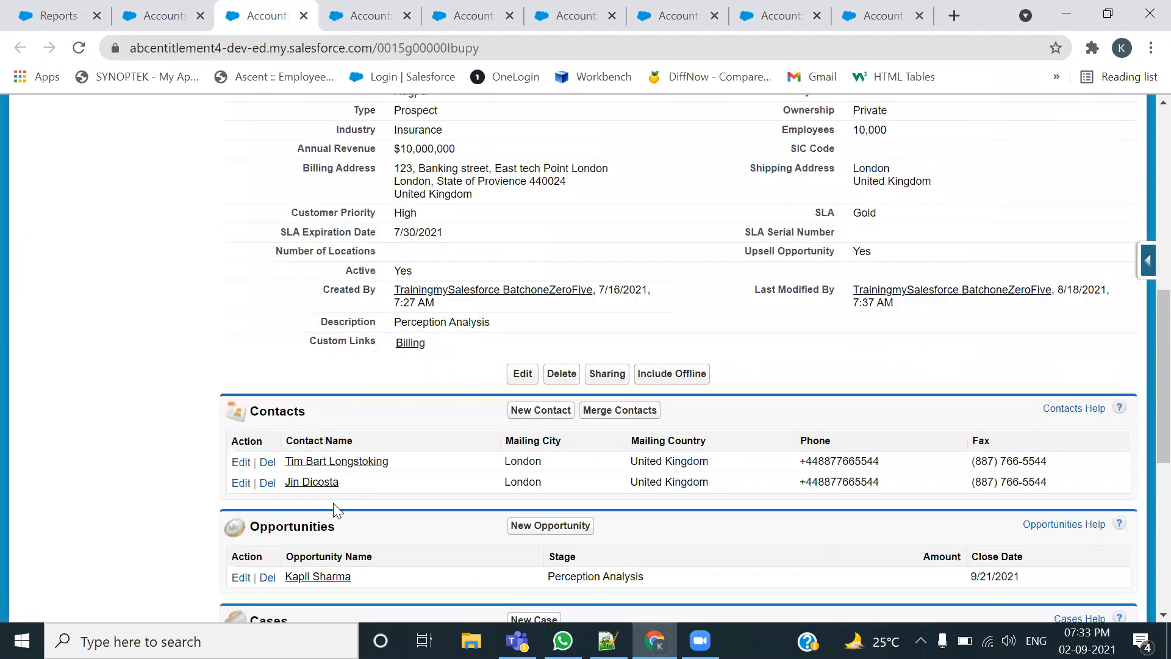
scroll(333, 503, down, 4)
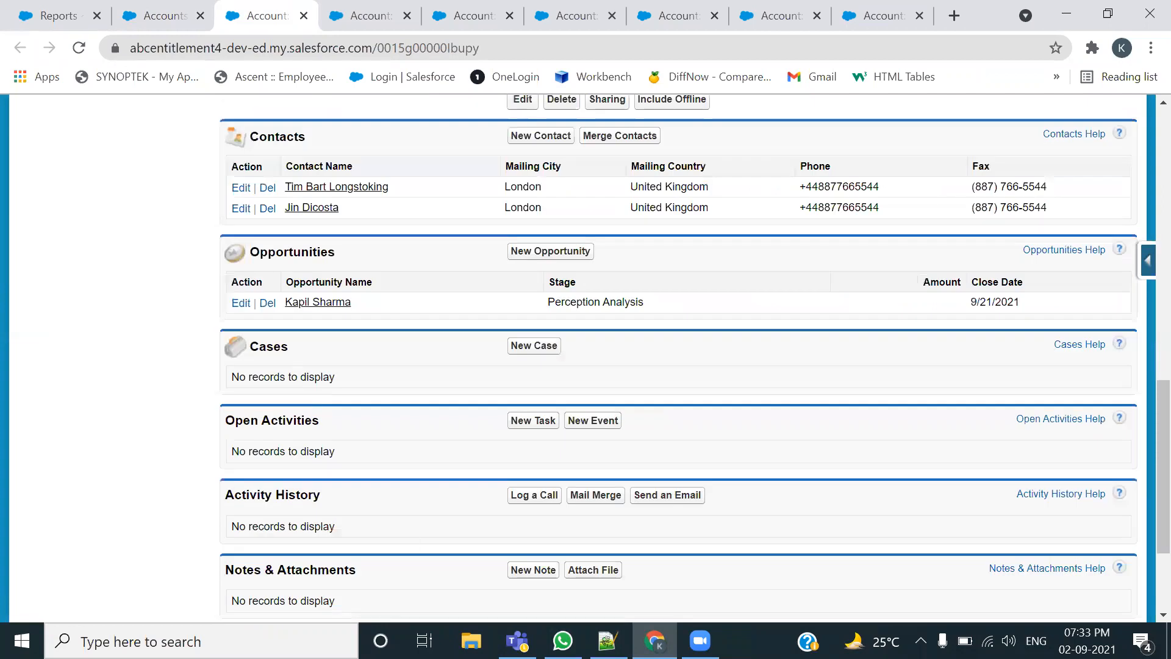
Switch to Notepad++ and highlight the UseCase 3 requirement on Account Records associated with Cases
key(alt+Tab)
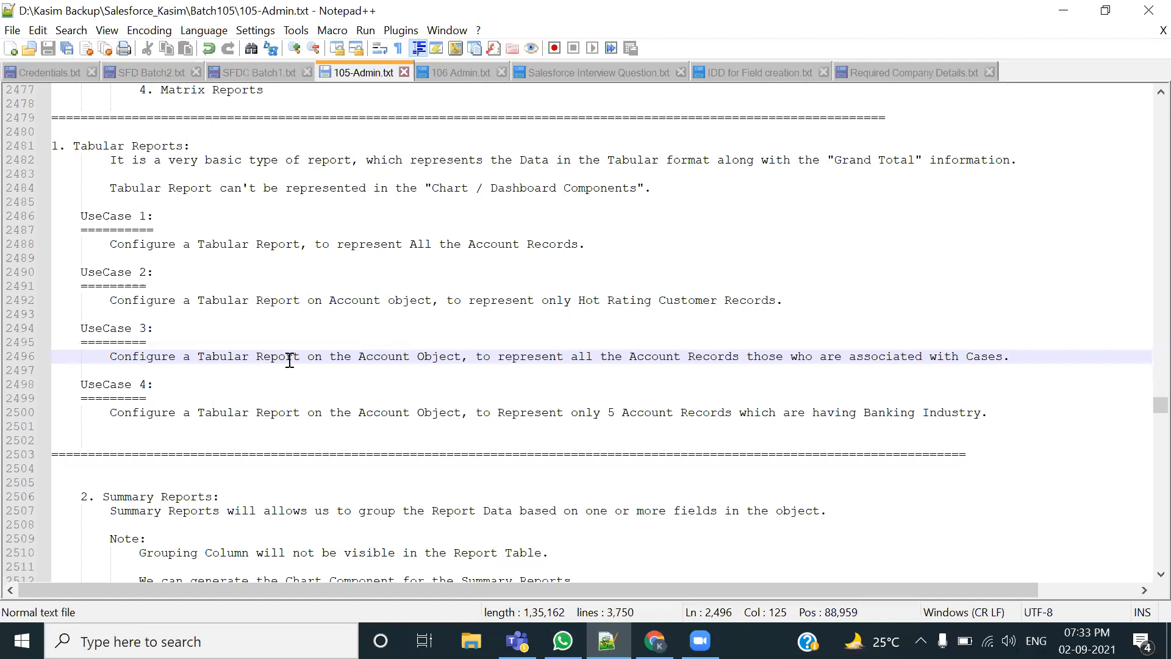
drag(177, 358, 373, 359)
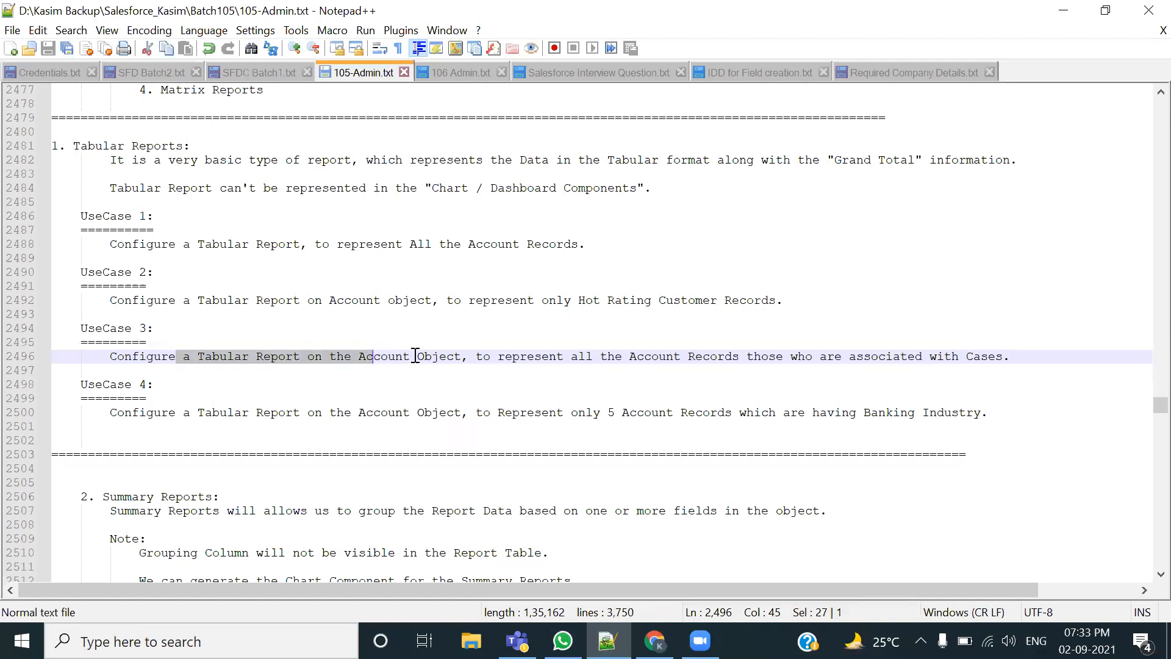
drag(466, 360, 469, 358)
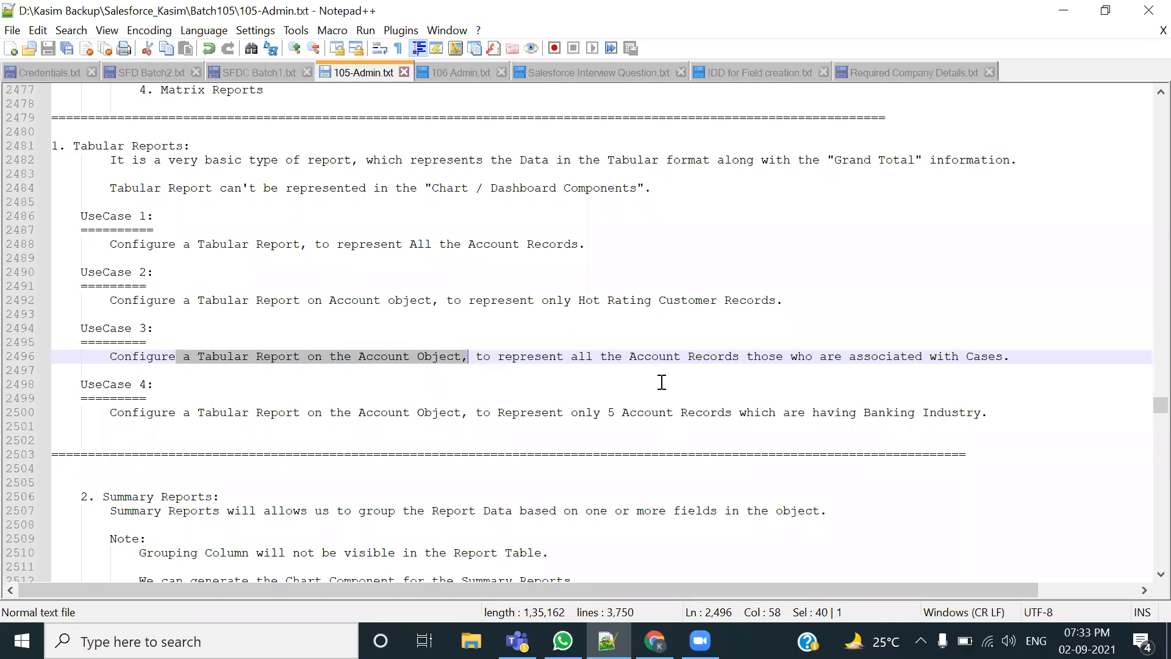
drag(629, 358, 953, 358)
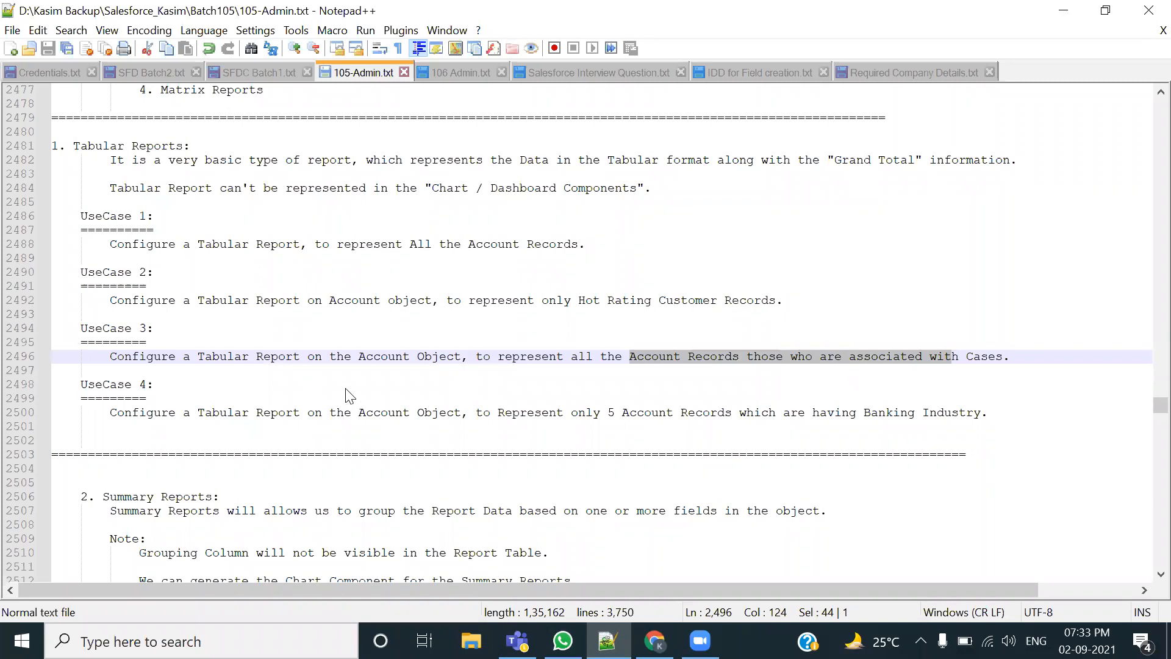
Return to Salesforce in the browser and close the Merck Inc account page
key(alt+Tab)
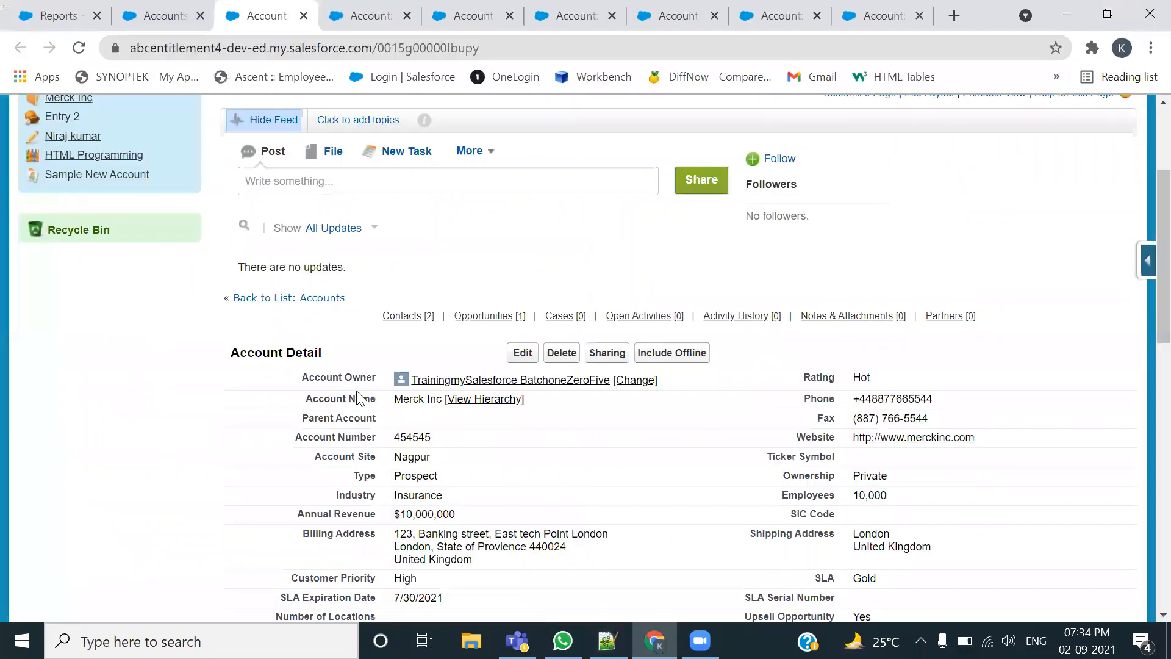
scroll(311, 220, up, 3)
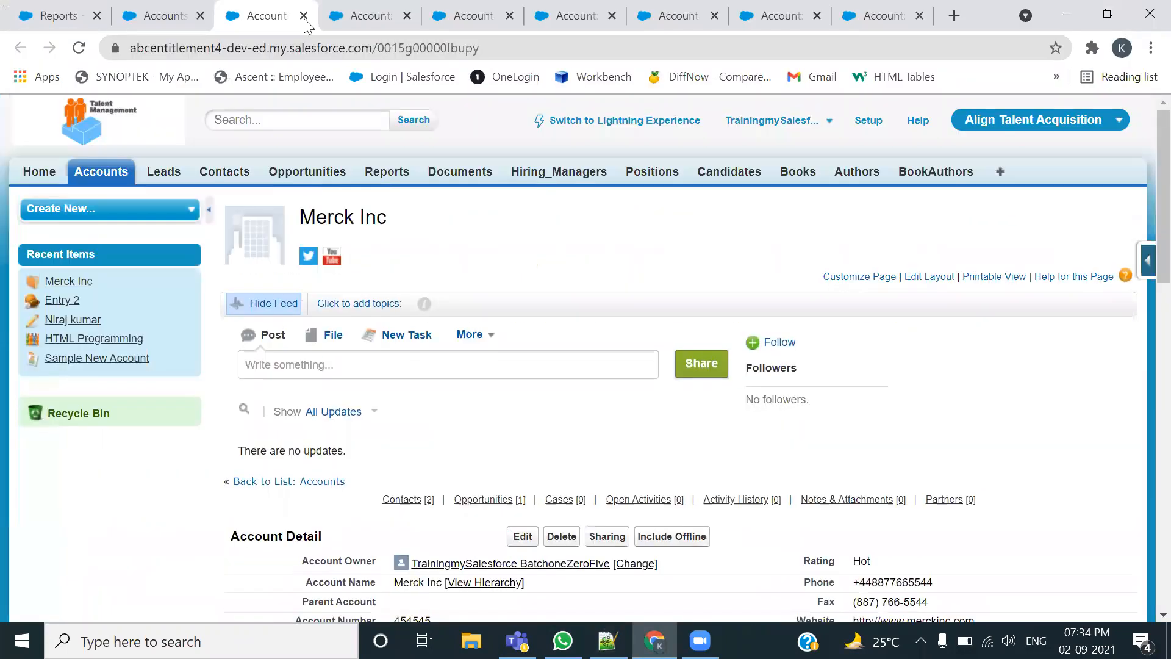
click(304, 22)
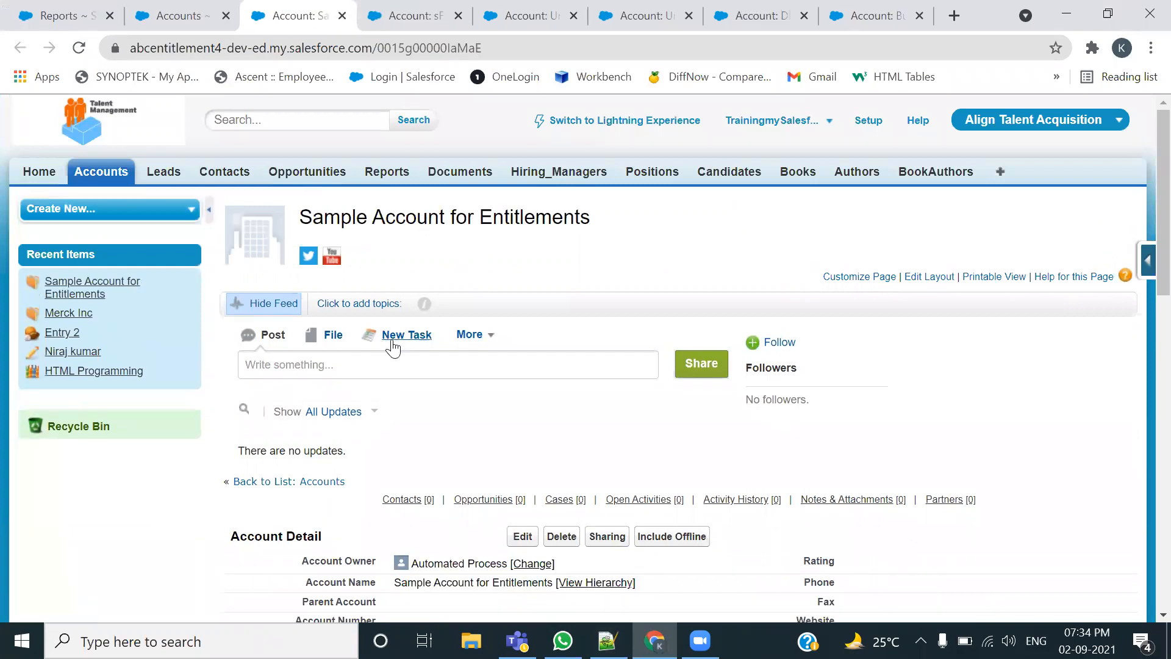
Check the Cases related lists of Sample Account for Entitlements and sForce, closing each account page after checking it
scroll(397, 347, down, 10)
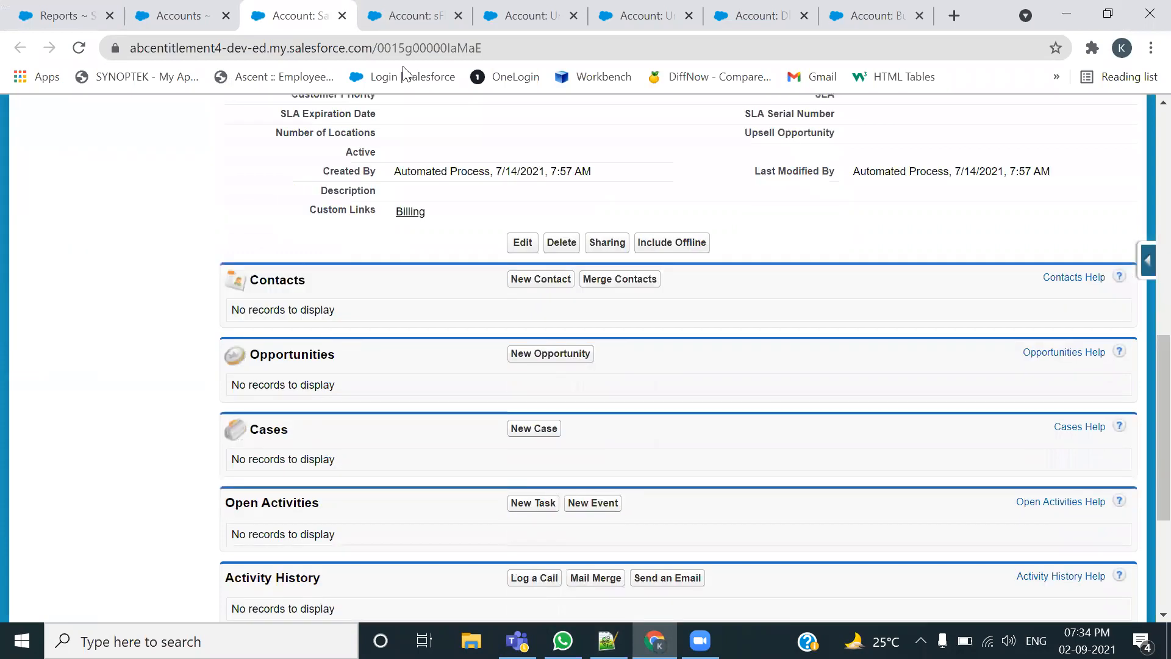
key(ctrl+w)
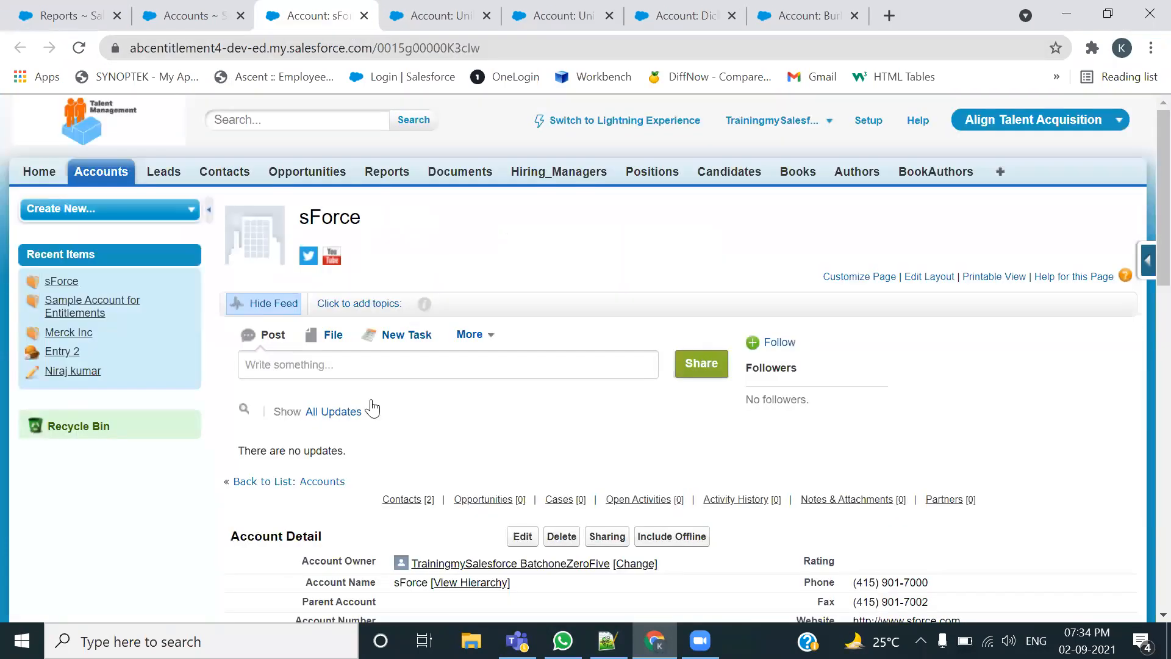
scroll(372, 407, down, 12)
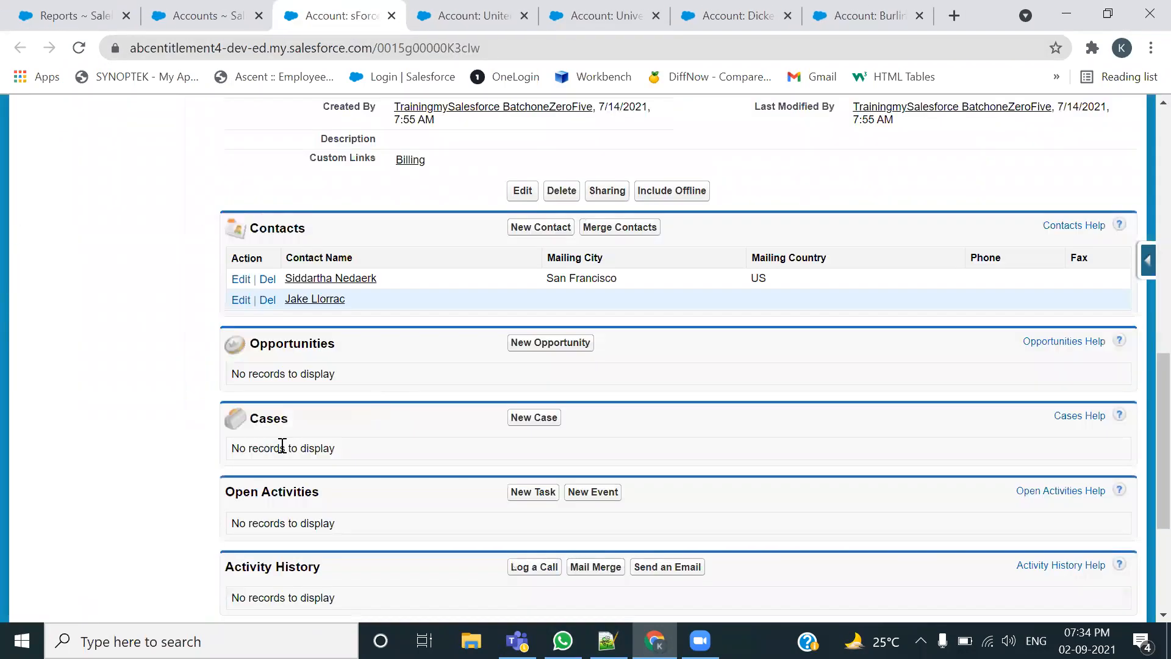
click(391, 16)
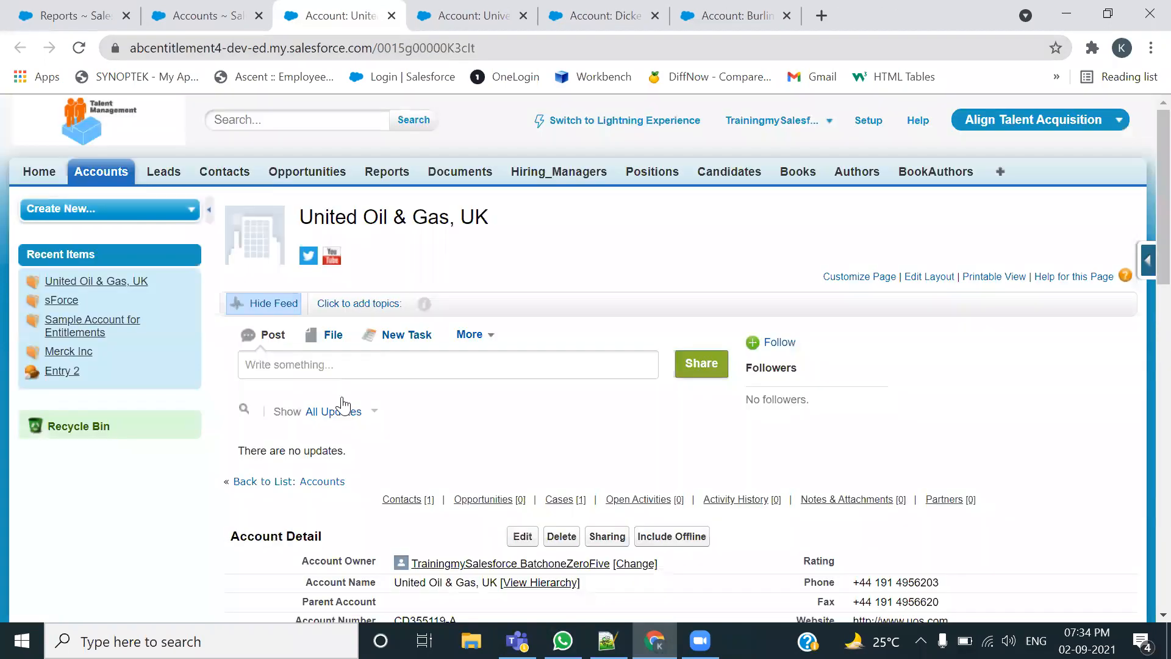
Check the United Oil & Gas, UK account for associated Cases and close its page
scroll(345, 402, down, 3)
scroll(427, 287, up, 3)
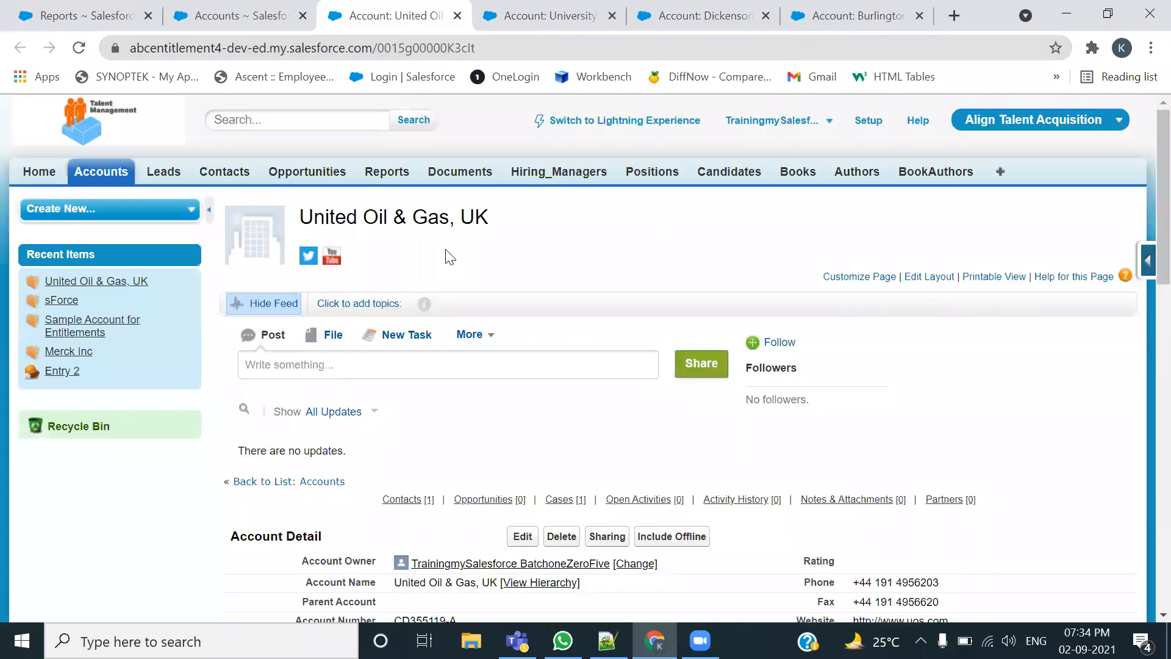
scroll(450, 257, down, 8)
scroll(446, 254, down, 5)
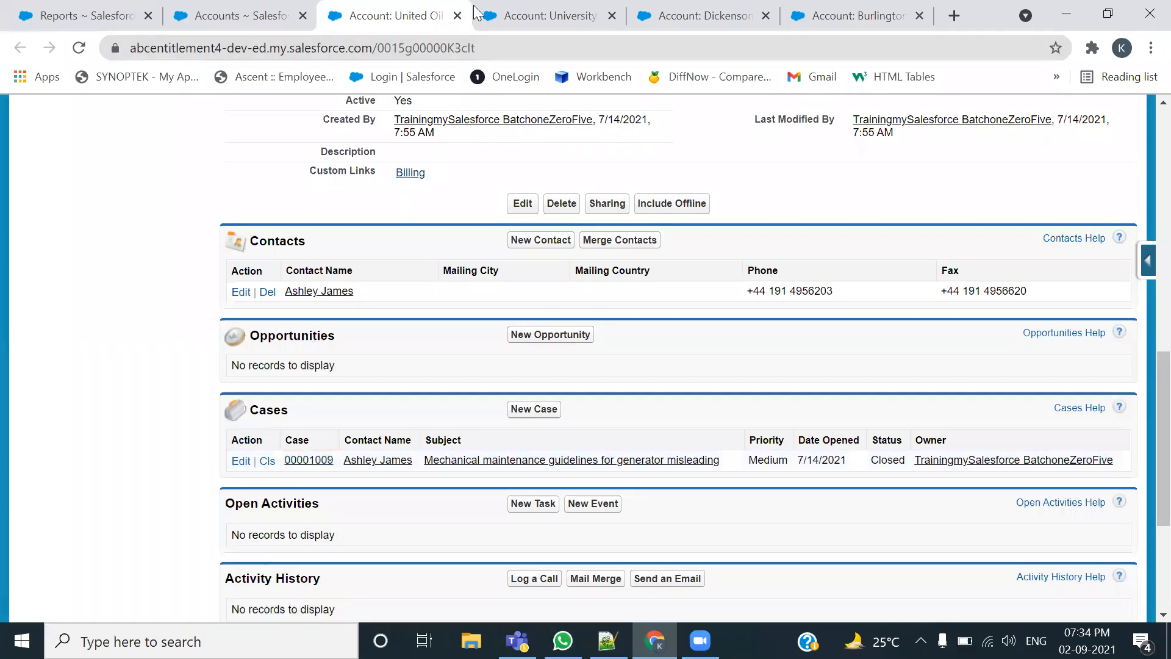
key(ctrl+w)
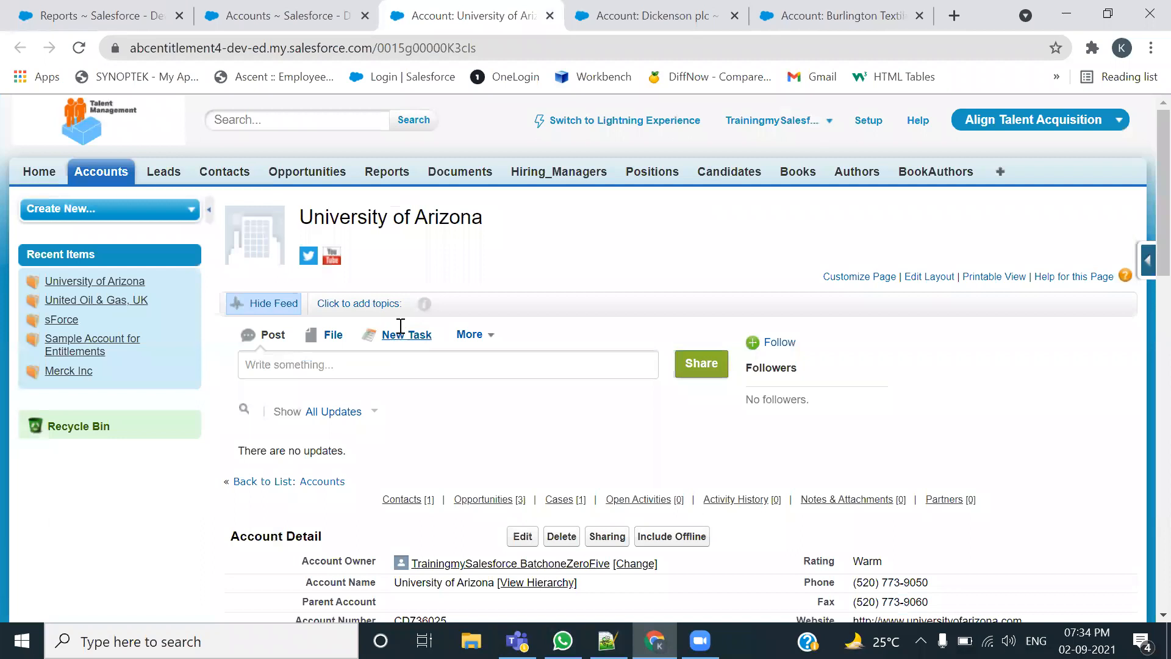
Check the University of Arizona account for associated Cases and close its page
scroll(400, 327, down, 6)
scroll(397, 330, down, 4)
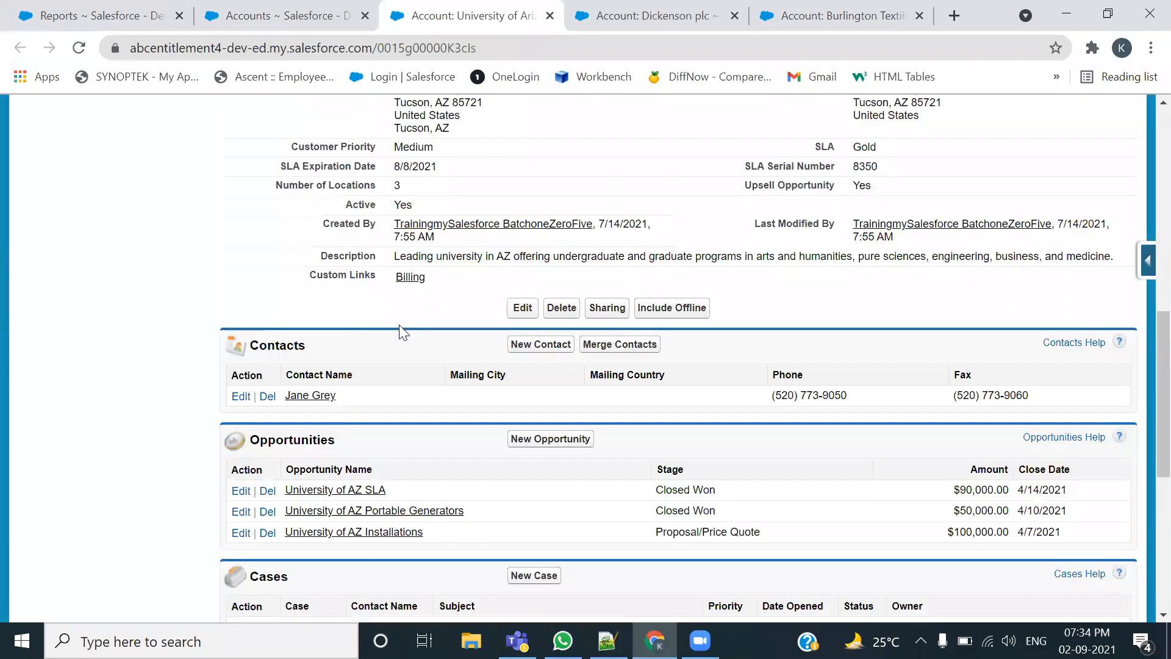
scroll(383, 352, down, 3)
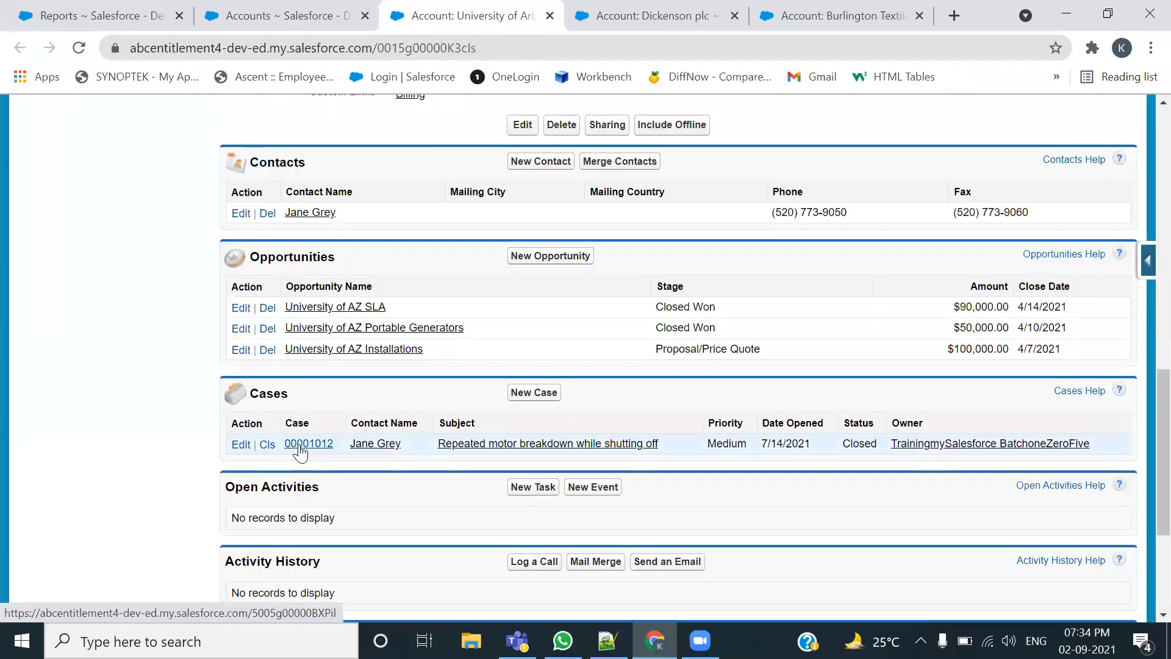
scroll(313, 440, up, 1)
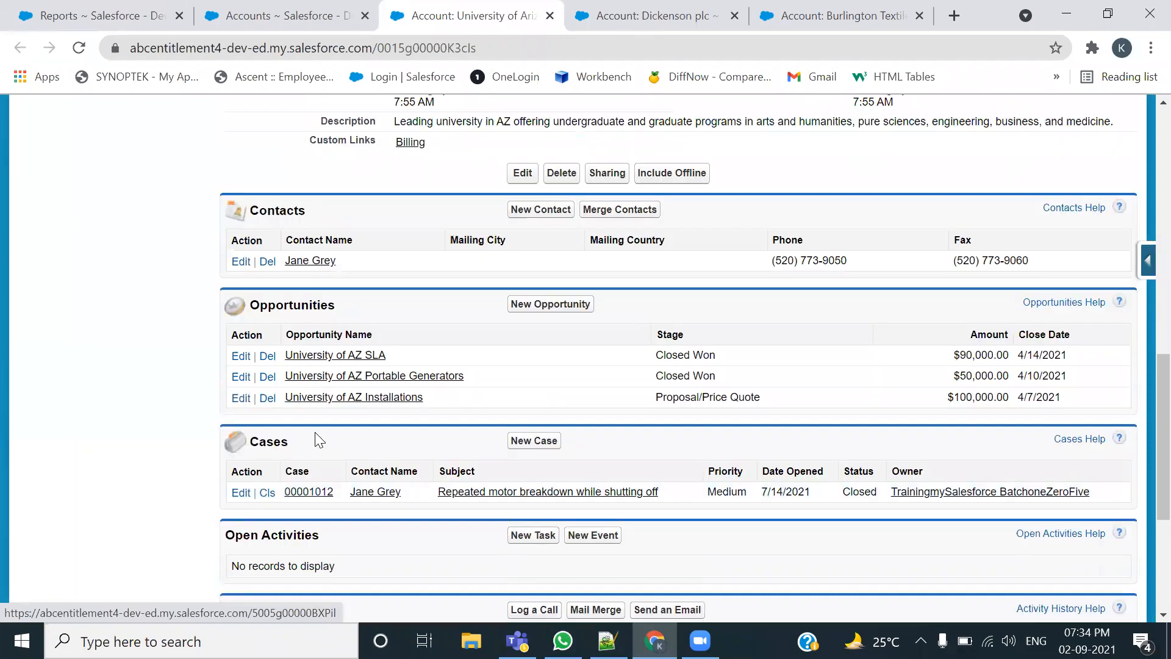
scroll(421, 262, up, 5)
scroll(433, 238, up, 8)
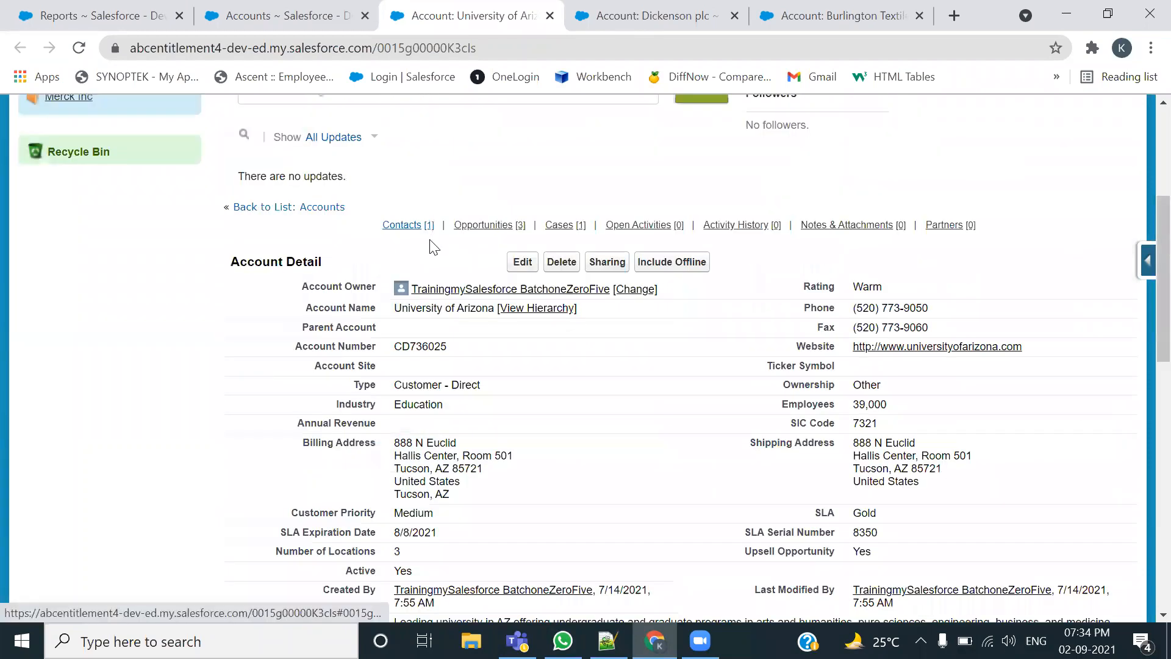
click(550, 16)
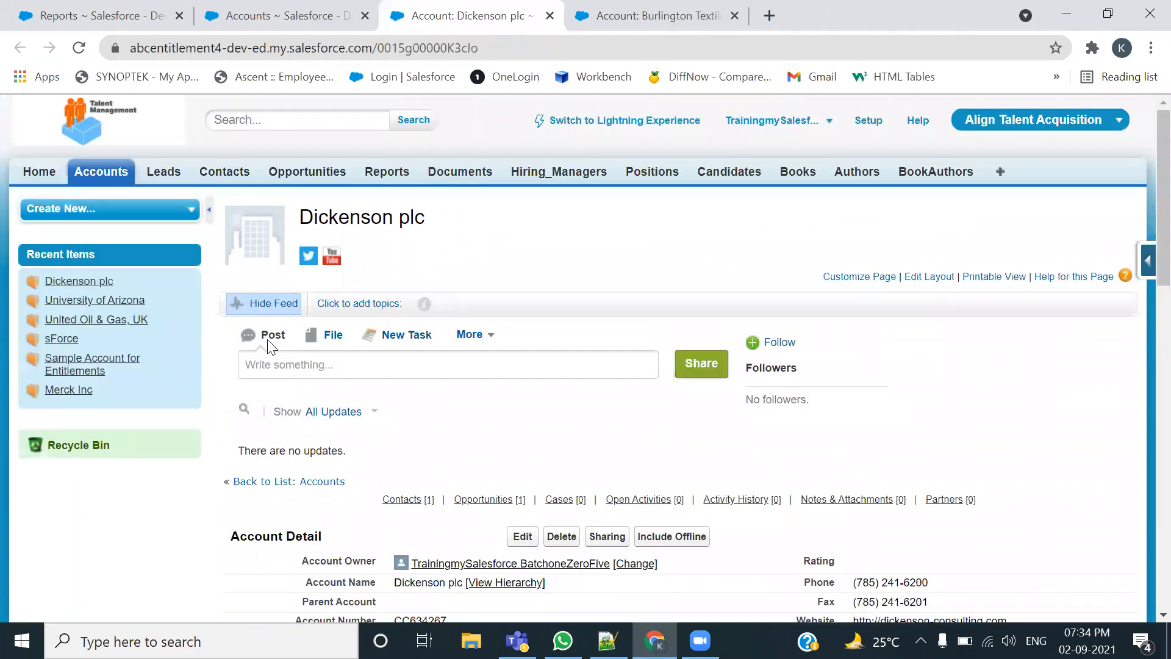
Check the Cases related lists of Dickenson plc and Burlington Textiles, closing each account page after checking it
scroll(314, 372, down, 12)
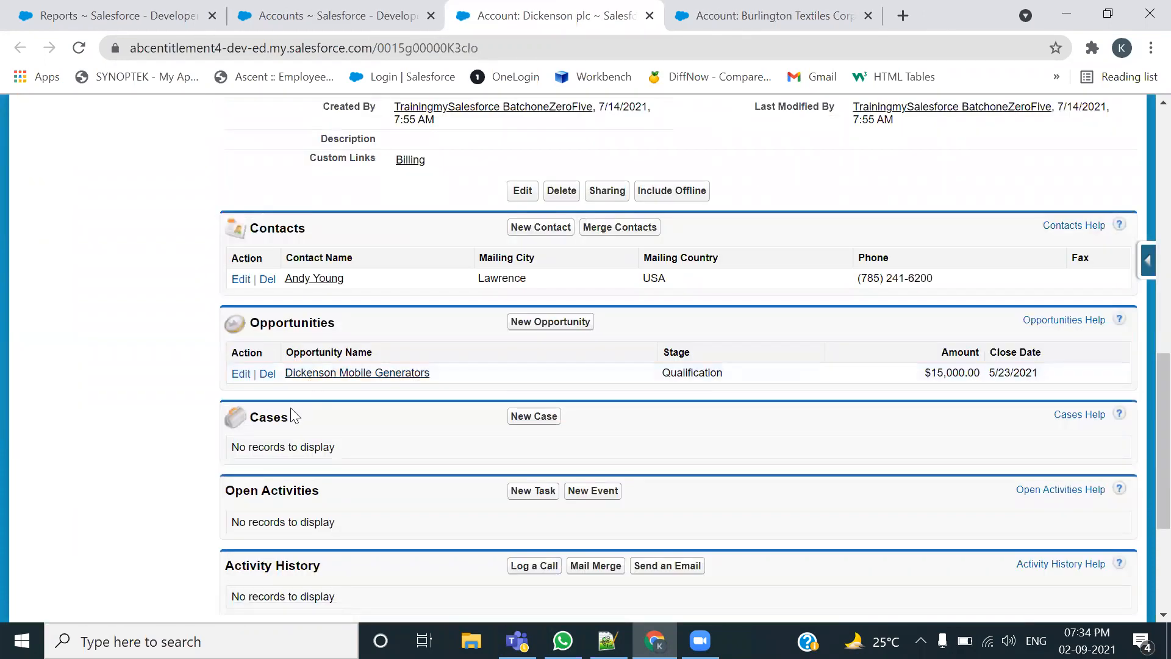
click(649, 15)
scroll(323, 485, down, 5)
scroll(323, 485, down, 5)
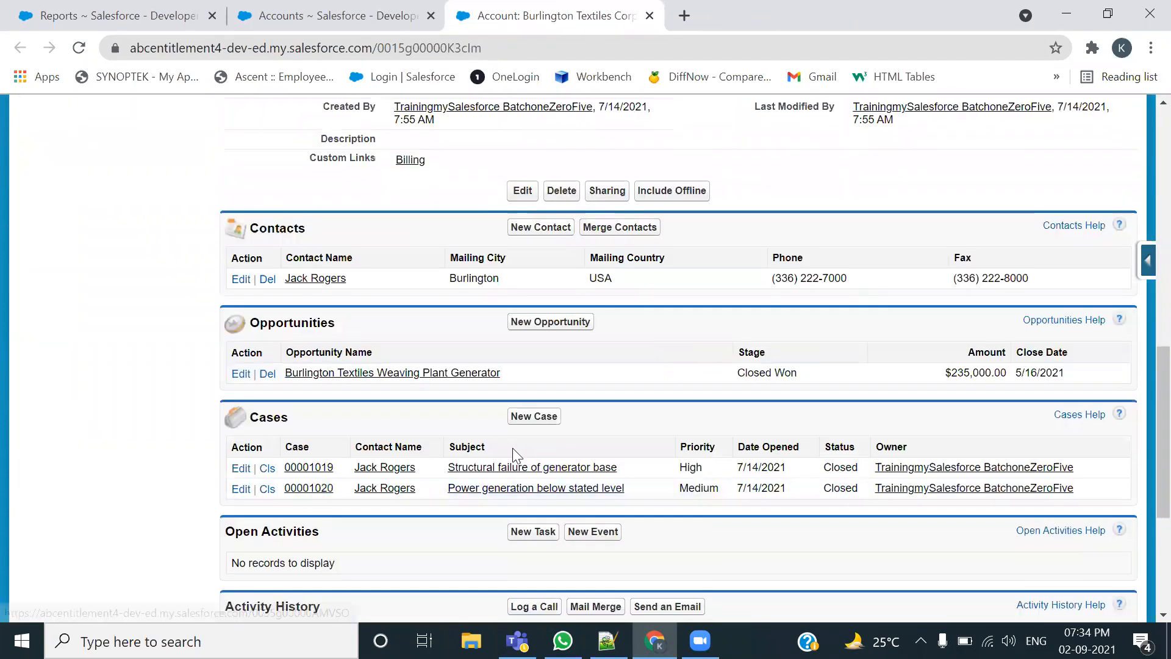
click(649, 15)
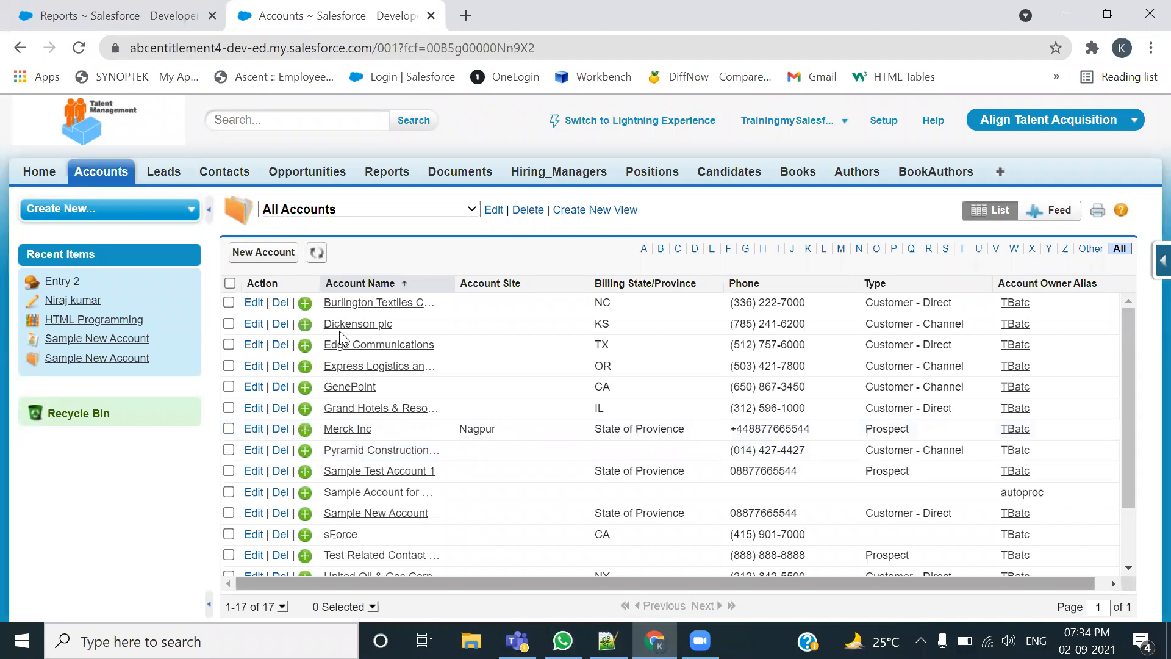
Review the account records in the All Accounts list and glance at the existing reports in Align HR Reports
scroll(373, 407, down, 3)
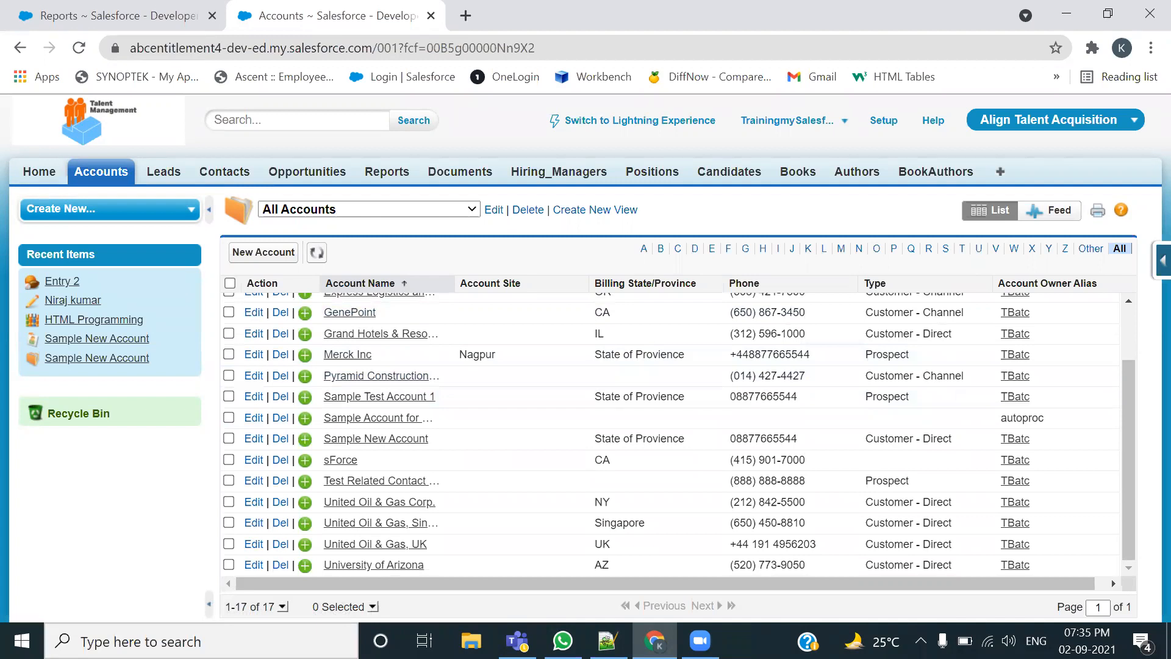
click(113, 15)
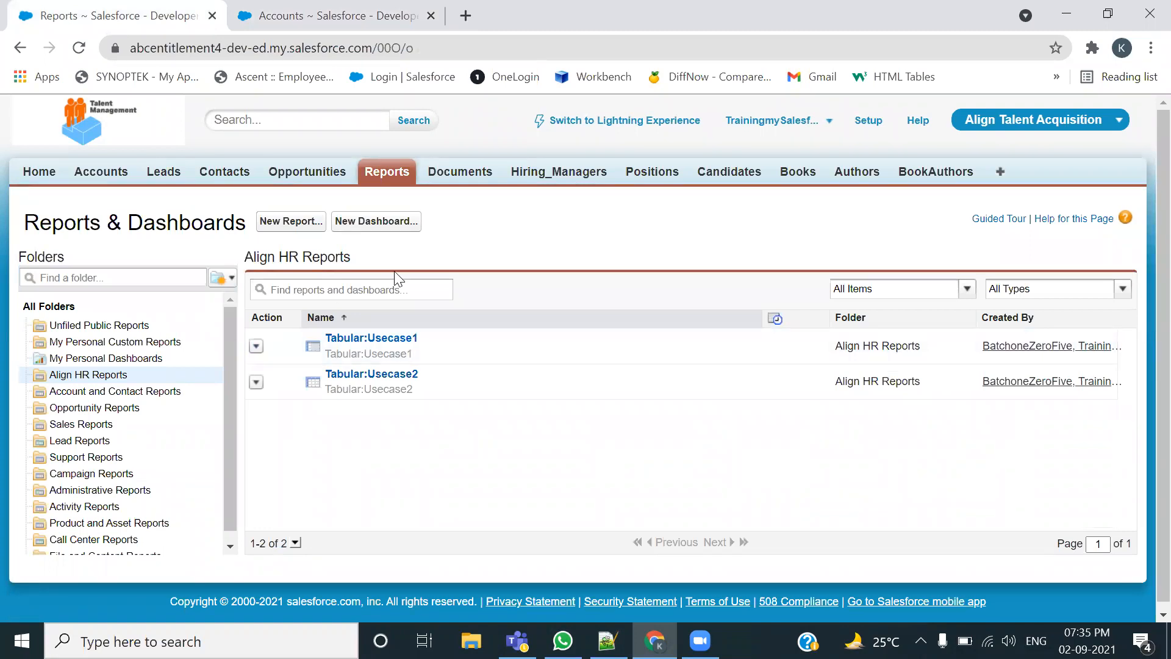
click(332, 15)
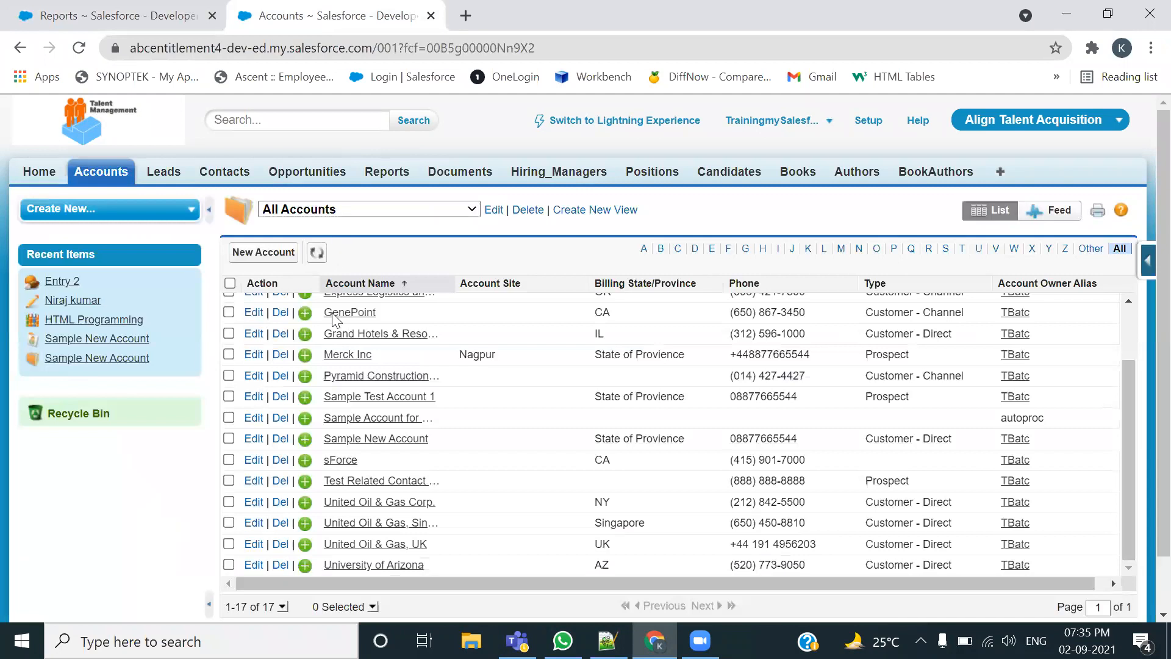
Create a new report from Reports & Dashboards using the Accounts report type under Accounts & Contacts
click(107, 12)
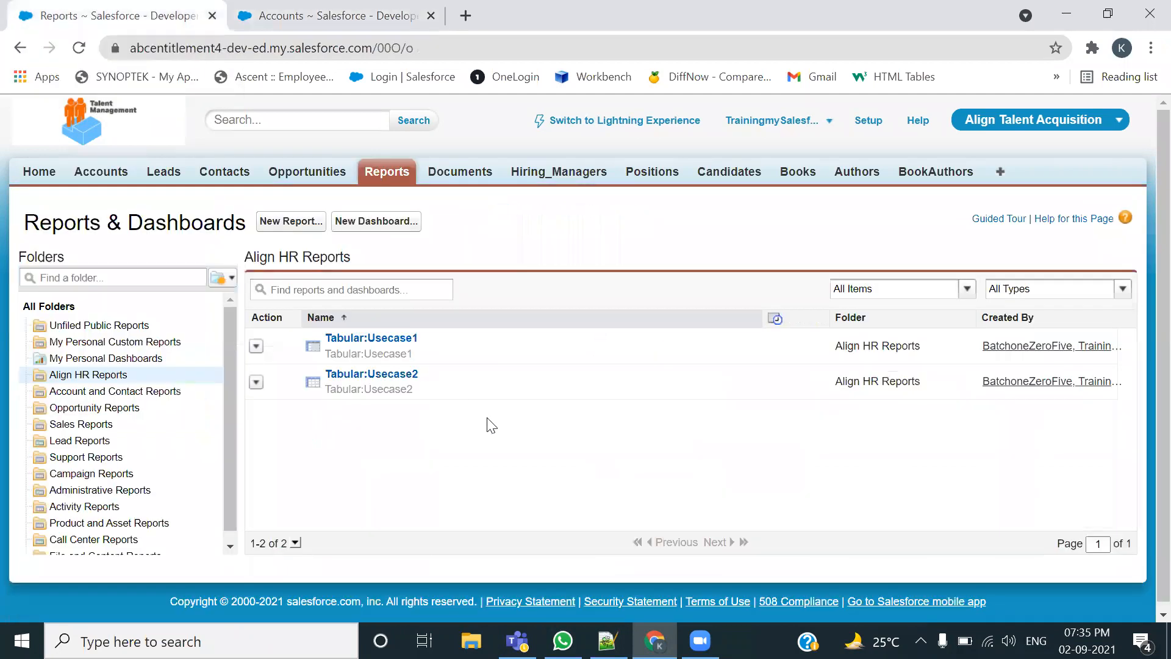
click(300, 225)
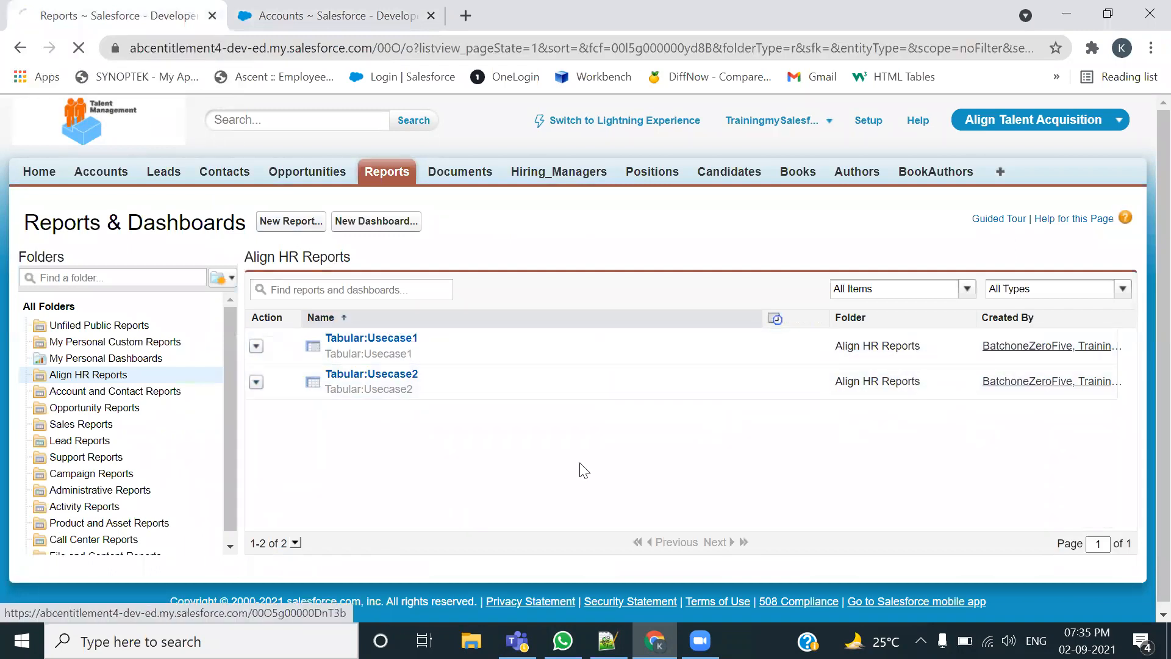
scroll(512, 439, down, 2)
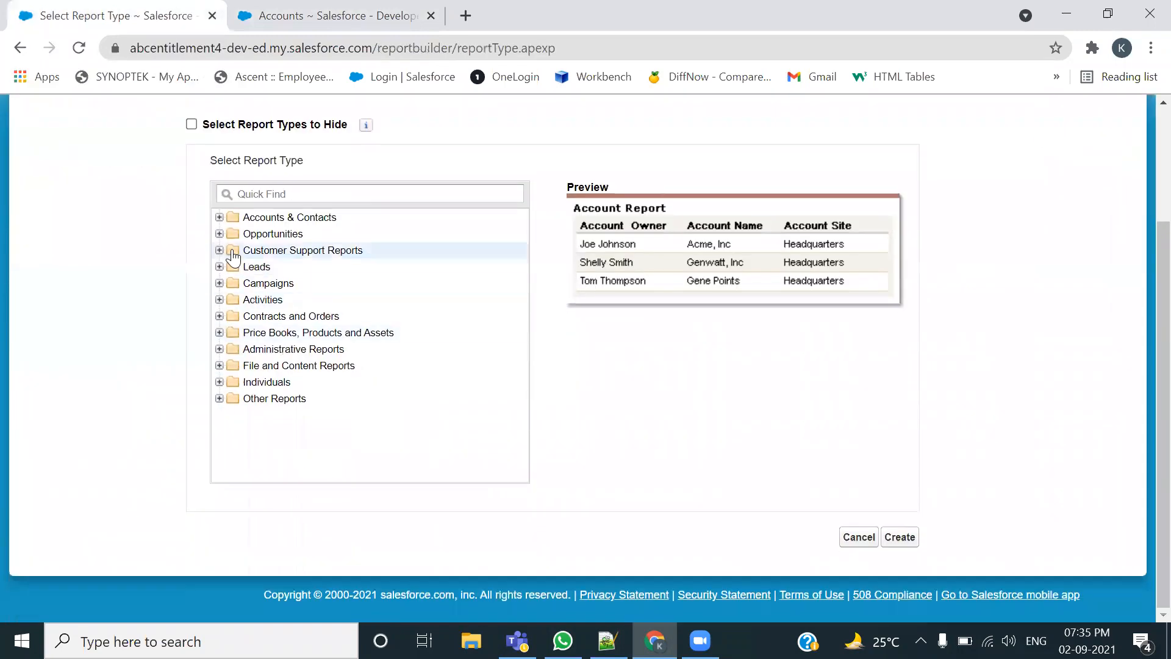
click(218, 218)
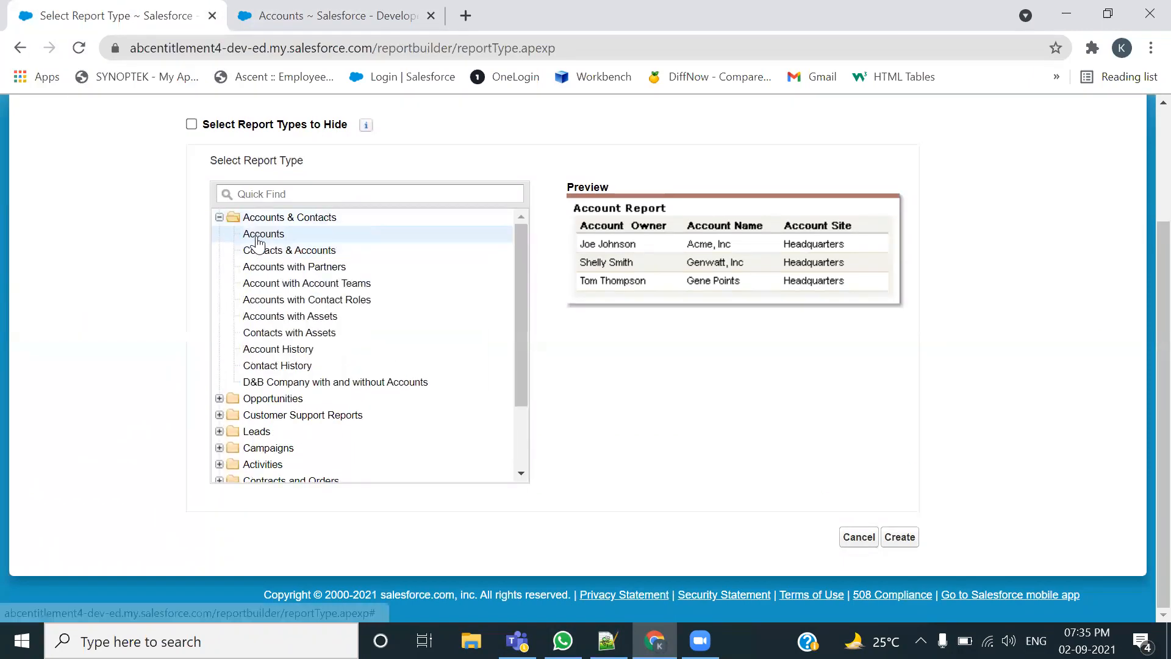
click(901, 532)
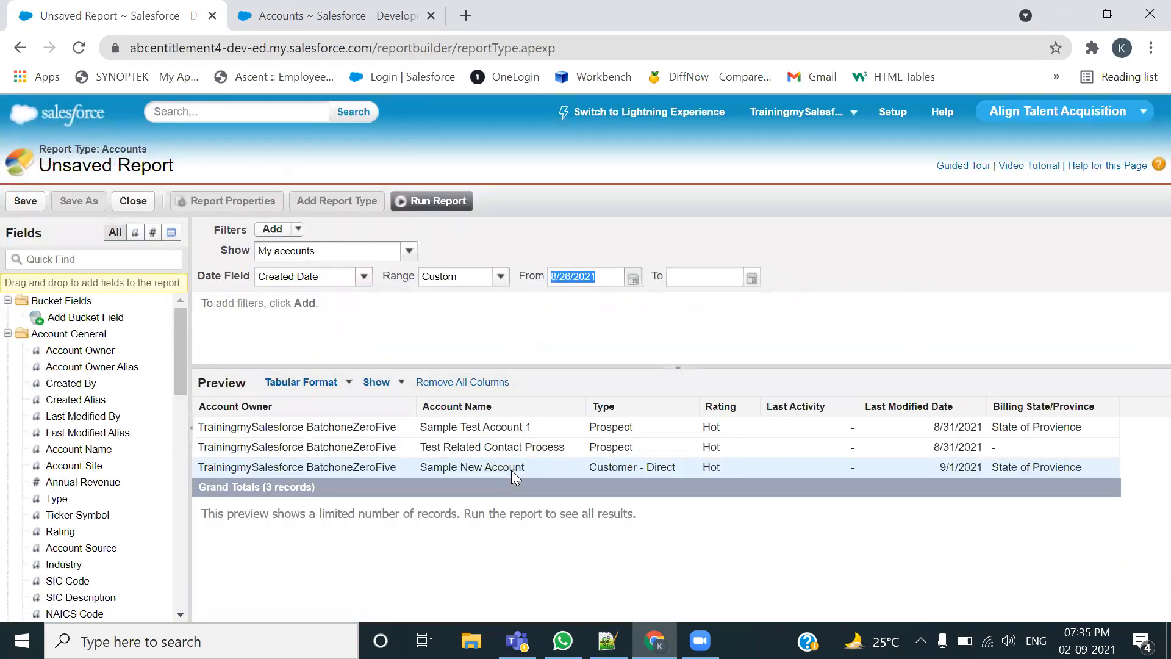
Remove the Account Owner, Last Activity and Last Modified Date columns from the report preview
drag(313, 408, 132, 411)
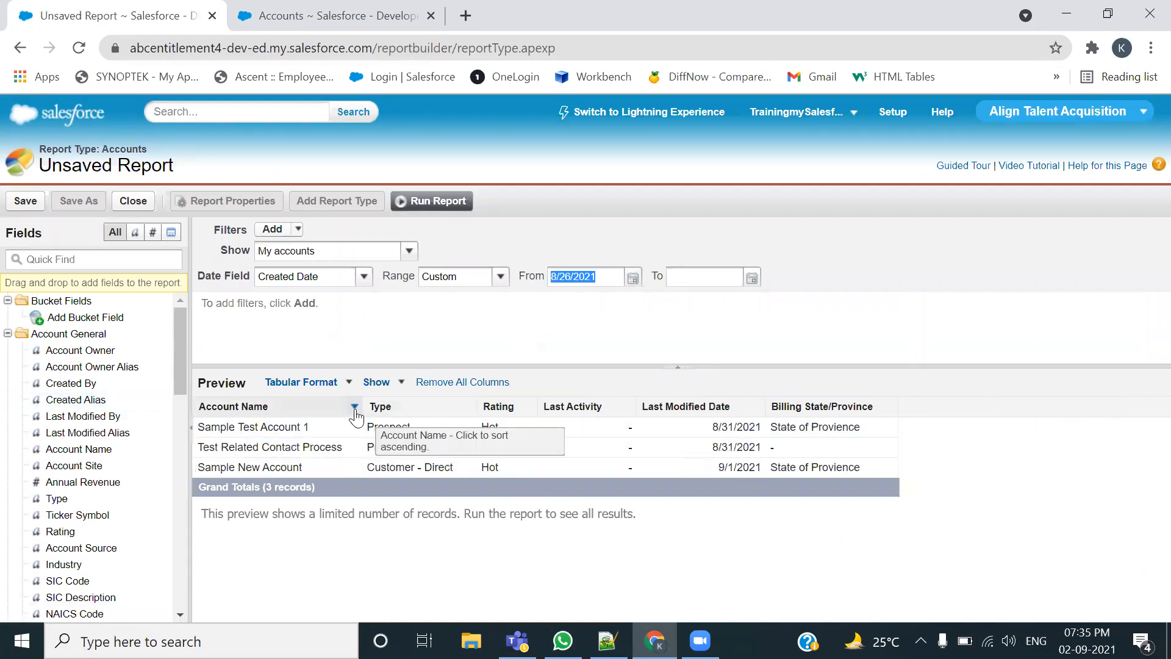
drag(563, 407, 109, 383)
drag(552, 407, 152, 430)
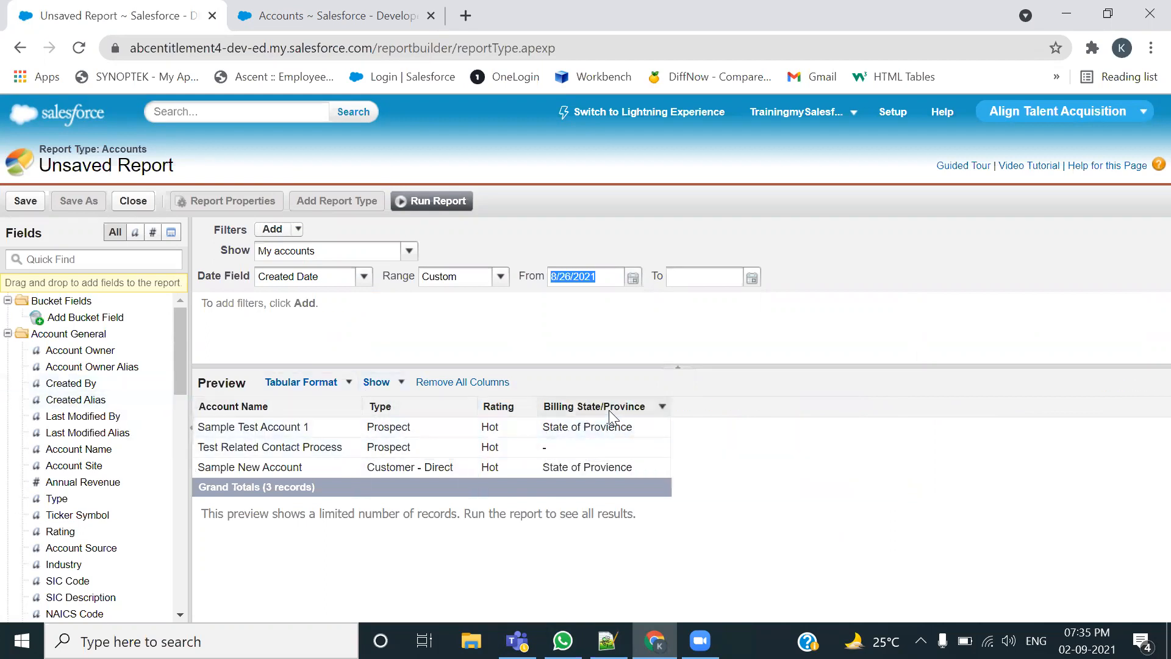
Remove the Billing State/Province column and add the Active, Phone, Fax and Website fields to the report preview
drag(557, 410, 134, 436)
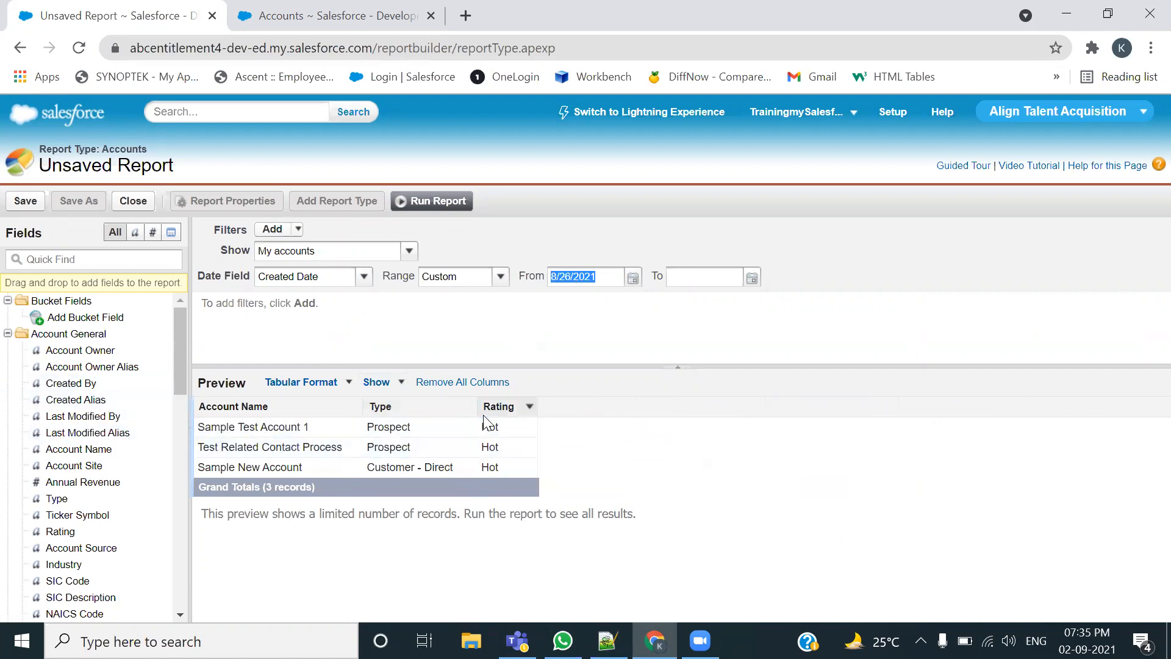
scroll(130, 562, down, 5)
scroll(130, 562, down, 5)
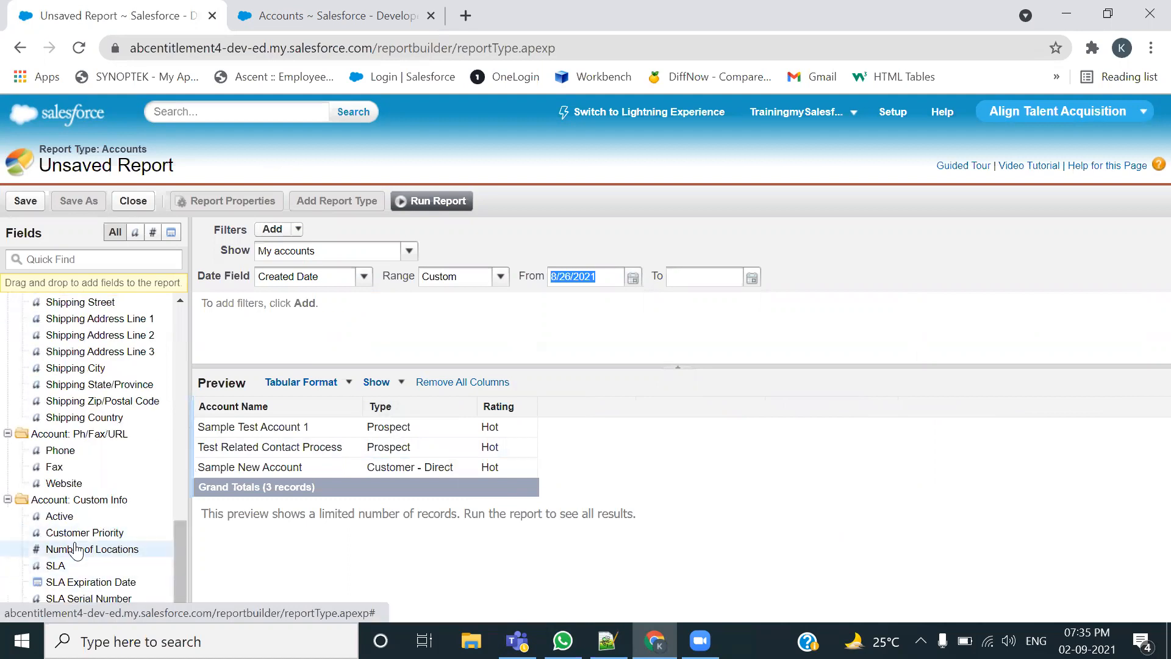
double_click(61, 519)
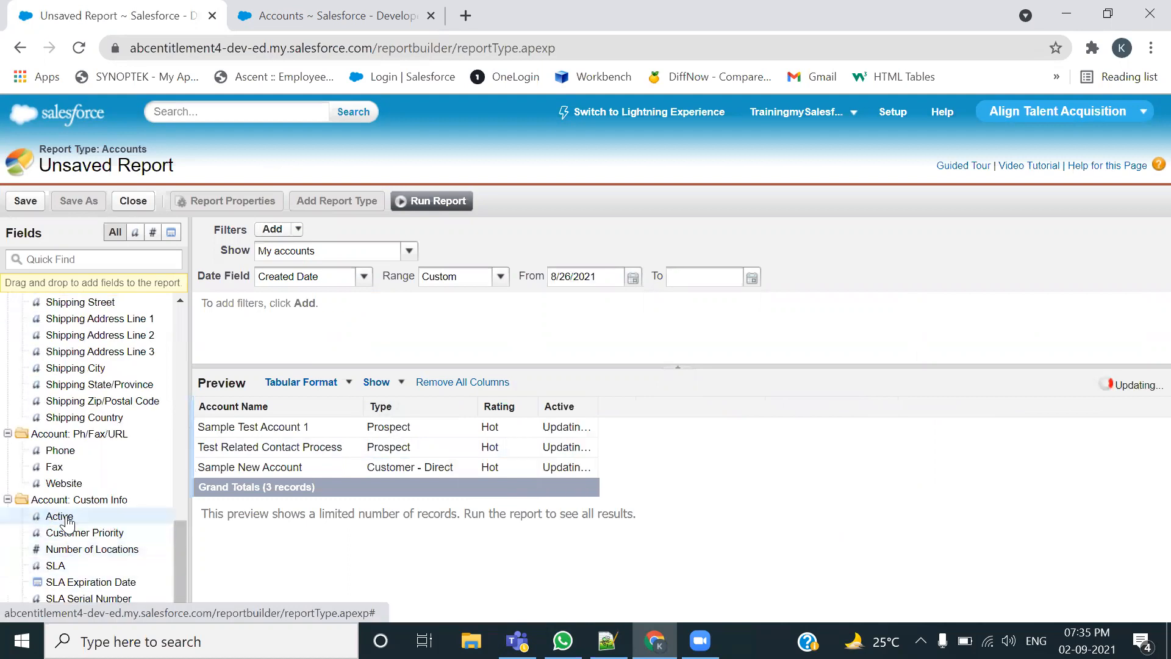
double_click(61, 451)
double_click(56, 467)
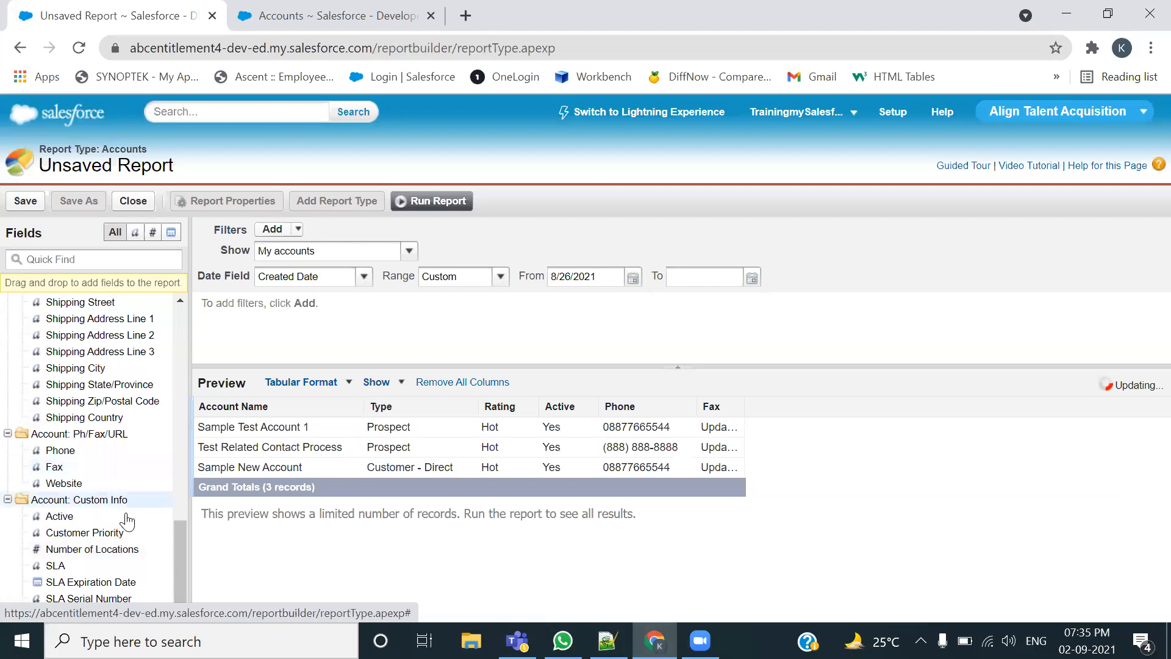
double_click(76, 483)
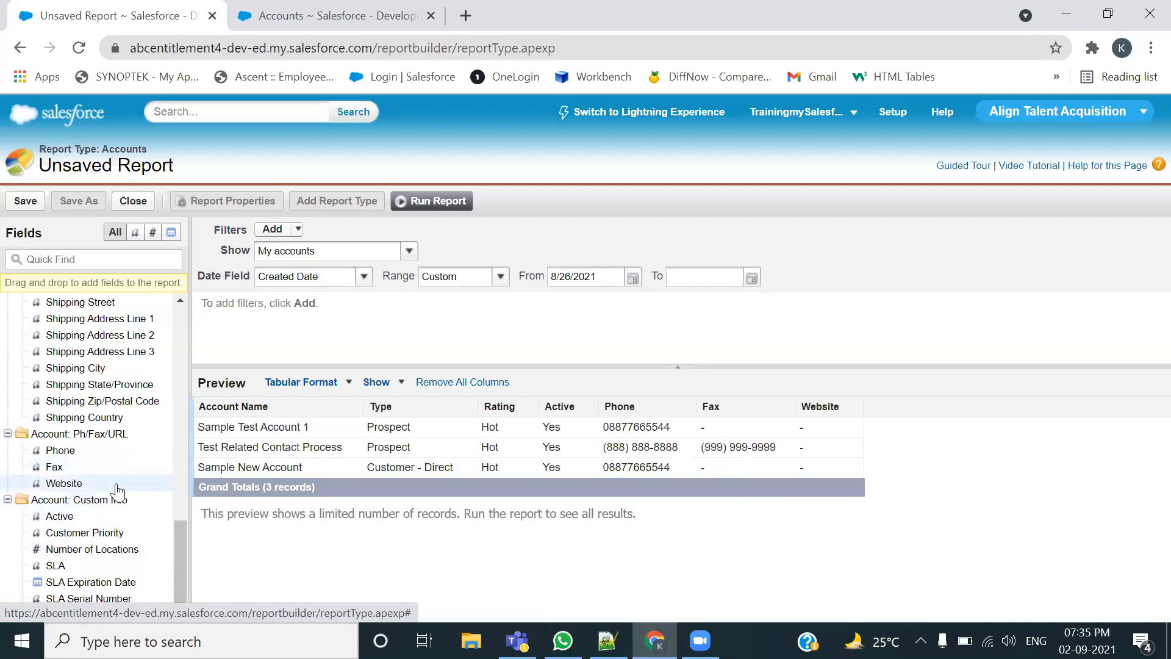
Add Billing City and Billing Country as the last report columns and insert Industry between Account Name and Type
scroll(113, 450, up, 3)
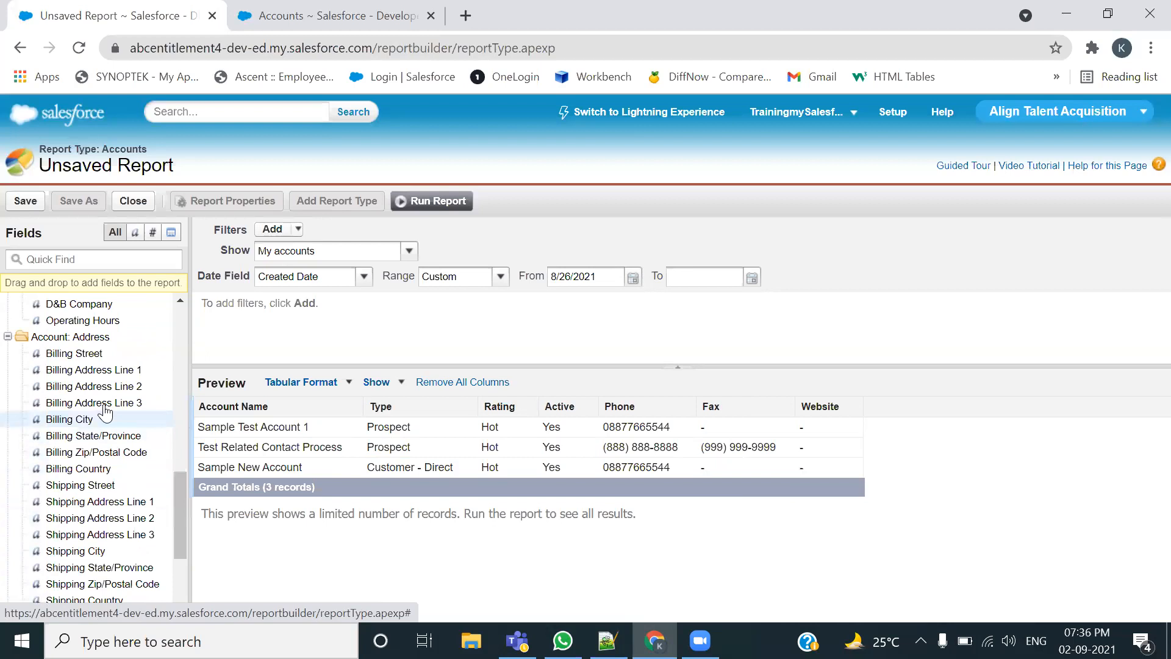
double_click(80, 423)
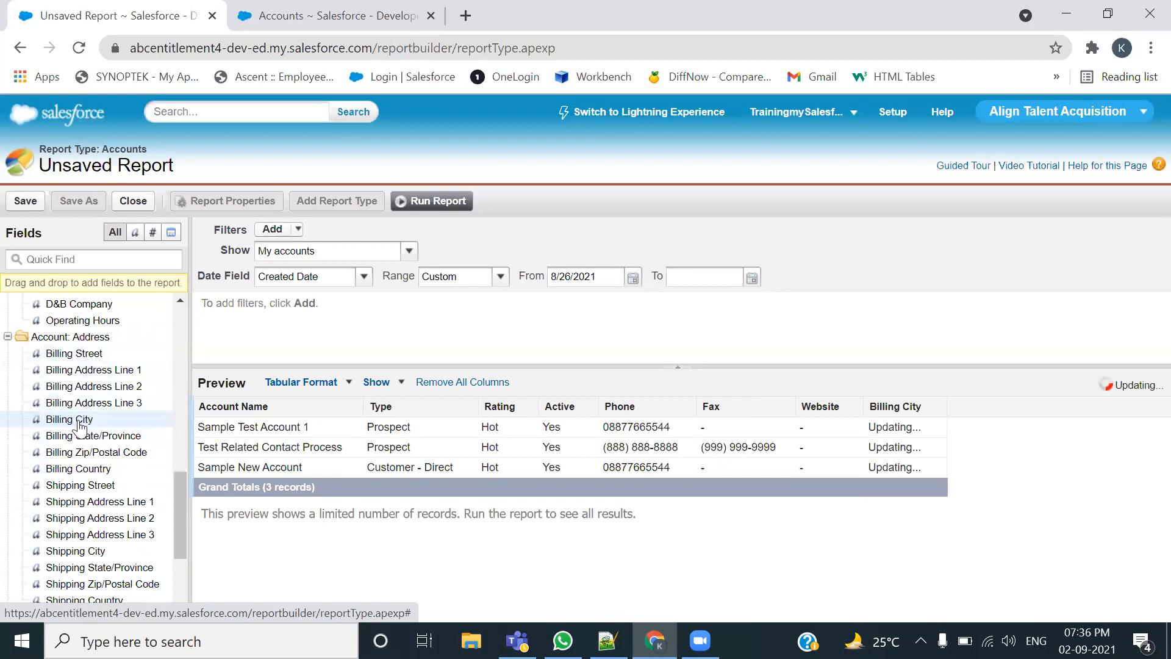
double_click(105, 475)
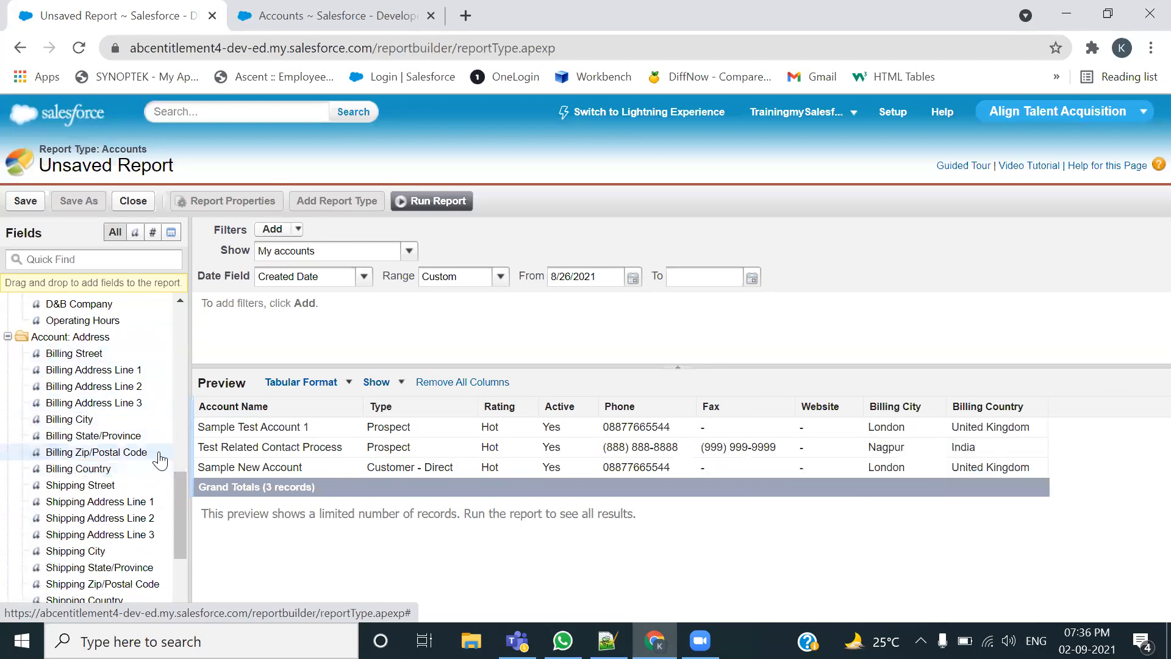
scroll(102, 415, up, 5)
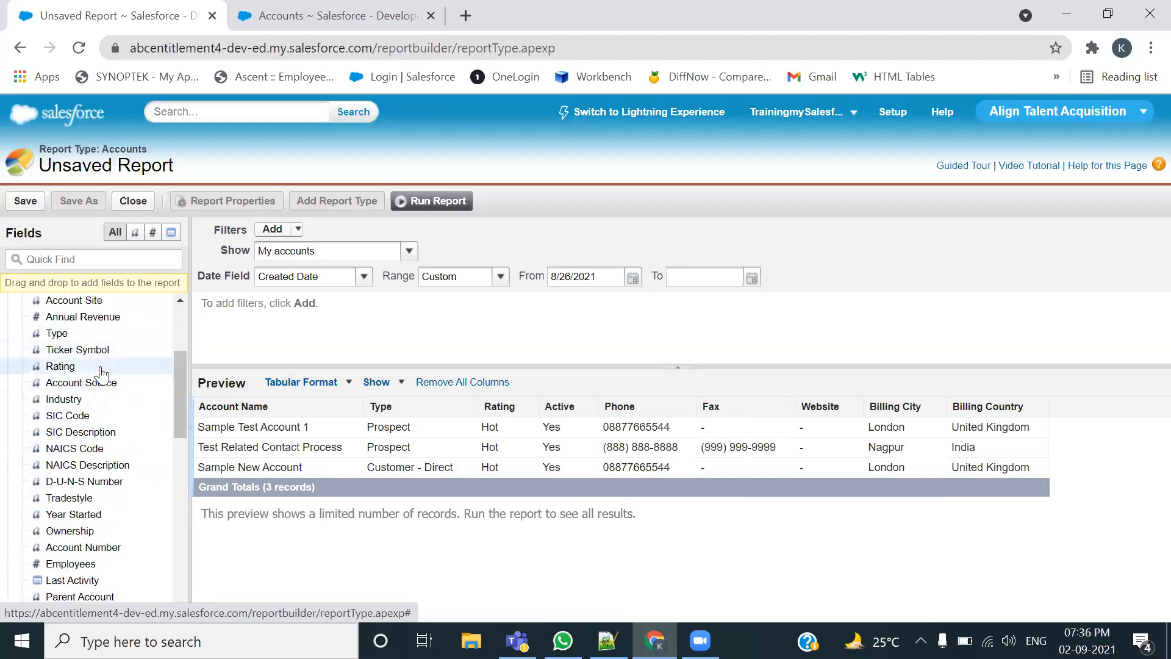
drag(75, 404, 410, 414)
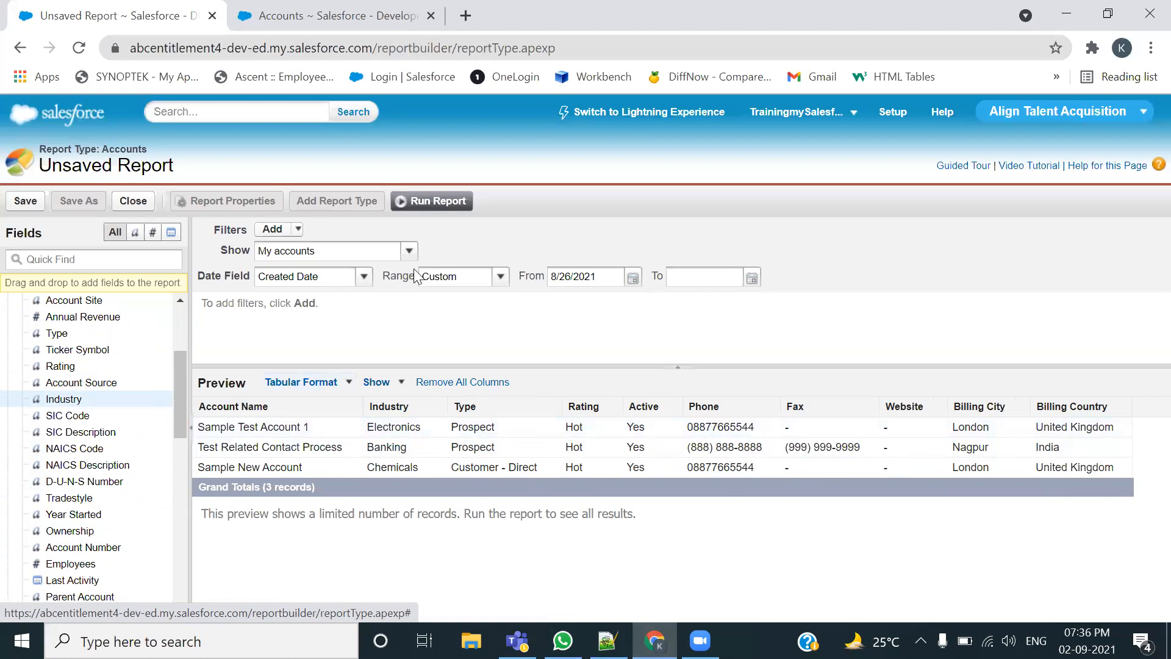
Make the report show All accounts with the Created Date range set to All Time
click(410, 251)
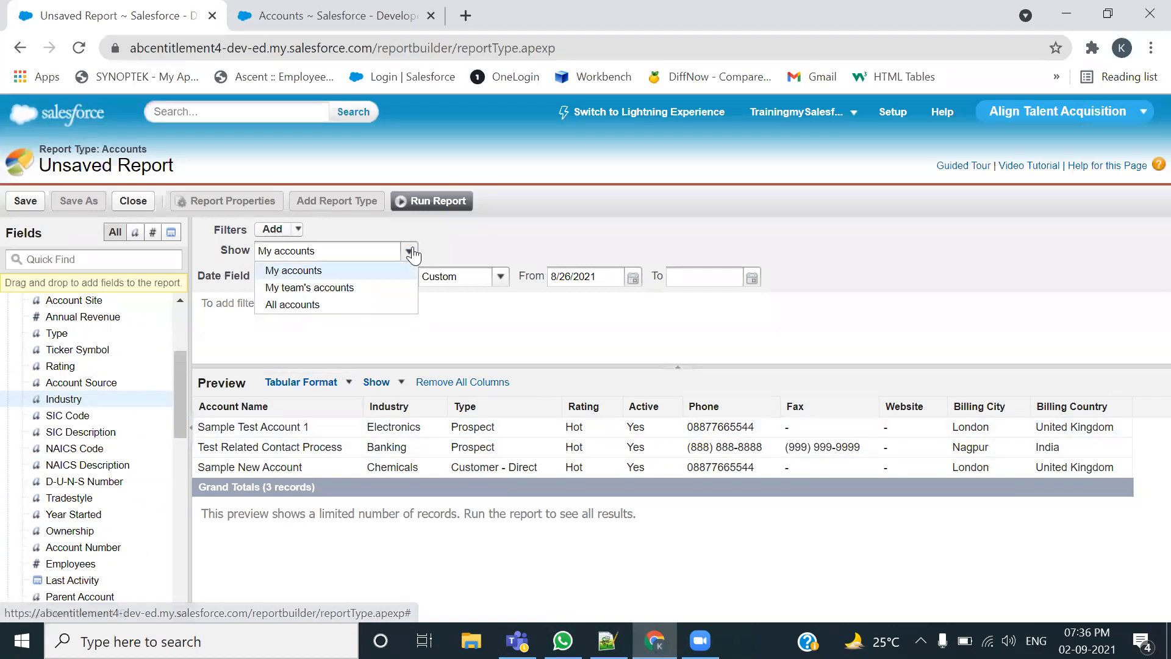
click(295, 304)
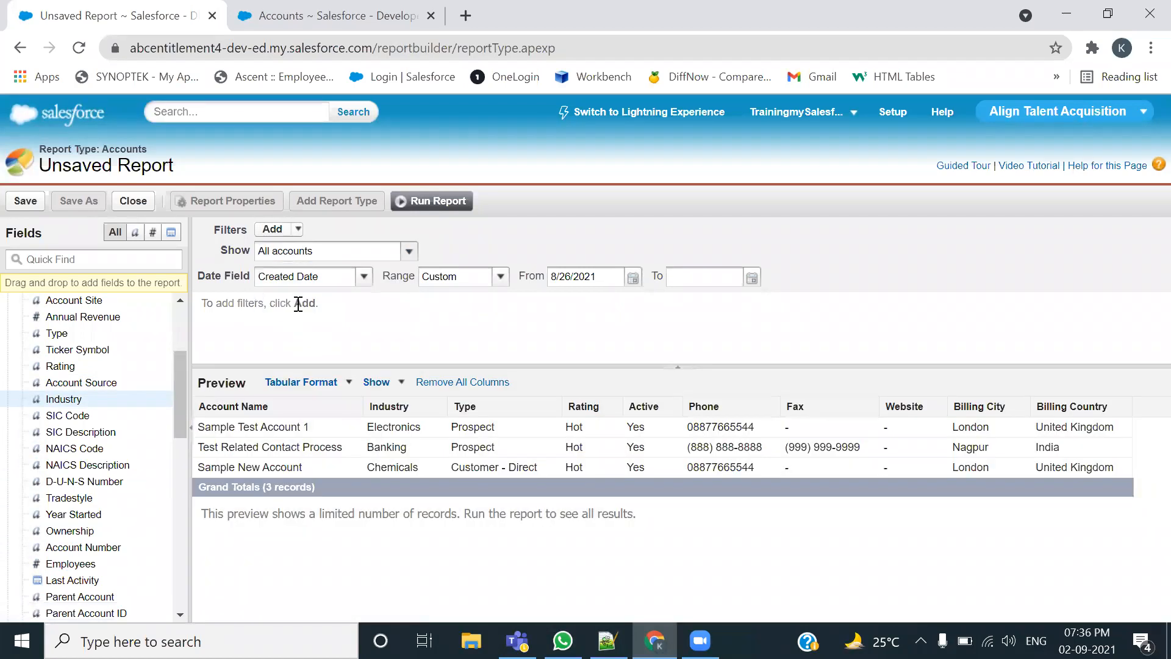
click(500, 278)
click(451, 297)
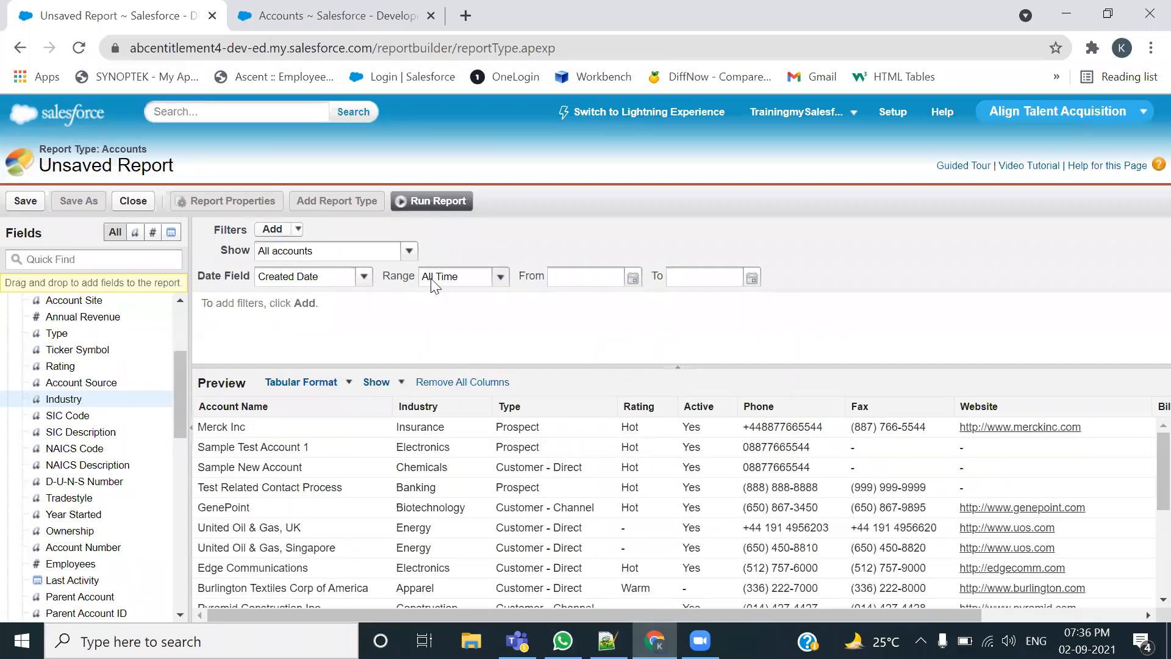
Run the report, look through the listed account records and return to customizing it
click(434, 201)
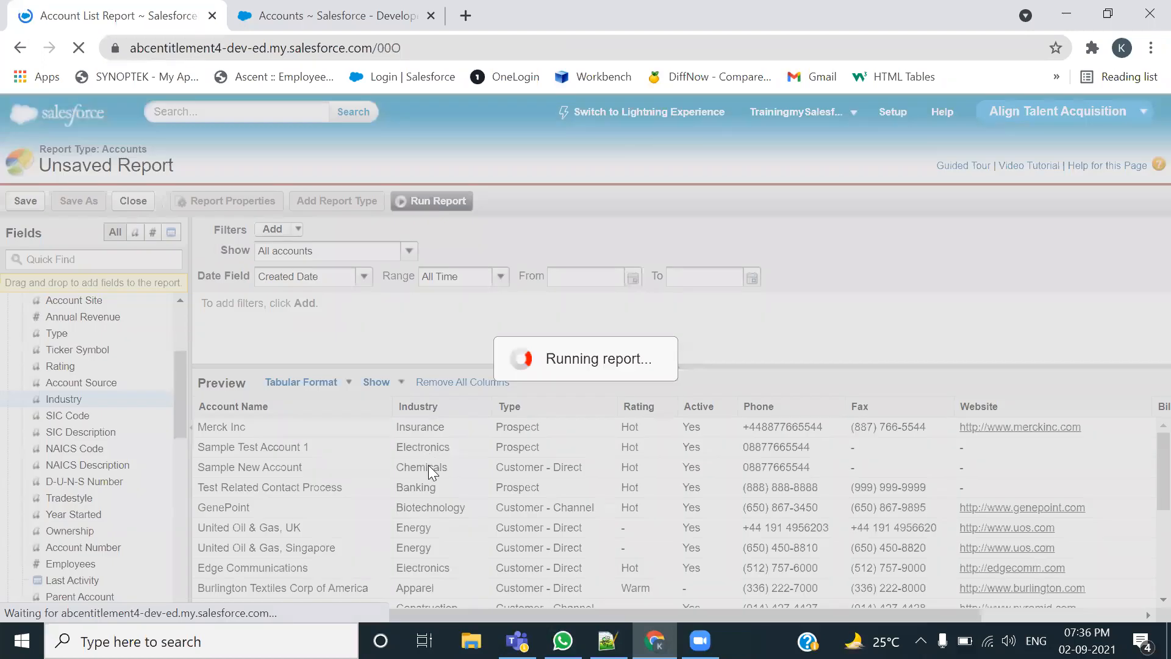
scroll(432, 487, down, 5)
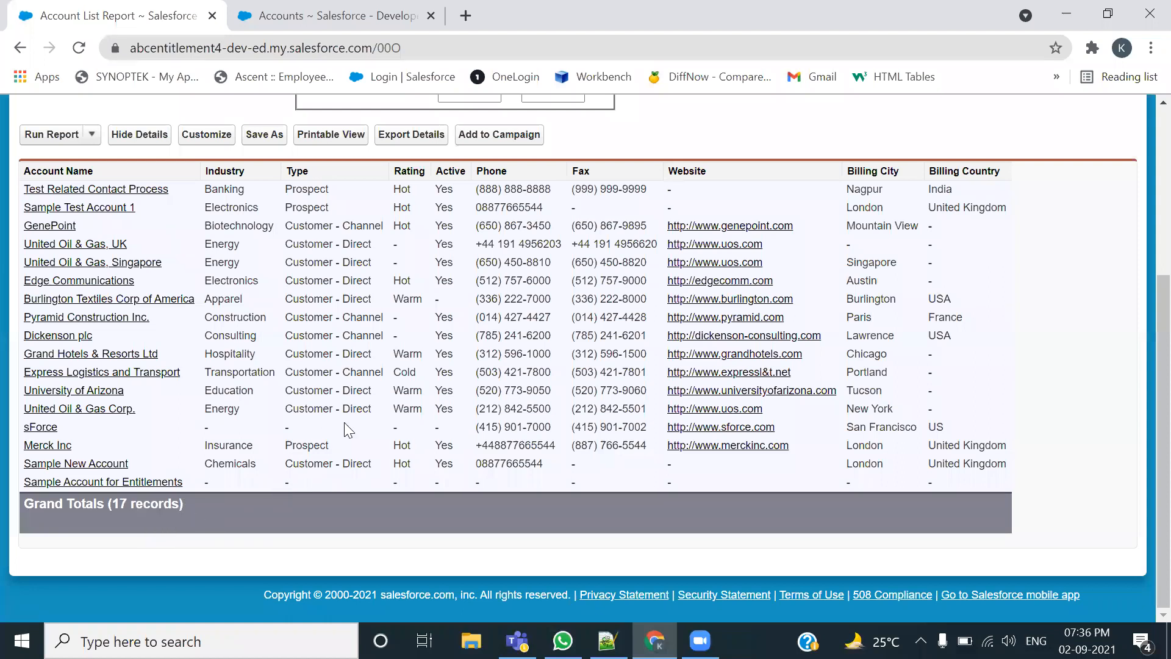
scroll(344, 430, up, 5)
click(206, 397)
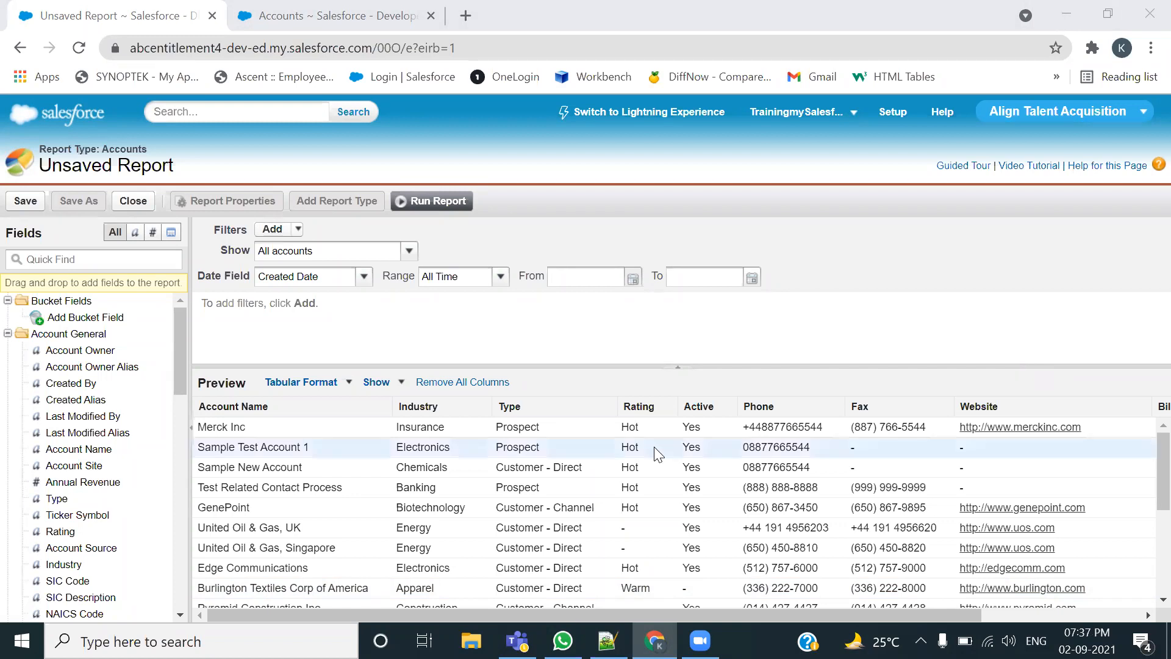
Reread the UseCase 3 requirement in the 105-Admin.txt notes in Notepad++ and return to the report builder in Chrome
scroll(610, 430, down, 3)
drag(1158, 517, 1142, 439)
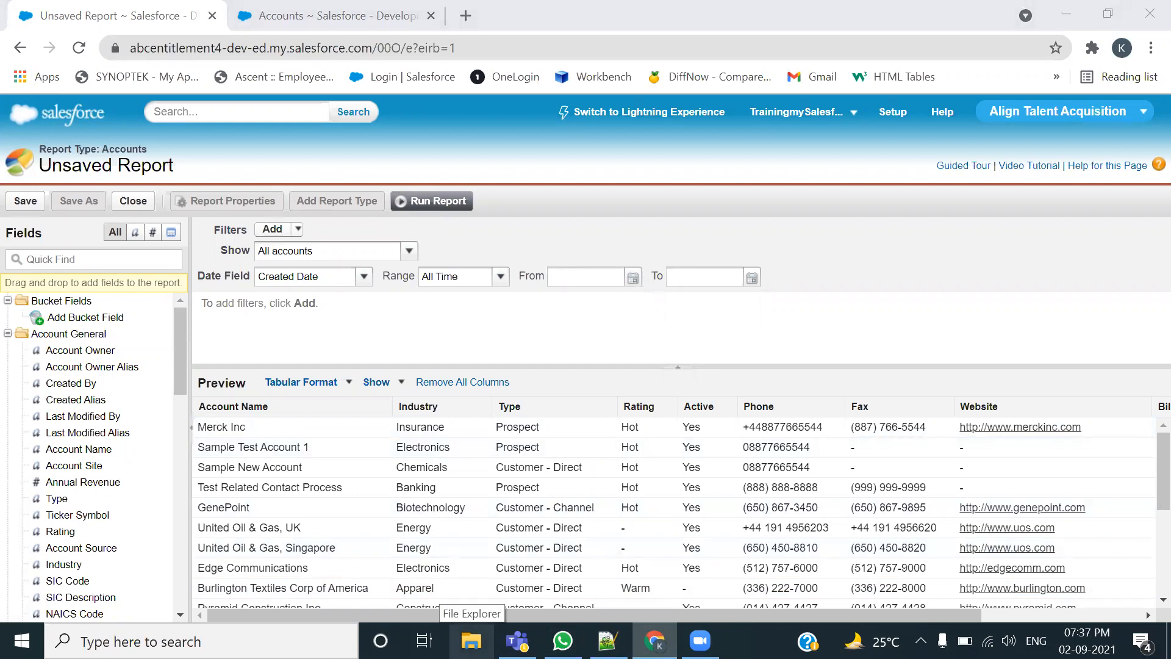
click(607, 640)
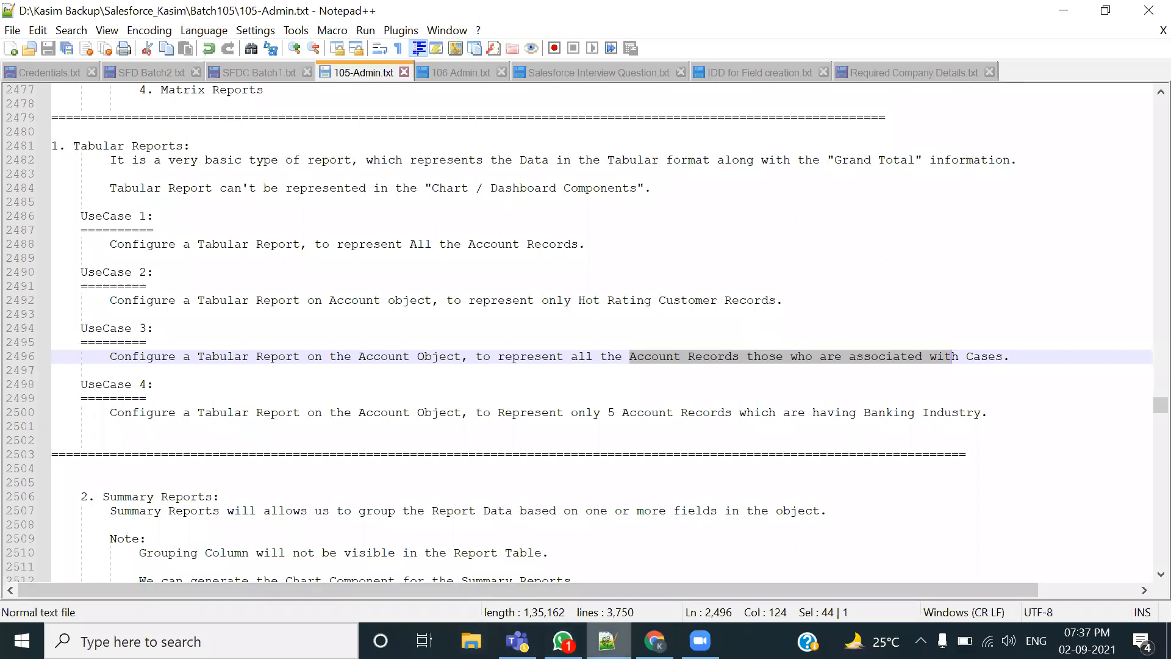
key(alt+Tab)
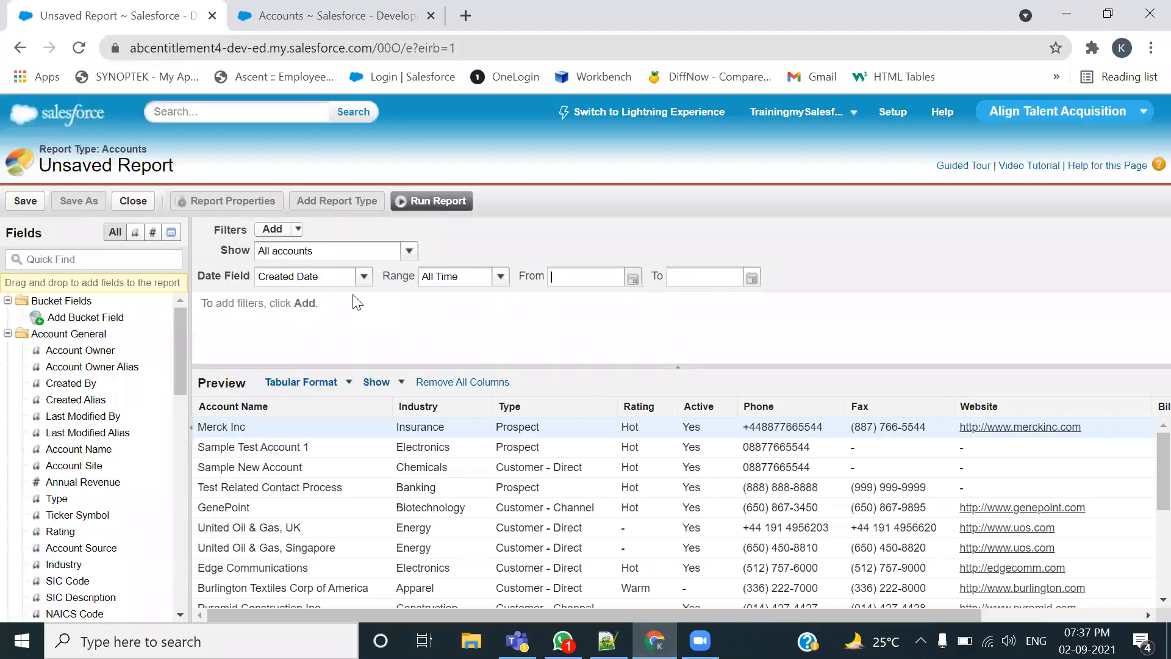
Look over the available filter types without adding one, and examine the account records and grand total in the preview
click(298, 230)
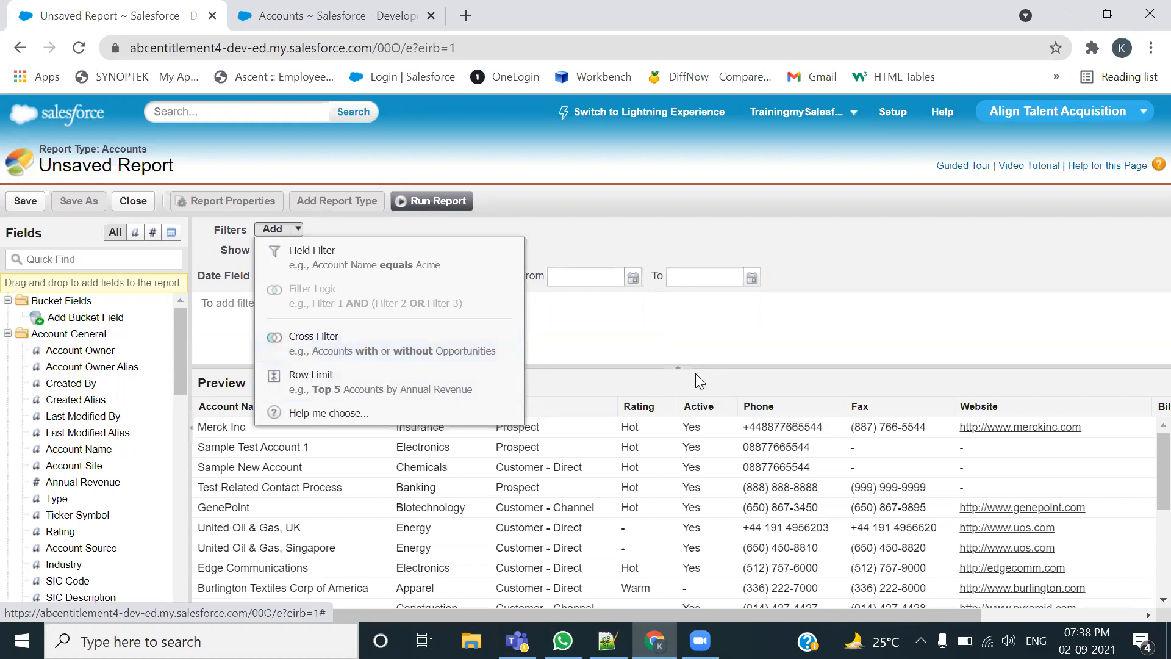
click(600, 382)
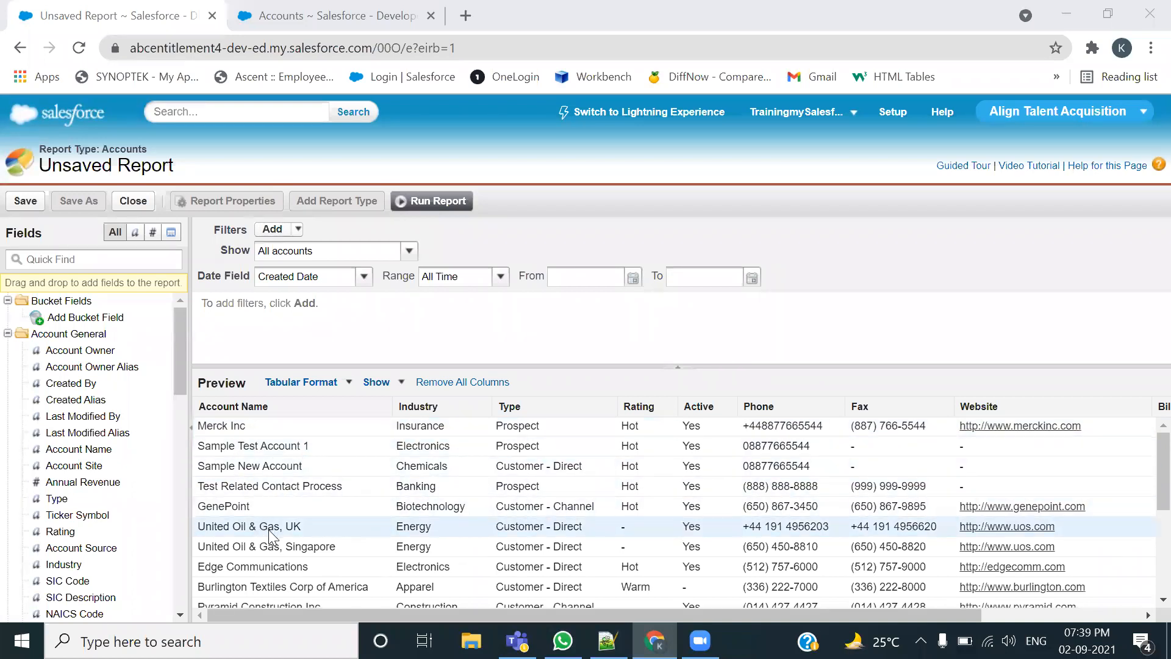
scroll(253, 530, down, 1)
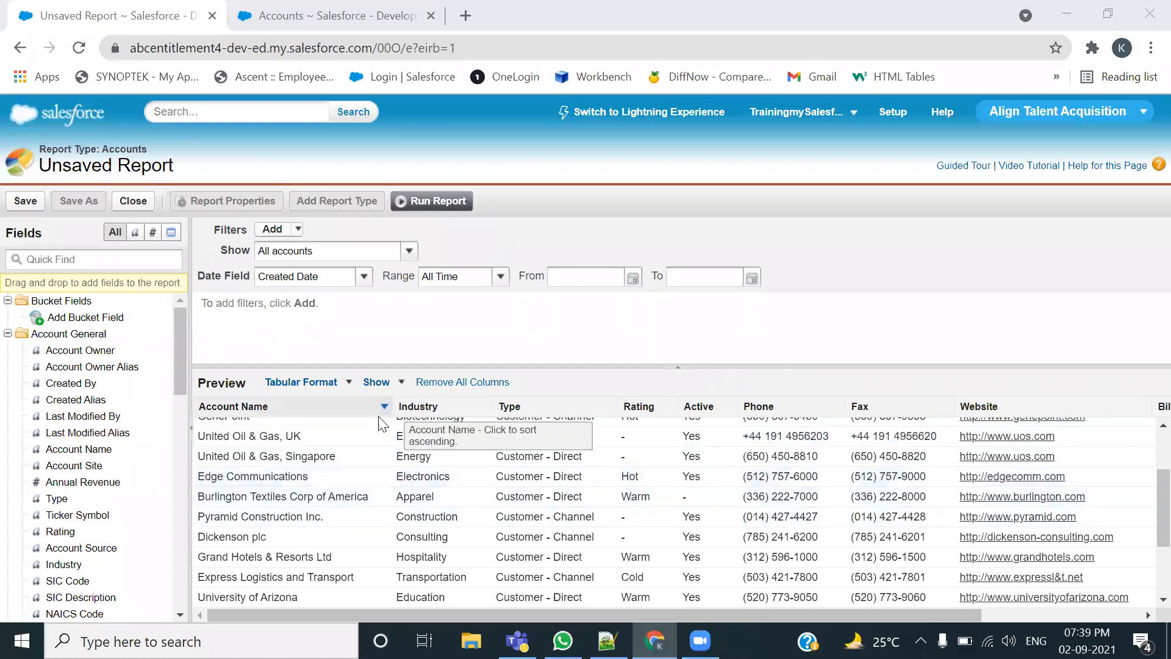
scroll(369, 451, up, 3)
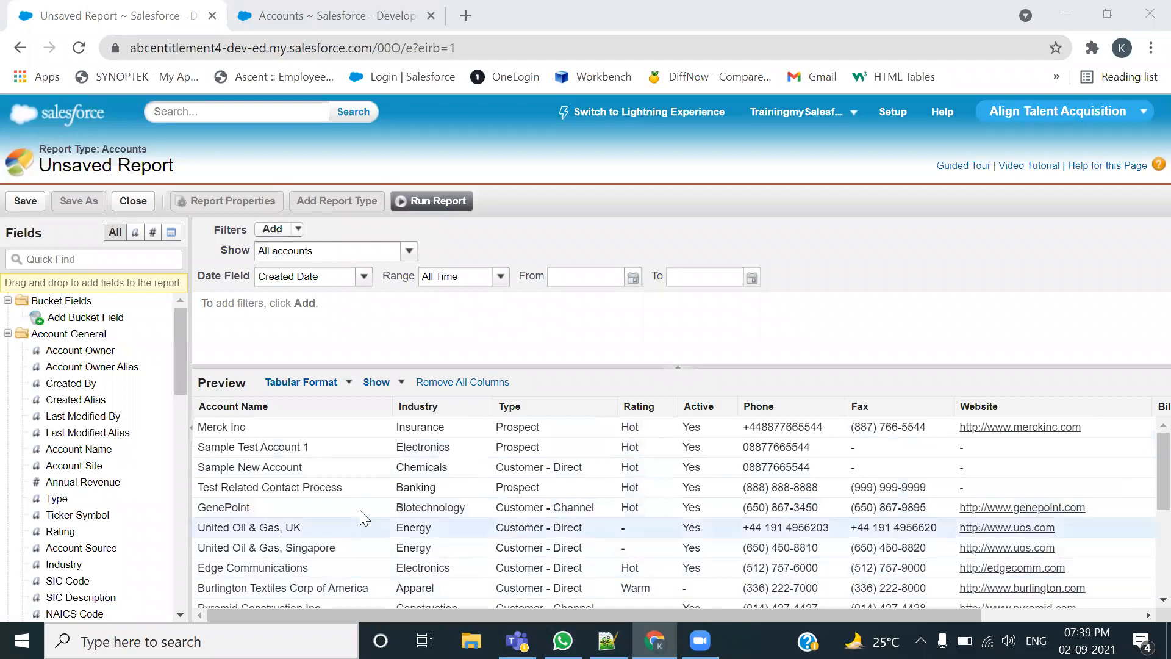
scroll(366, 510, down, 5)
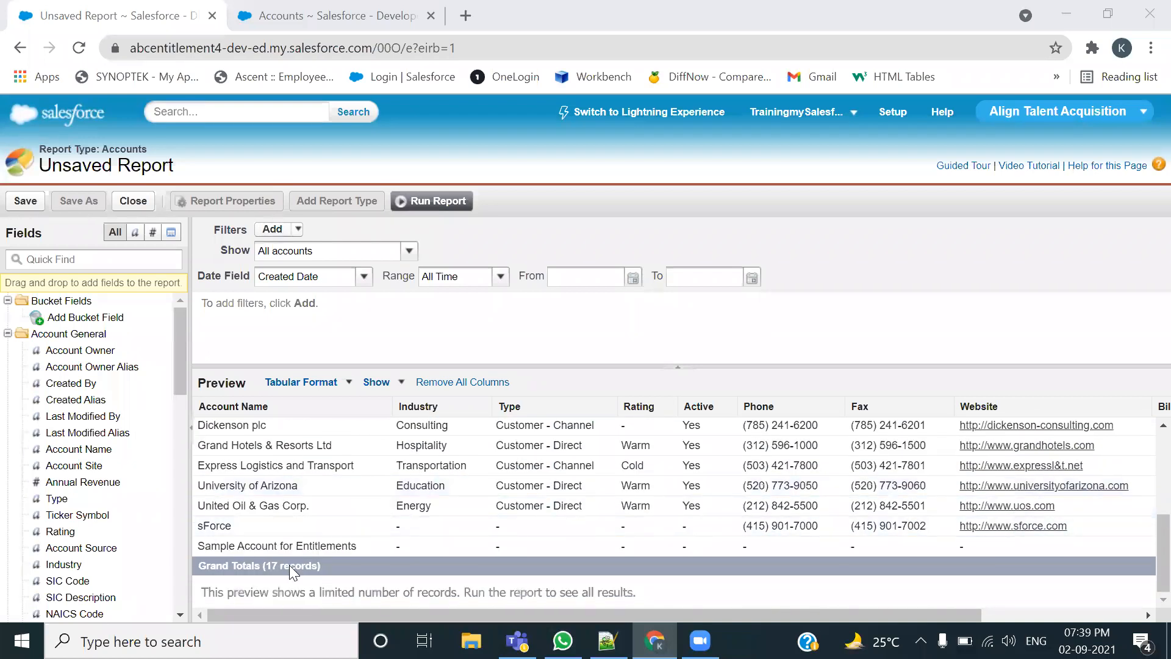
scroll(345, 461, up, 5)
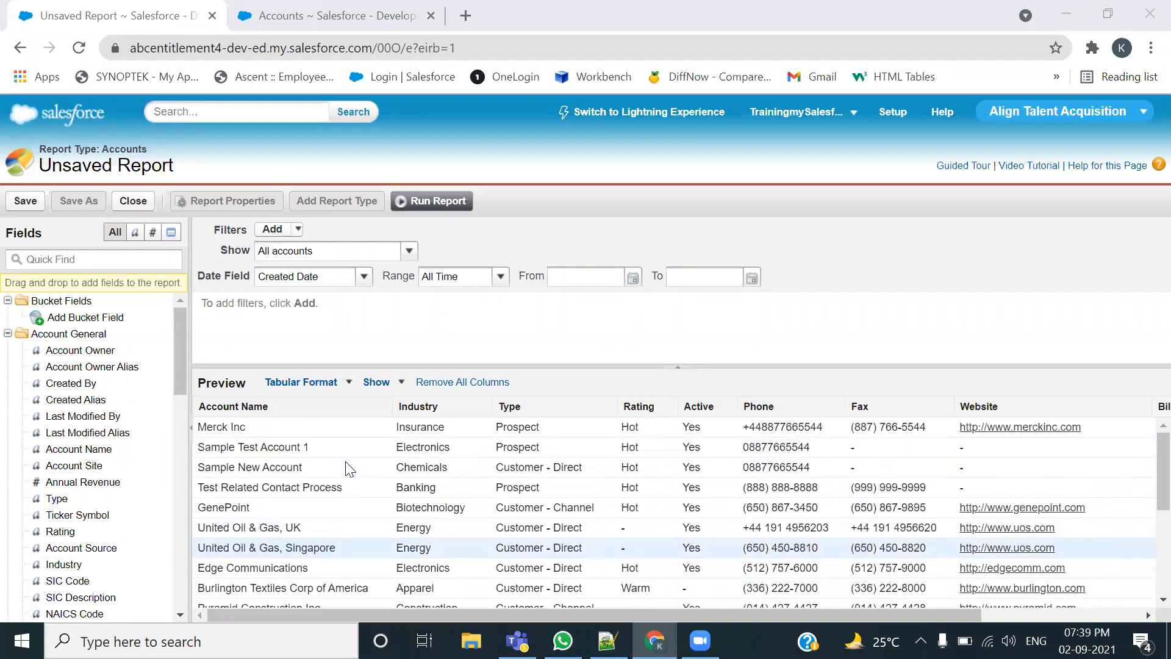
Add a cross filter to the report, keeping Accounts as the parent object and "with" as the condition
click(299, 230)
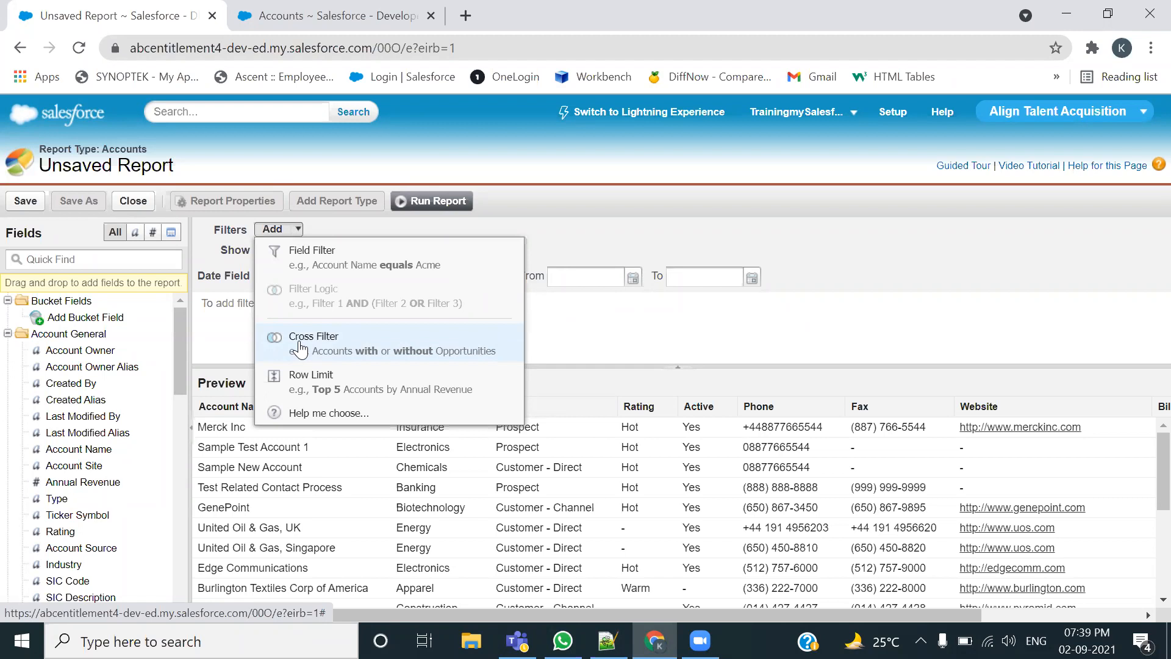
click(299, 339)
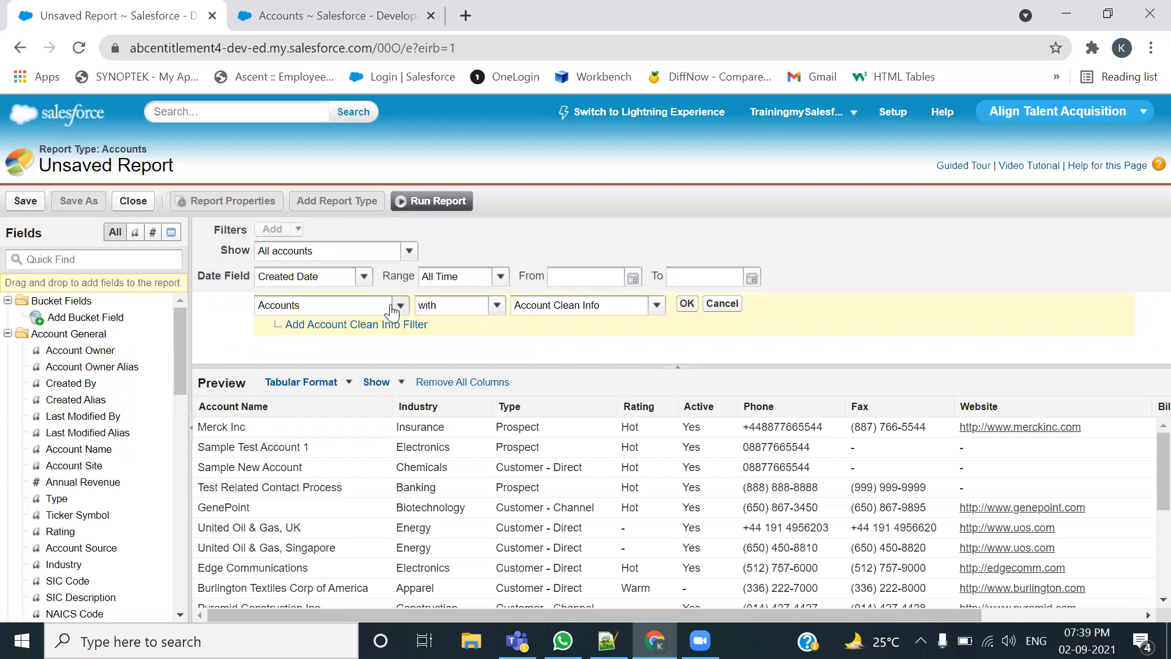
click(454, 311)
click(454, 311)
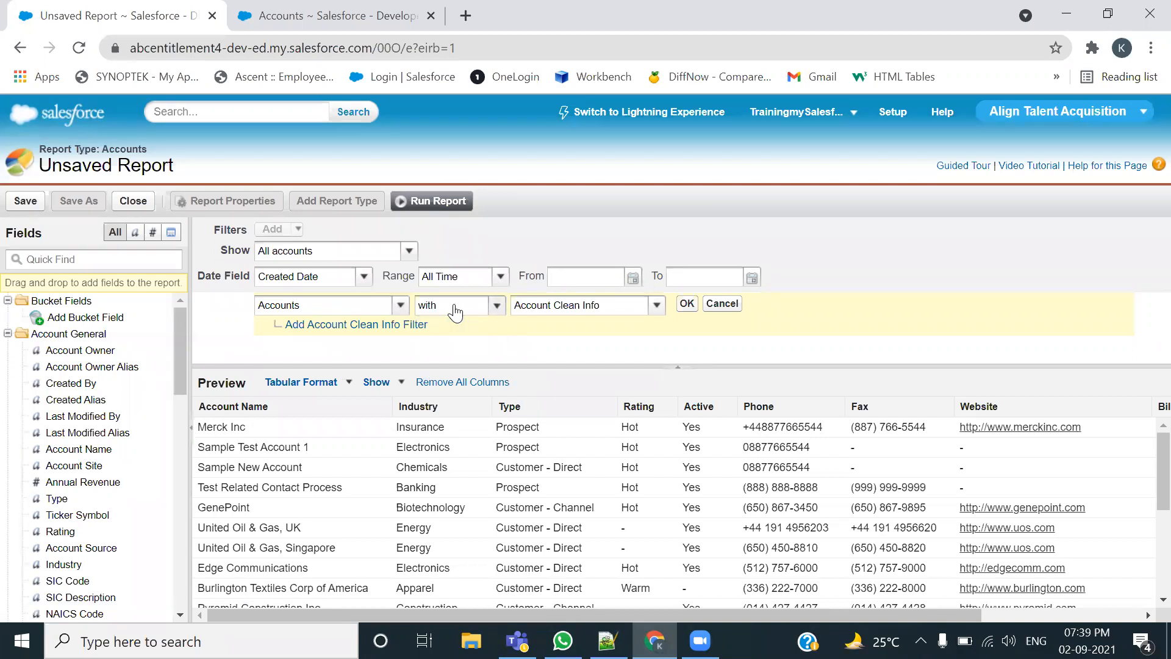
click(400, 305)
click(400, 305)
Look through the related objects offered for the cross filter and set it to Cases
click(656, 307)
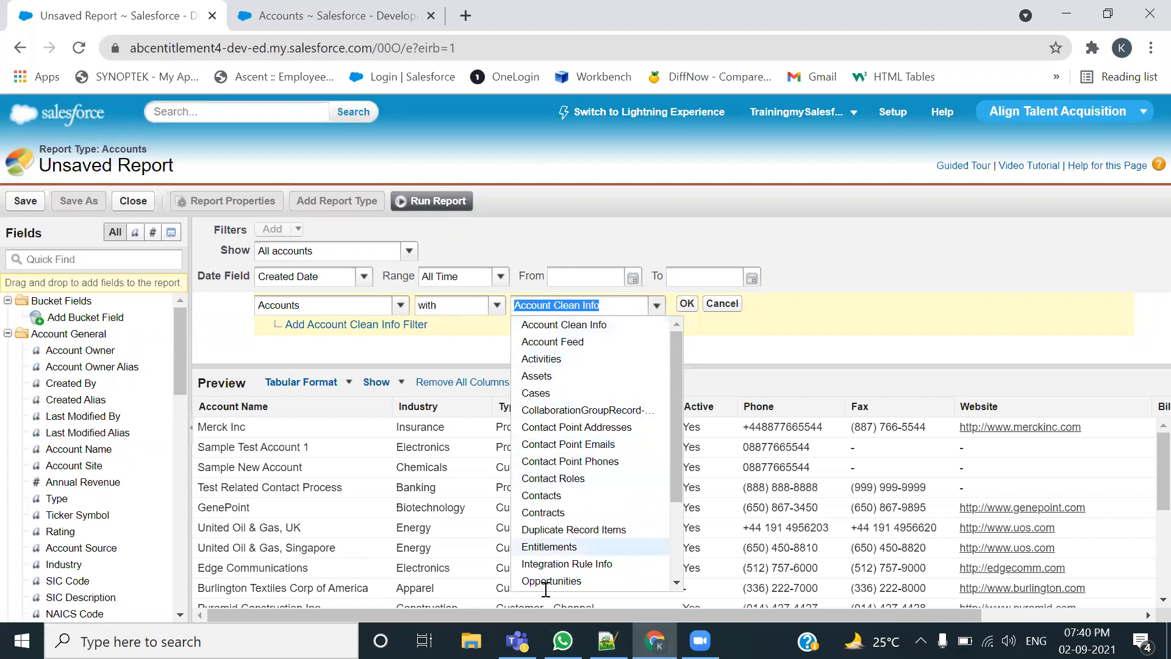
scroll(665, 483, down, 3)
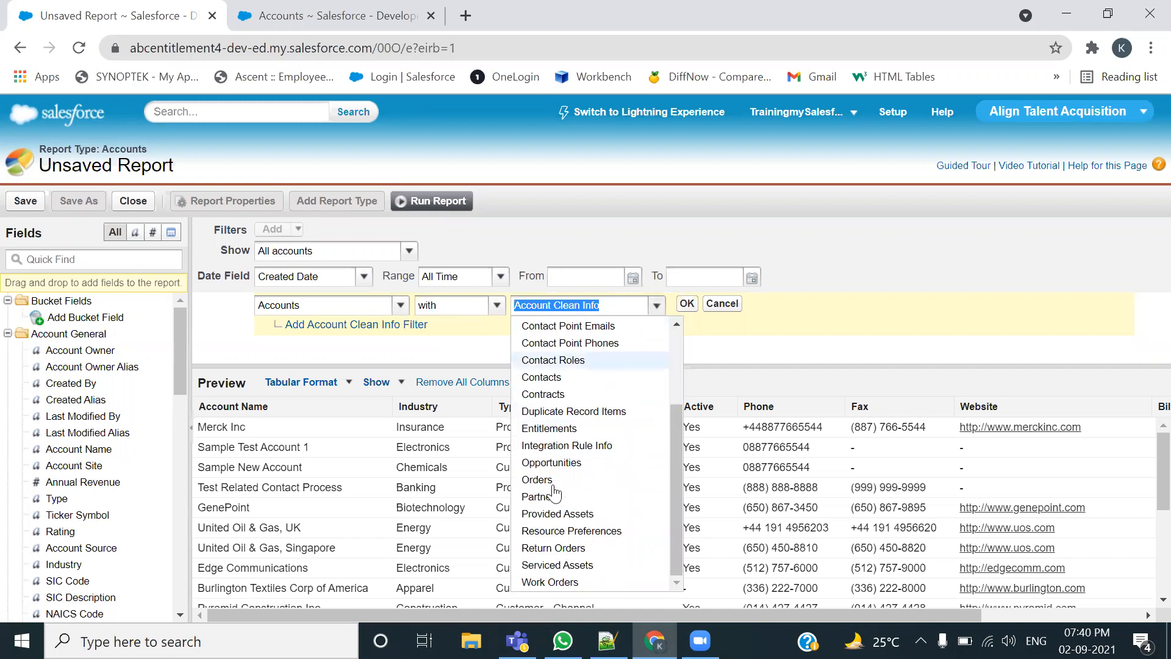
drag(676, 467, 679, 428)
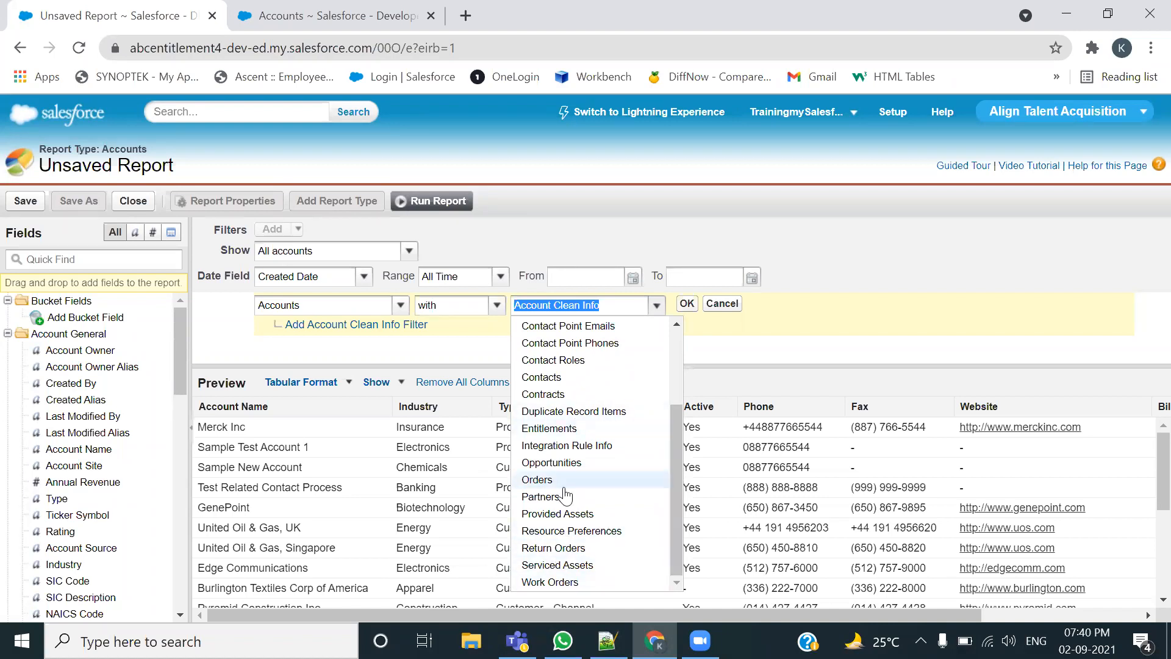
scroll(570, 378, up, 3)
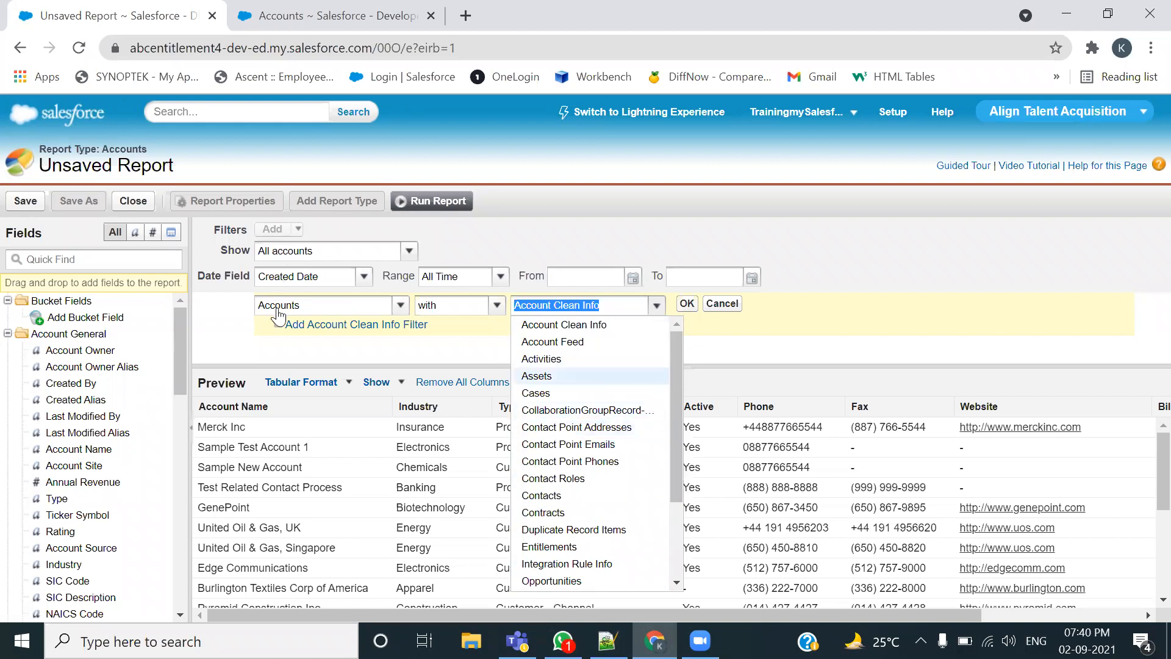
click(542, 394)
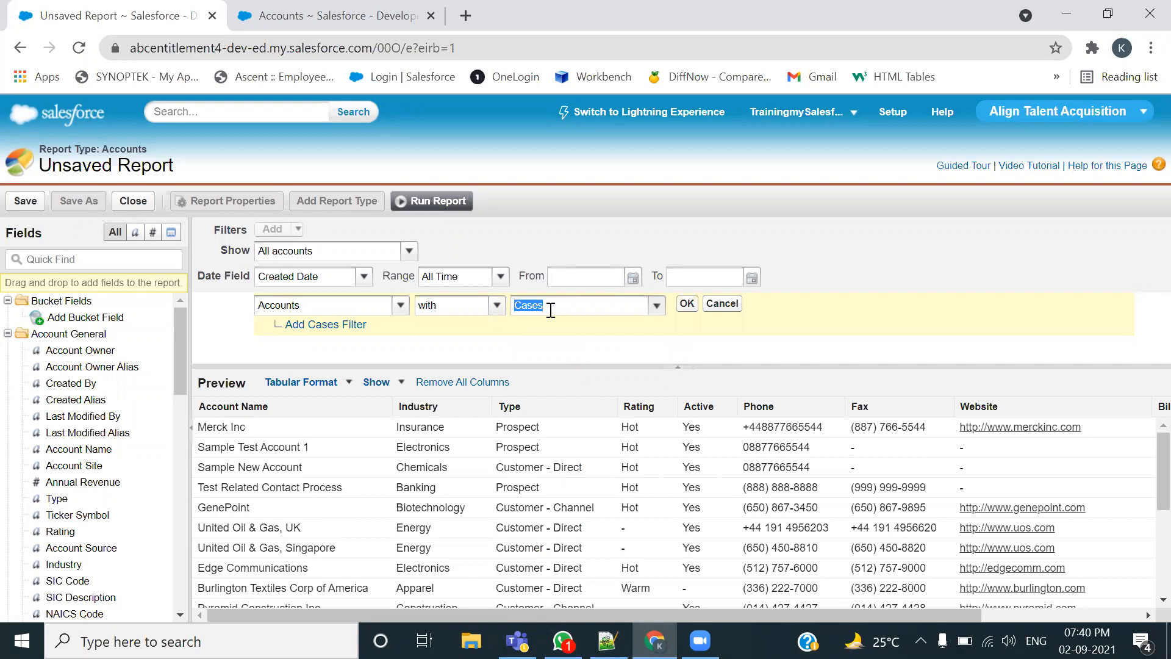
click(657, 307)
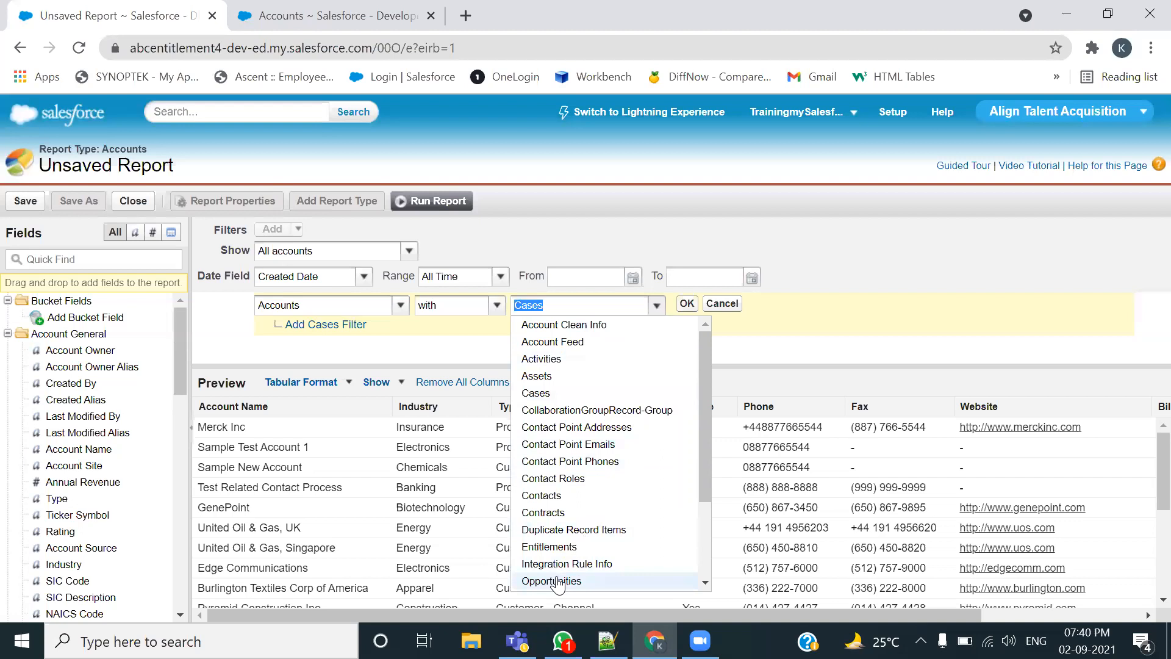
click(546, 395)
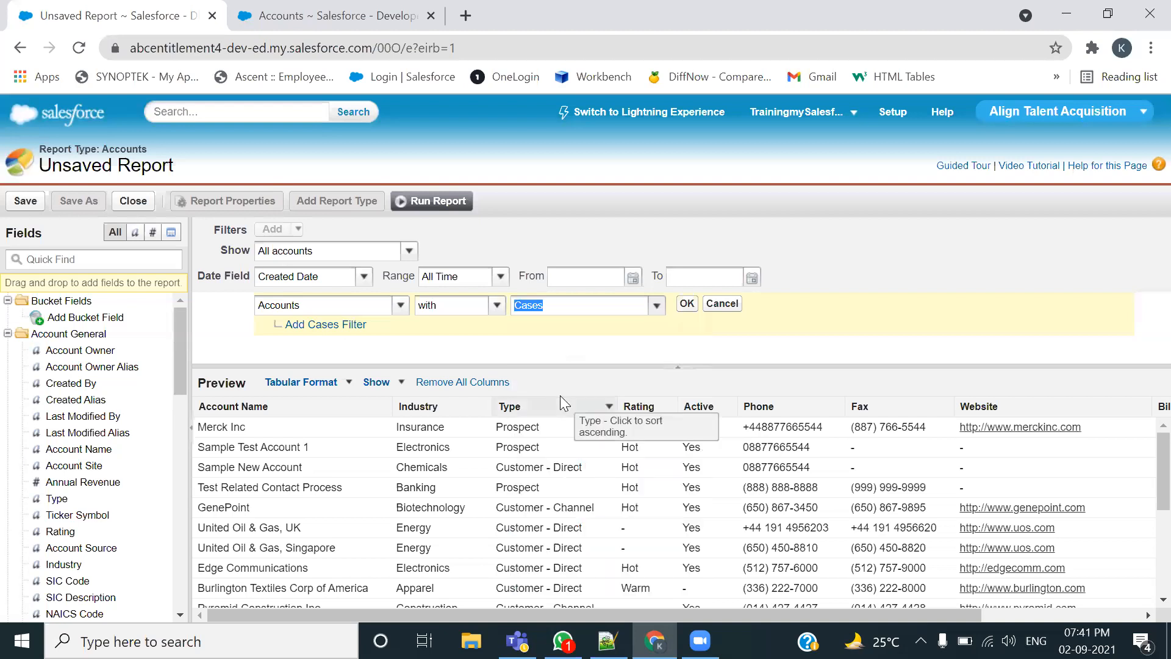
Apply the Accounts with Cases cross filter, run the report, and review the account records it returns
click(687, 303)
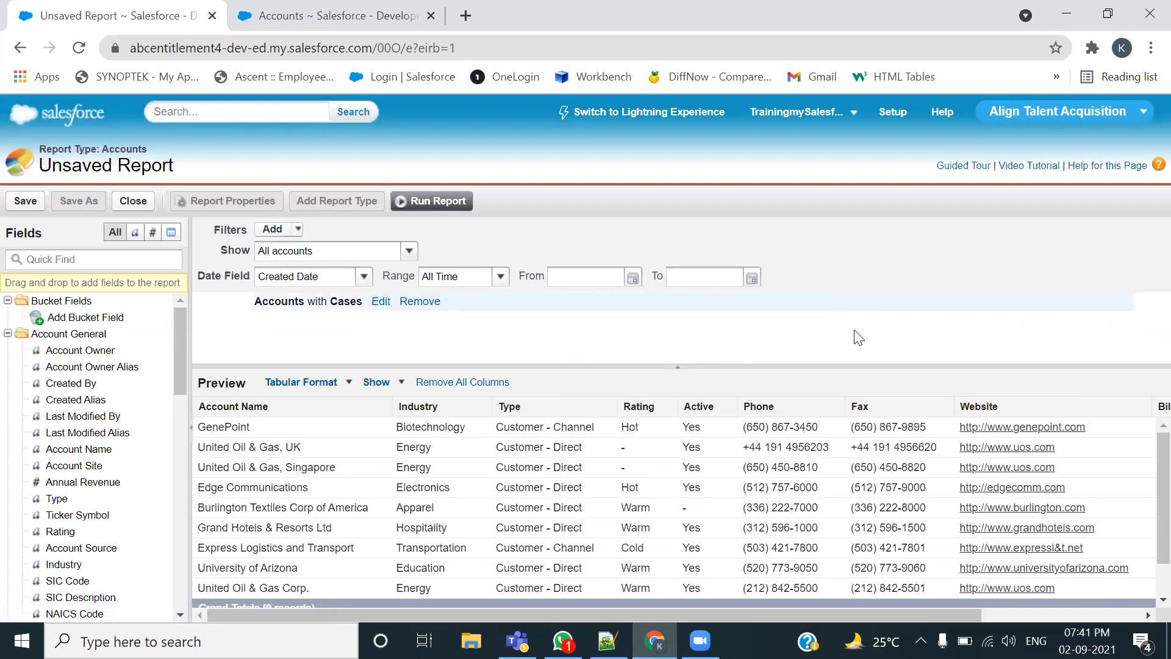
scroll(269, 573, down, 1)
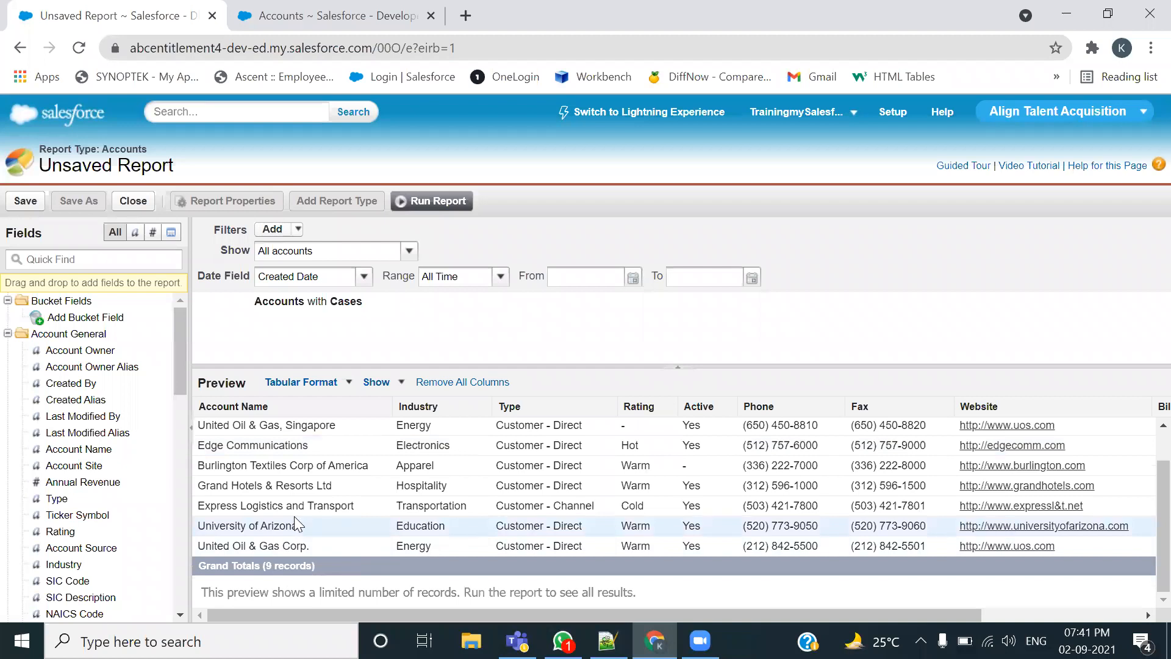
click(432, 203)
scroll(558, 439, down, 3)
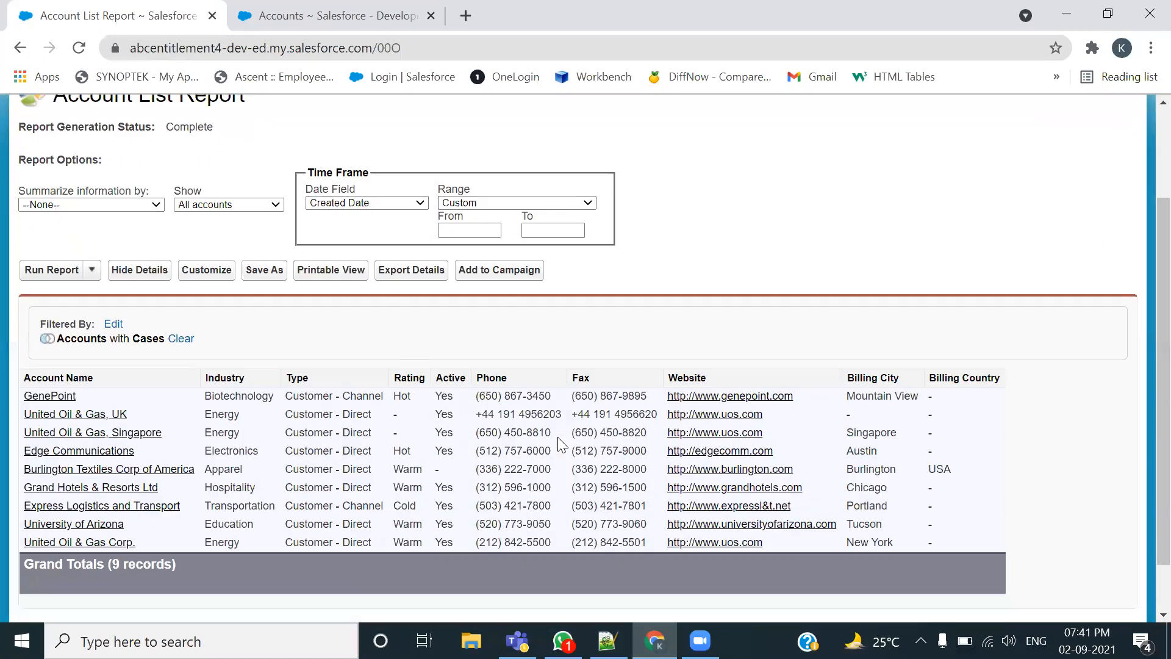
scroll(563, 445, down, 1)
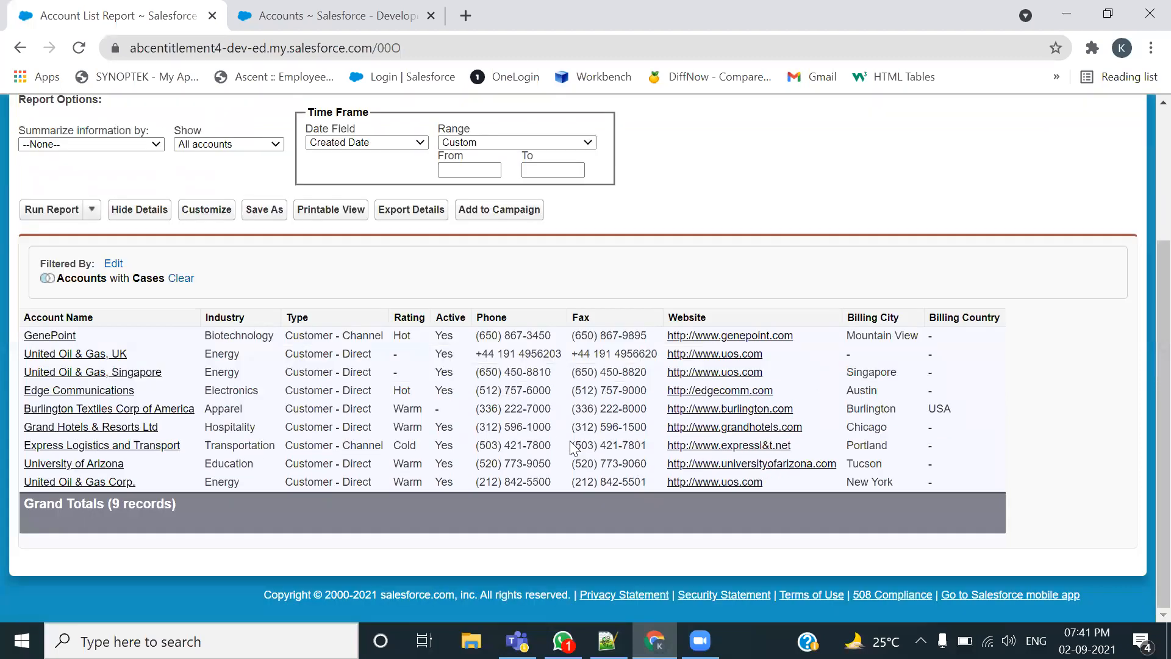
Open GenePoint, United Oil & Gas, UK, Edge Communications, Burlington Textiles Corp of America and University of Arizona from the report in separate browser tabs
ctrl+click(34, 337)
ctrl+click(38, 355)
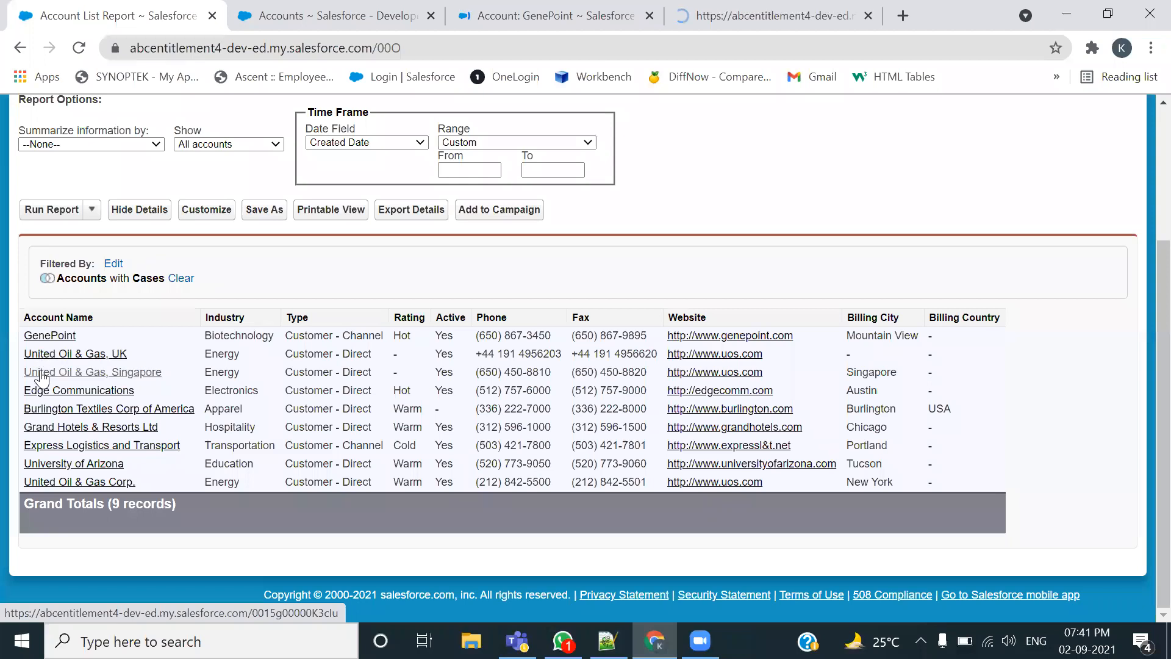
ctrl+click(48, 393)
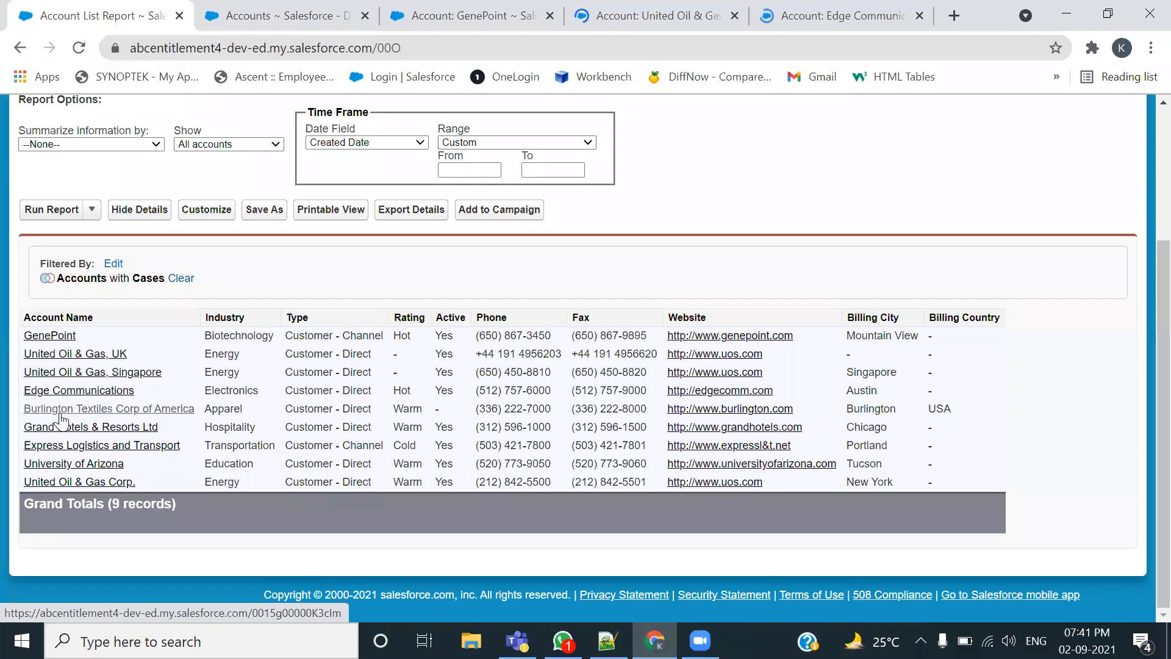
ctrl+click(61, 427)
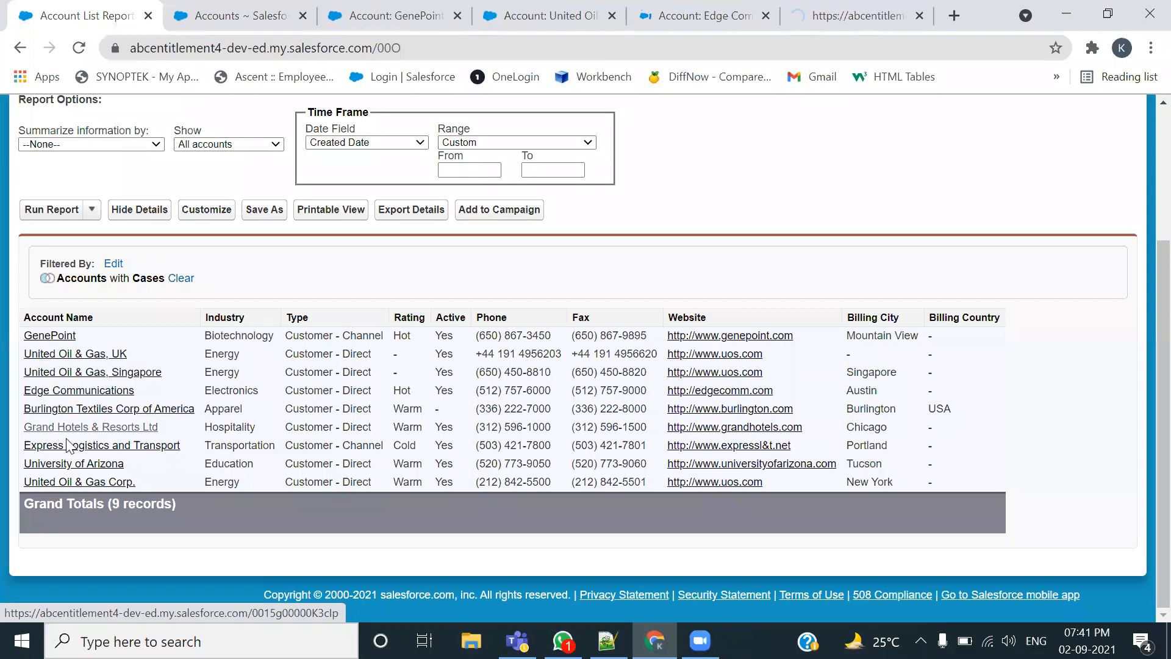
ctrl+click(108, 465)
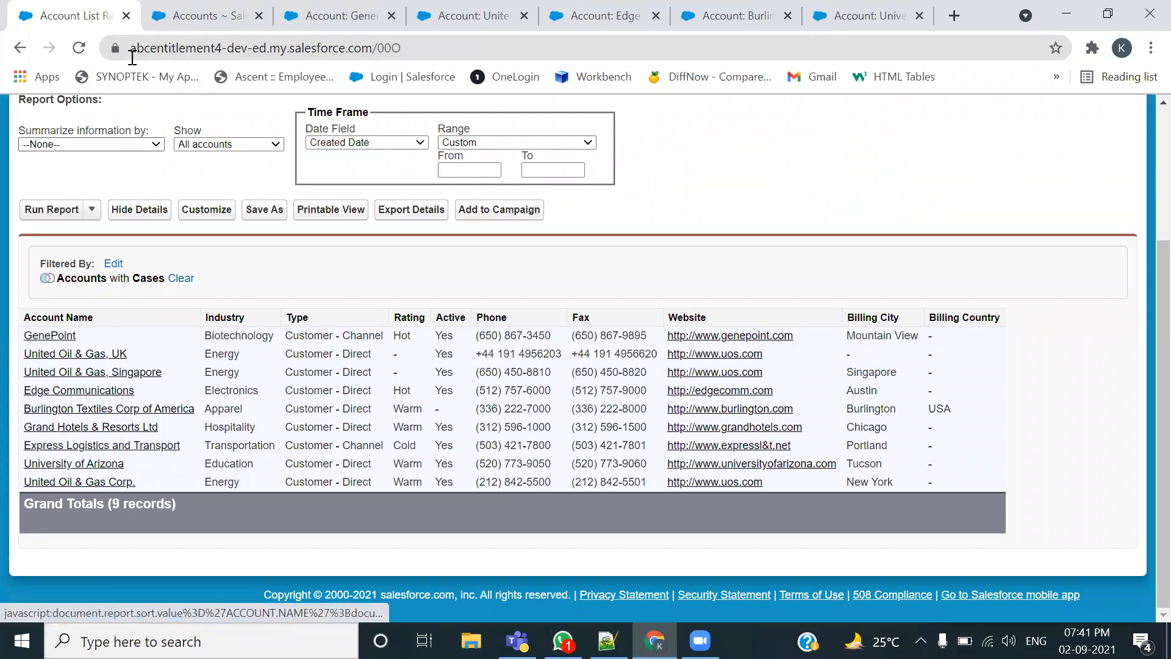
Look over the All Accounts list view and close its browser tab, leaving the GenePoint account on screen
click(201, 16)
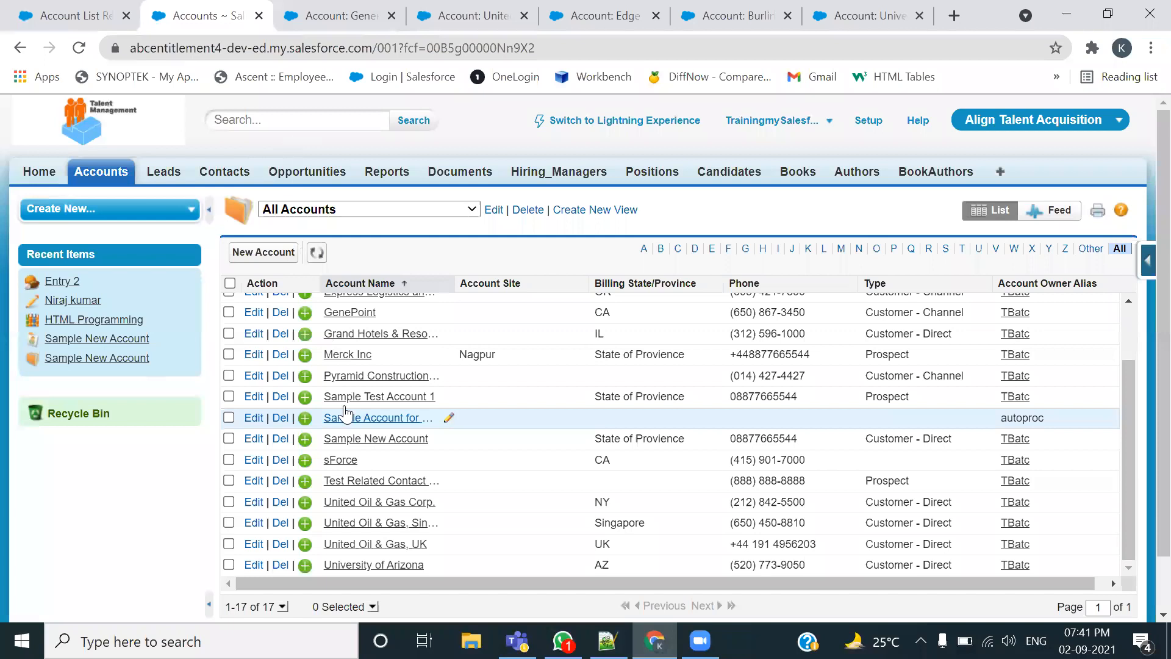
scroll(346, 350, up, 3)
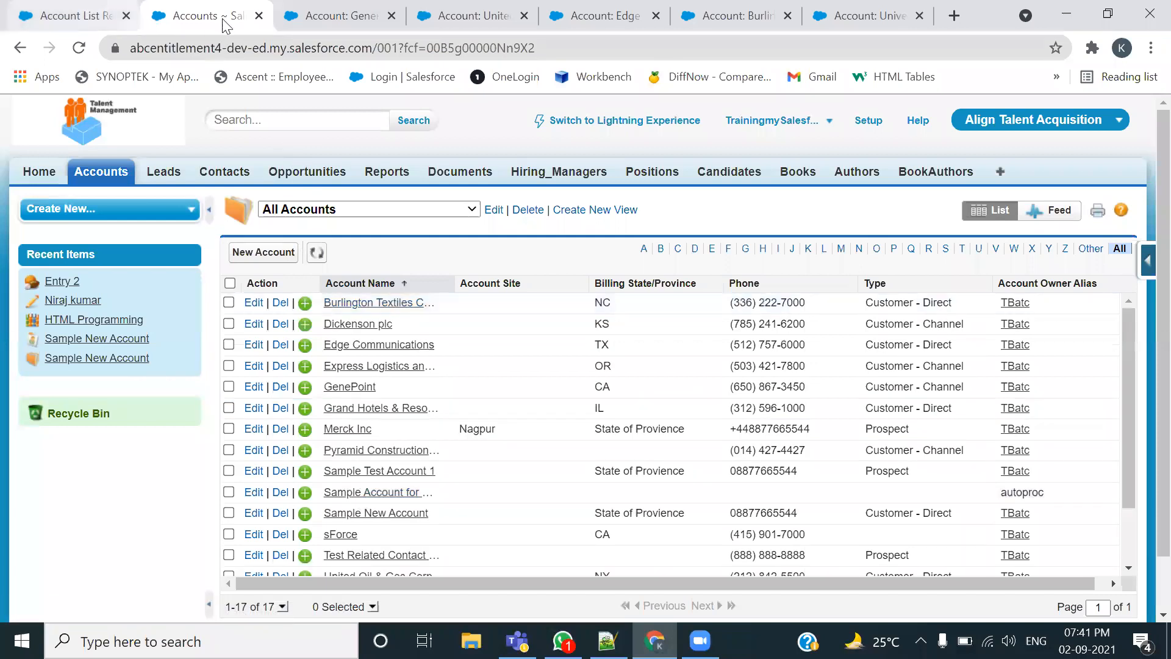
click(329, 17)
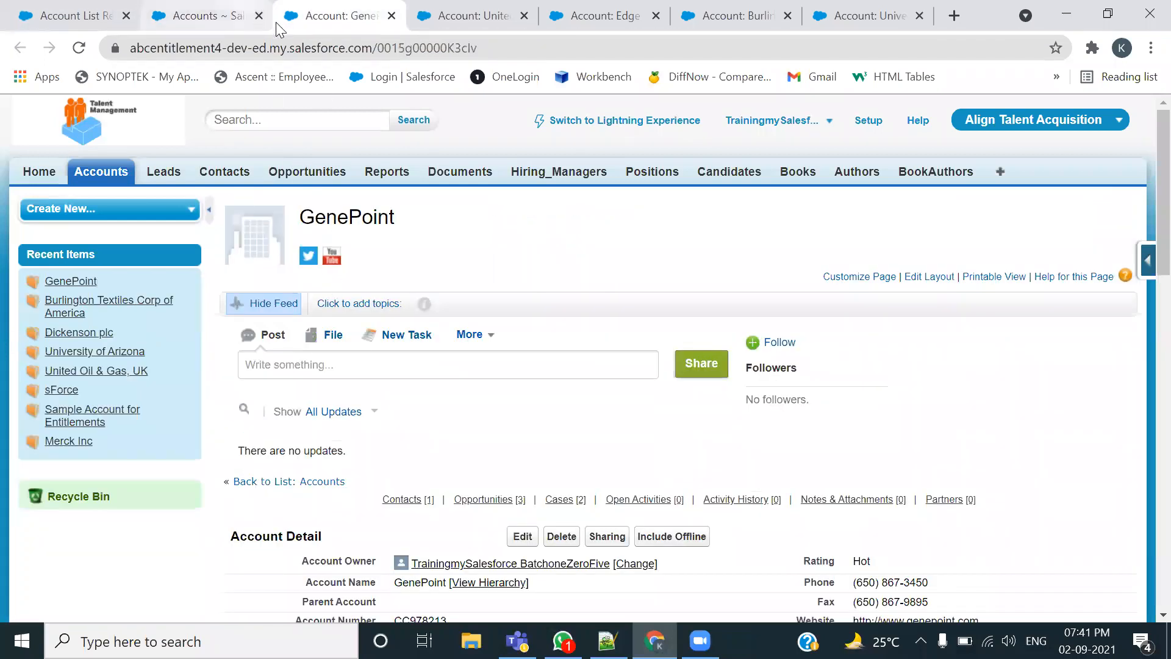
click(243, 24)
click(258, 16)
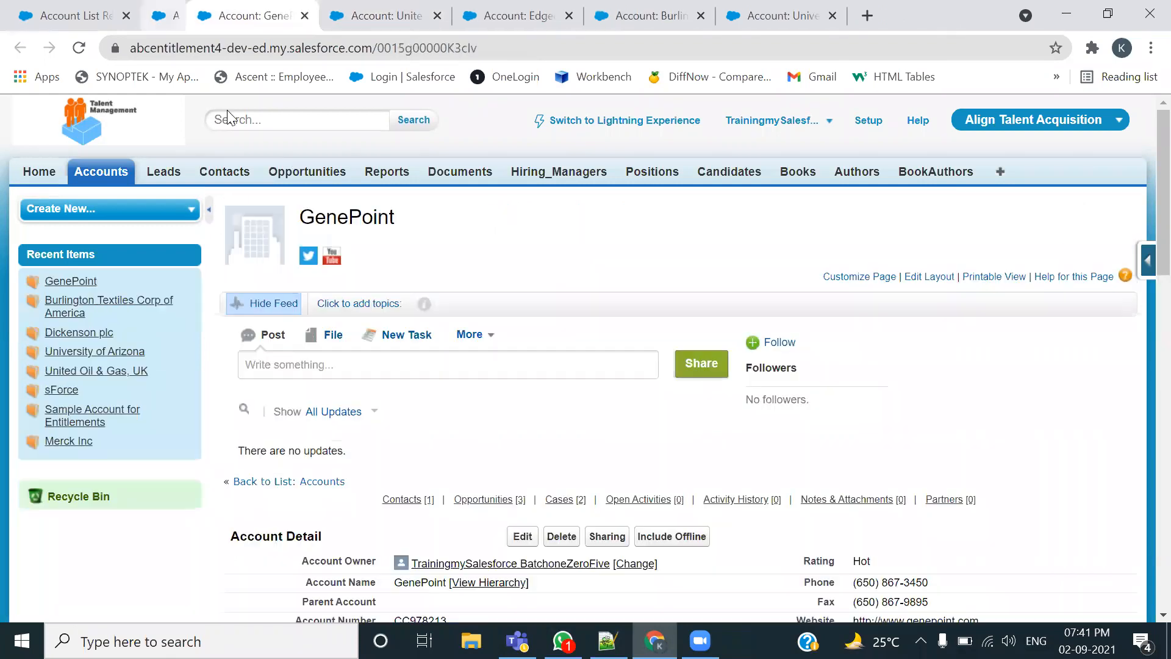
Check the Cases related lists of the GenePoint and United Oil & Gas, UK accounts, closing each account's tab
scroll(404, 301, down, 1)
scroll(404, 301, down, 10)
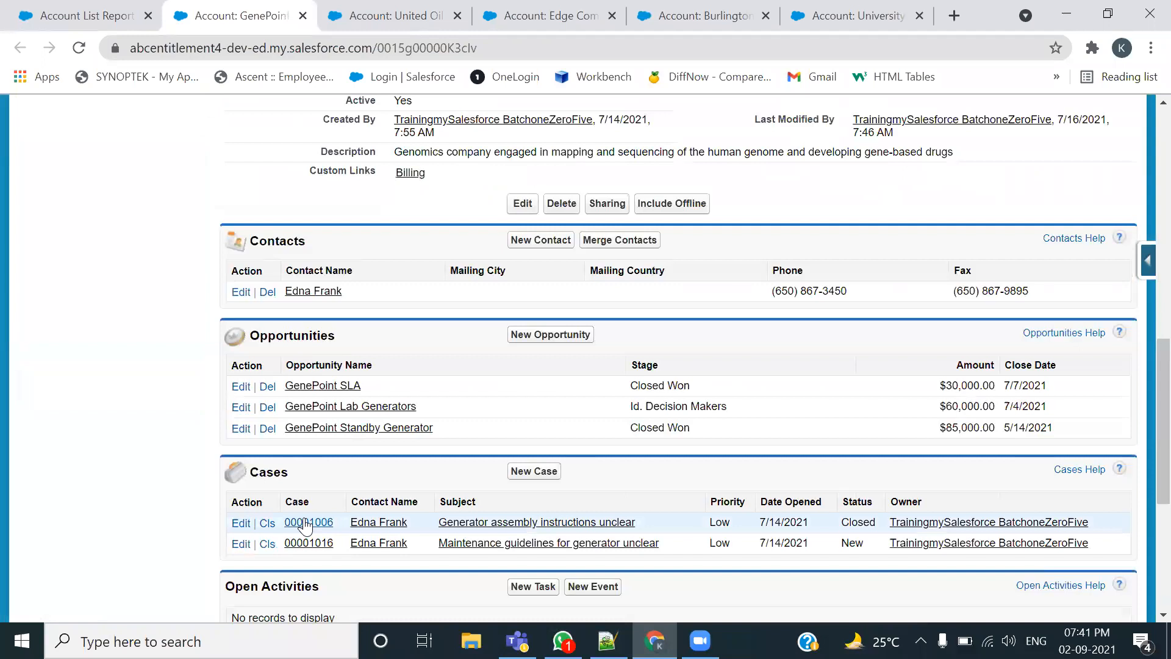
click(303, 15)
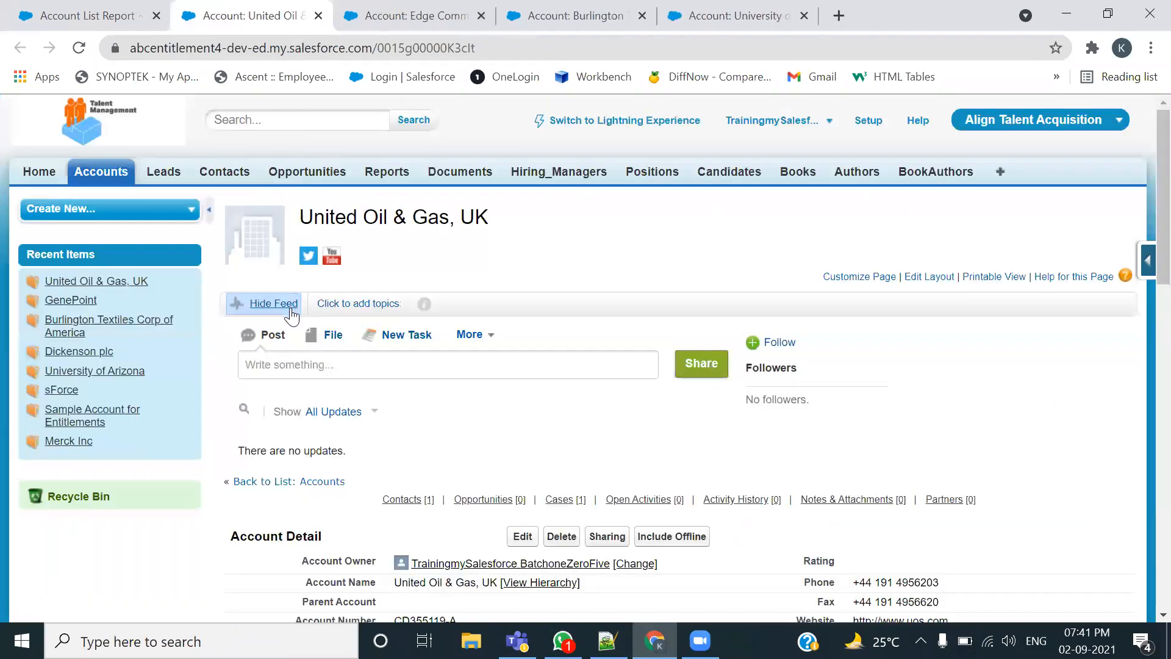
scroll(531, 463, down, 15)
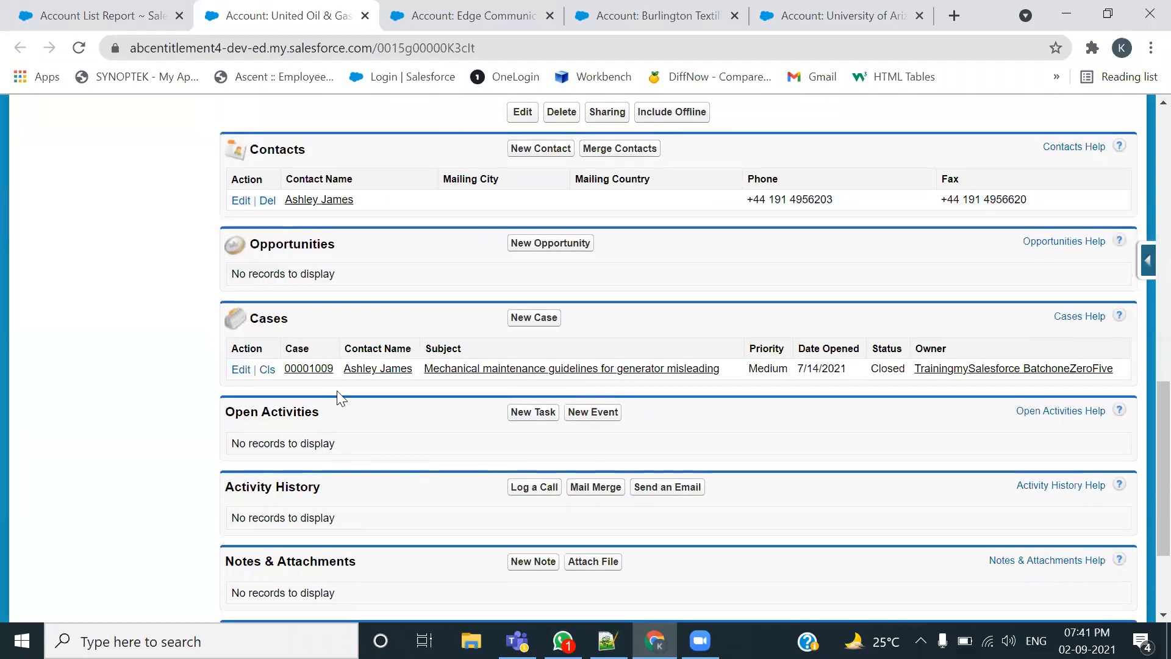
click(365, 15)
Check the Cases related lists of Edge Communications, Burlington Textiles Corp of America and University of Arizona, closing each tab to return to the report
scroll(359, 311, down, 10)
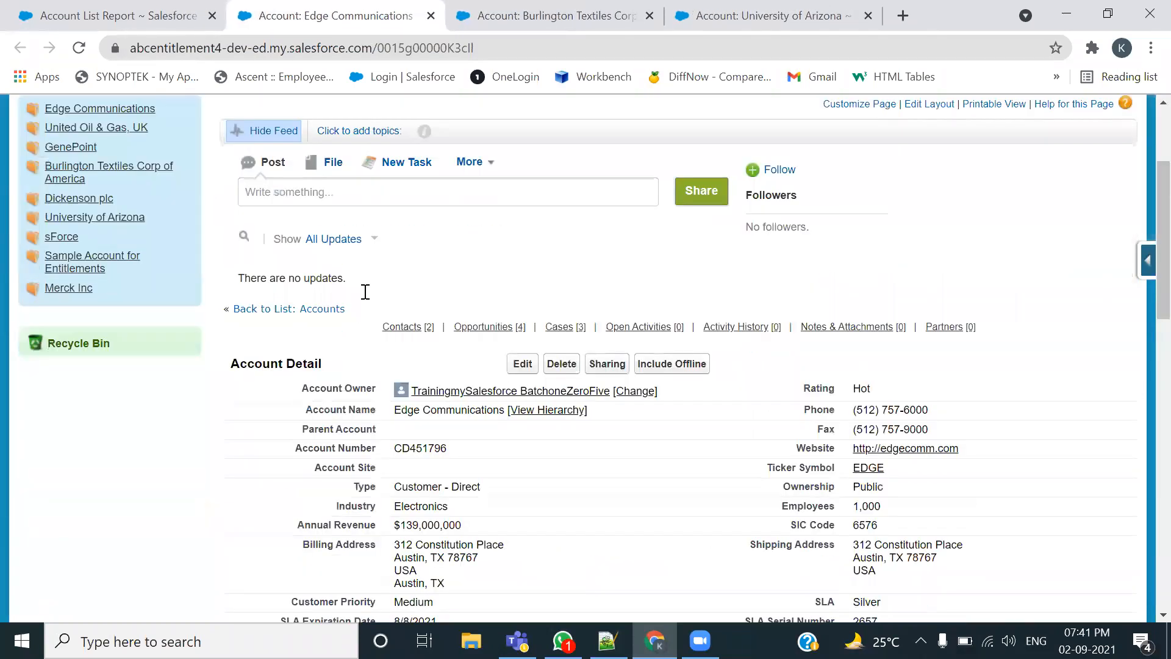
scroll(368, 309, down, 3)
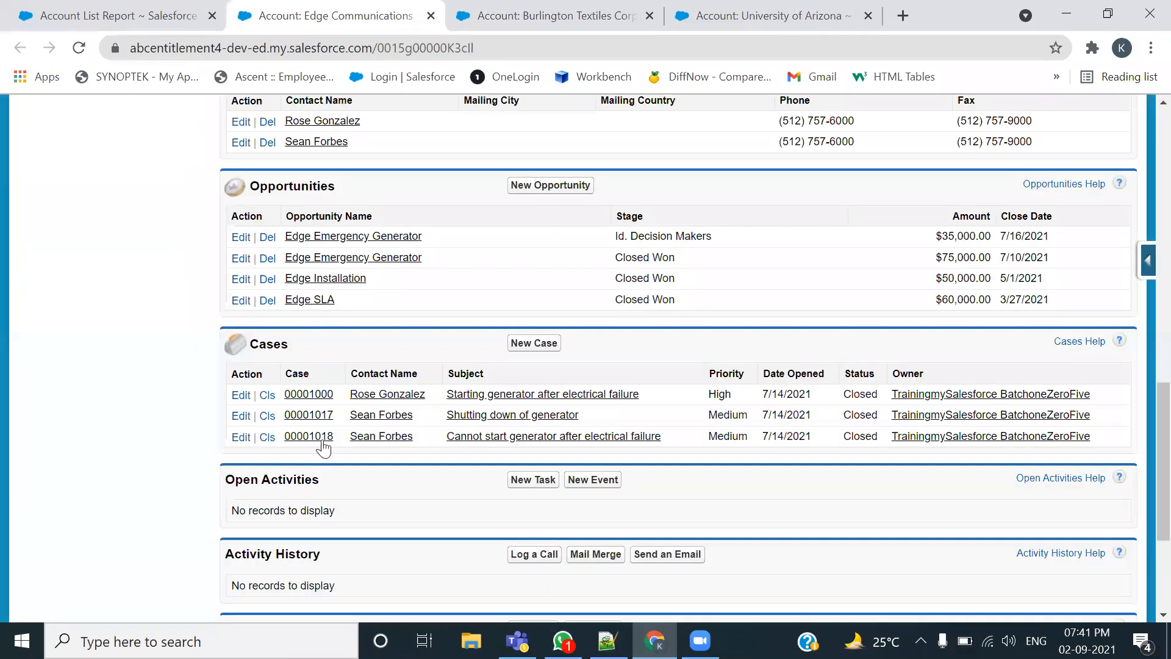
click(431, 16)
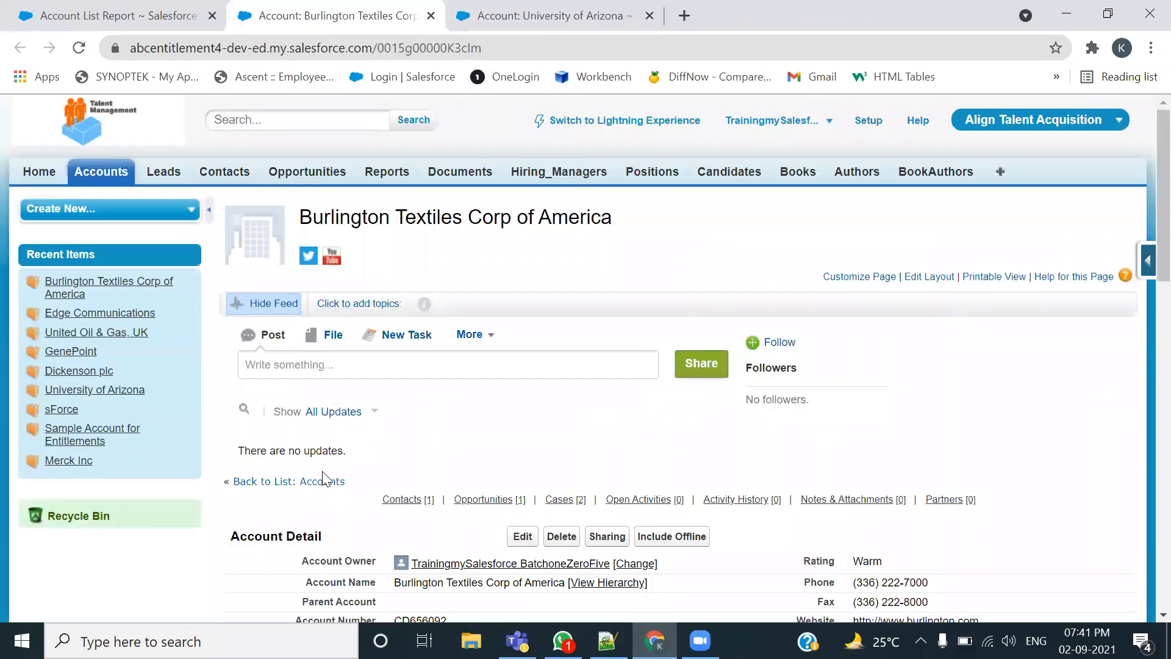
scroll(366, 381, down, 7)
scroll(366, 381, down, 7)
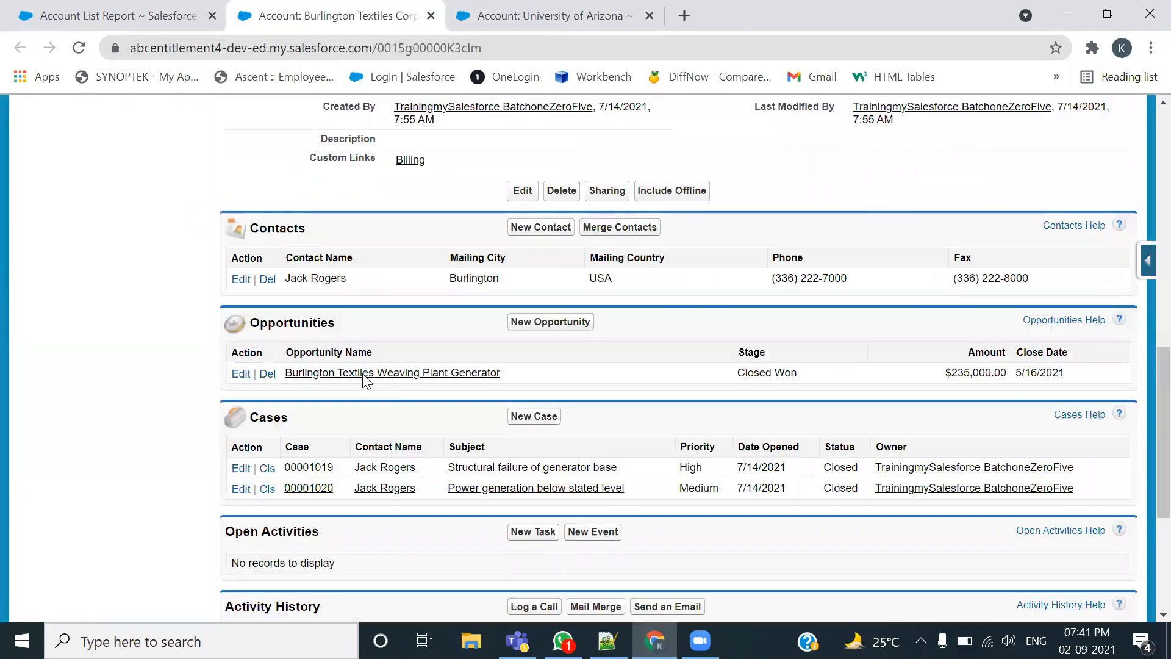
click(431, 16)
scroll(366, 390, down, 14)
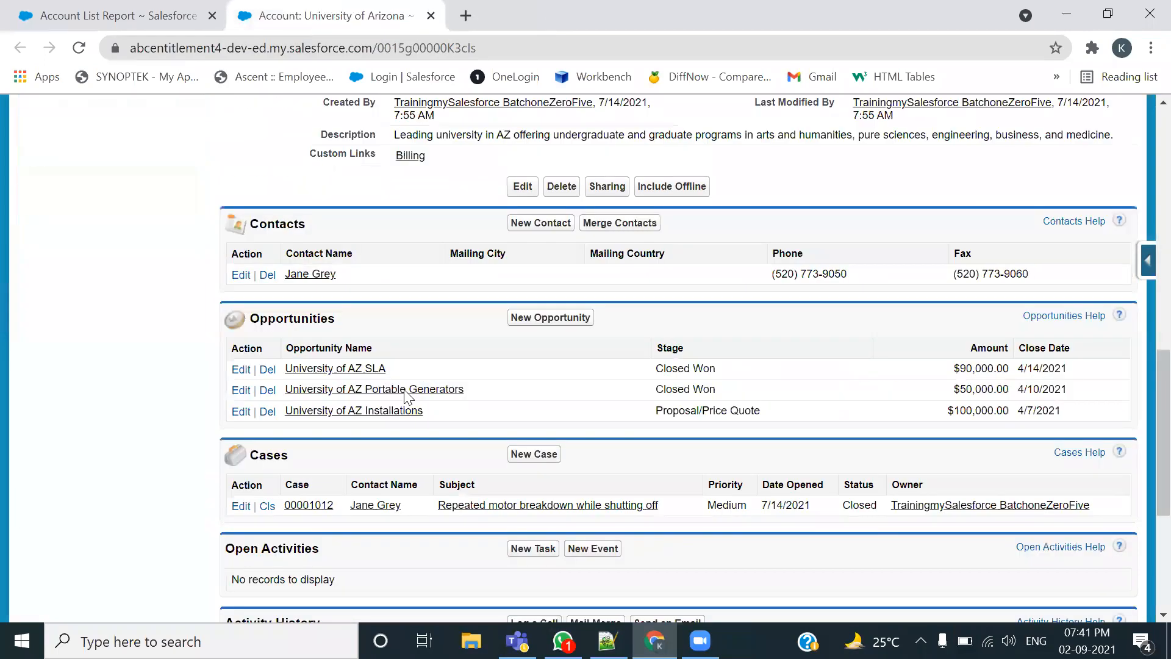
click(430, 16)
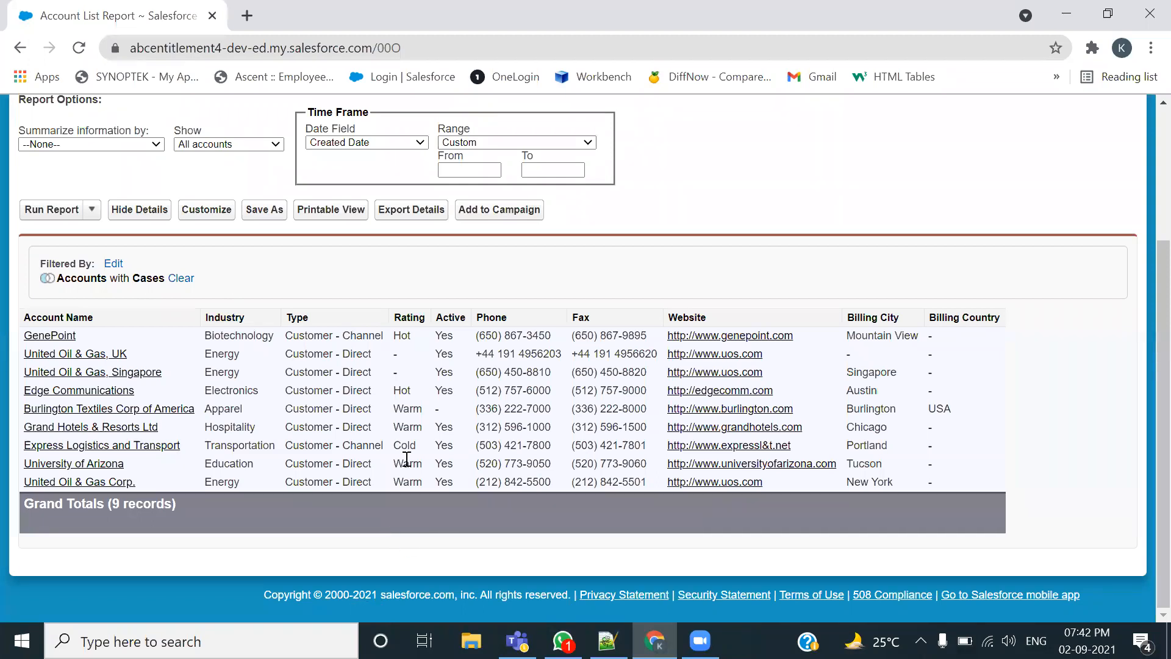
Recheck UseCase 3 in the Notepad++ notes, then start saving the report in Chrome with Tabular:Usecase3 as both its name and description
key(alt+Tab)
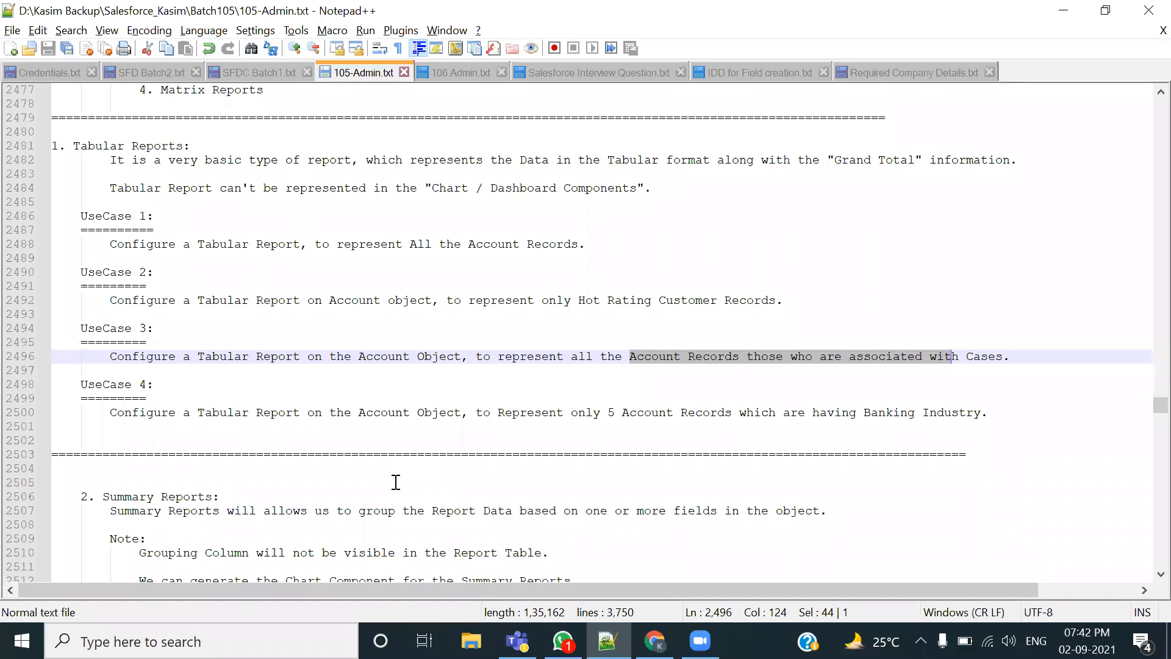
key(alt+Tab)
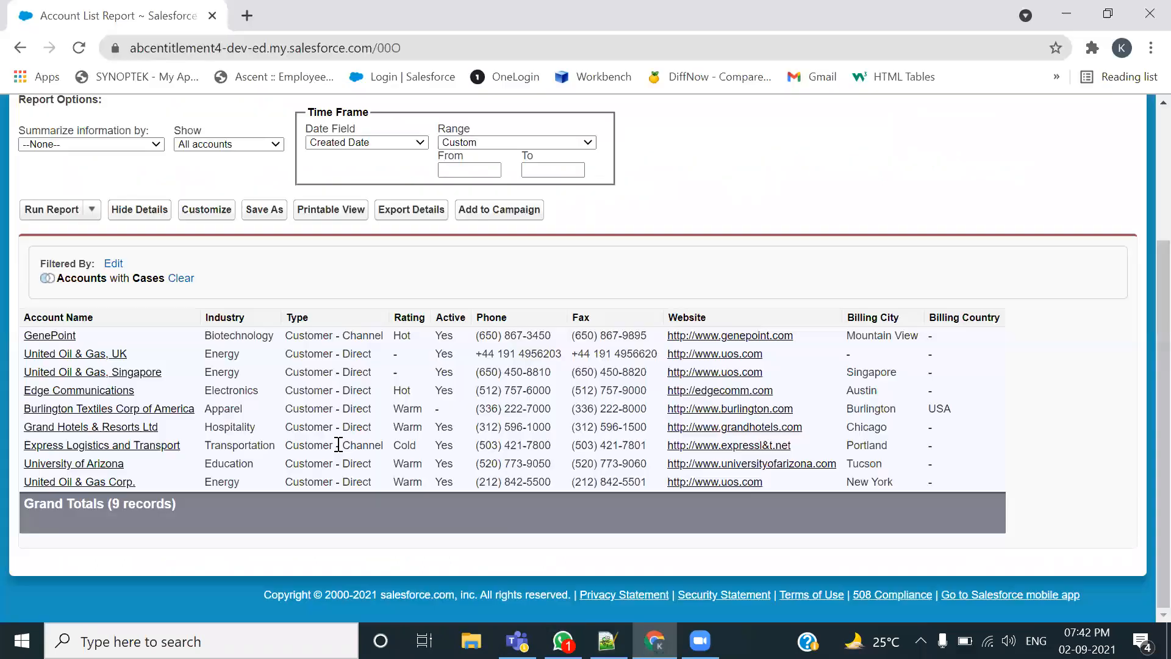
scroll(281, 415, up, 3)
click(274, 400)
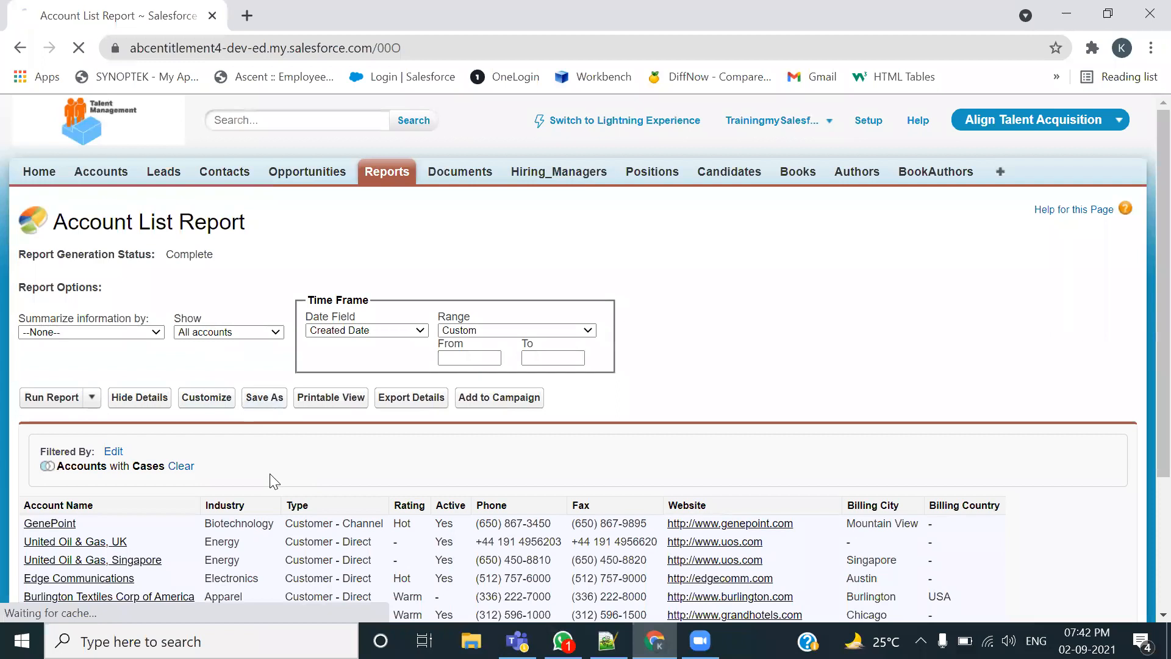
click(309, 334)
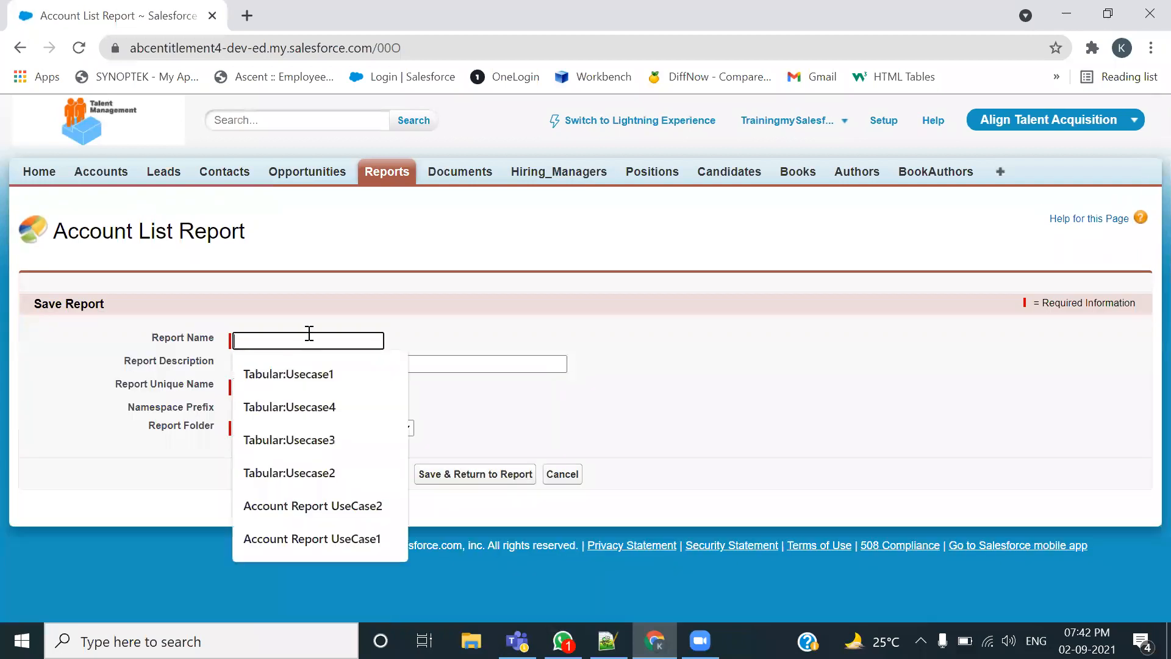
click(320, 440)
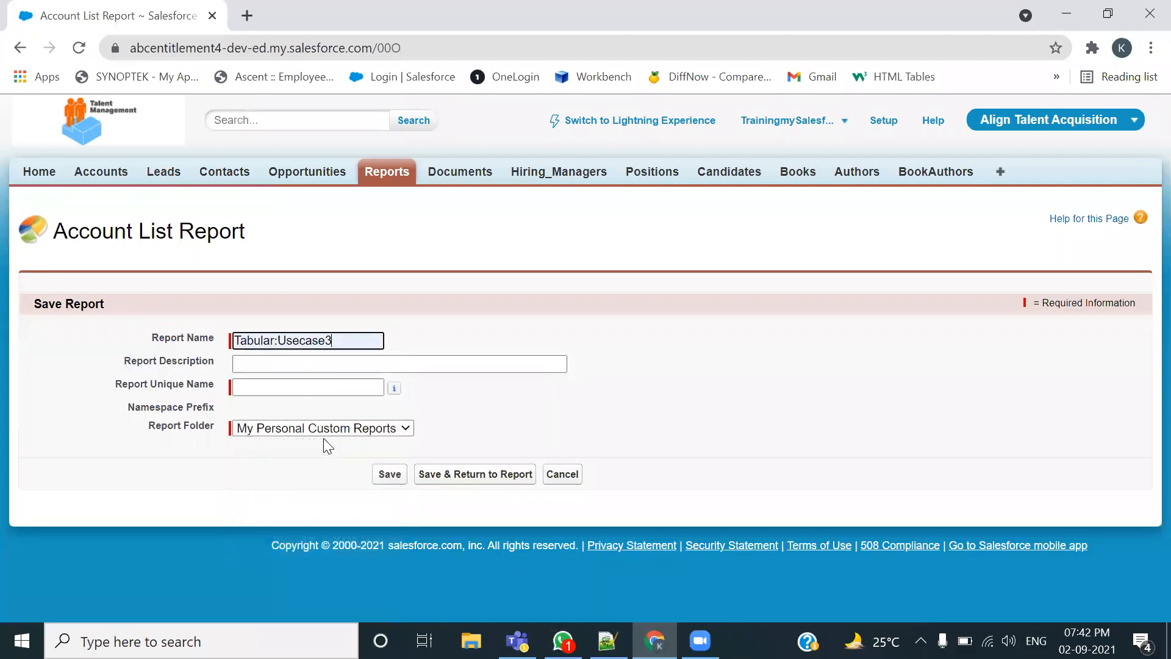
drag(357, 340, 237, 329)
click(244, 365)
text(Tabular:Usecase3)
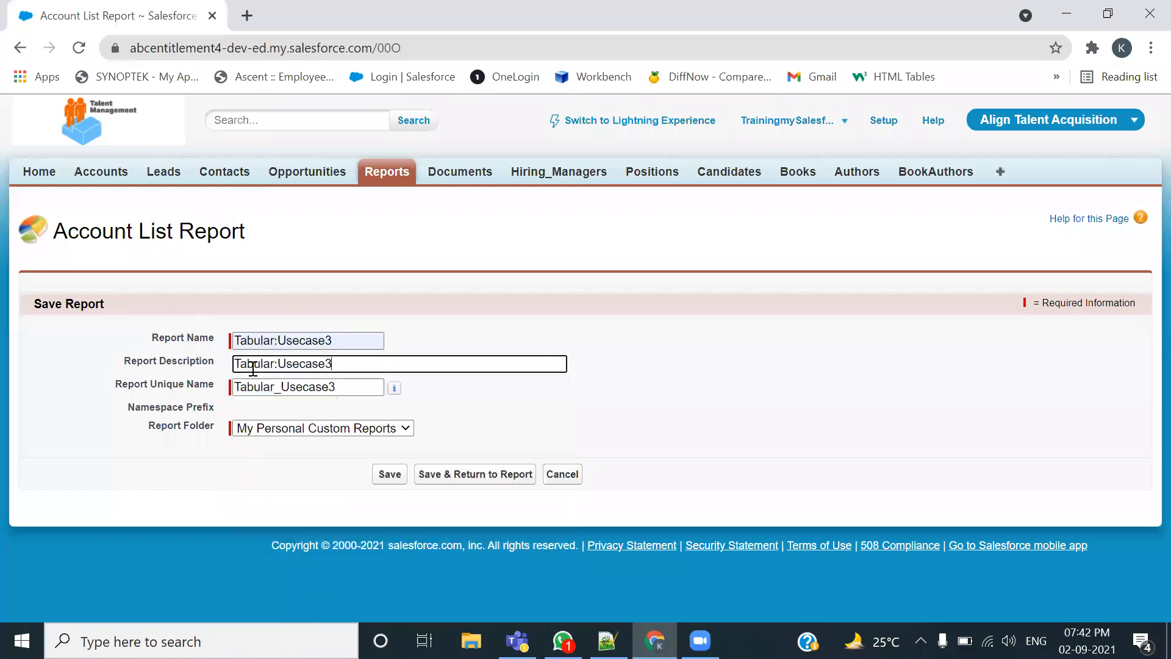
Set the report folder to Align HR Reports and save the report
click(324, 429)
click(345, 473)
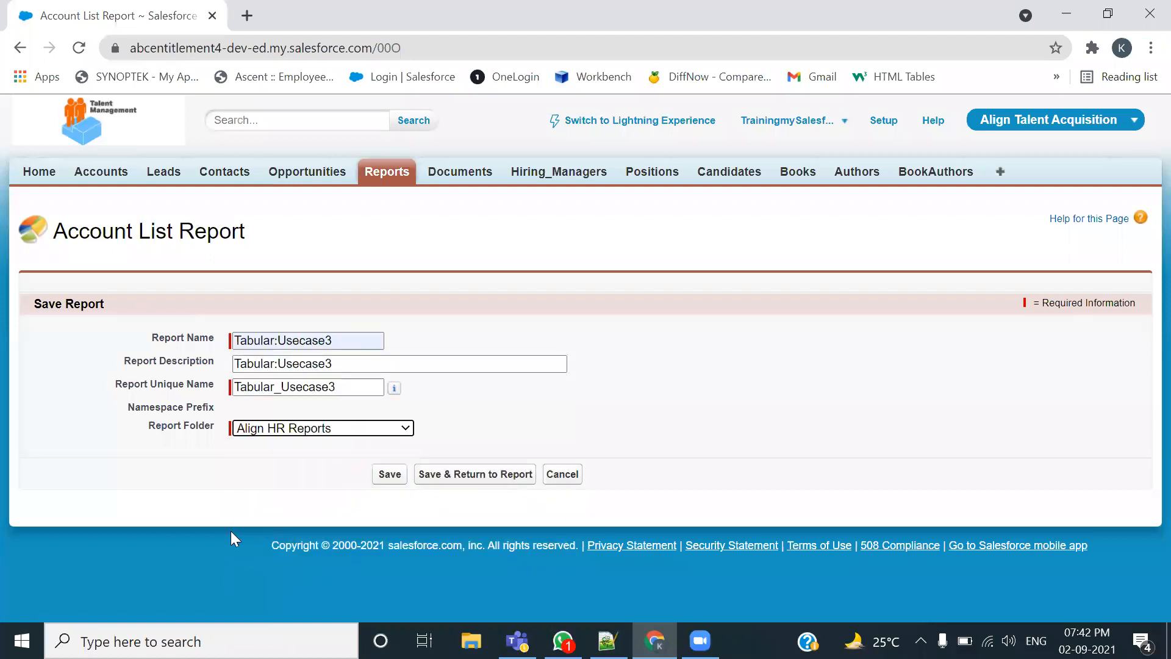
click(382, 476)
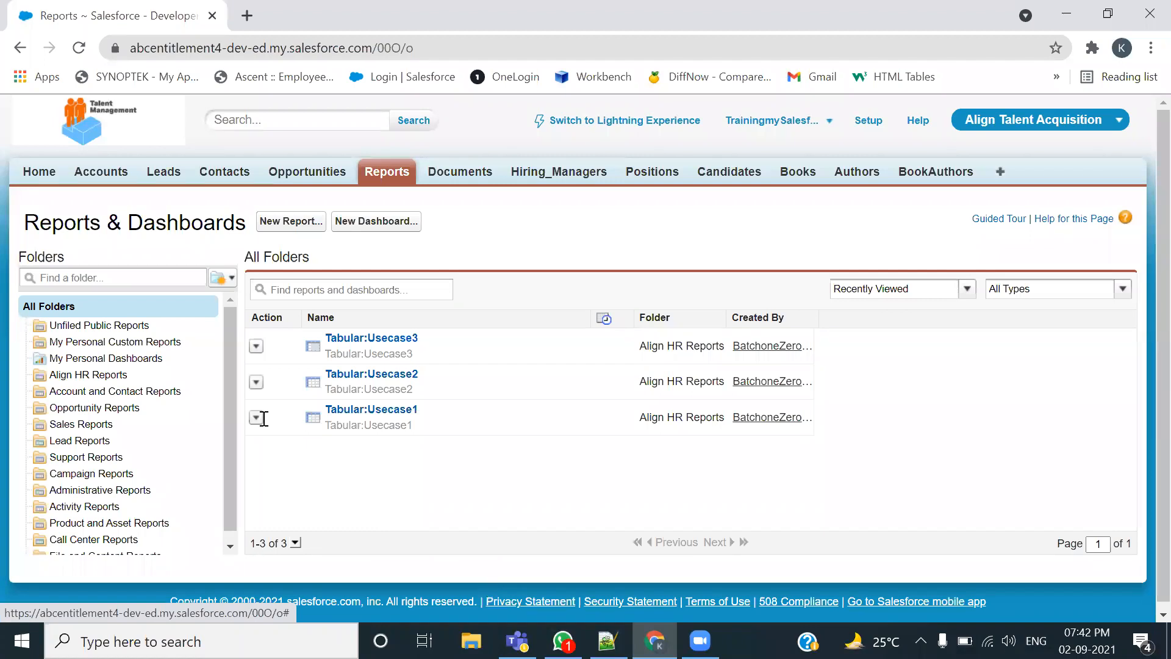
Read the UseCase 4 requirement in the 105-Admin.txt notes in Notepad++ and return to Chrome
key(alt+Tab)
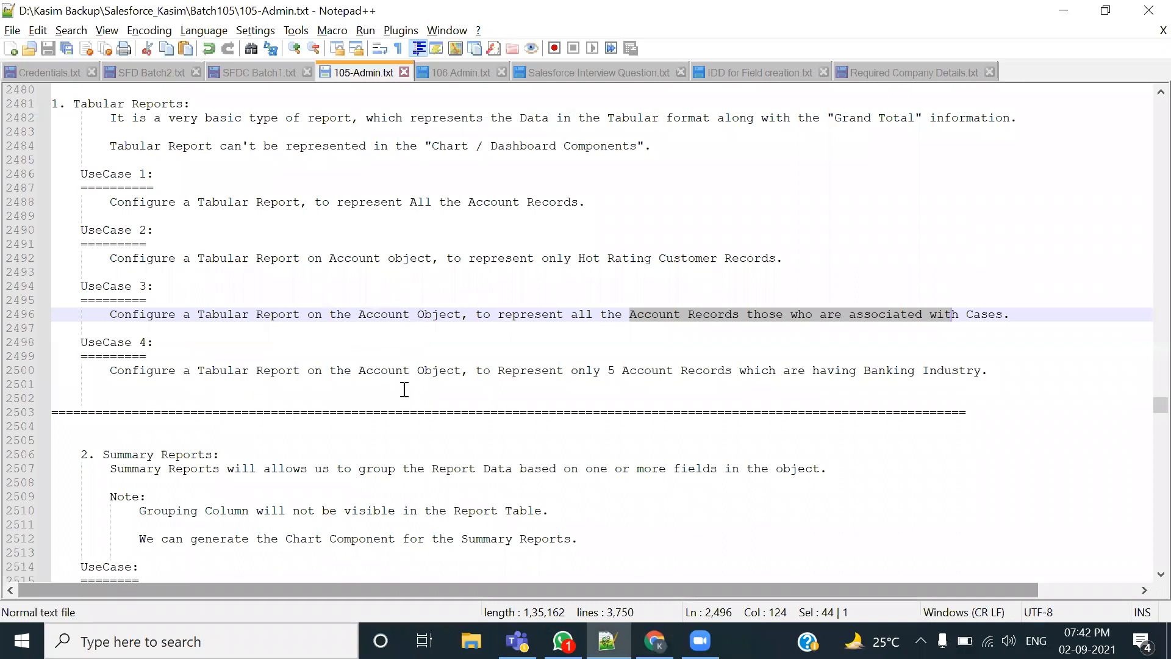
drag(478, 372, 983, 372)
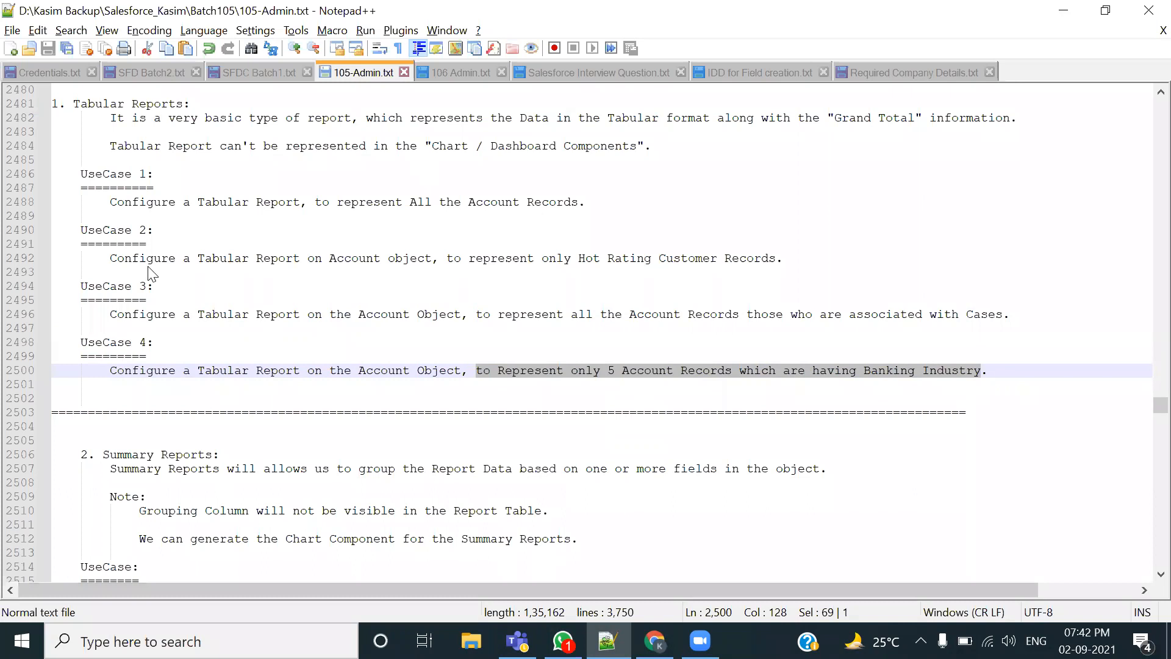
key(alt+Tab)
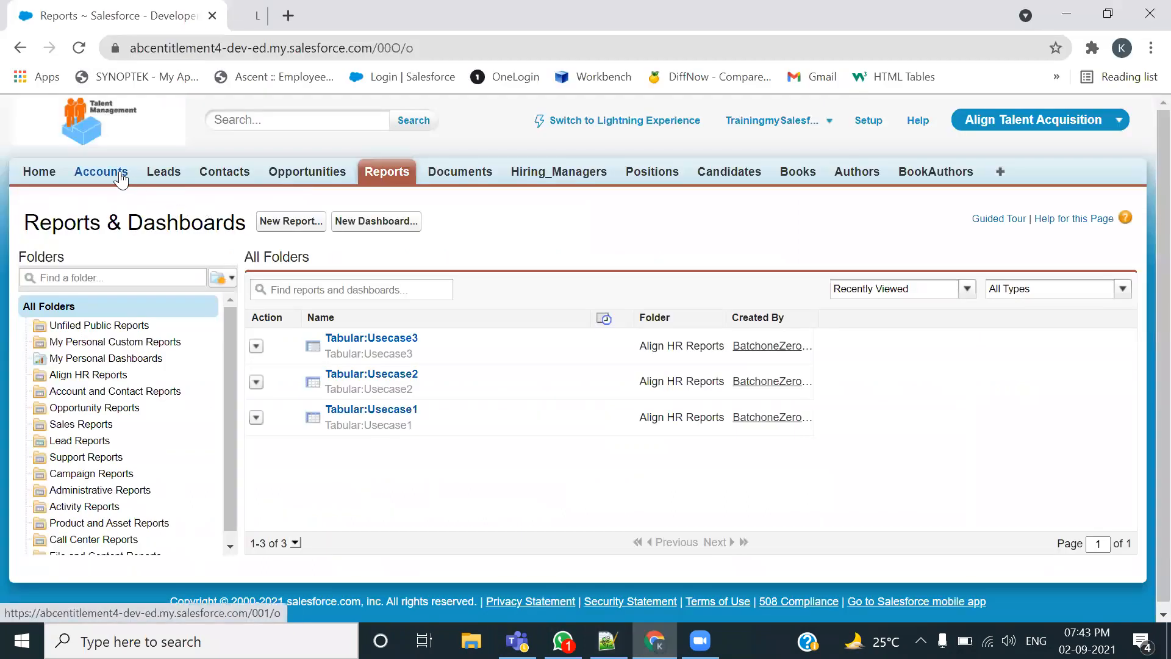
Open the All Accounts list in a new tab and open nine accounts, Burlington Textiles through Sample Account for Entitlements except Dickenson plc, in separate tabs
click(293, 16)
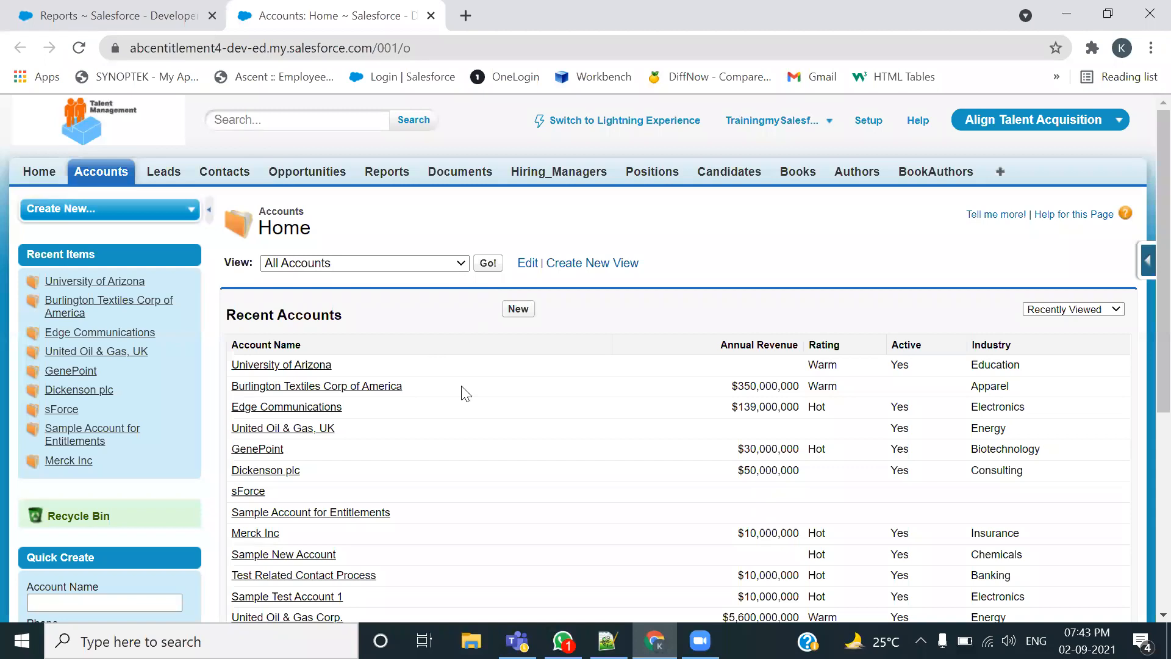
middle_click(412, 303)
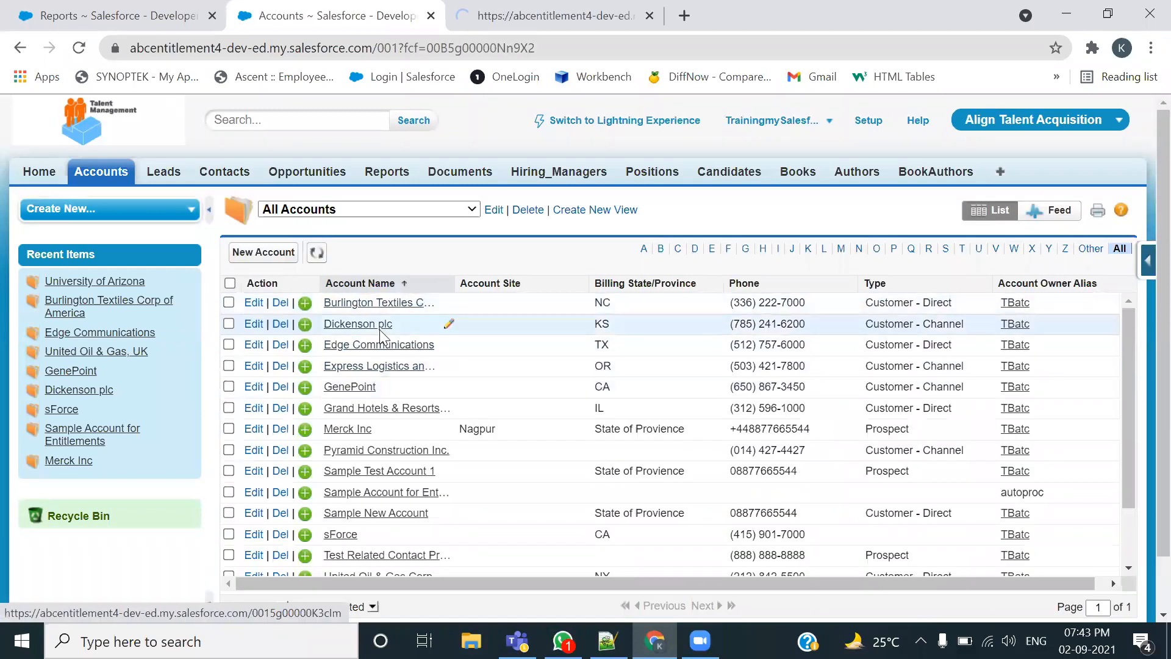
middle_click(371, 348)
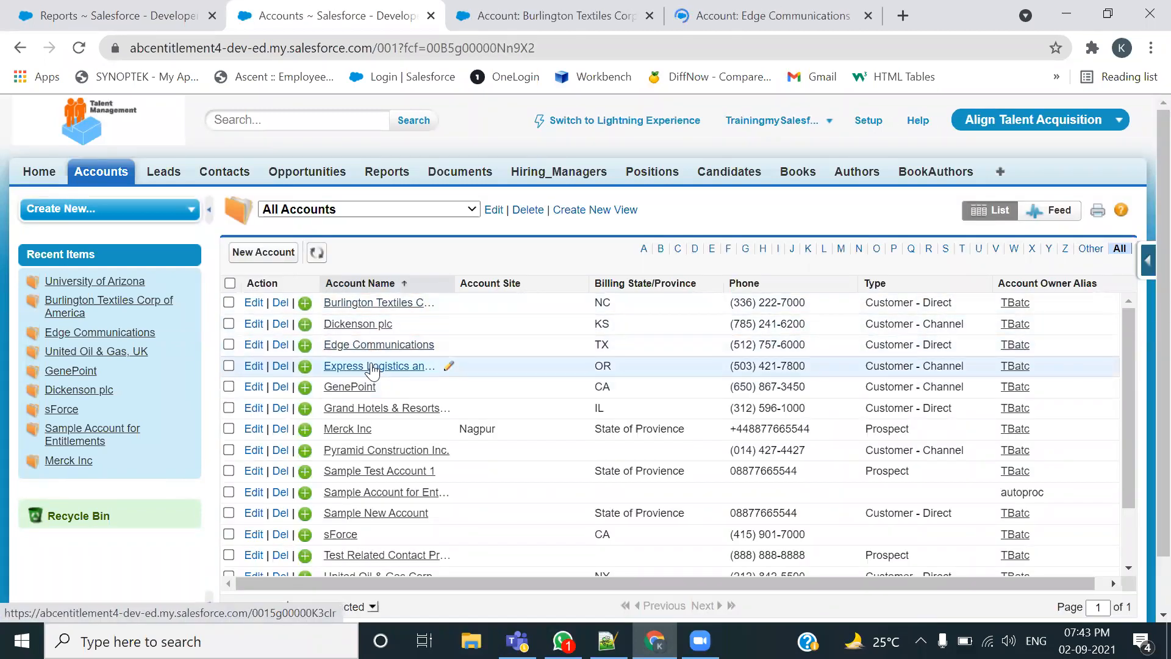
middle_click(366, 366)
middle_click(351, 387)
middle_click(359, 409)
middle_click(355, 430)
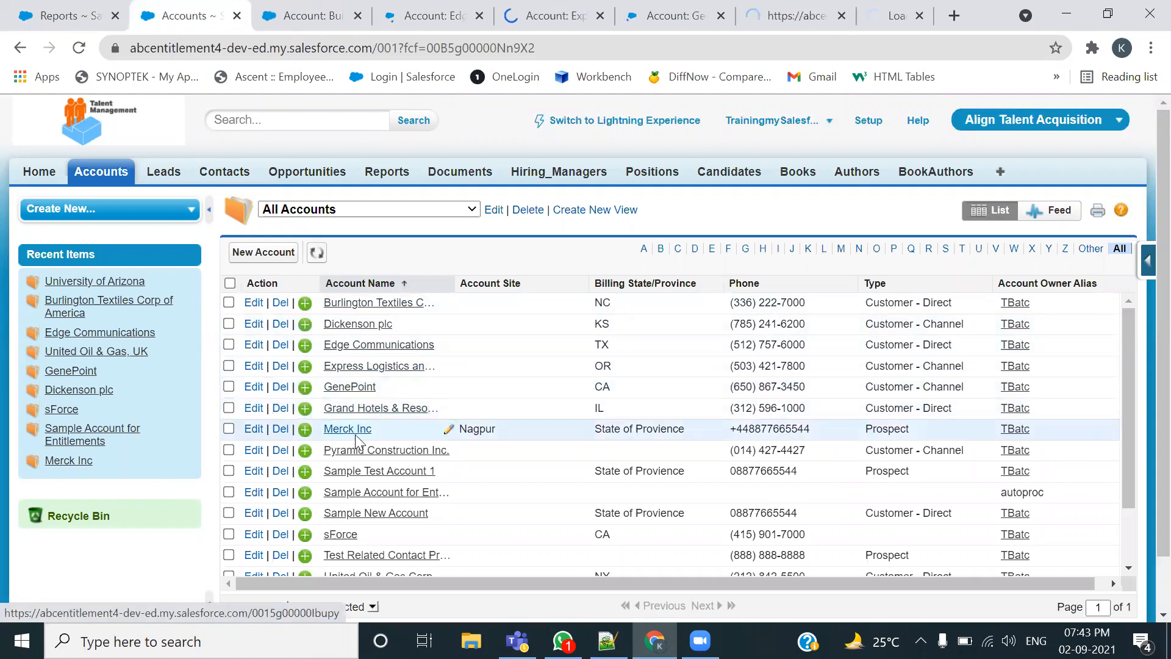
middle_click(357, 455)
middle_click(356, 473)
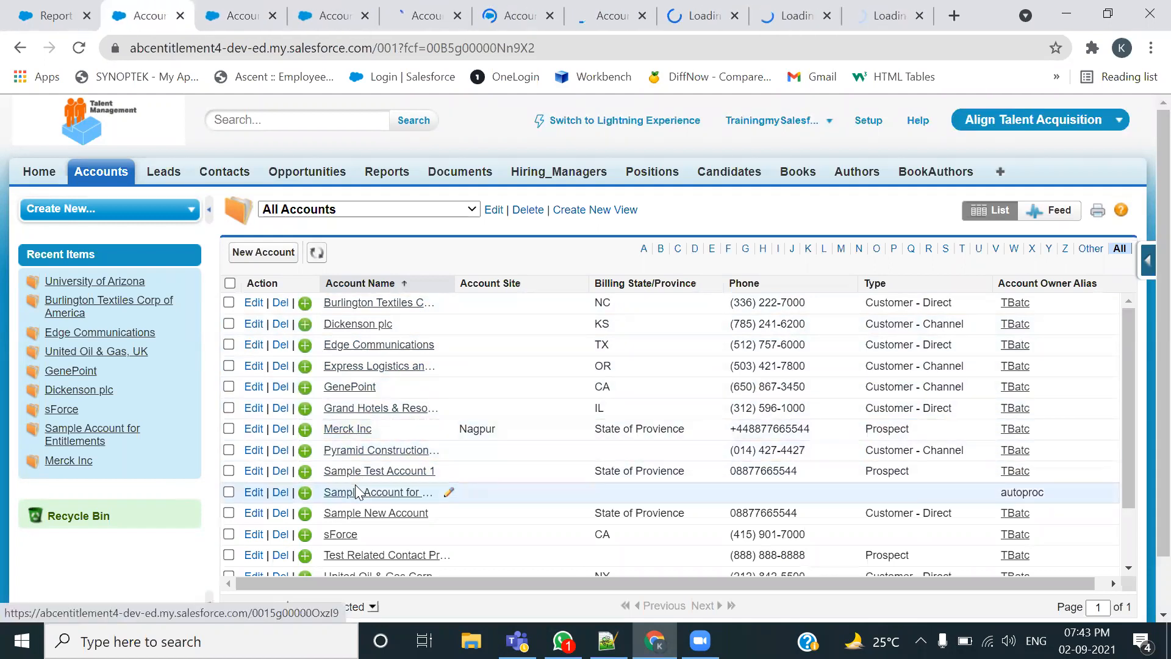
middle_click(356, 492)
Change the Industry of the Burlington Textiles Corp of America account to Banking, save it, and close its tab
click(216, 15)
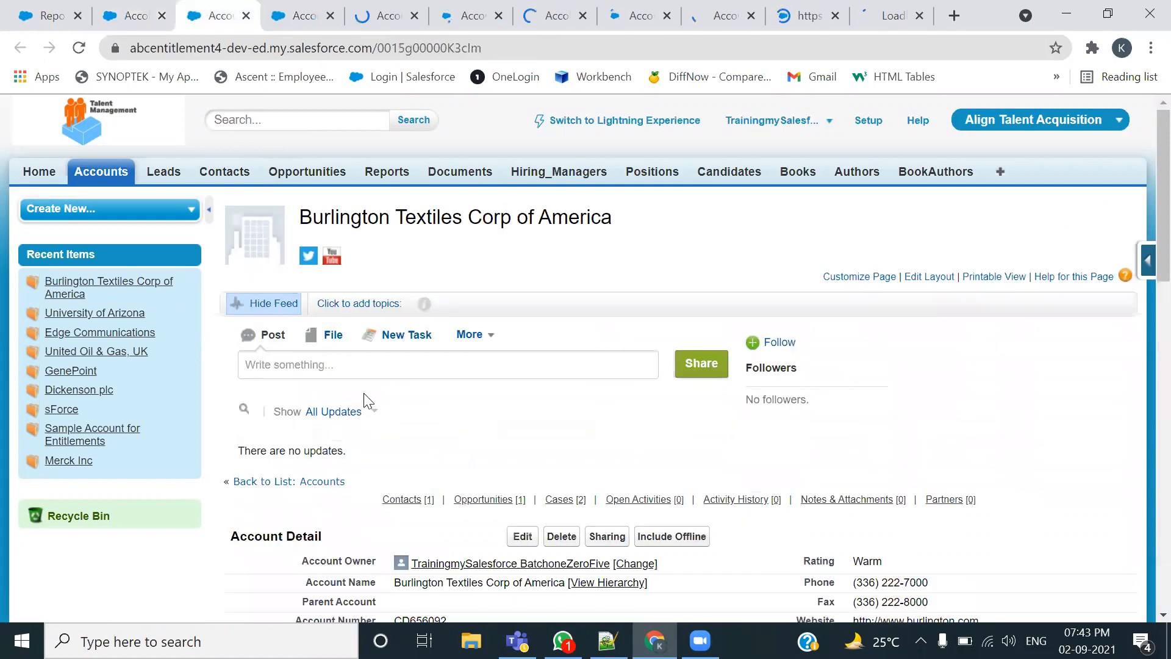
scroll(366, 400, down, 7)
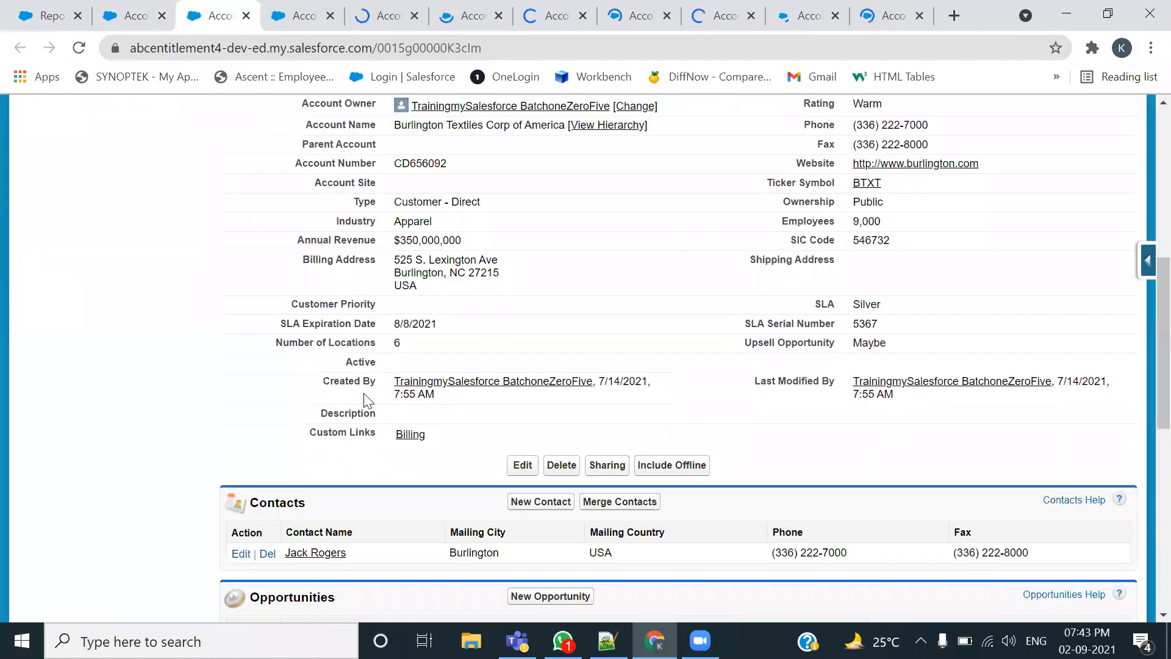
scroll(366, 401, up, 7)
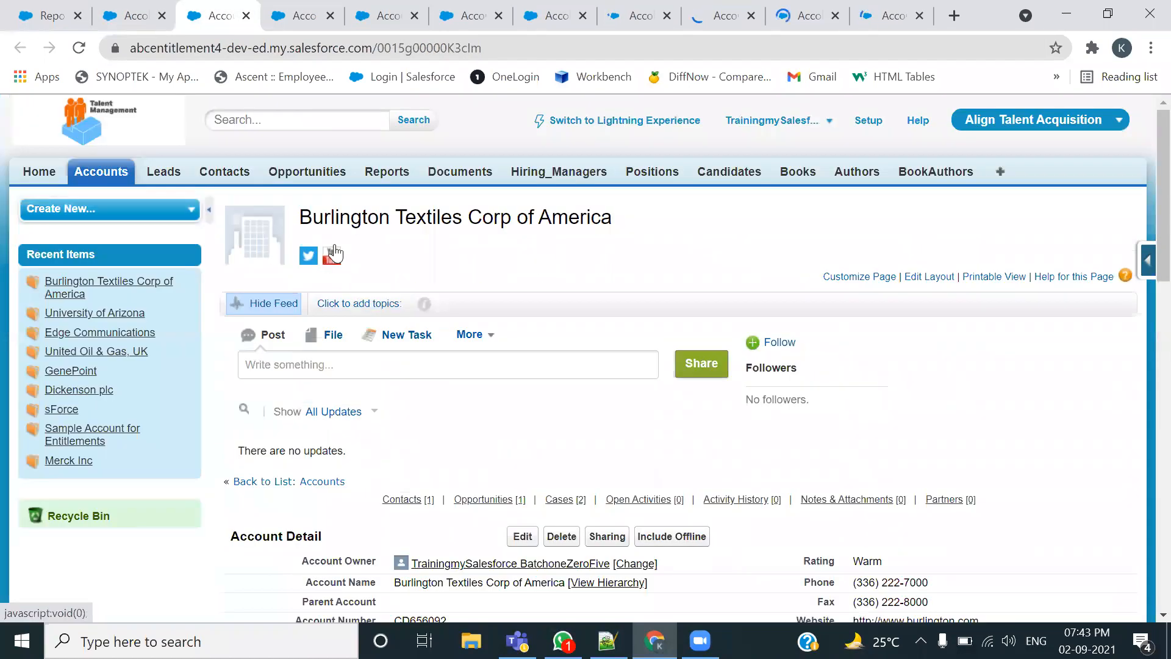
scroll(455, 400, down, 5)
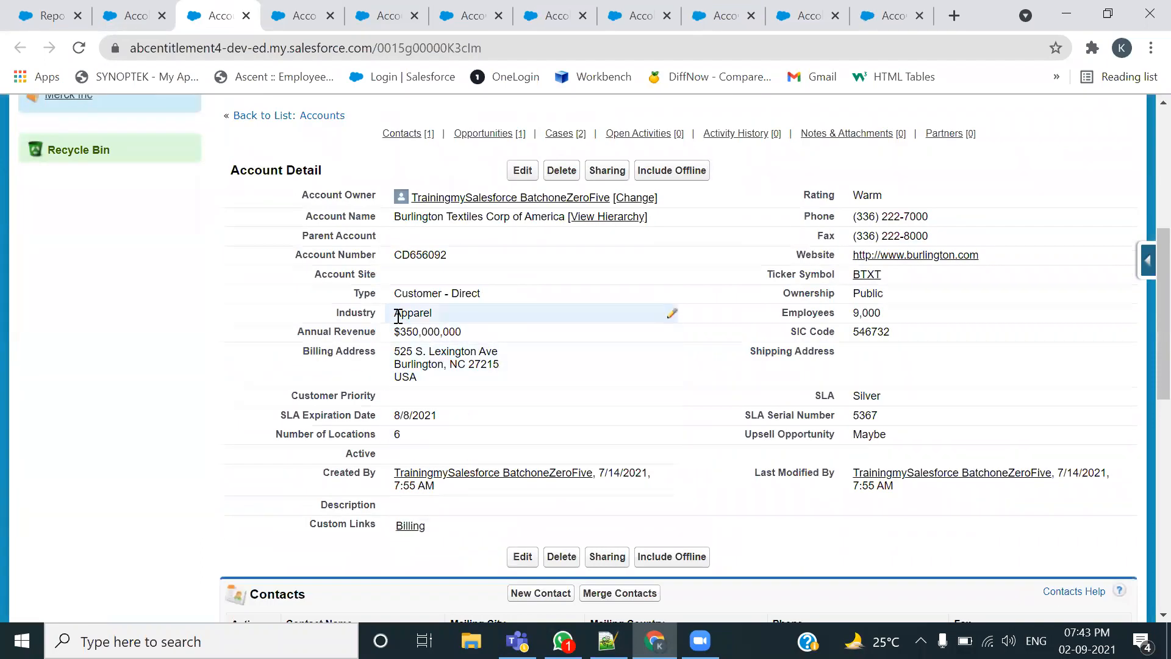
double_click(522, 311)
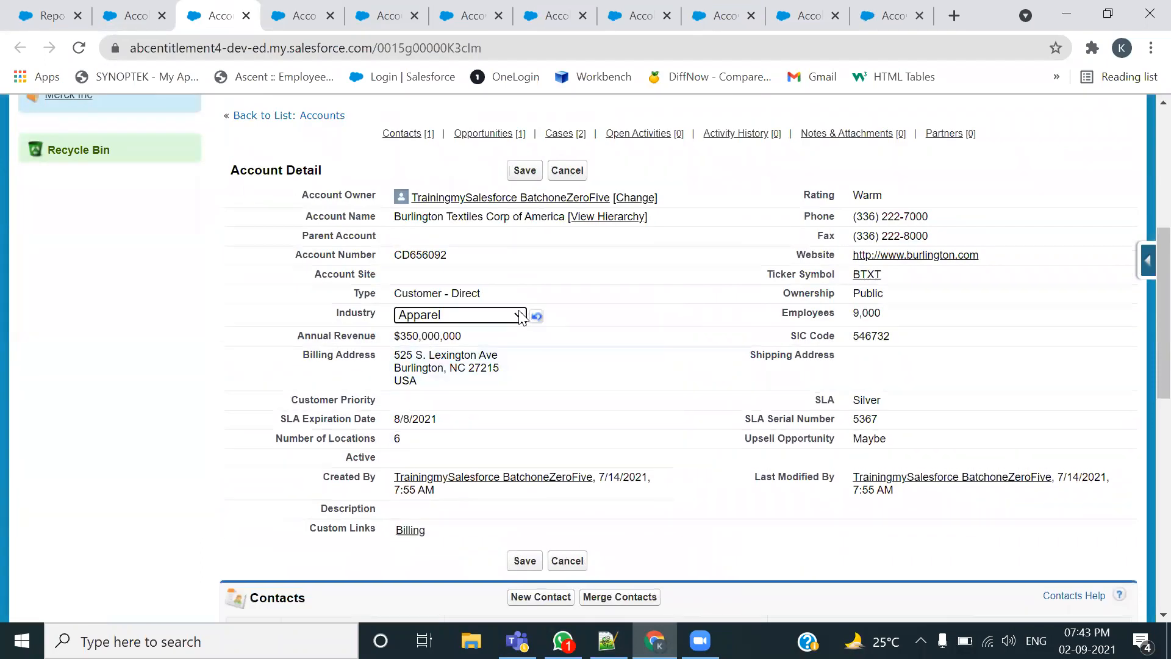
click(519, 315)
scroll(457, 61, down, 1)
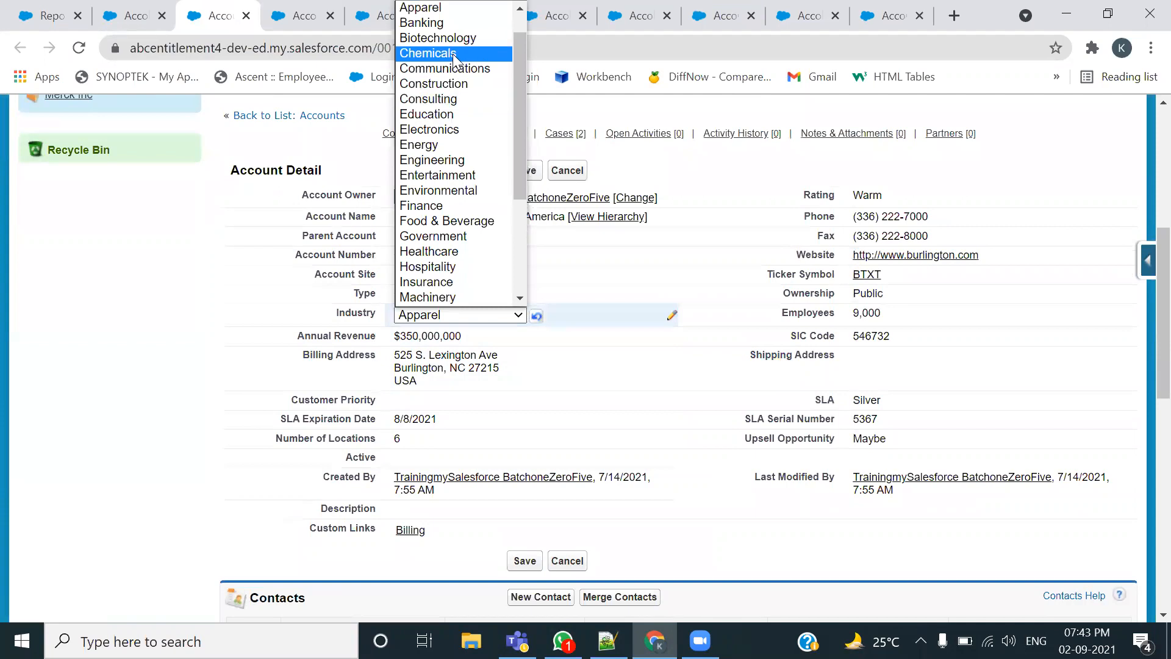
click(444, 24)
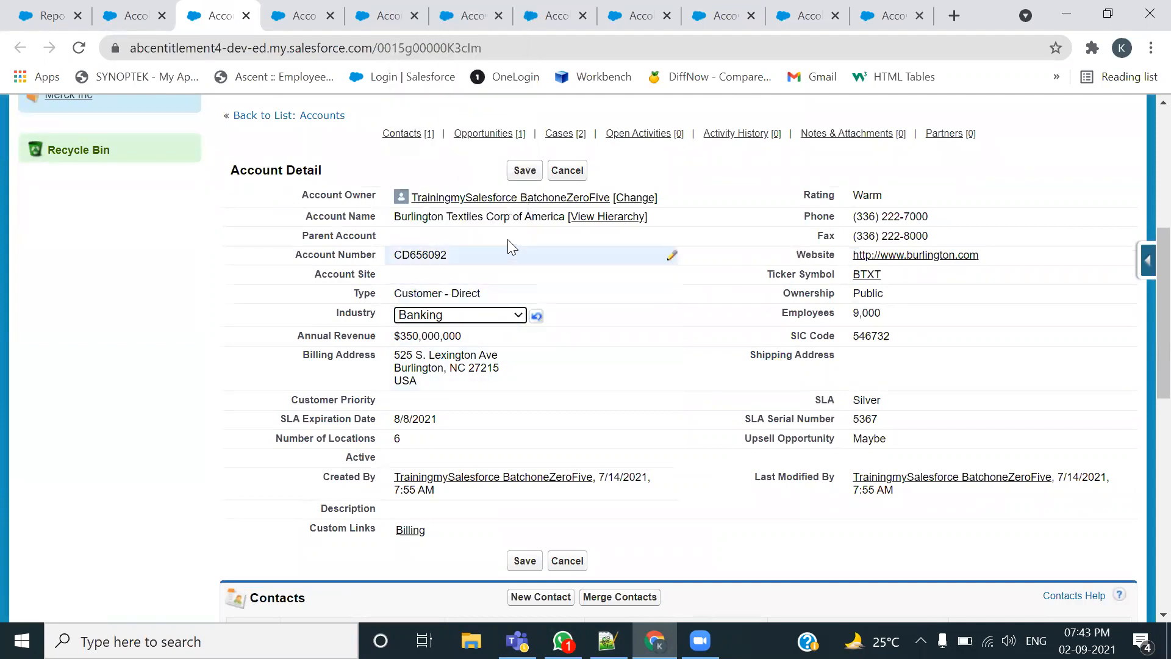
click(525, 170)
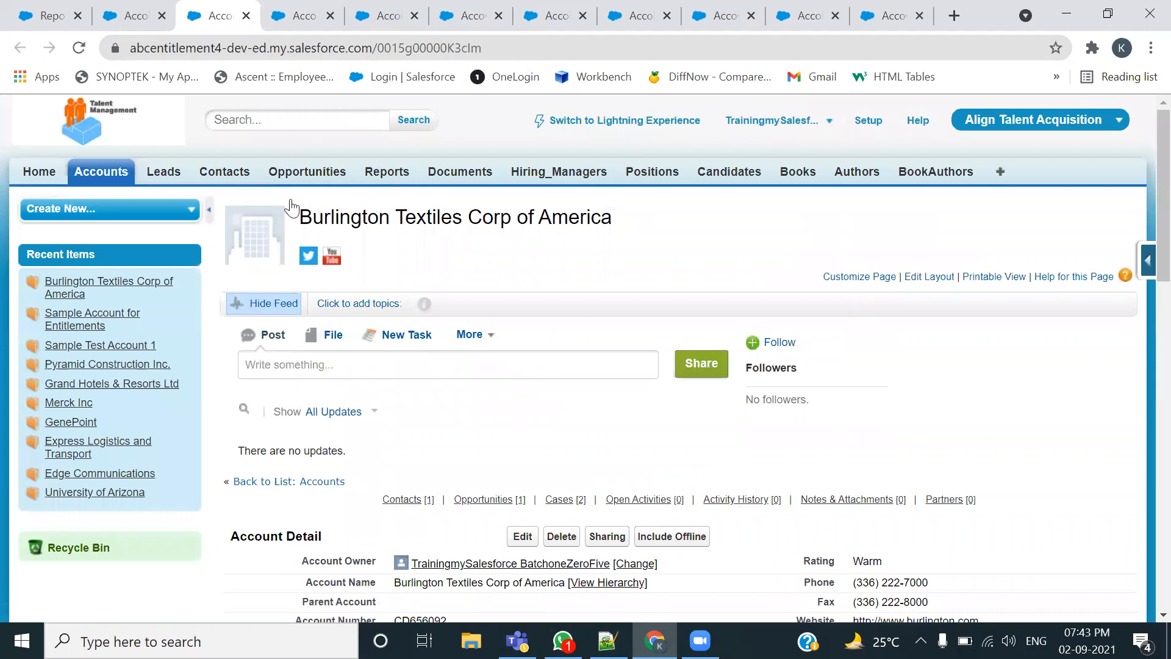
scroll(399, 339, down, 3)
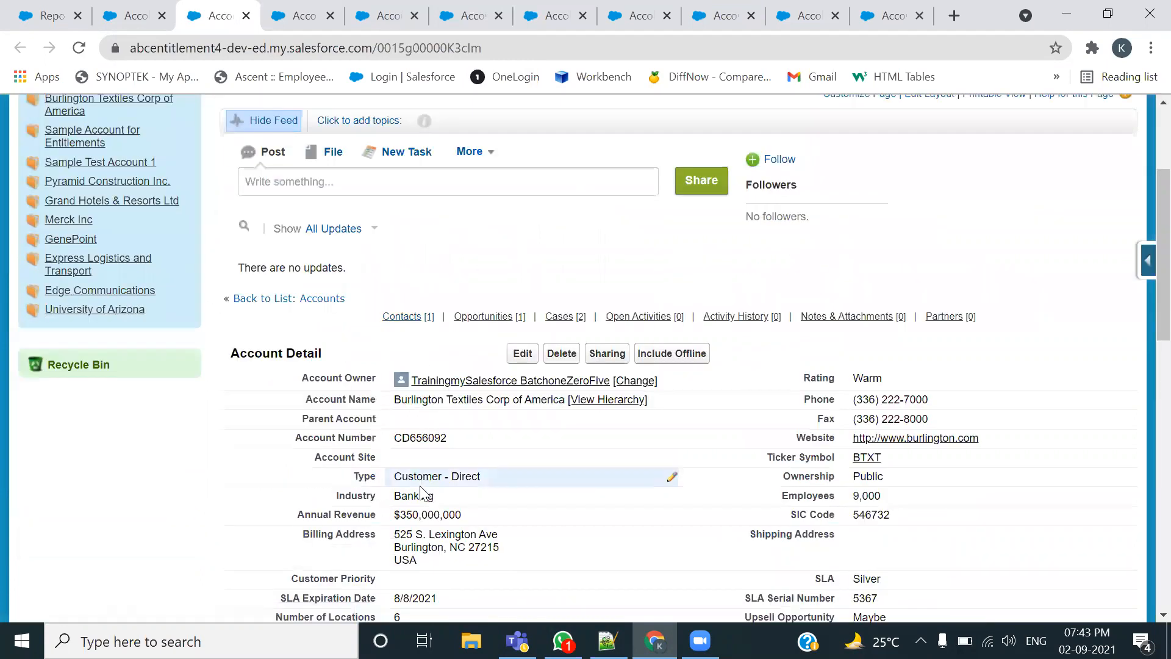
click(246, 16)
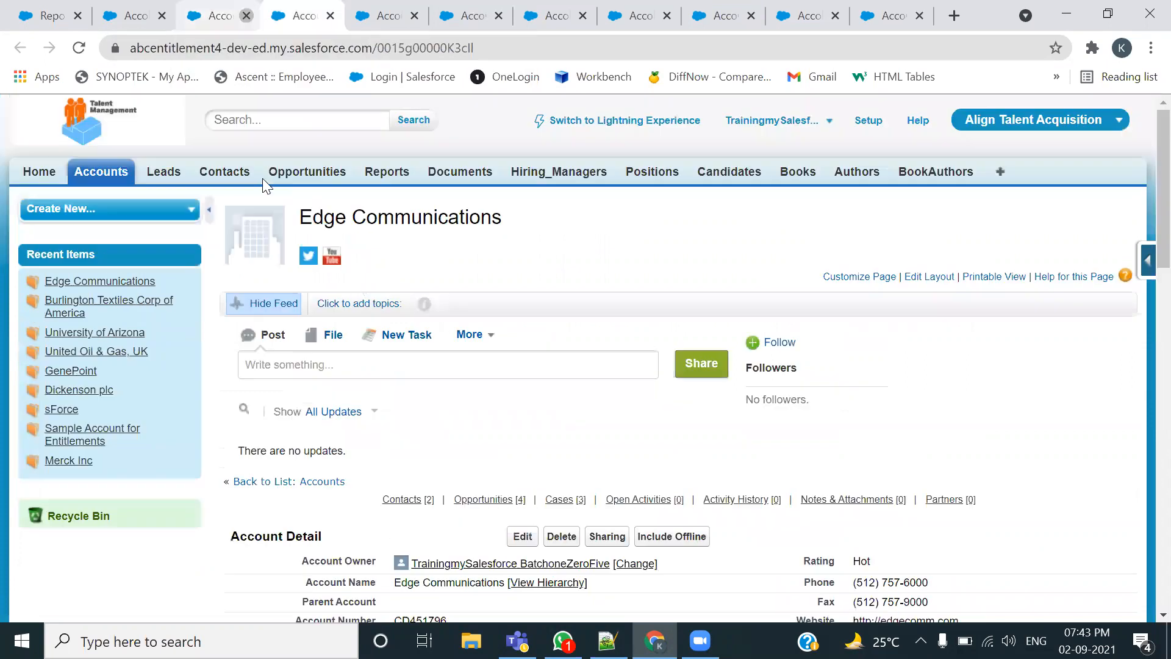
Change the Industry of the Edge Communications account to Banking, save it, and close its tab
scroll(372, 284, down, 1)
scroll(371, 292, down, 3)
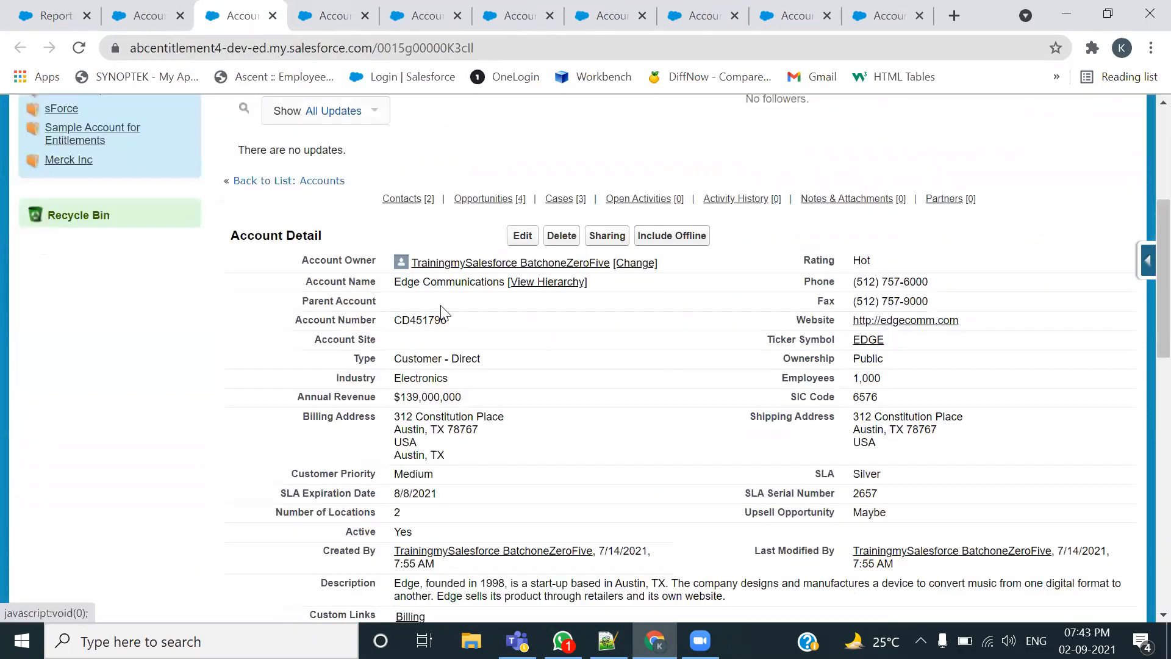
double_click(467, 312)
click(483, 312)
scroll(443, 49, down, 1)
click(436, 25)
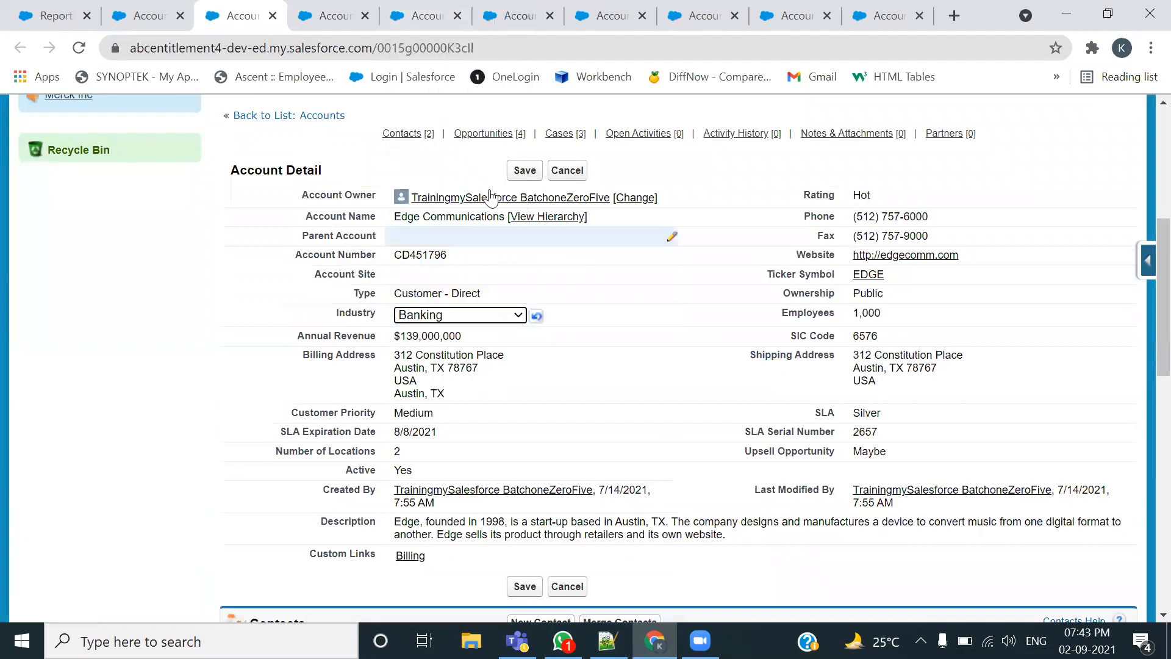
click(524, 170)
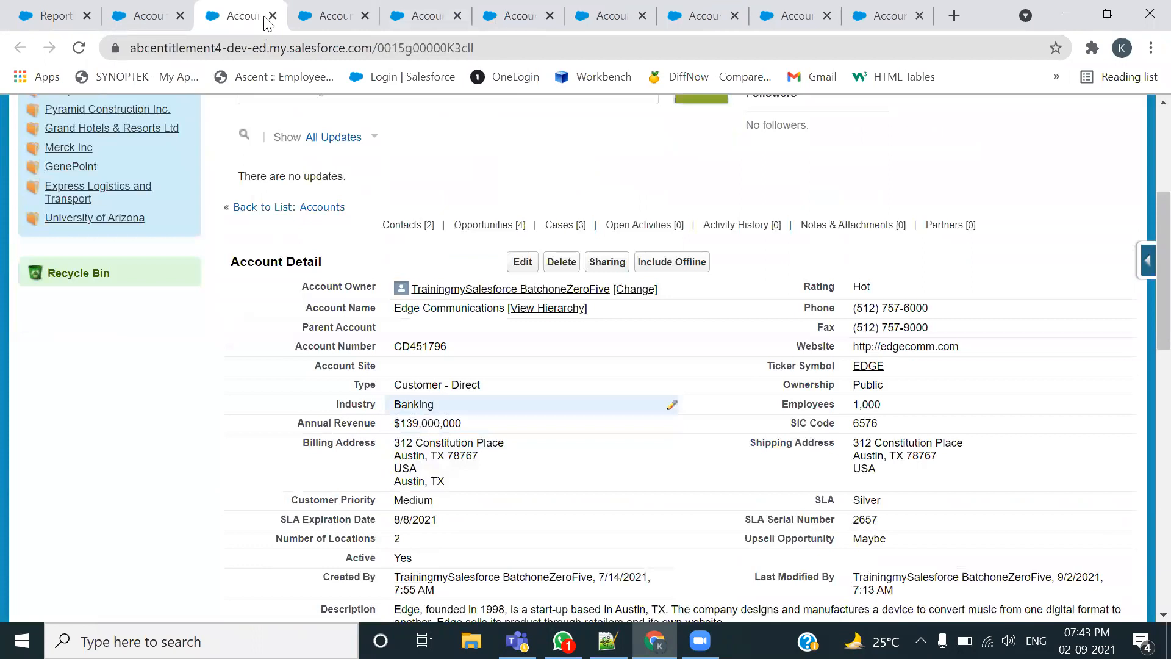
click(272, 16)
Change the Industry of the Express Logistics and Transport account to Banking, save it, and close its tab
scroll(366, 392, down, 3)
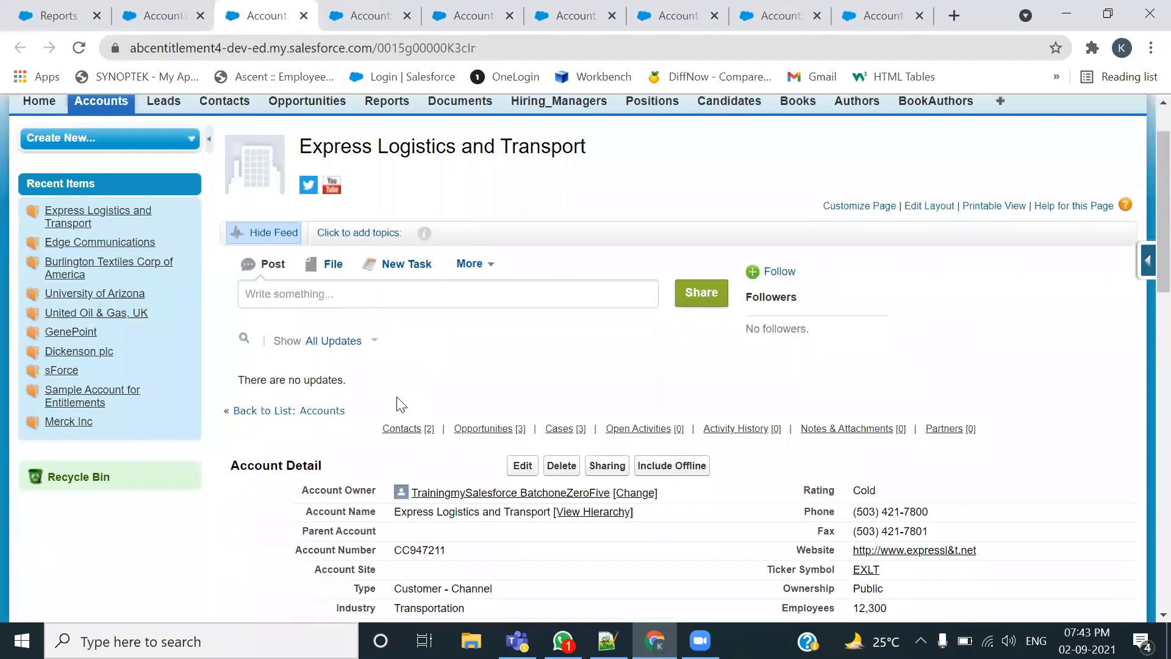
scroll(393, 406, up, 3)
scroll(396, 390, down, 7)
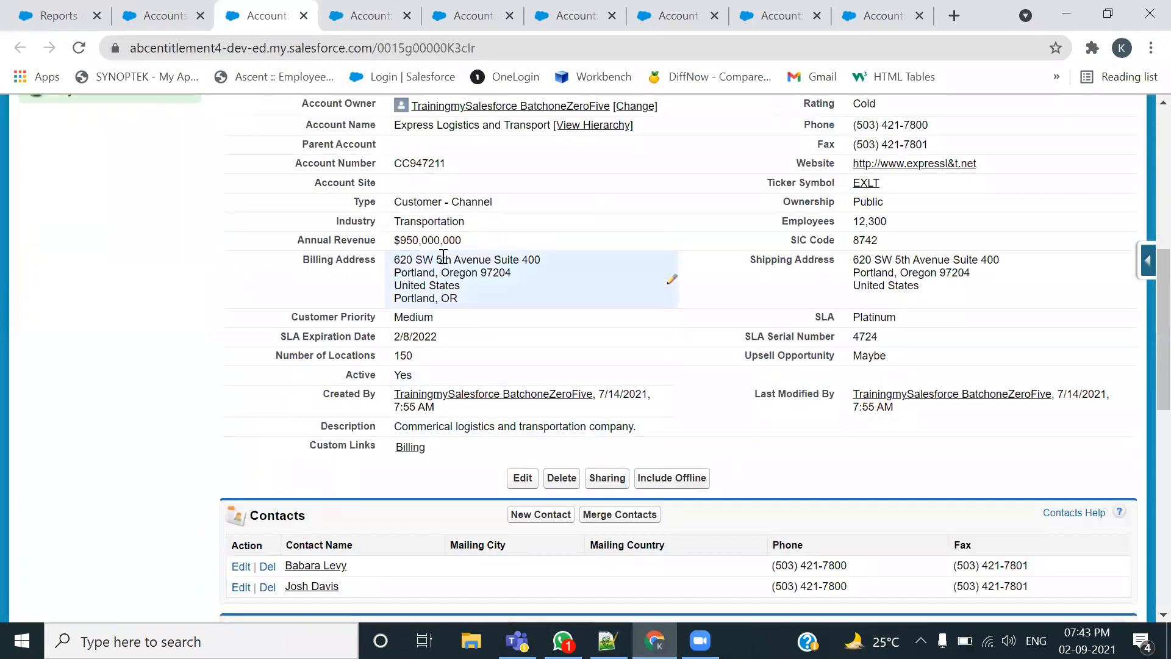
double_click(486, 223)
click(488, 224)
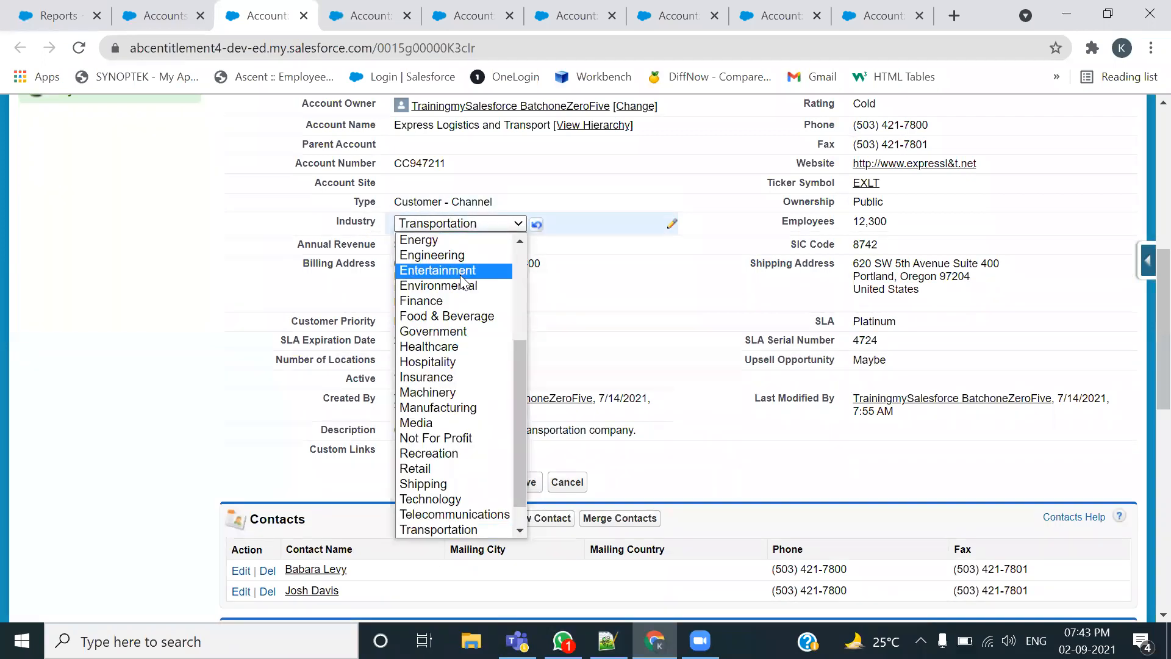
scroll(458, 391, up, 4)
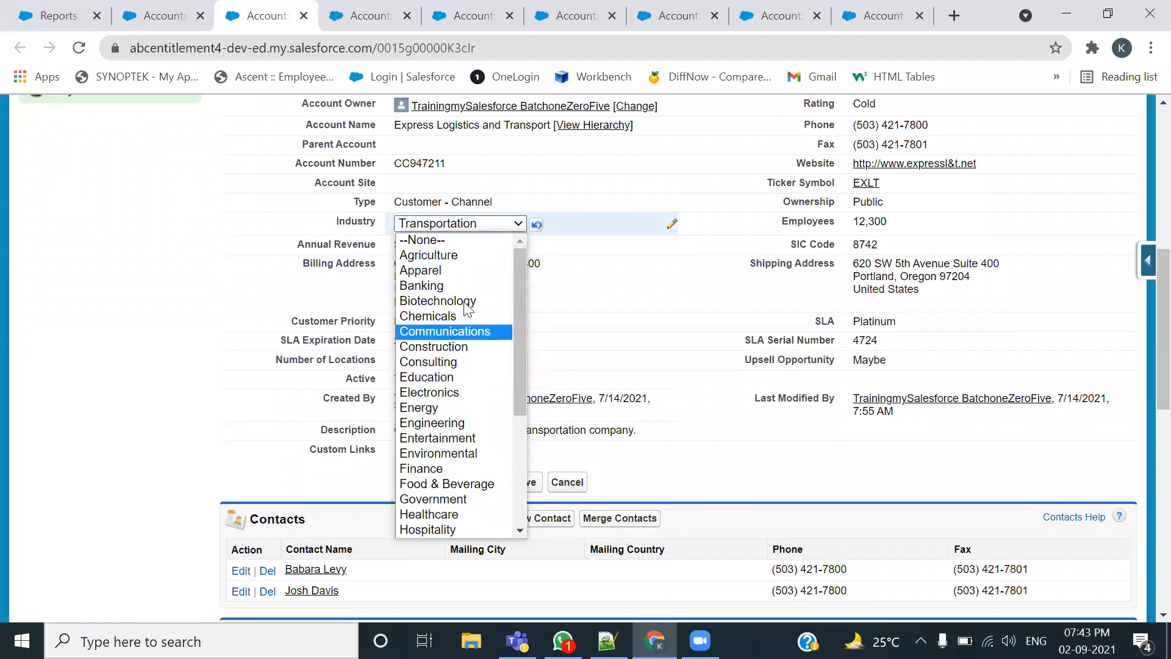
click(464, 283)
click(525, 481)
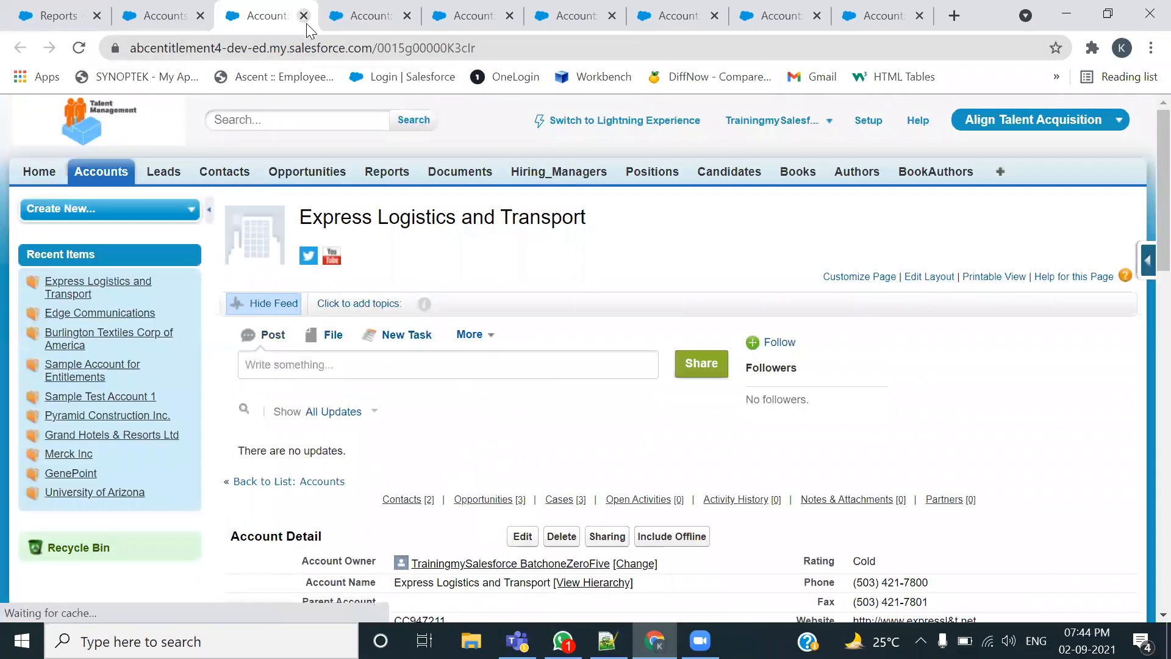
click(303, 16)
Change the Industry of the GenePoint account to Banking, save it, and close its tab
scroll(427, 262, down, 7)
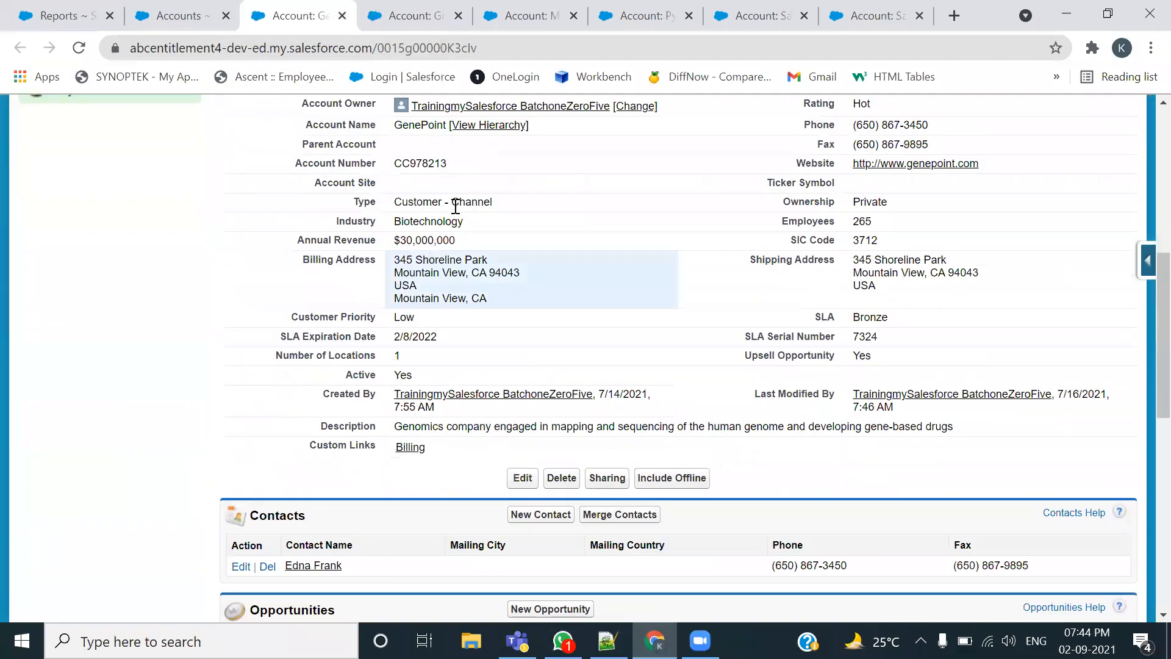
double_click(502, 220)
click(504, 224)
click(454, 283)
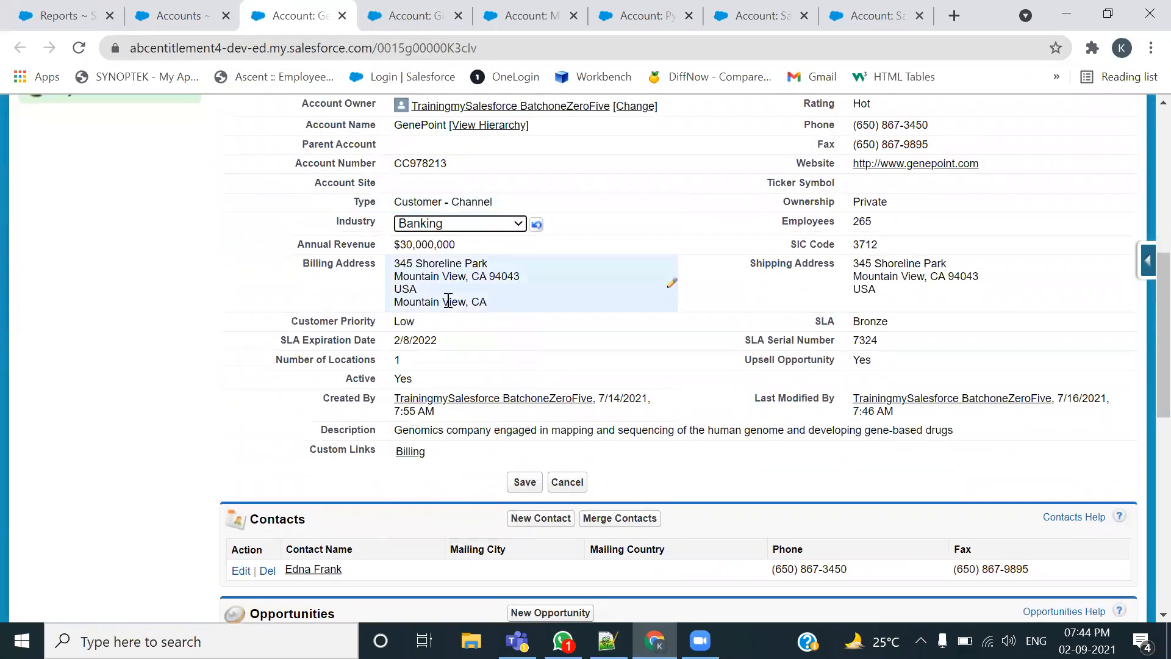
scroll(428, 286, down, 5)
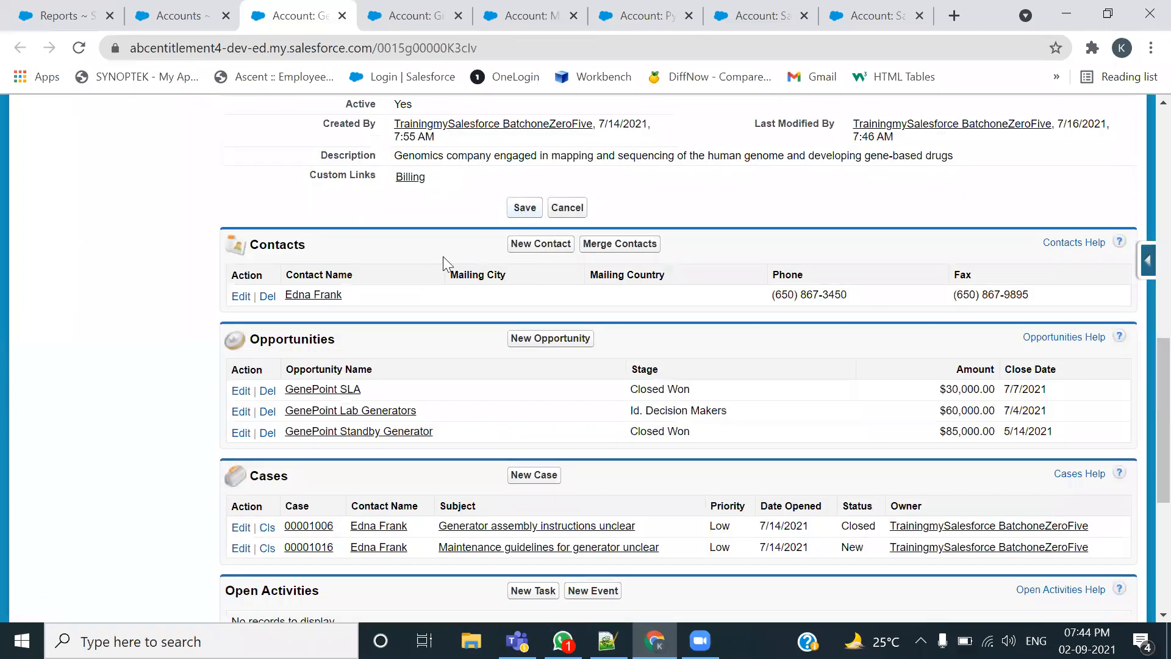
key(Return)
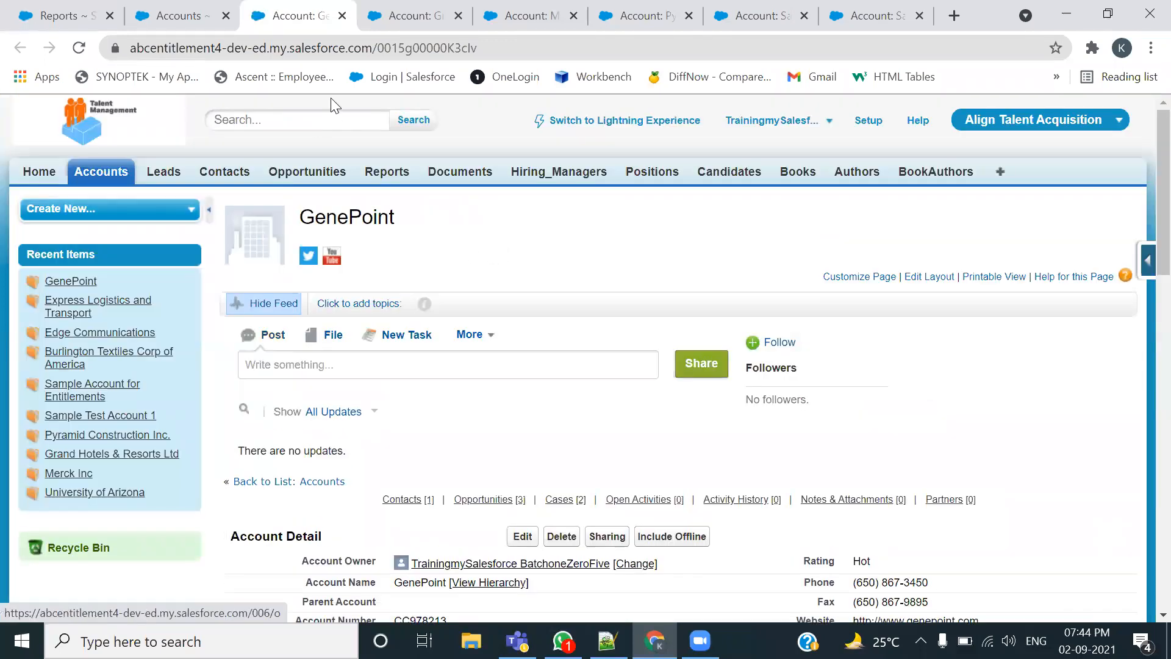
click(342, 15)
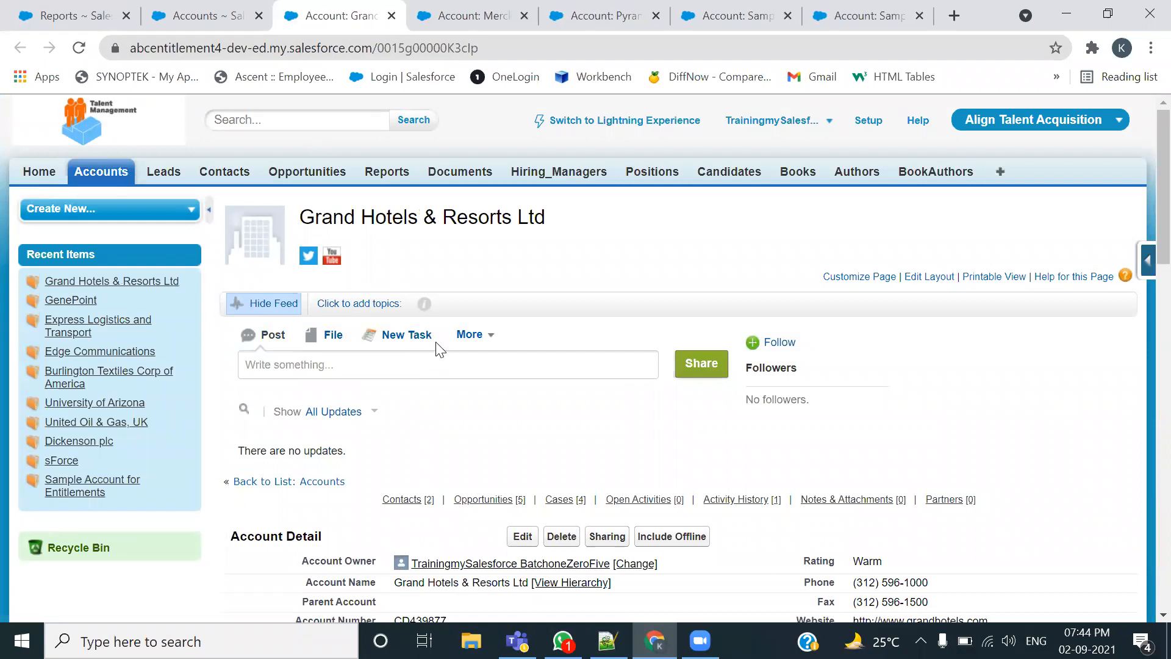
Change the Industry of the Grand Hotels & Resorts Ltd account to Banking, save it, and close its tab
scroll(444, 356, down, 6)
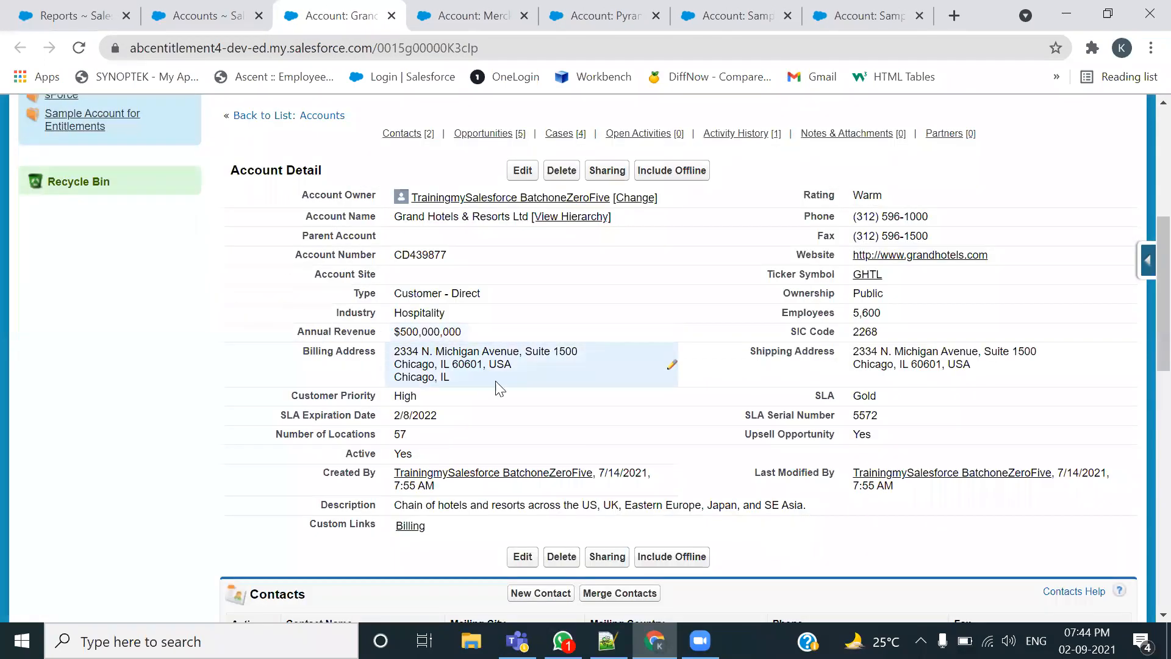
double_click(553, 315)
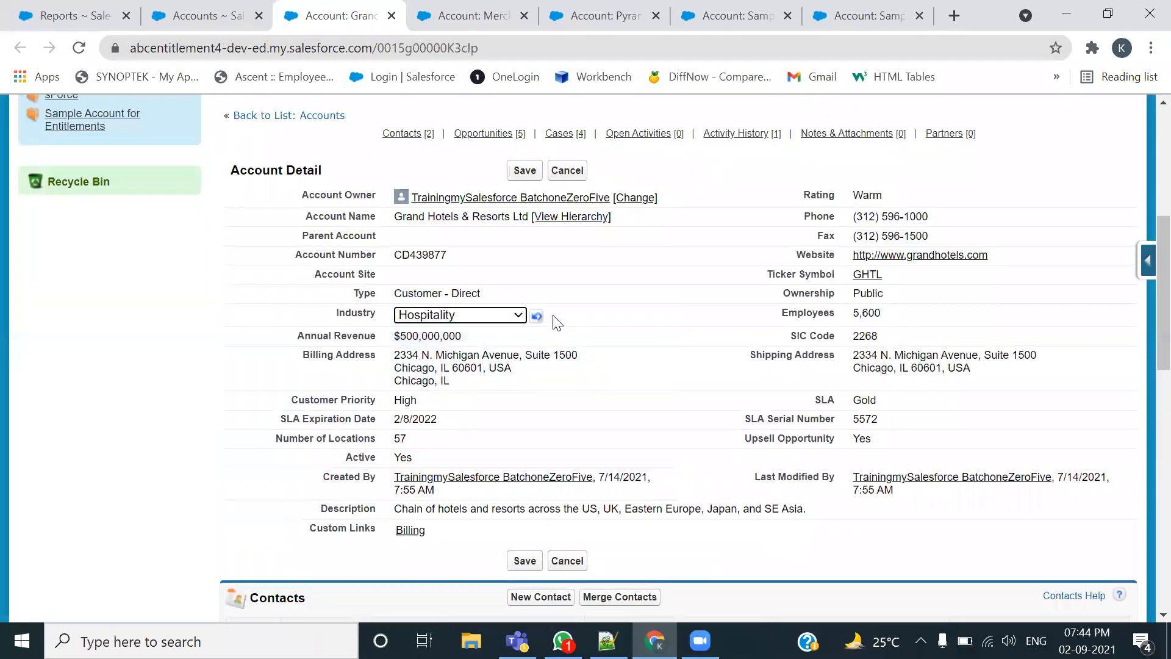
click(518, 316)
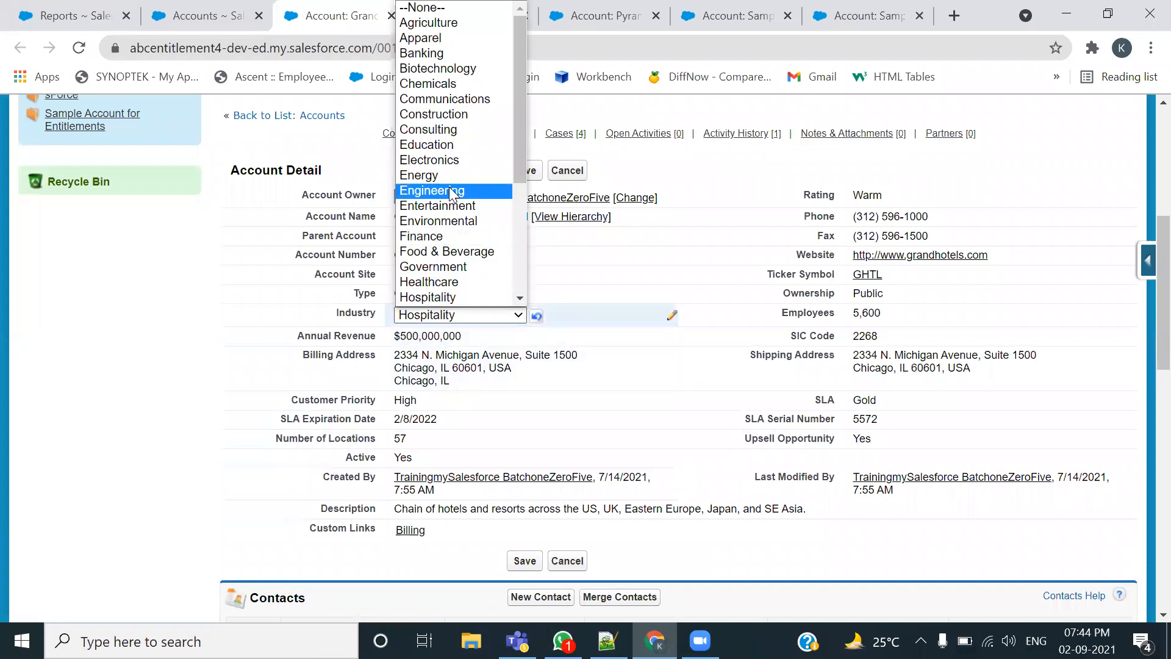
click(456, 54)
click(525, 171)
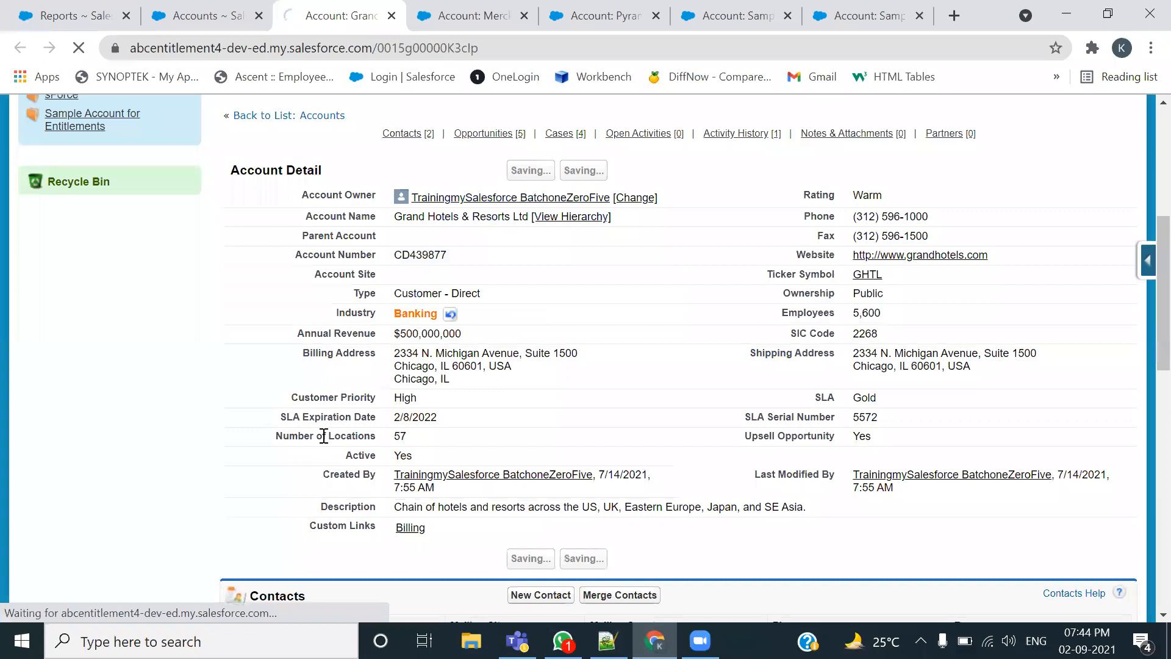
click(392, 16)
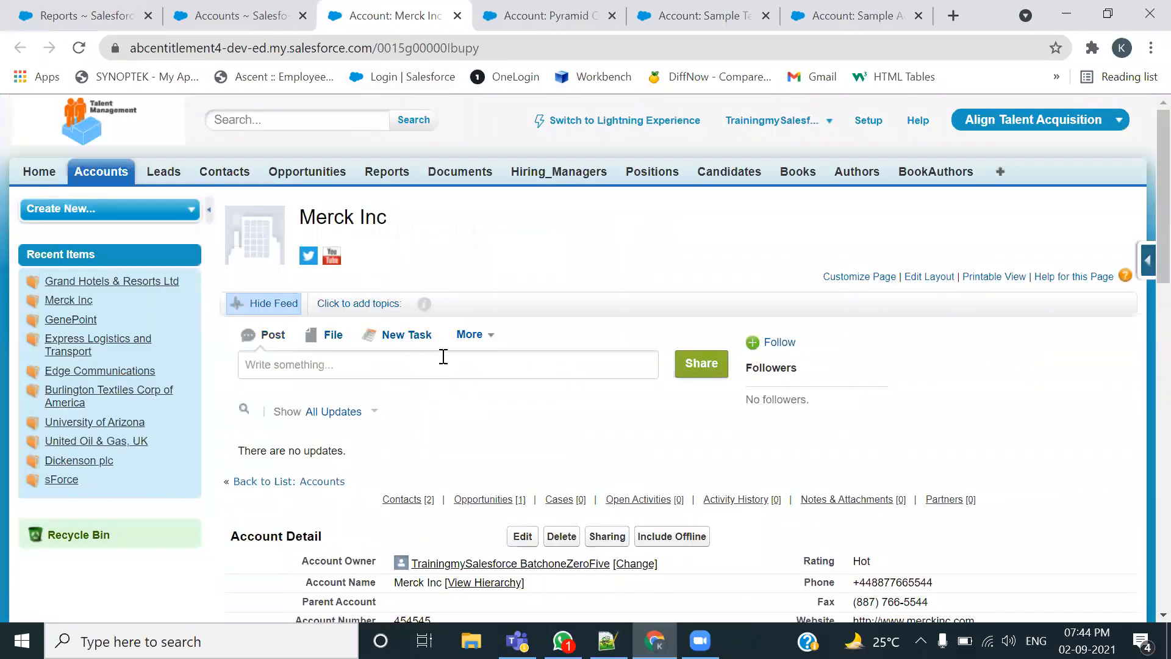
Change the Industry of the Merck Inc account to Banking, save it, and close its tab
scroll(444, 356, down, 5)
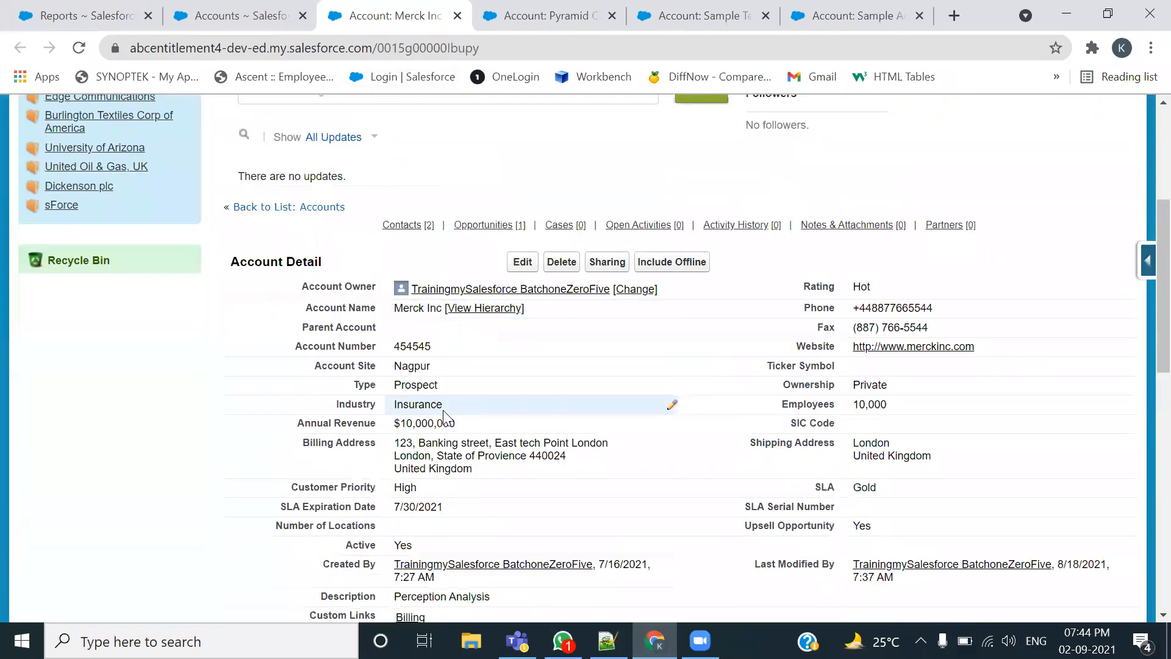
double_click(480, 403)
click(481, 407)
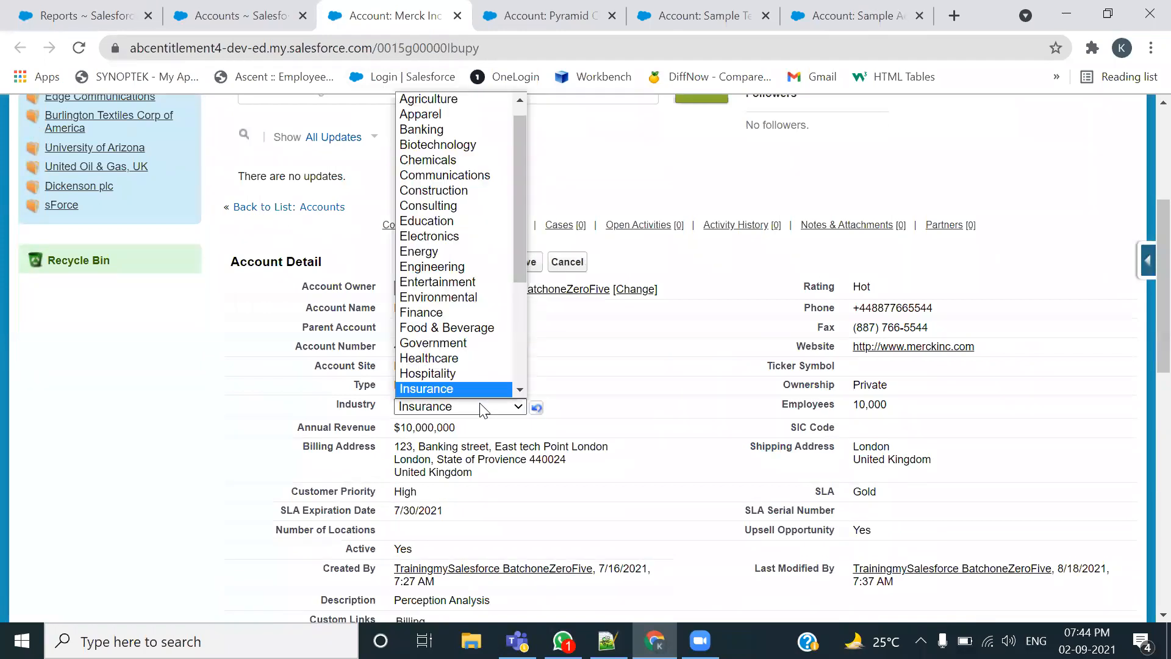
click(449, 113)
click(528, 262)
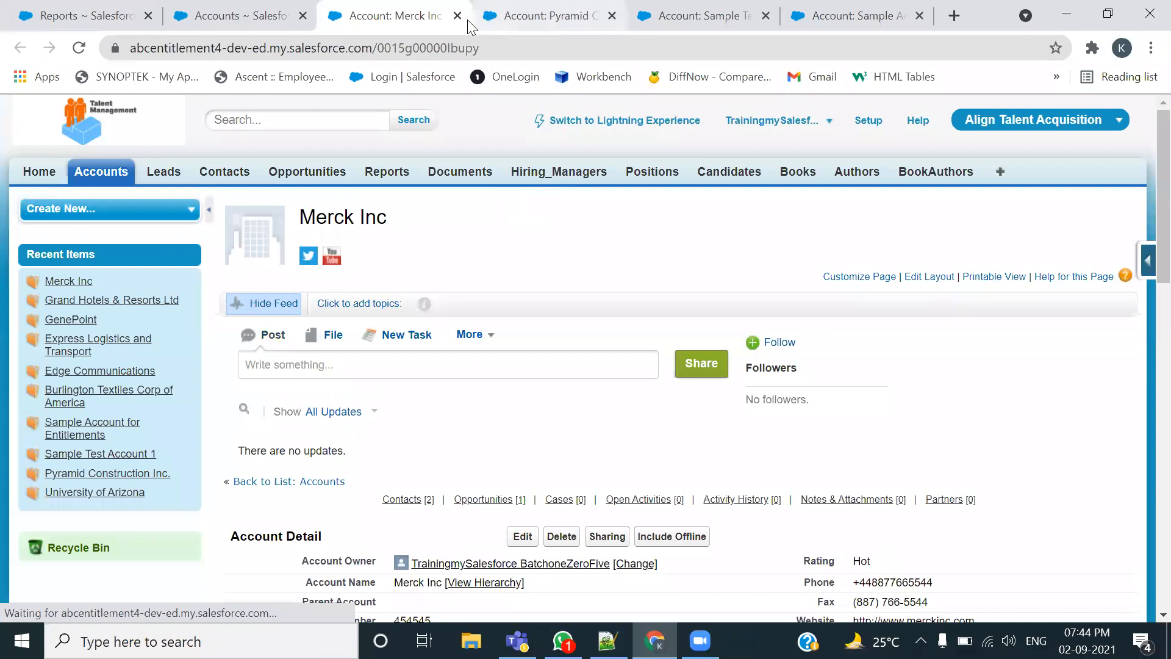
click(457, 19)
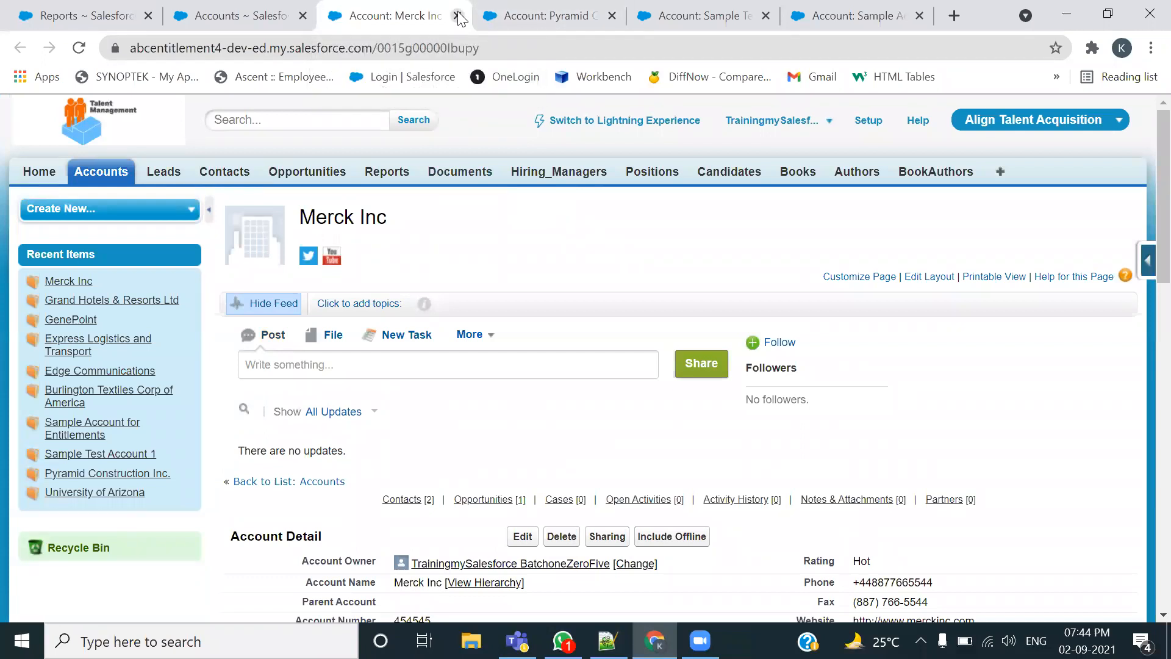
Change the Industry of the Pyramid Construction Inc. account to Banking, save it, and close all remaining individual account tabs
scroll(449, 334, down, 6)
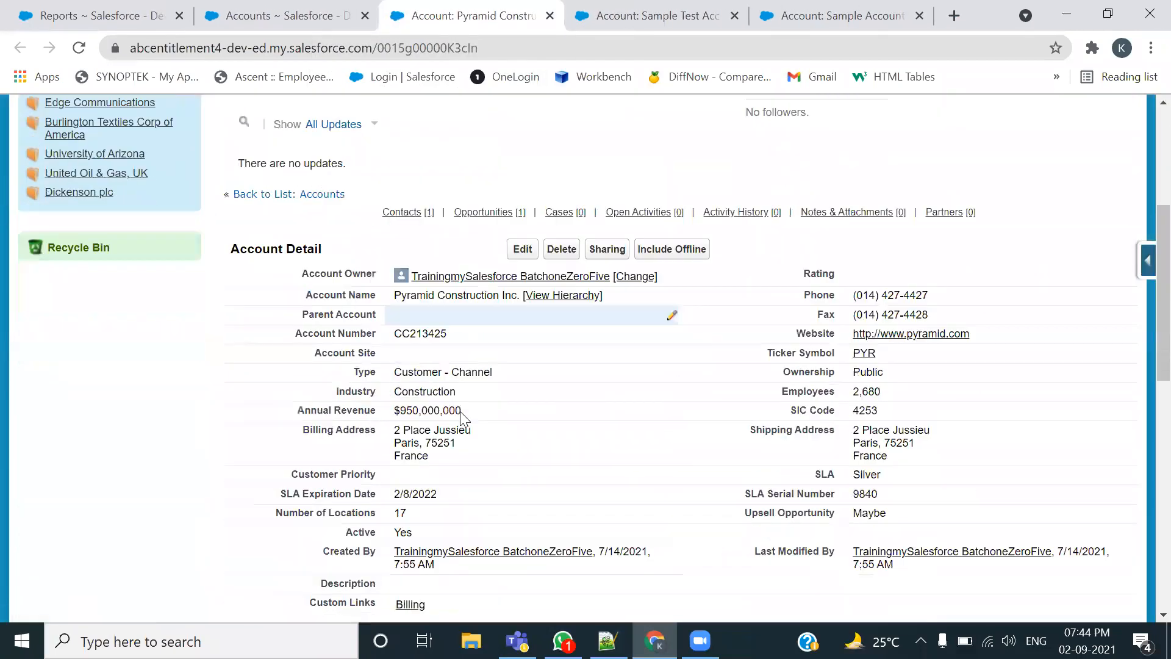
double_click(484, 315)
click(483, 315)
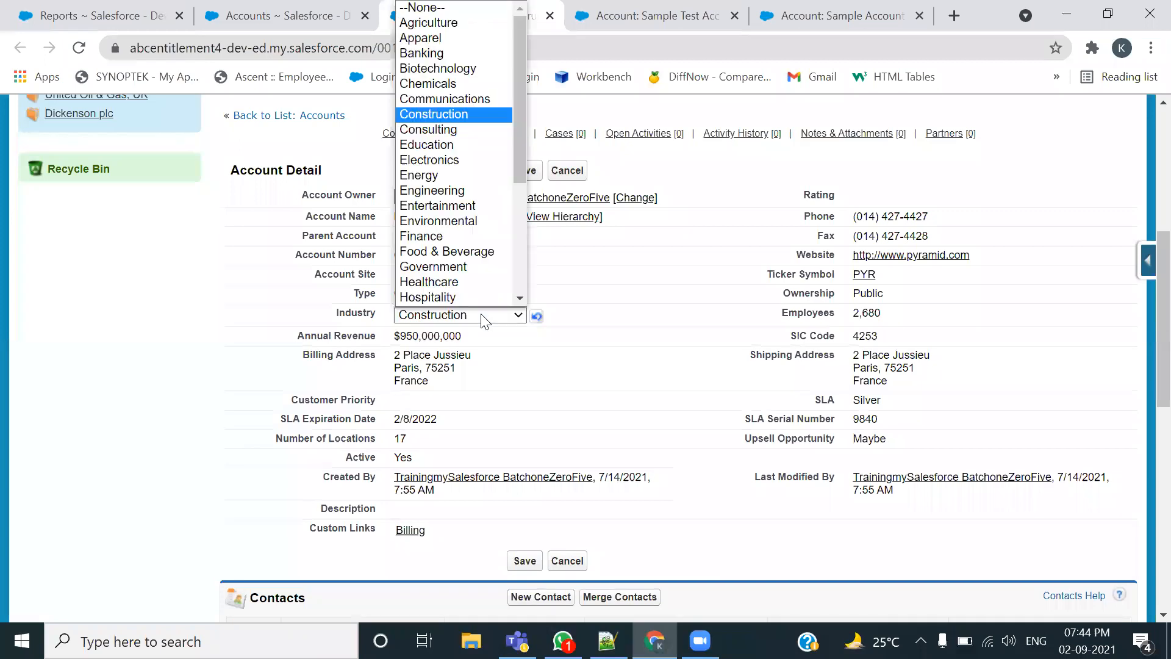
click(450, 54)
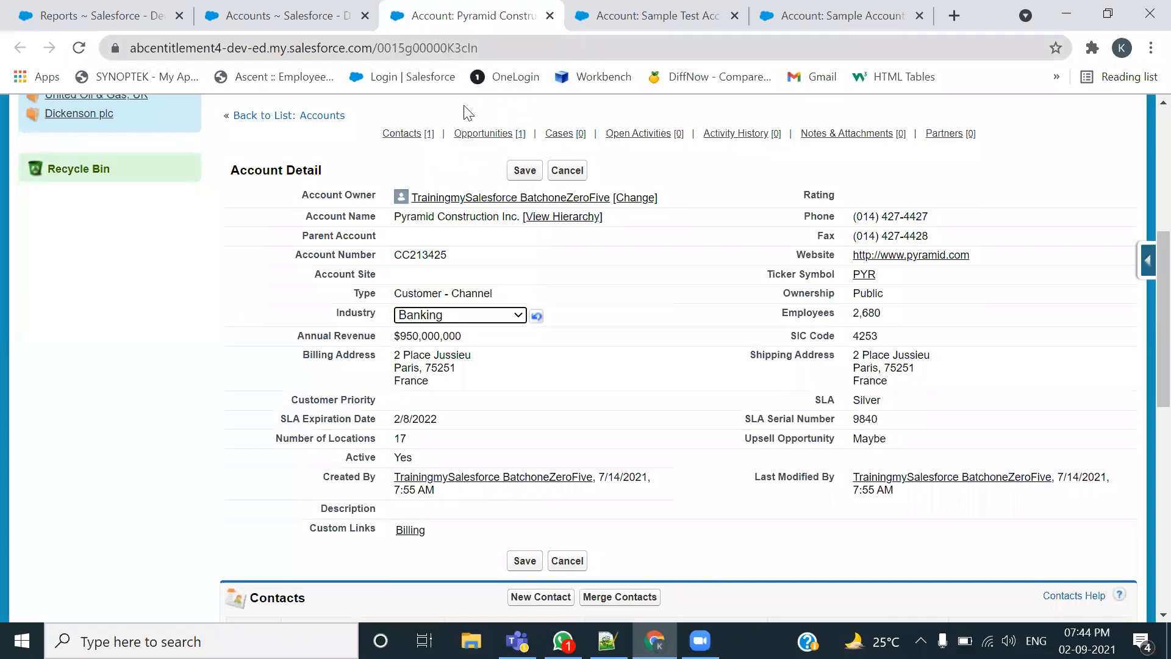
click(524, 170)
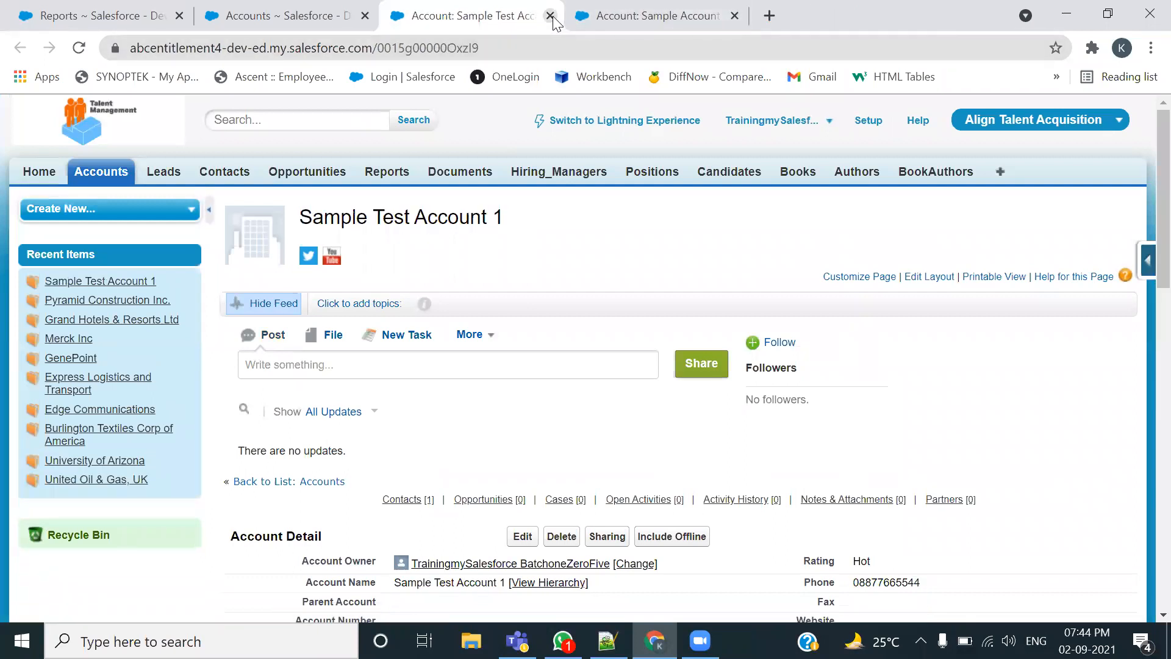
click(550, 16)
key(ctrl+w)
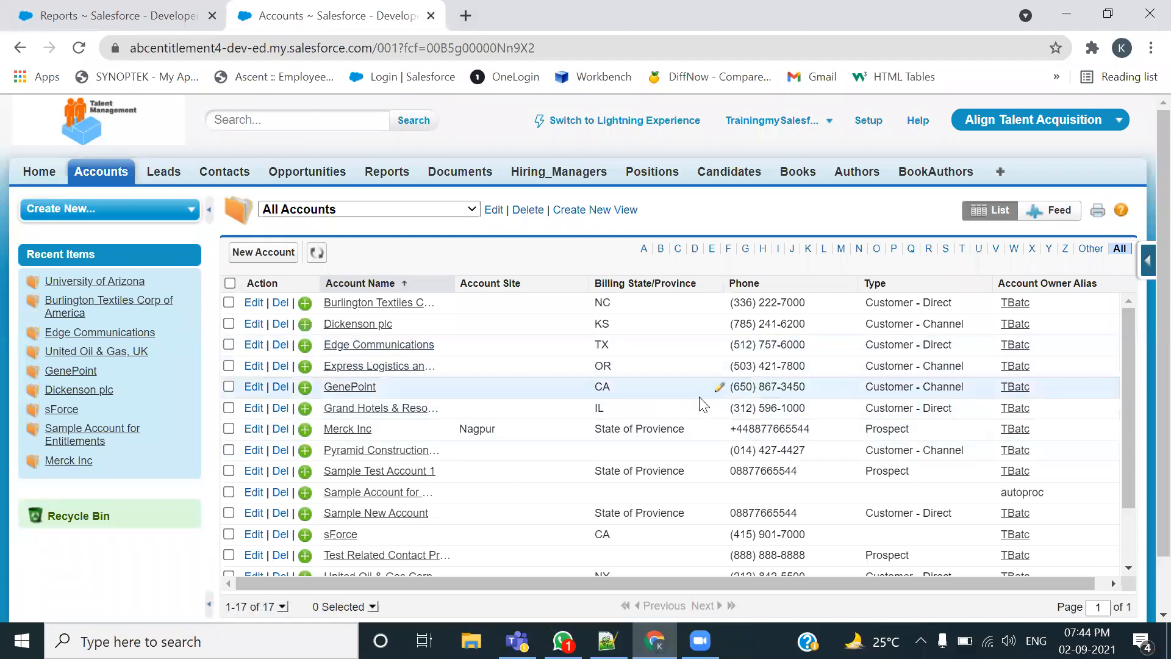
Edit the columns of the All Accounts list view, adding Industry and removing Account Owner Alias, and save the view
click(1144, 261)
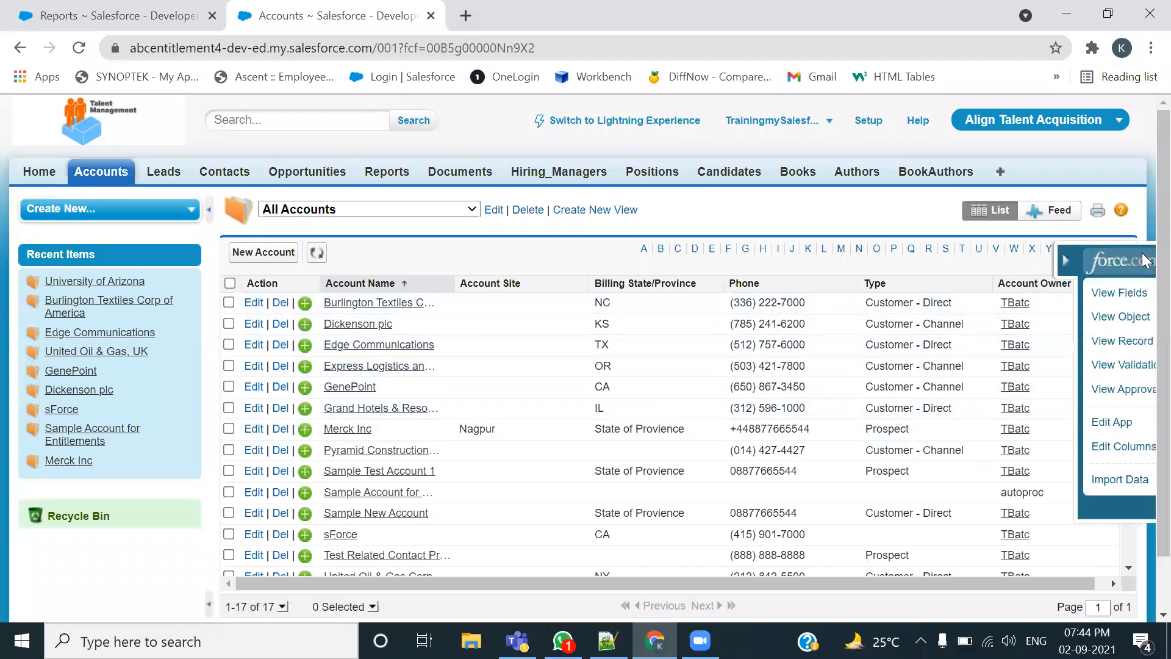
click(994, 452)
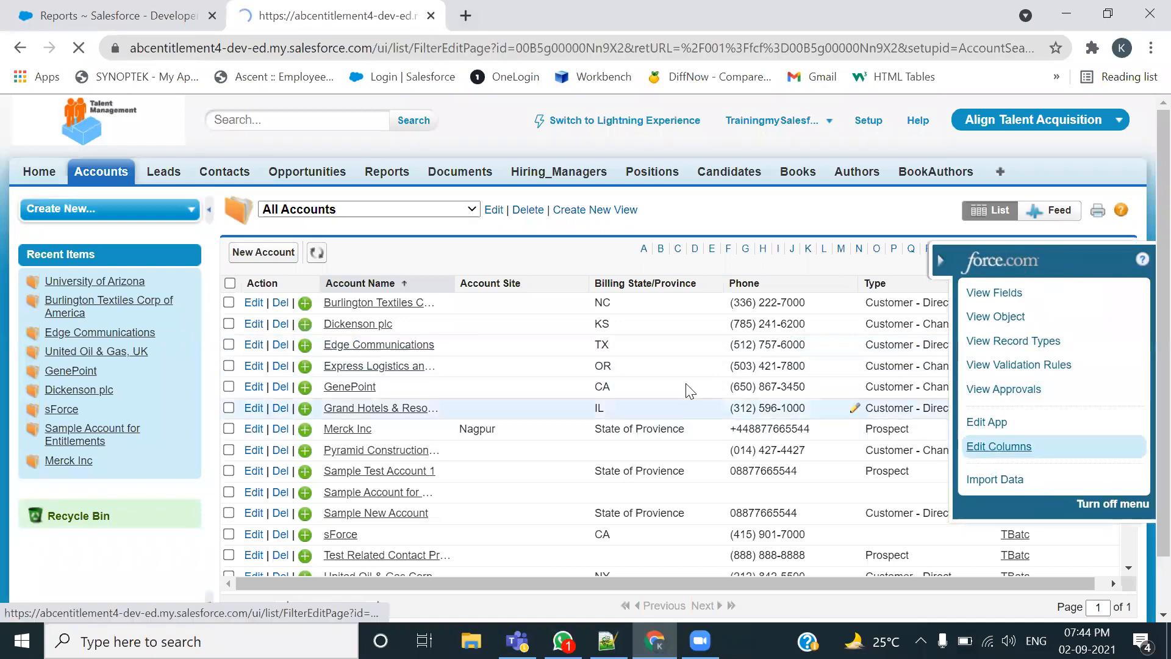
scroll(619, 410, down, 5)
scroll(618, 410, down, 2)
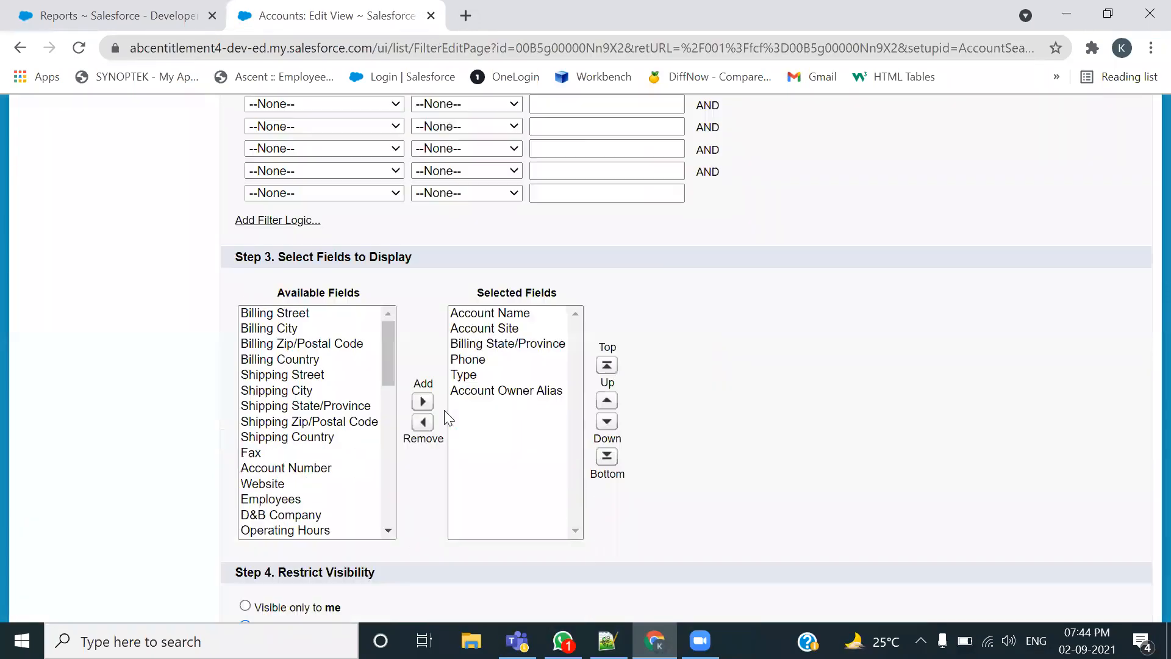
click(312, 423)
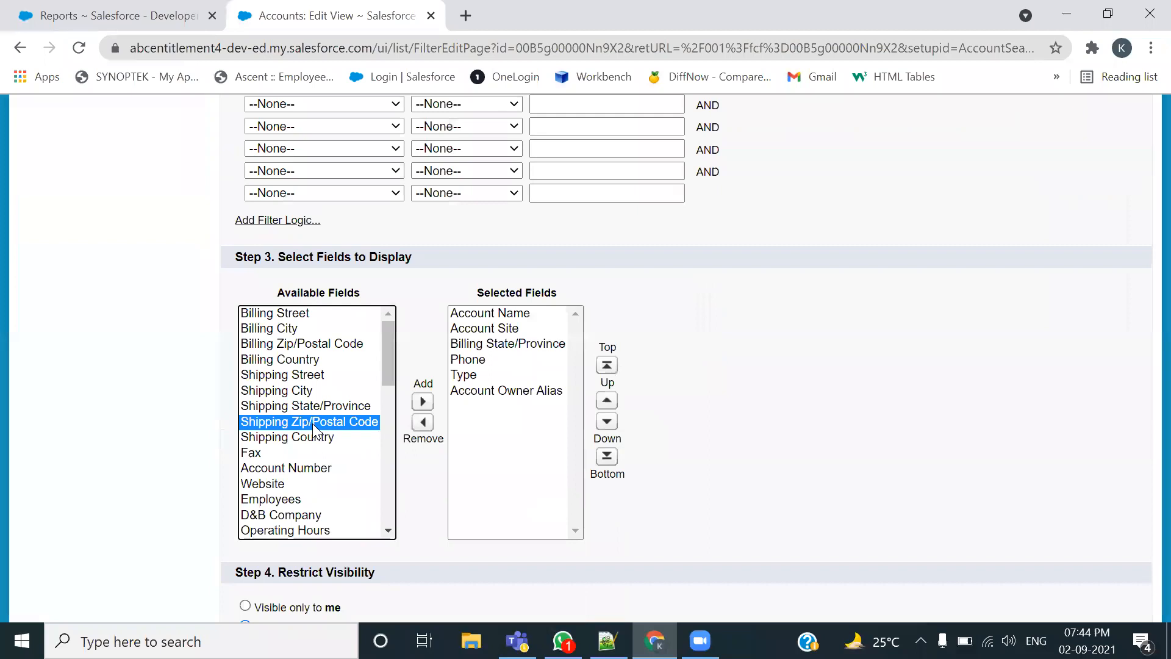
key(i)
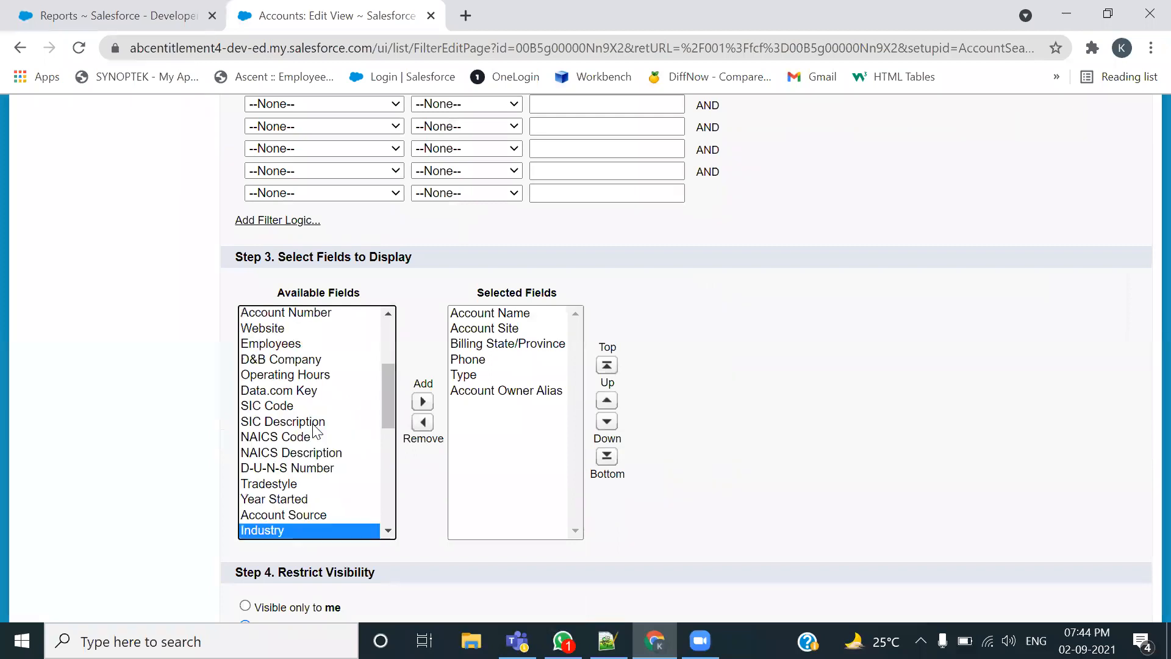
click(425, 400)
click(536, 391)
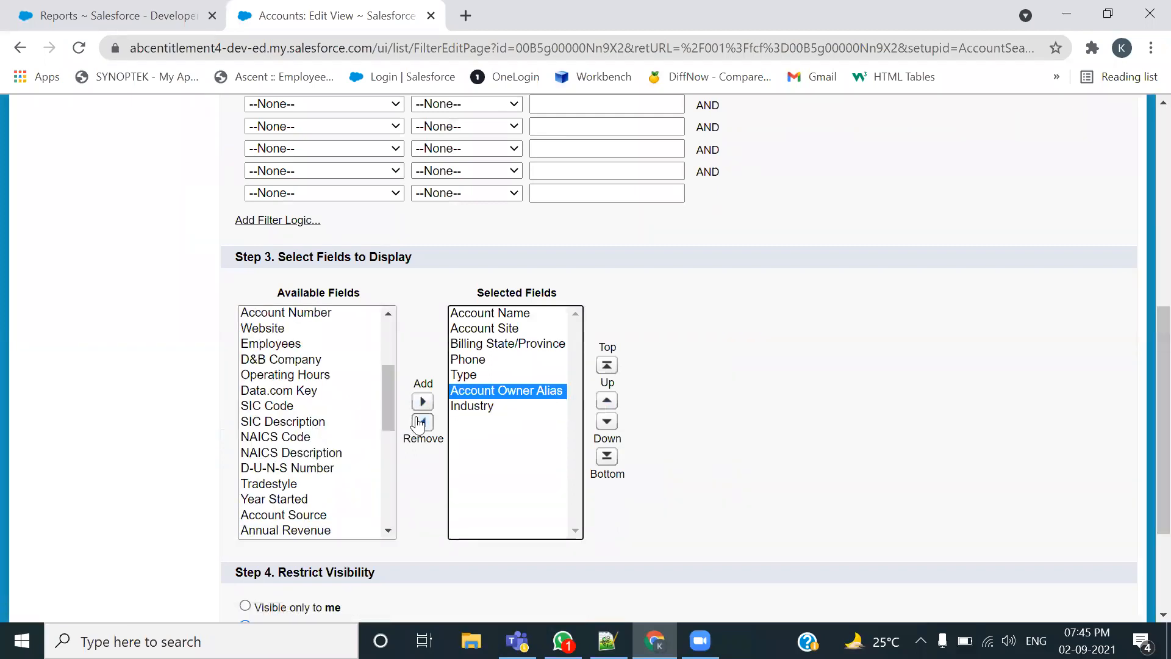
click(421, 422)
scroll(496, 296, up, 8)
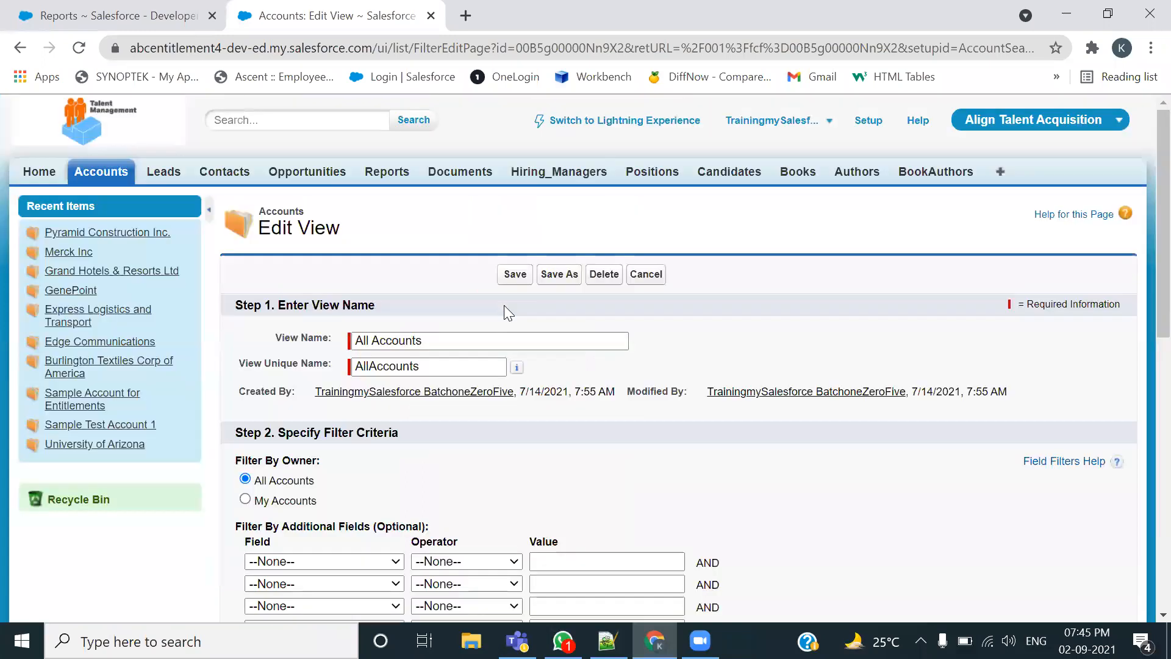
click(515, 275)
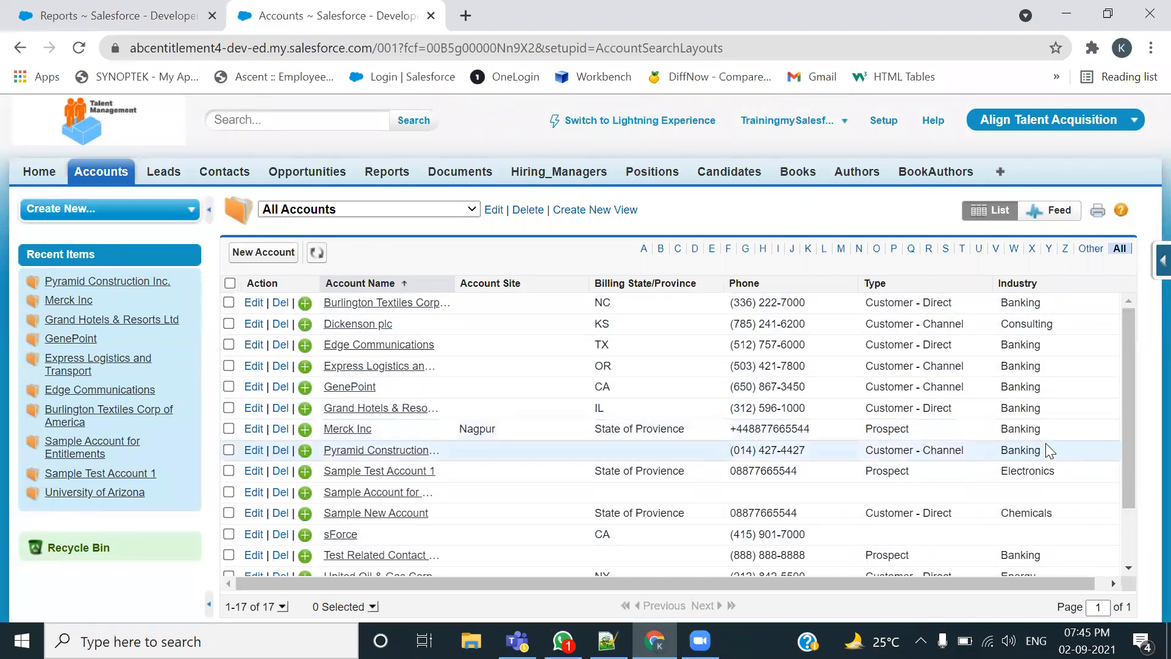
Check the Industry values of all listed accounts, and switch to Notepad++ to read the UseCase 4 requirement in 105-Admin.txt
scroll(1046, 444, down, 2)
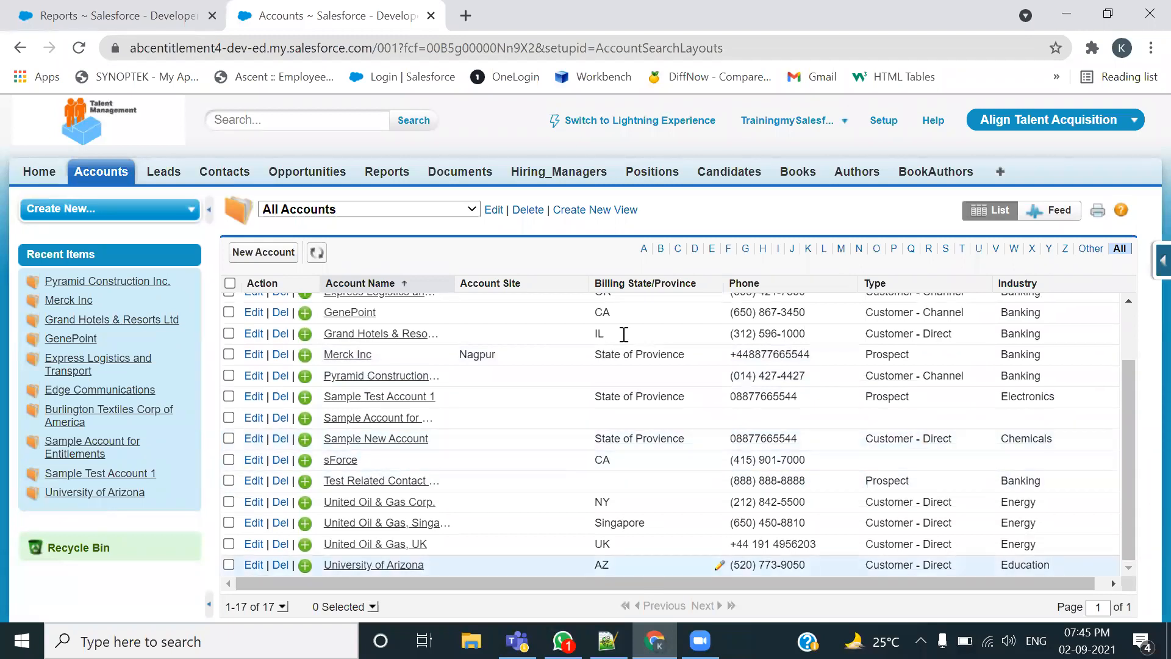
click(608, 641)
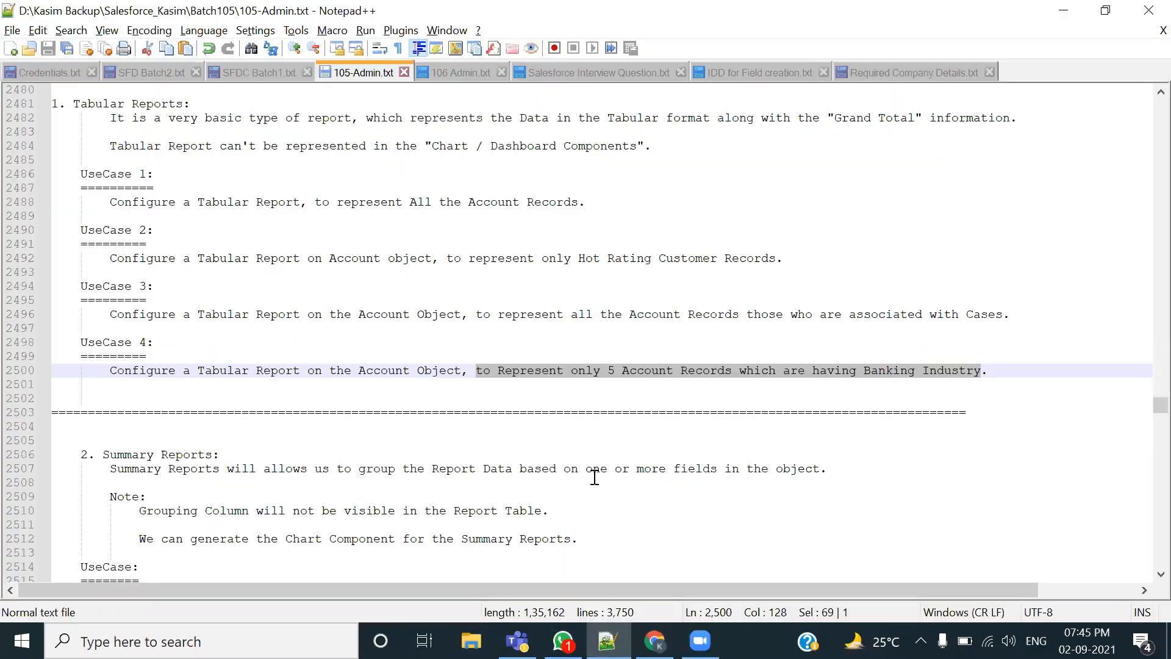
click(541, 412)
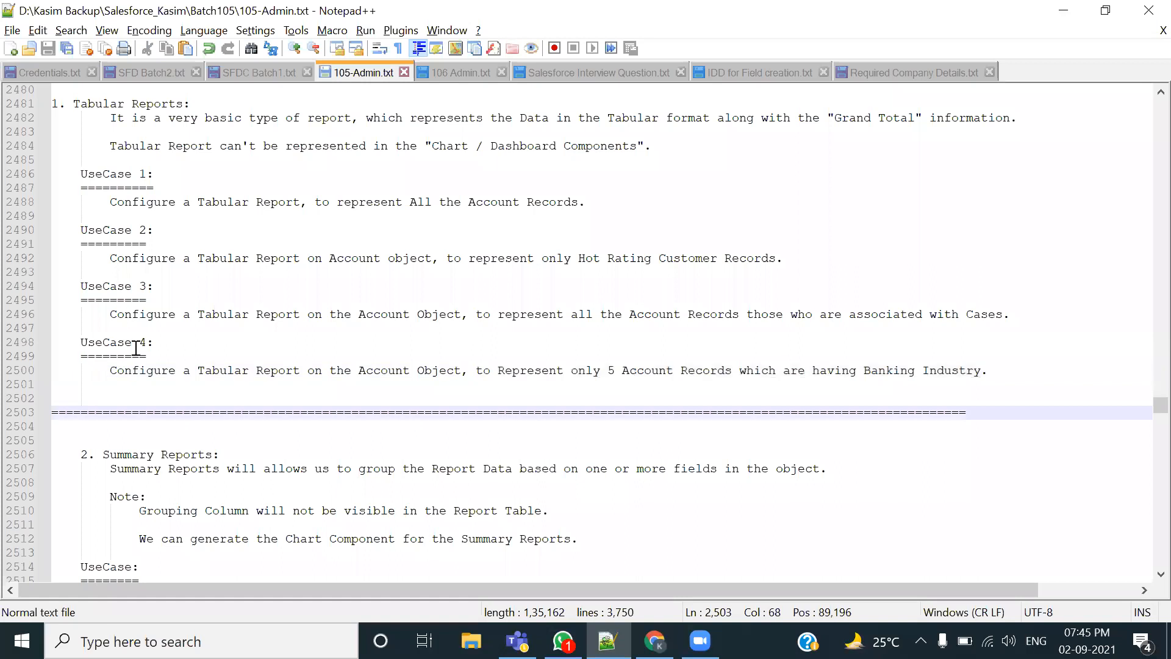
double_click(382, 371)
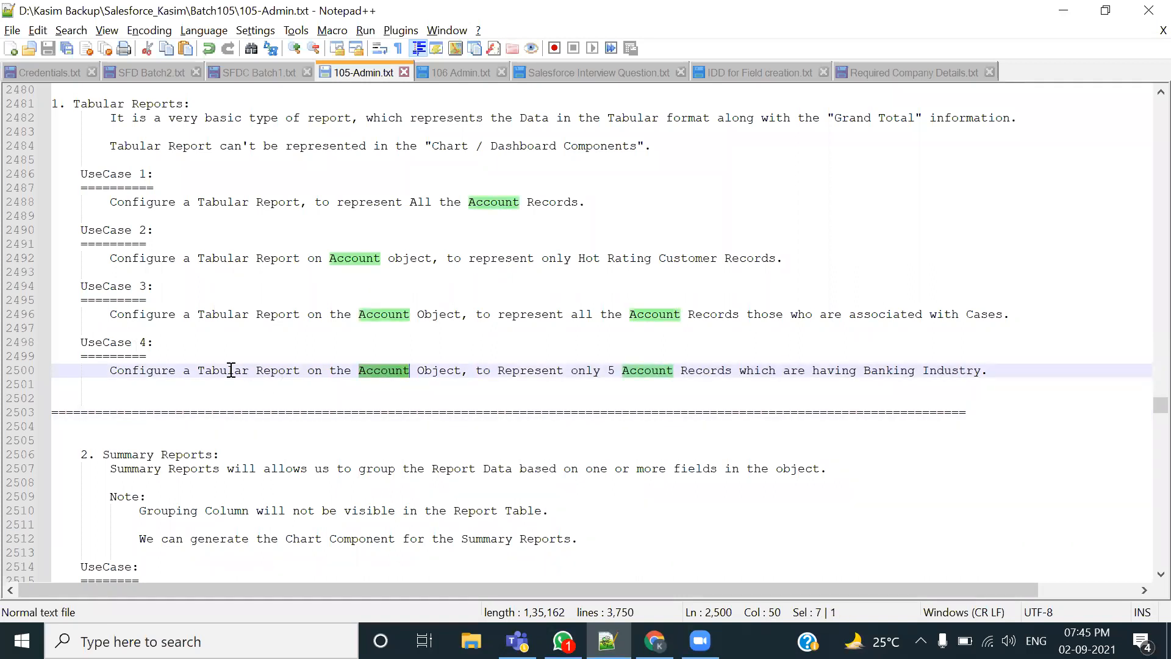
double_click(228, 370)
double_click(370, 372)
drag(857, 372, 983, 378)
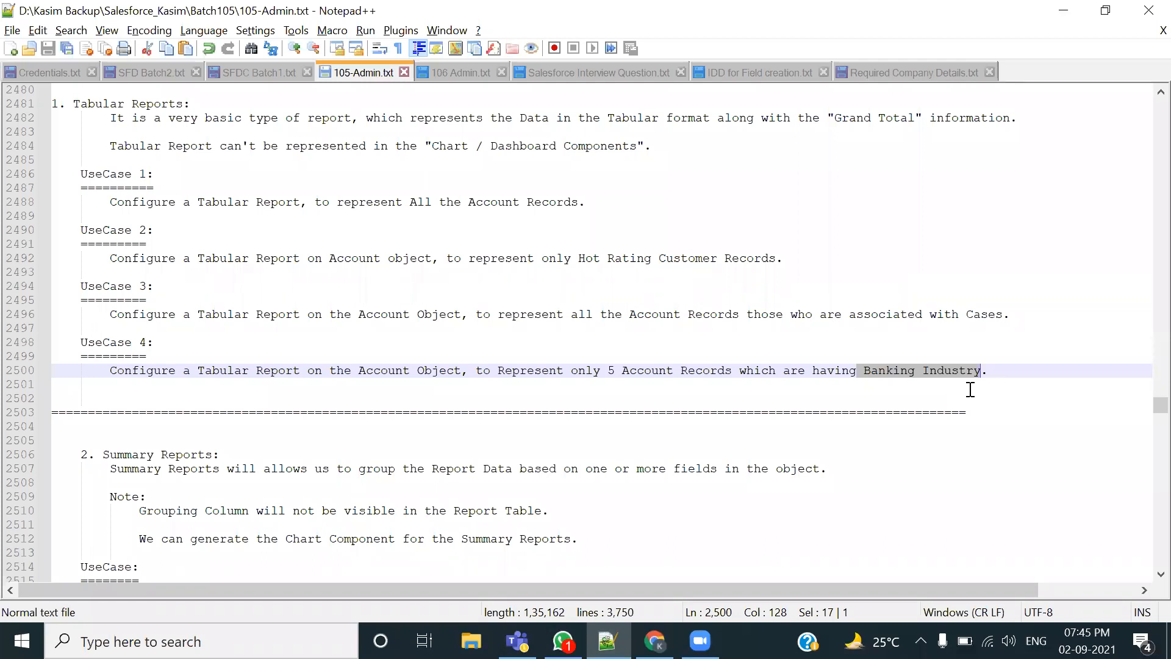
click(935, 413)
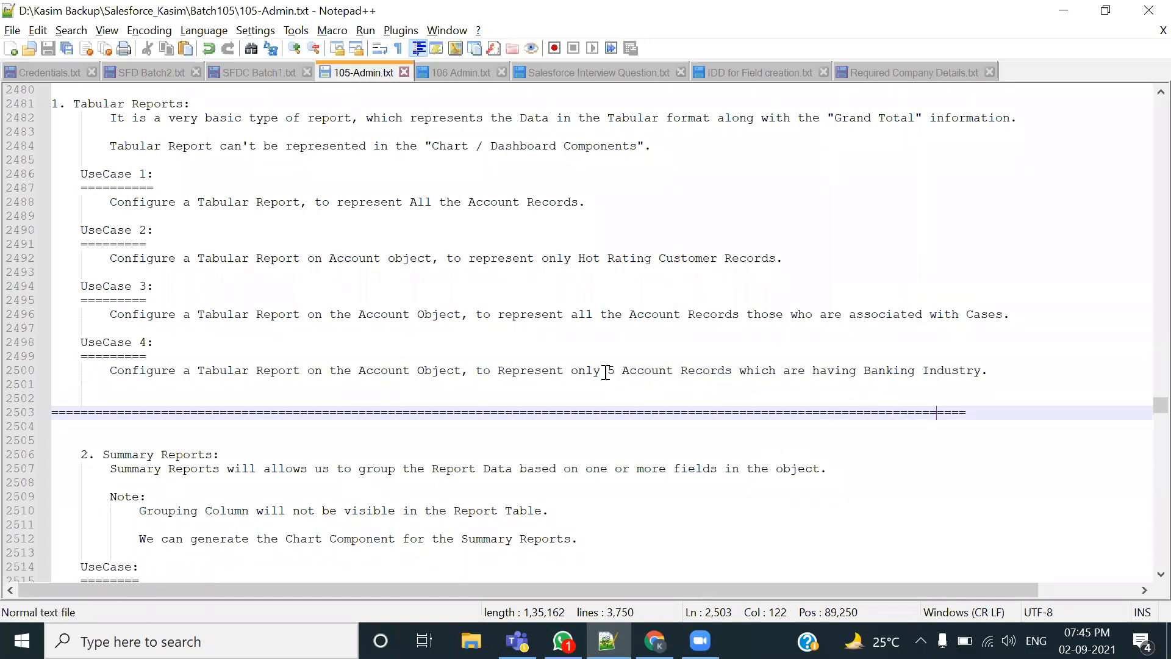
drag(605, 372, 648, 388)
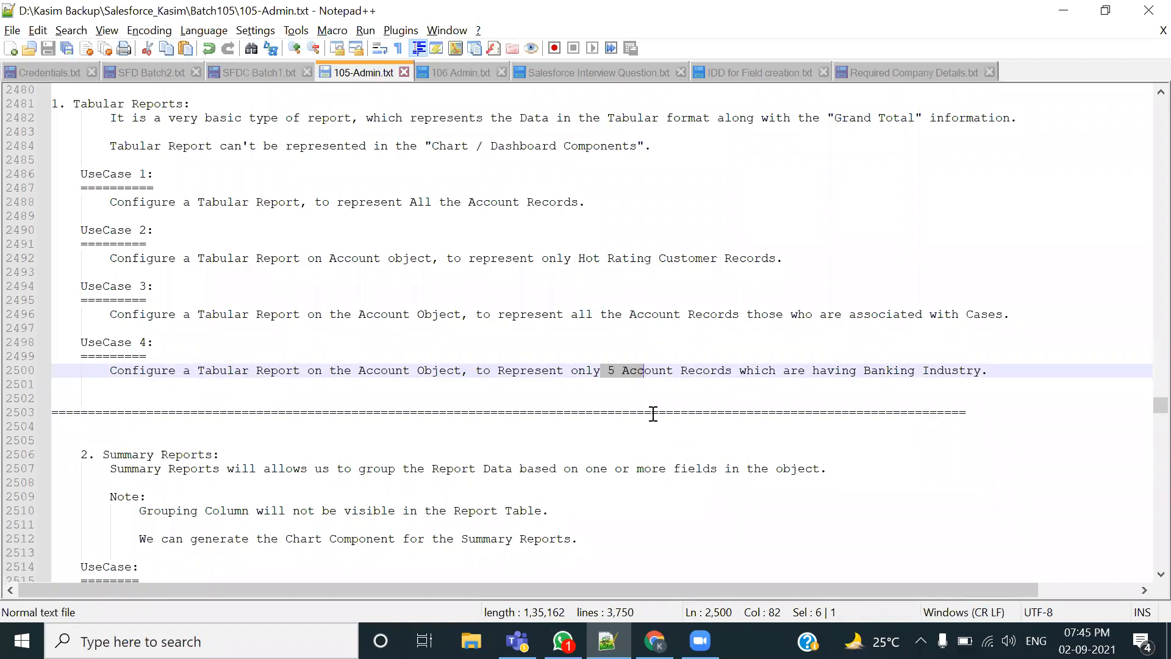
click(624, 385)
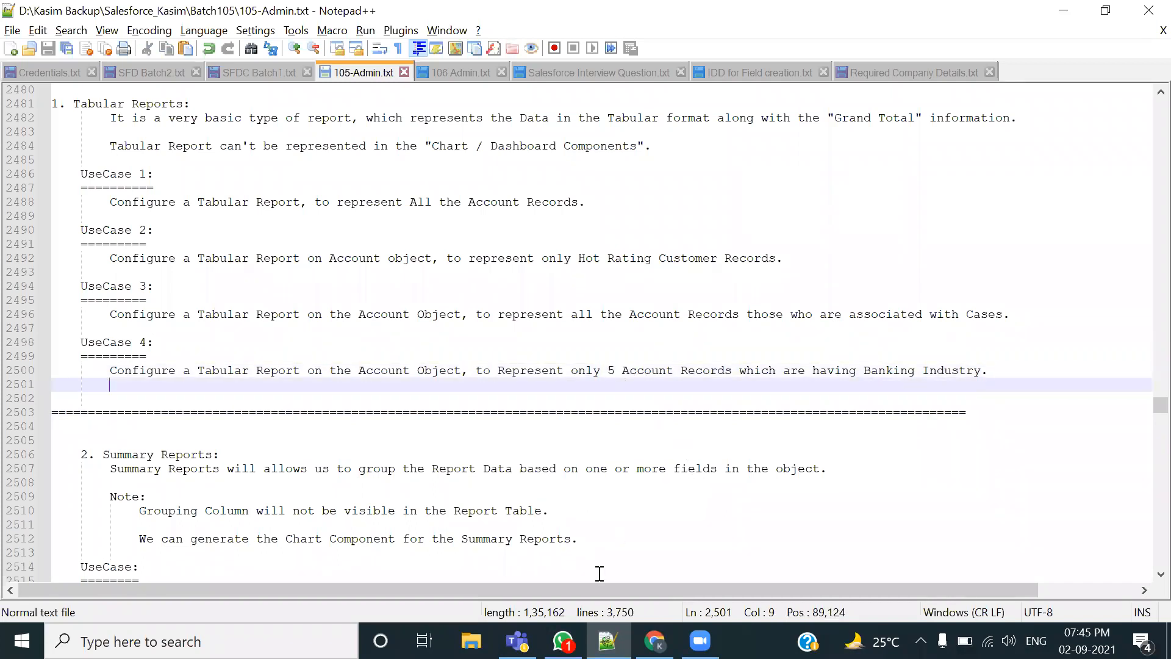
Switch back to Salesforce in Chrome and create a new report with the Accounts report type from Accounts & Contacts
key(alt+Tab)
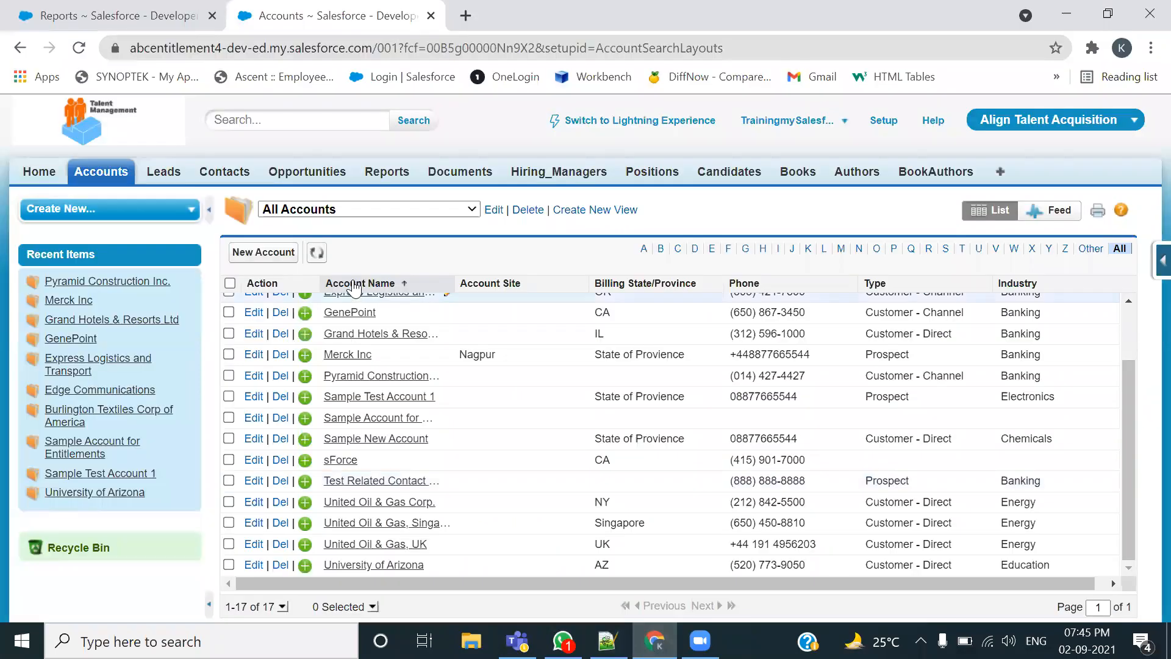
click(118, 16)
click(306, 223)
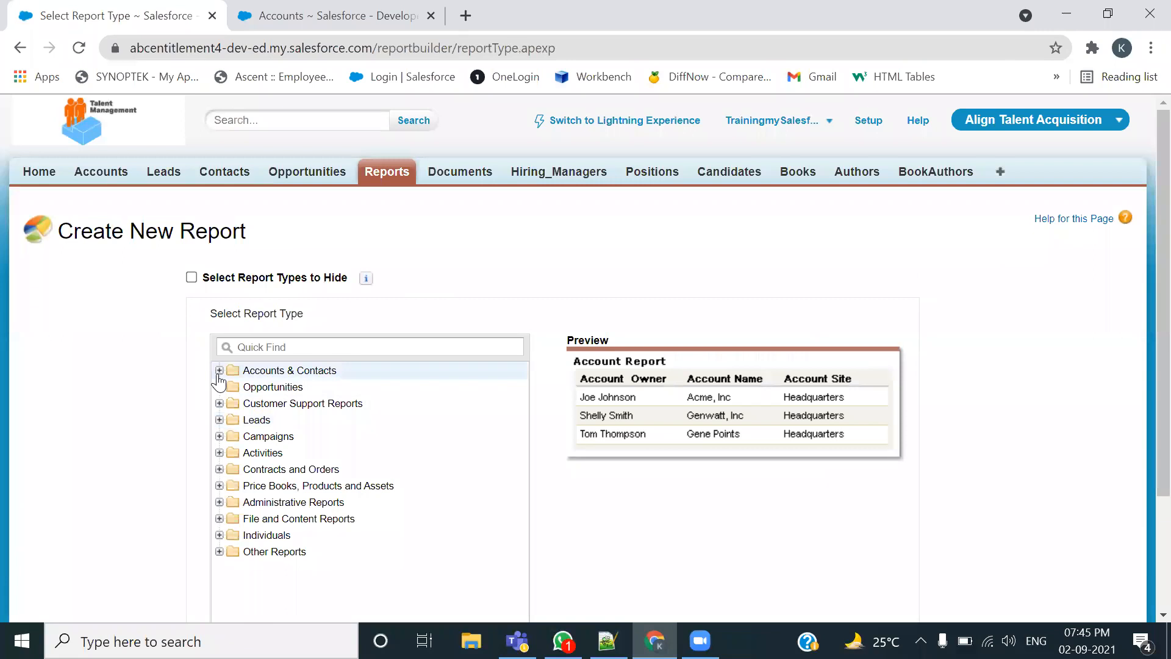
click(219, 370)
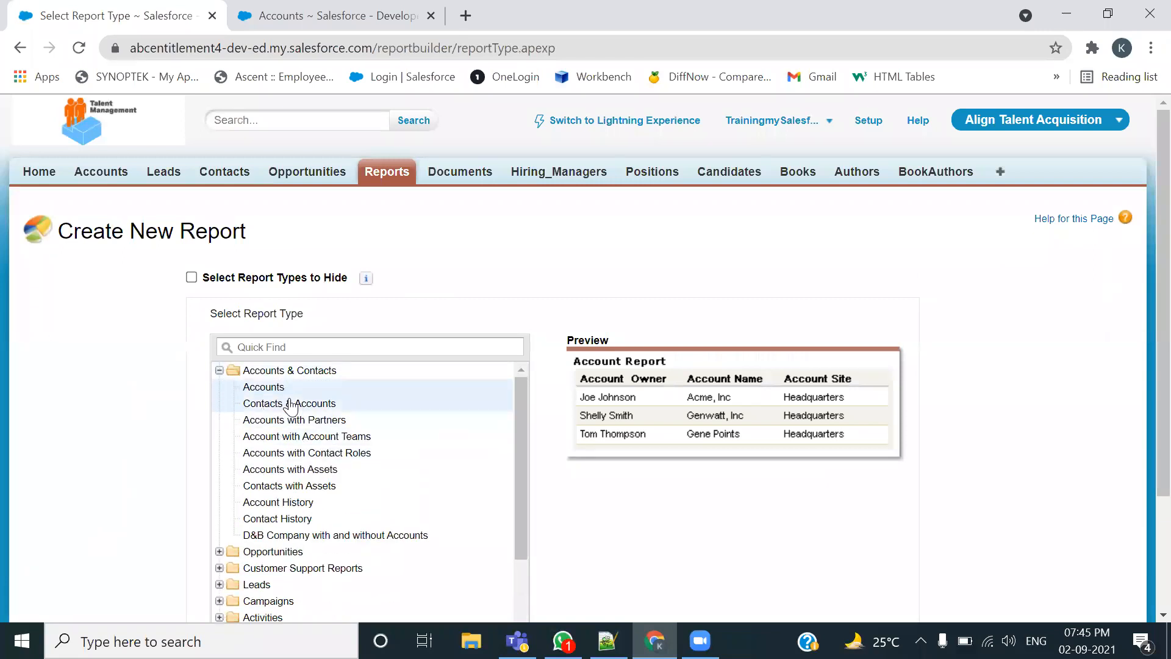
scroll(759, 438, down, 3)
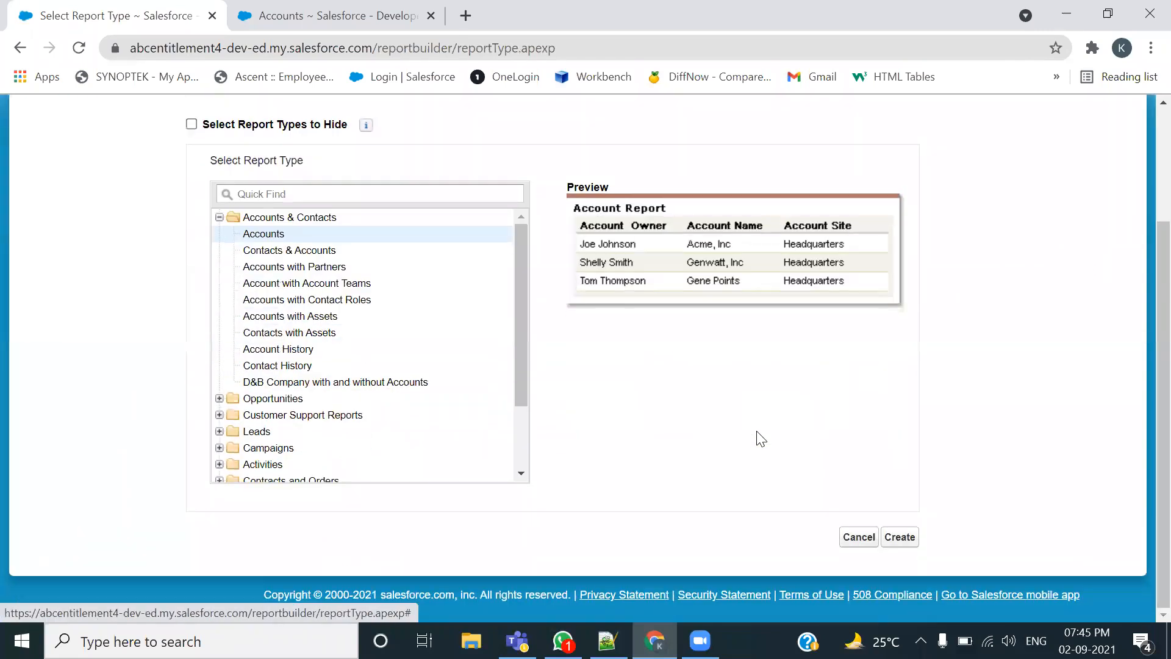
click(900, 539)
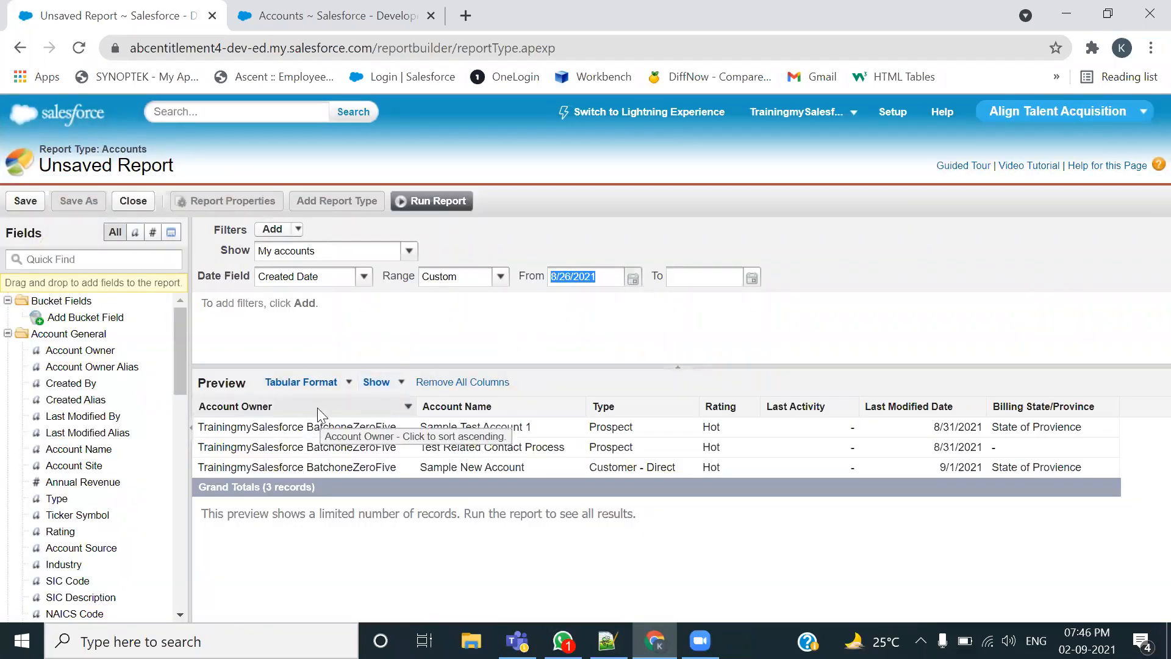
Remove the Account Owner, Last Activity, Last Modified Date and Billing State/Province columns from the report preview
drag(314, 402, 55, 366)
drag(574, 411, 91, 436)
drag(573, 411, 122, 427)
drag(616, 407, 137, 434)
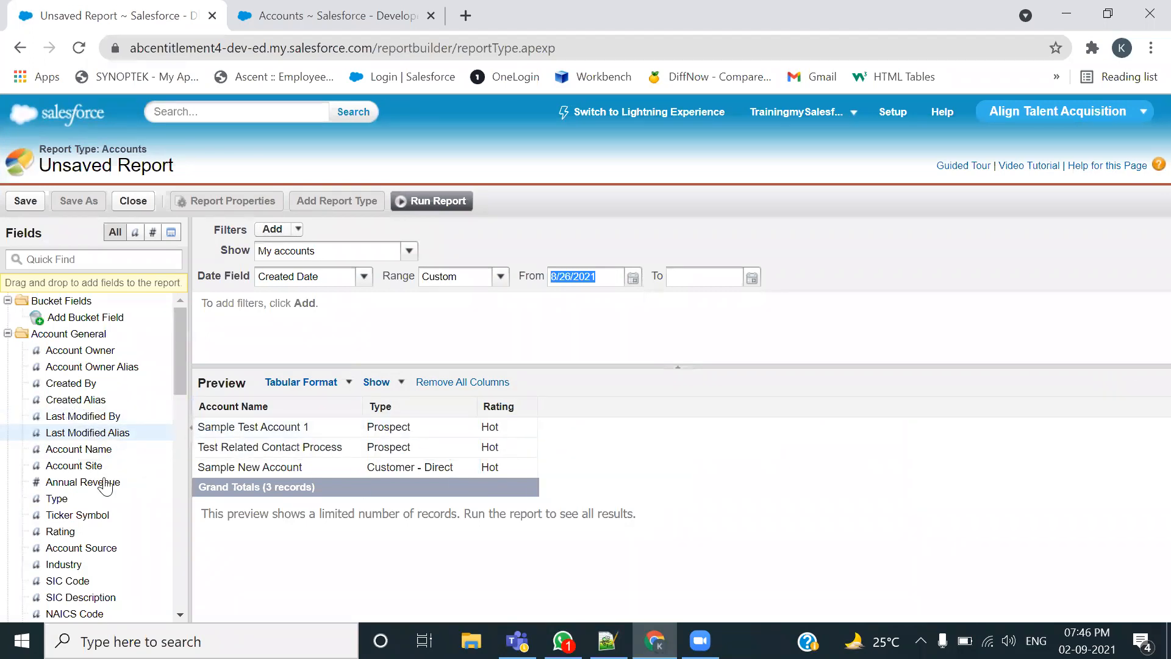
Add the Industry, Phone and Active fields as columns of the account report
double_click(64, 566)
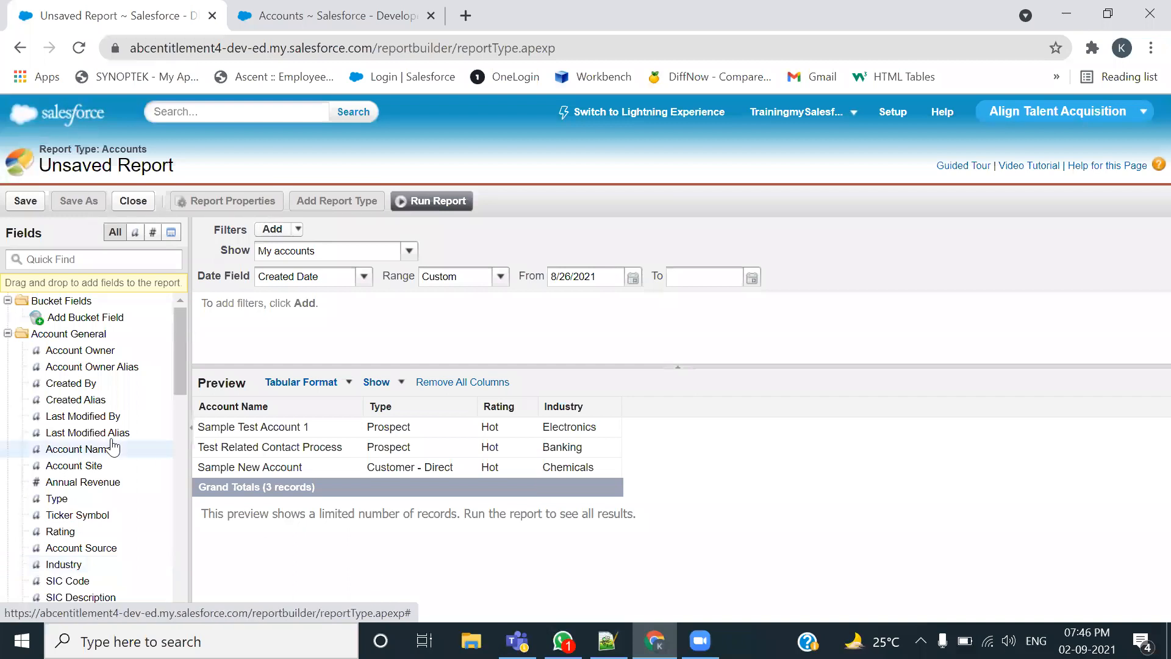
scroll(136, 557, down, 8)
scroll(136, 563, down, 5)
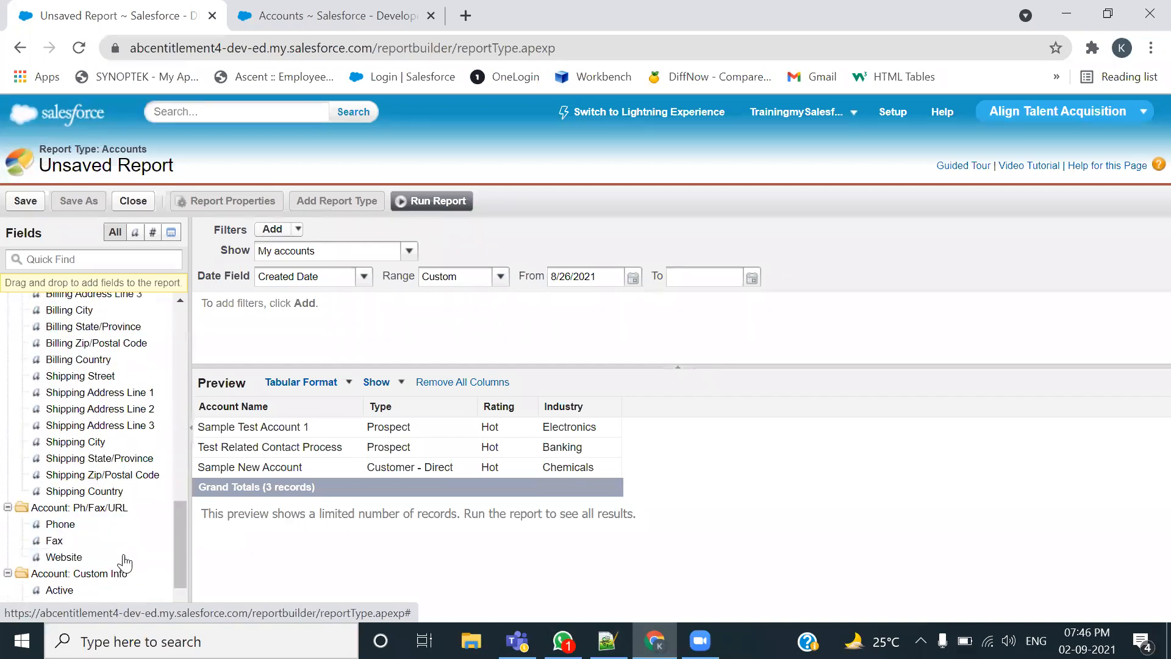
double_click(58, 526)
scroll(58, 564, down, 3)
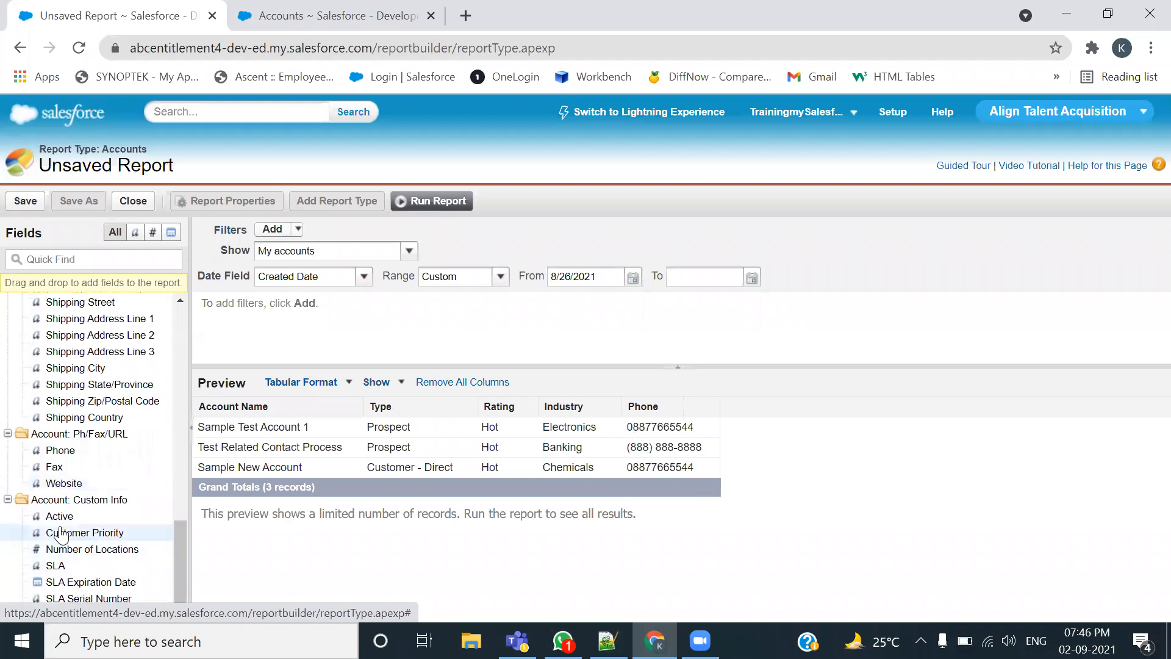
double_click(59, 516)
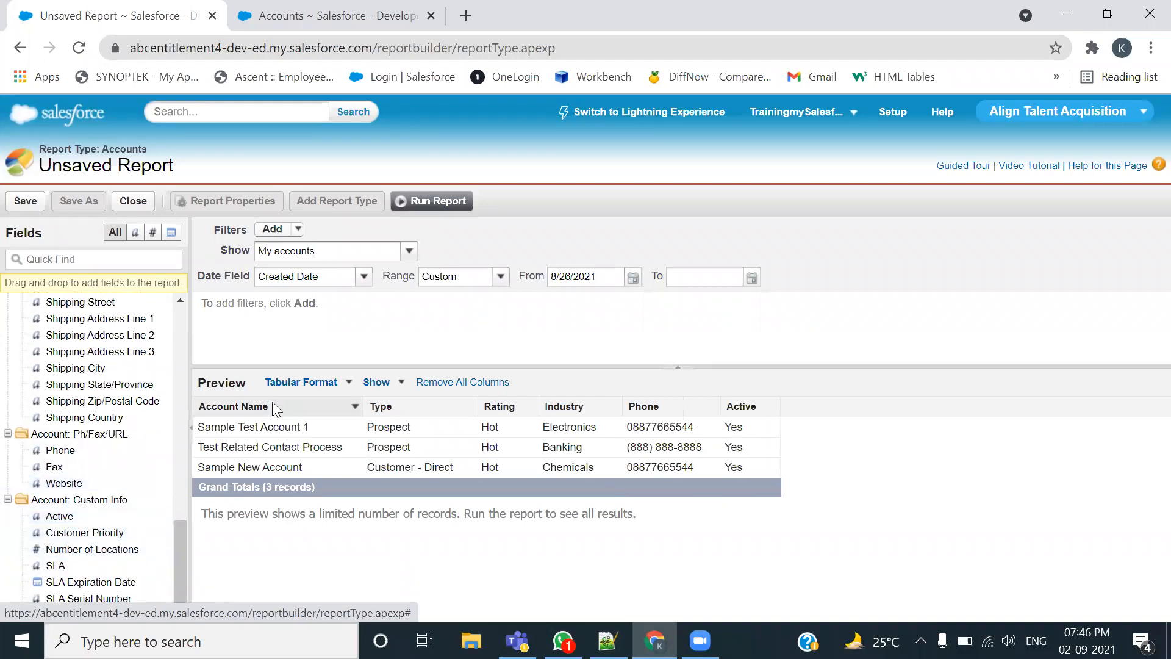
Set the report to show All accounts with the Created Date range set to All Time
click(354, 256)
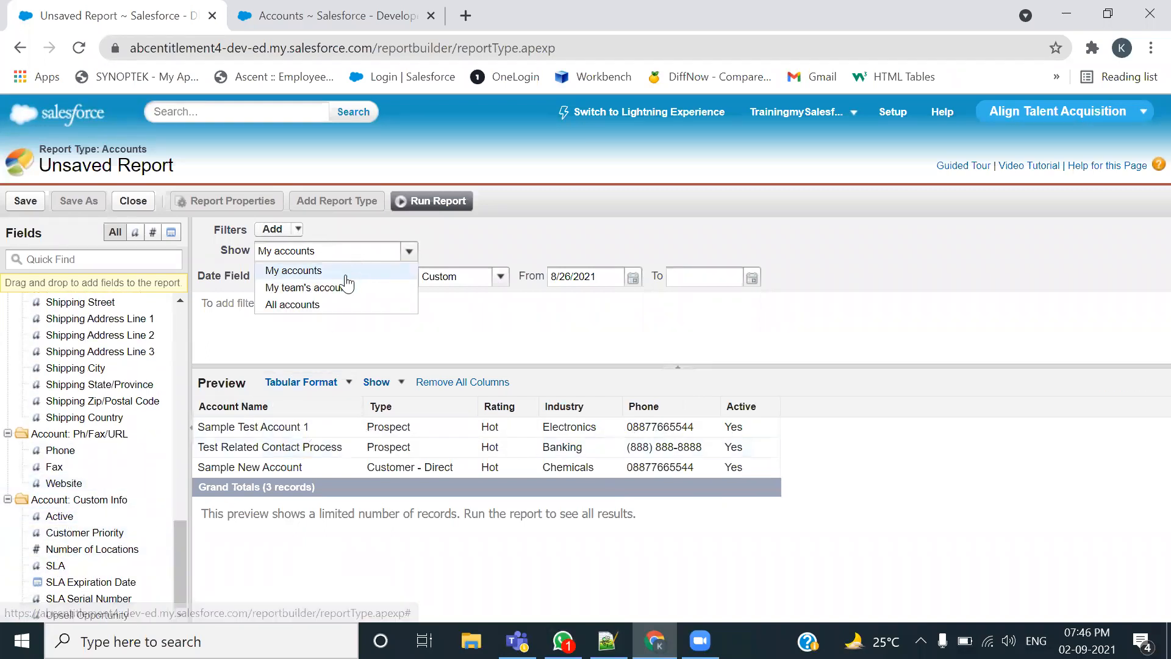
click(329, 302)
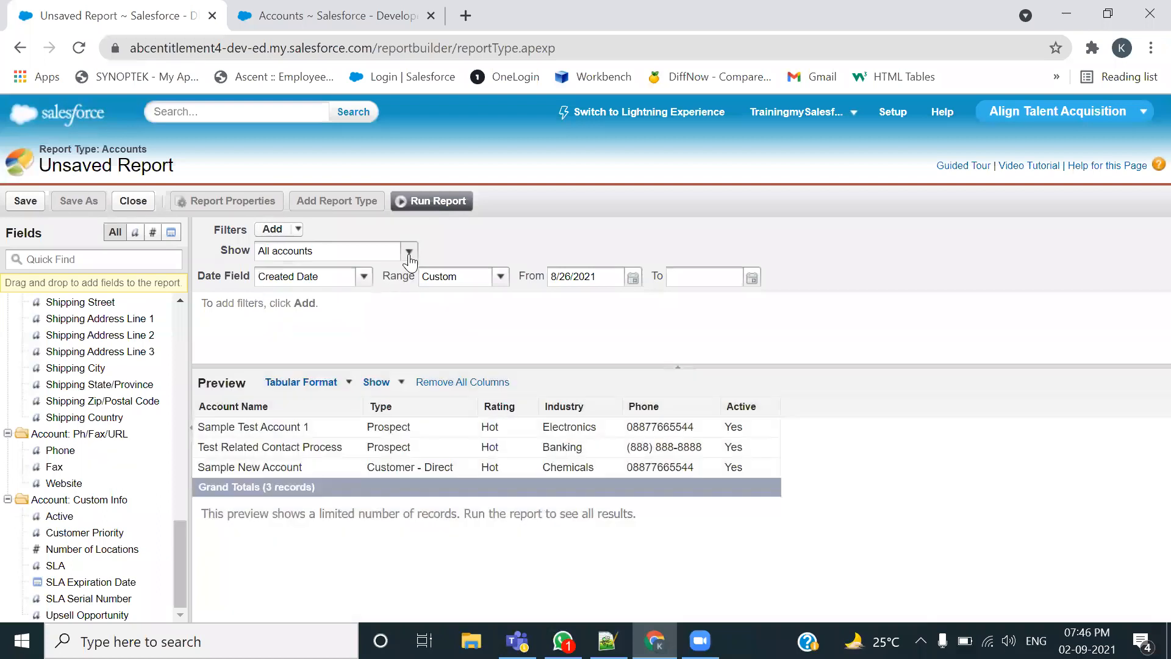
click(409, 253)
click(322, 301)
click(500, 277)
click(481, 295)
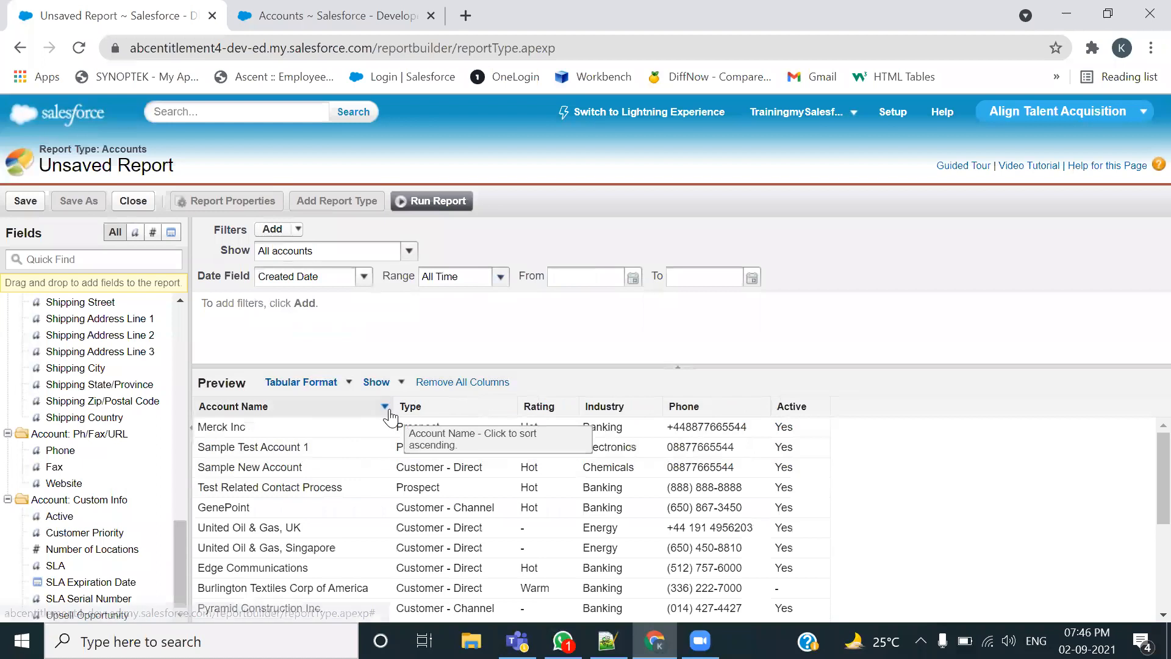
Run the account report and look through the listed records down to the grand total
scroll(747, 446, down, 5)
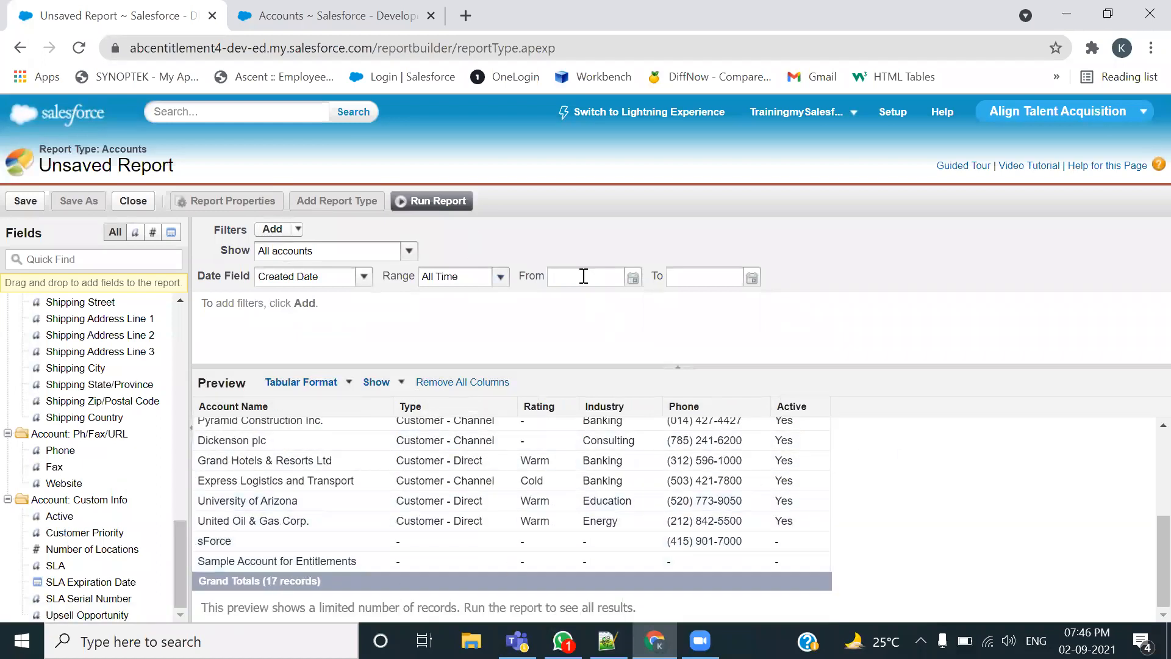
click(441, 202)
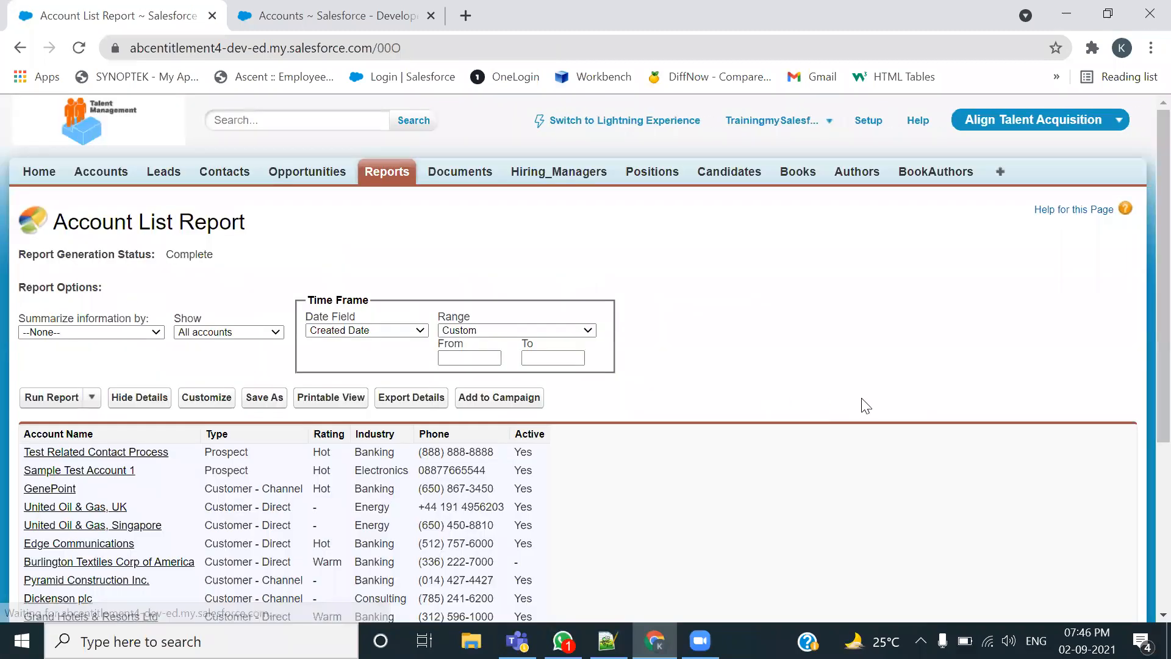
scroll(864, 405, down, 4)
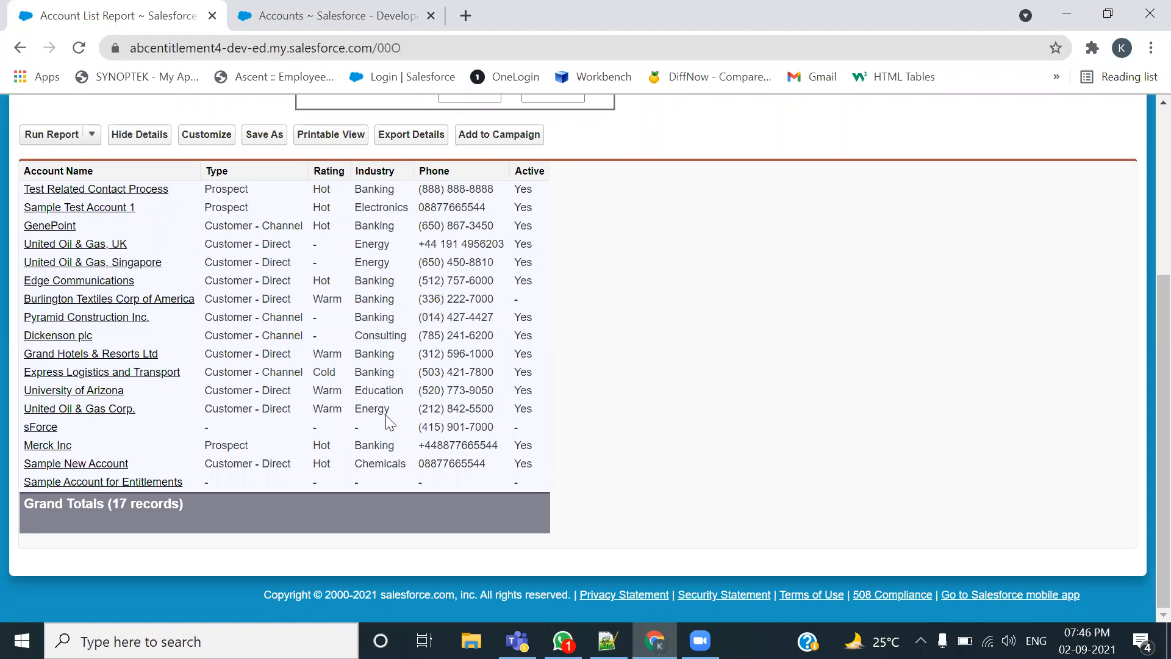
Customize the report with a field filter of Industry equals Banking, and run it to review the filtered accounts
click(207, 134)
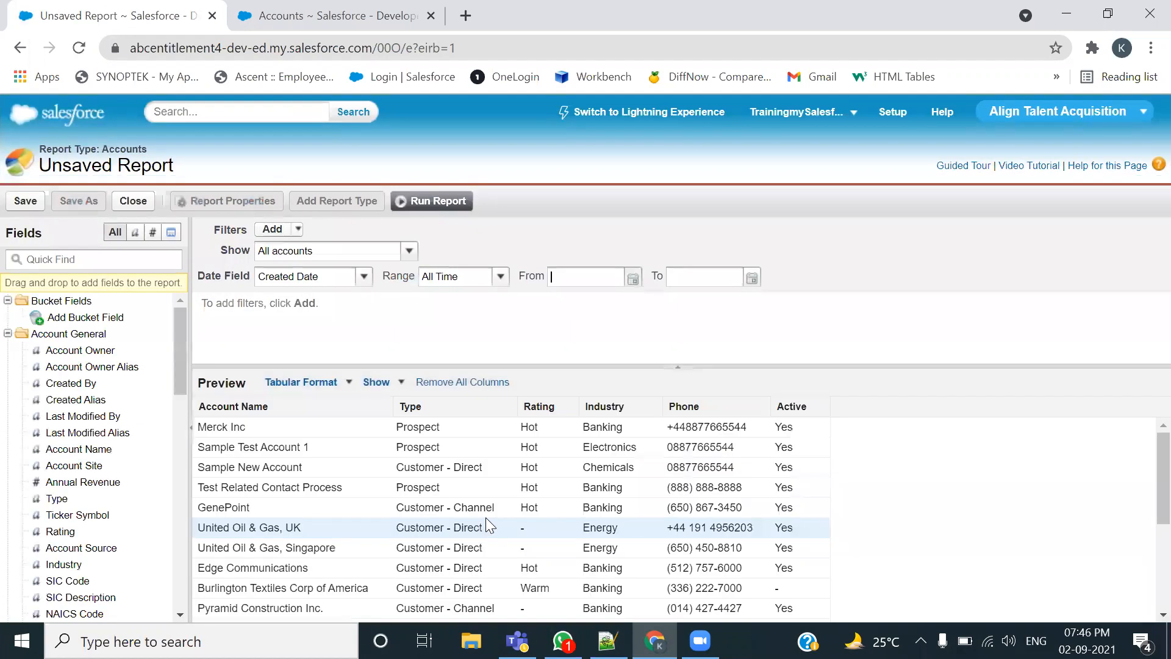
scroll(485, 517, down, 5)
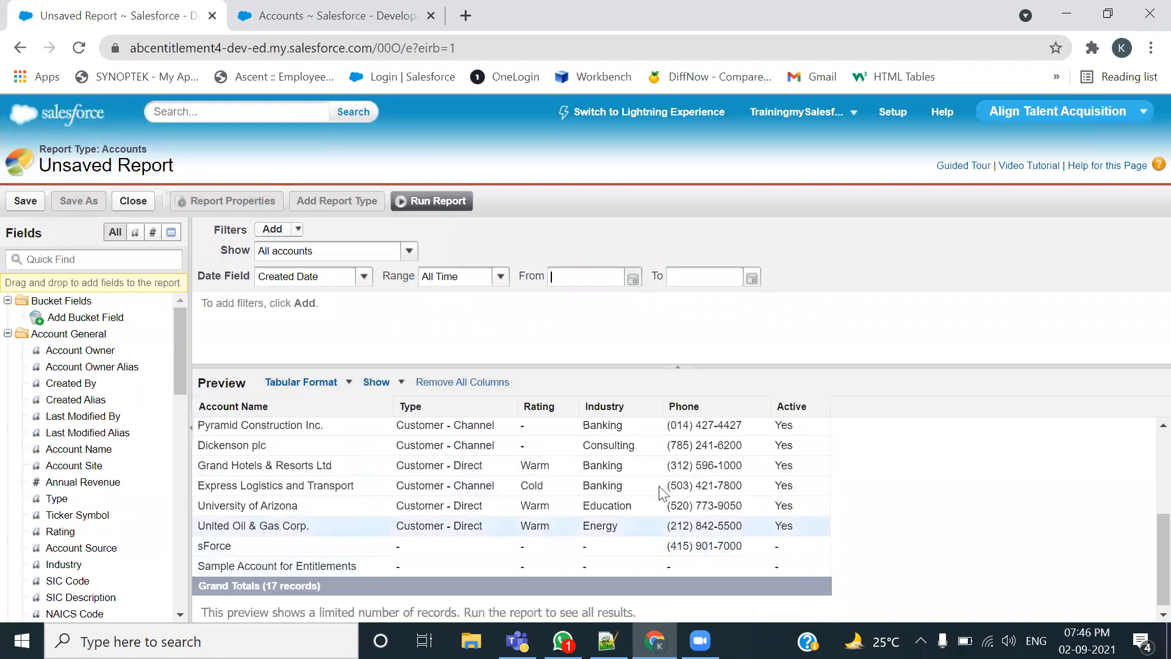
scroll(803, 470, up, 5)
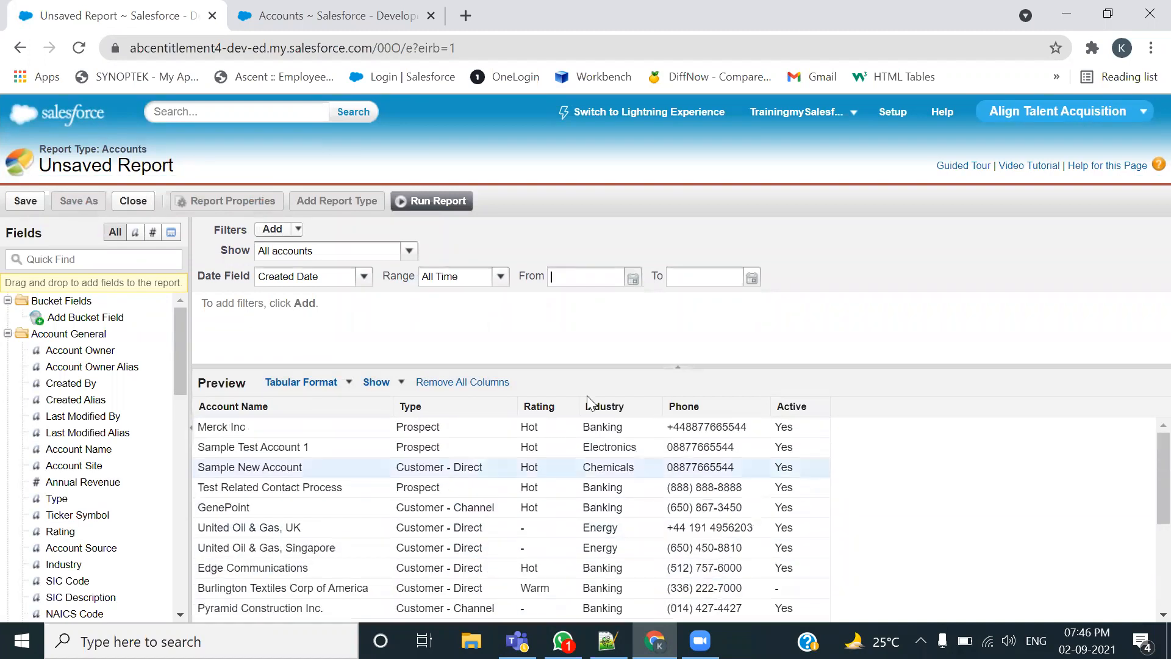
click(298, 229)
click(307, 249)
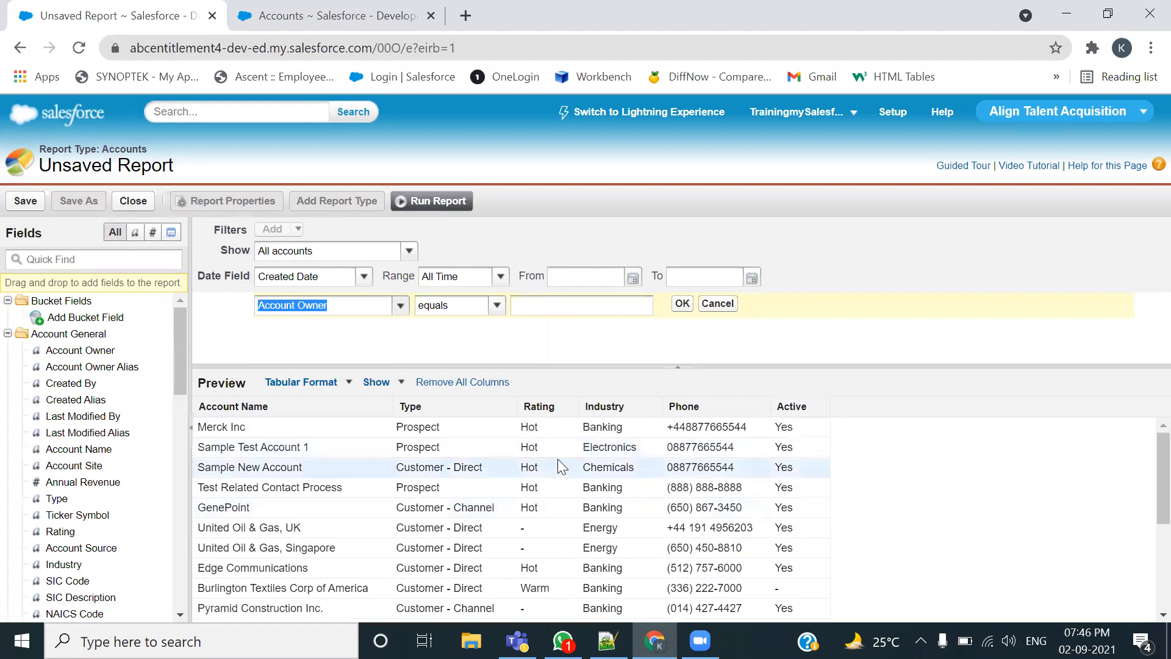
click(400, 305)
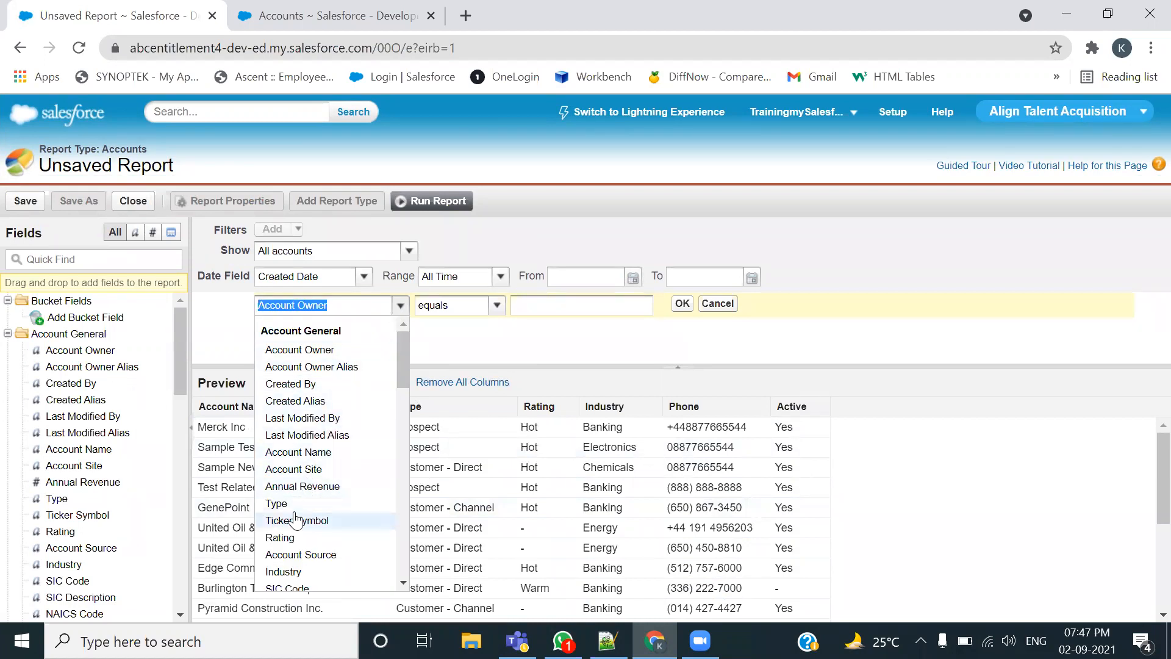
click(285, 571)
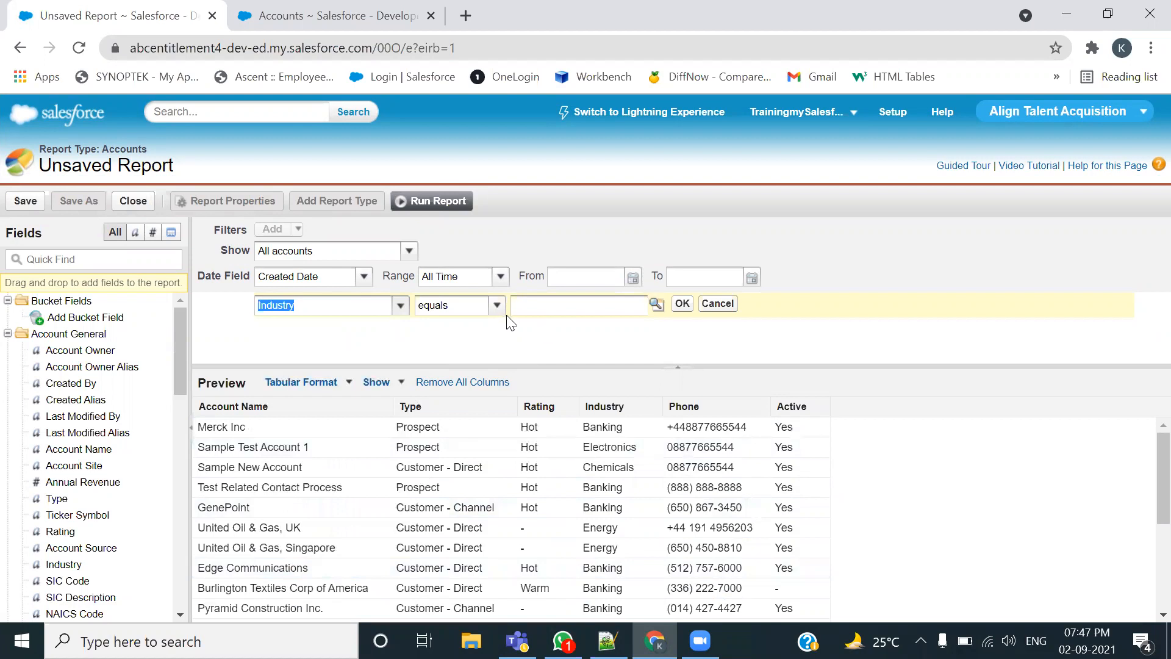
click(658, 303)
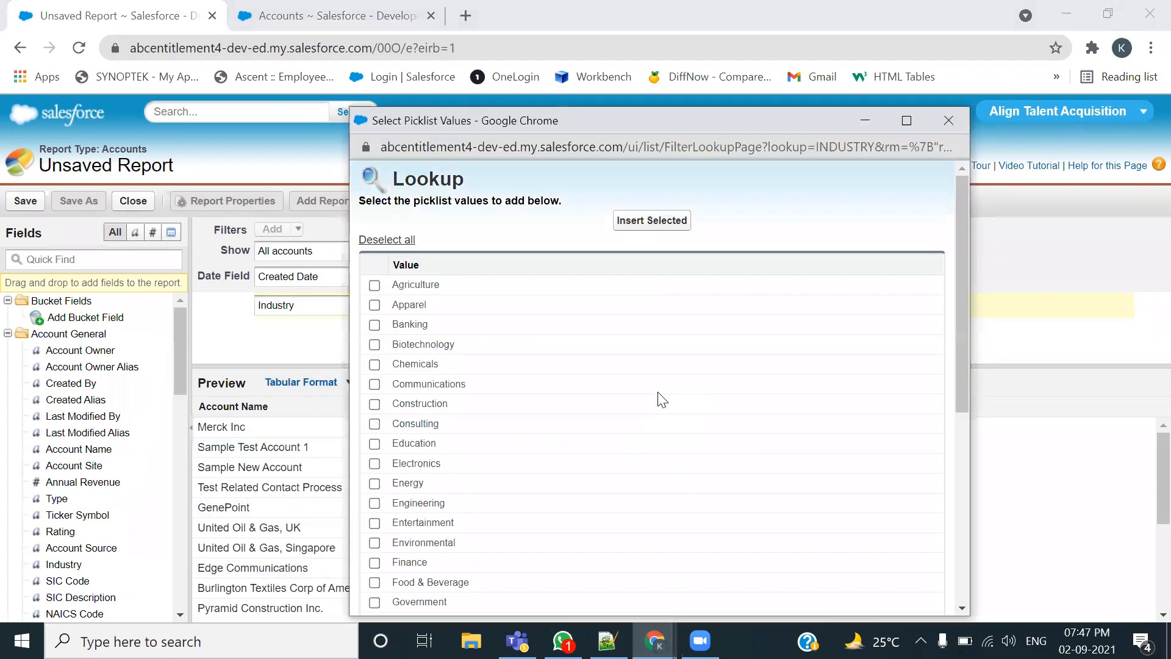
click(375, 324)
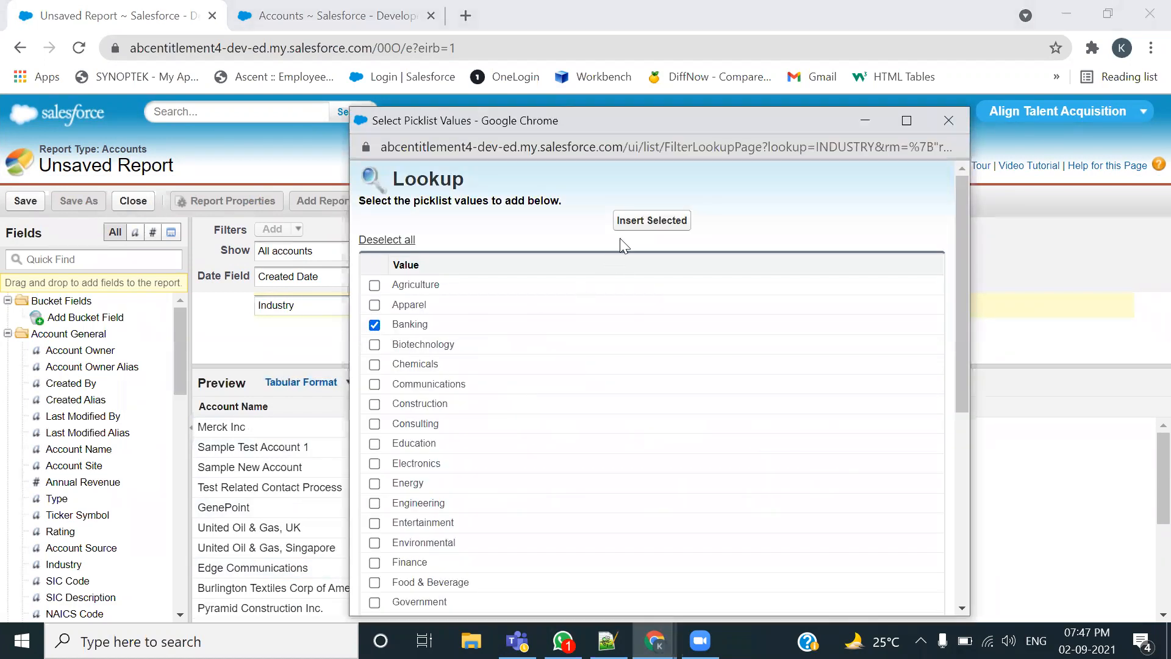
click(650, 220)
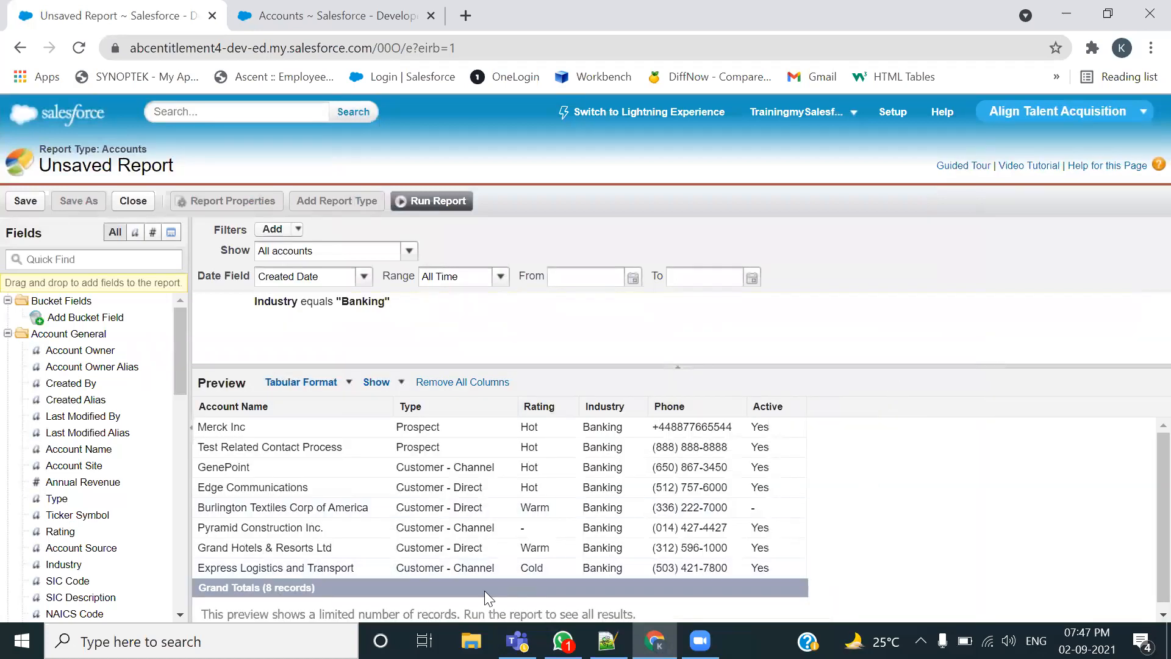
click(452, 203)
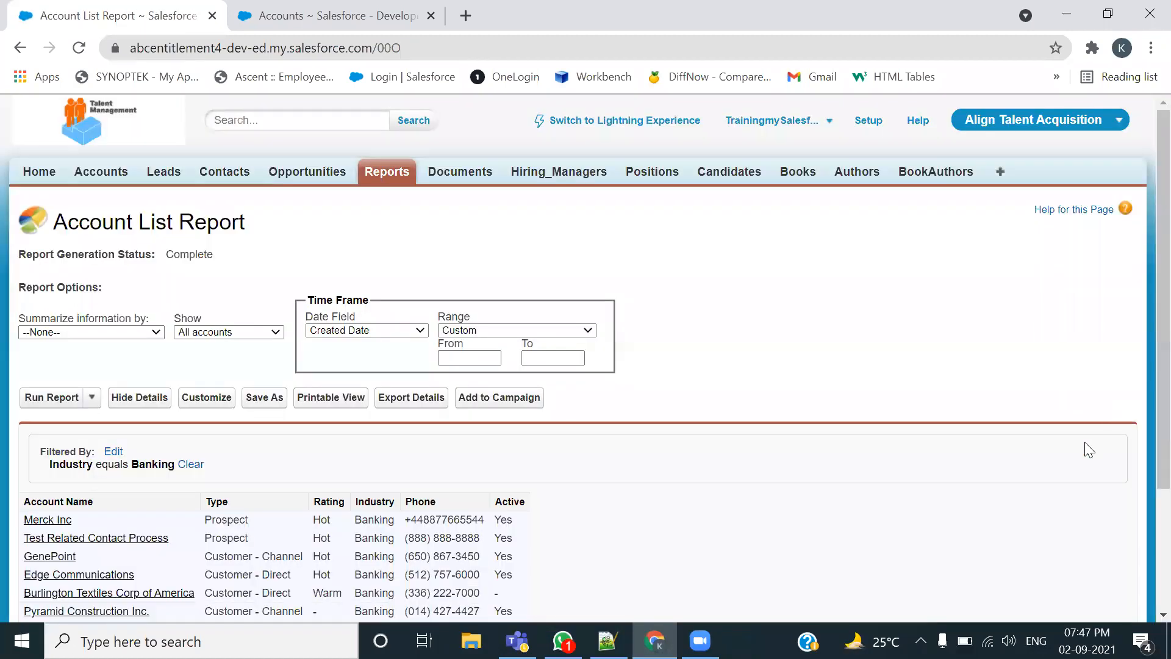
scroll(1085, 444, down, 3)
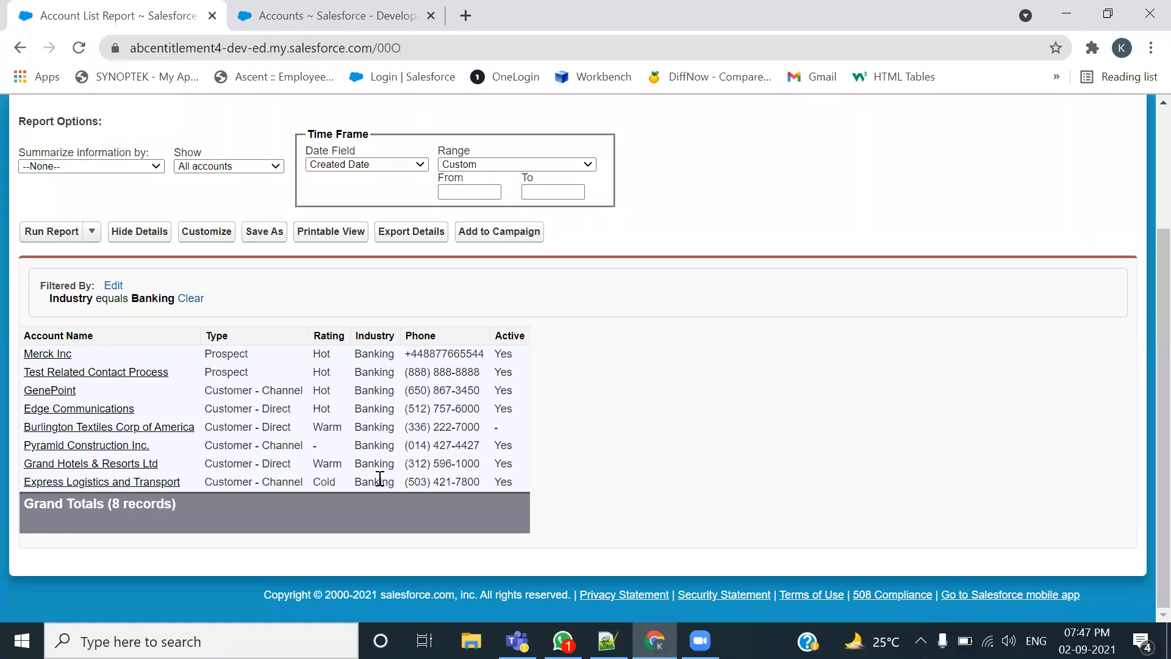
Customize the report again and add a row limit of 5, sorted by Account Name, Ascending
click(210, 231)
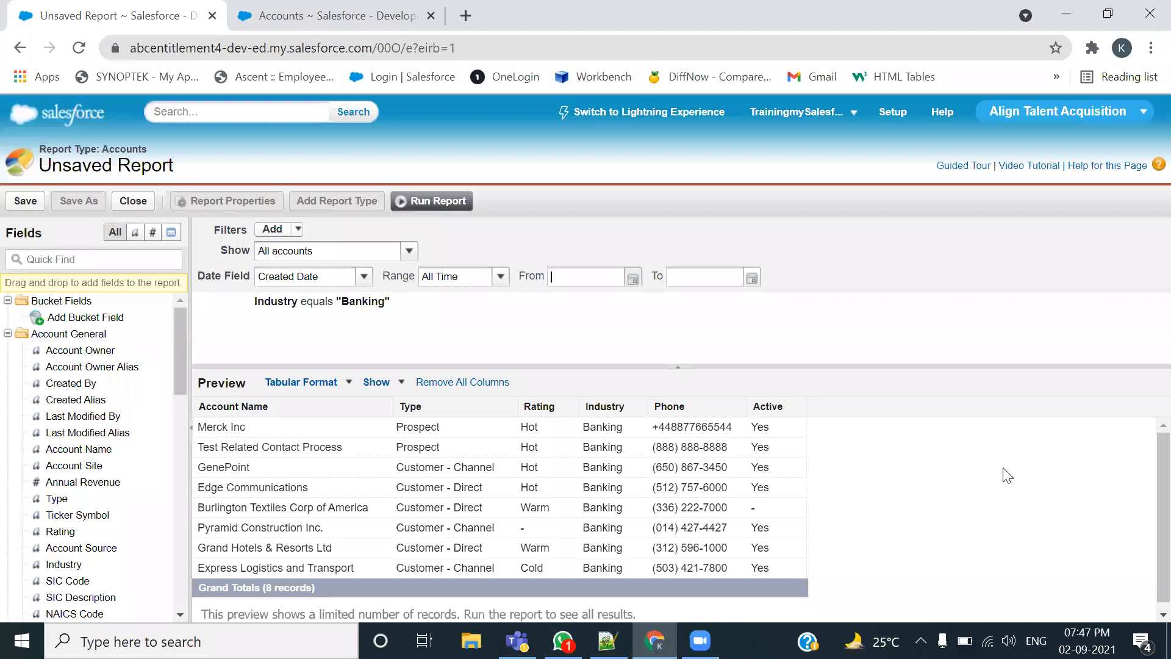
click(298, 230)
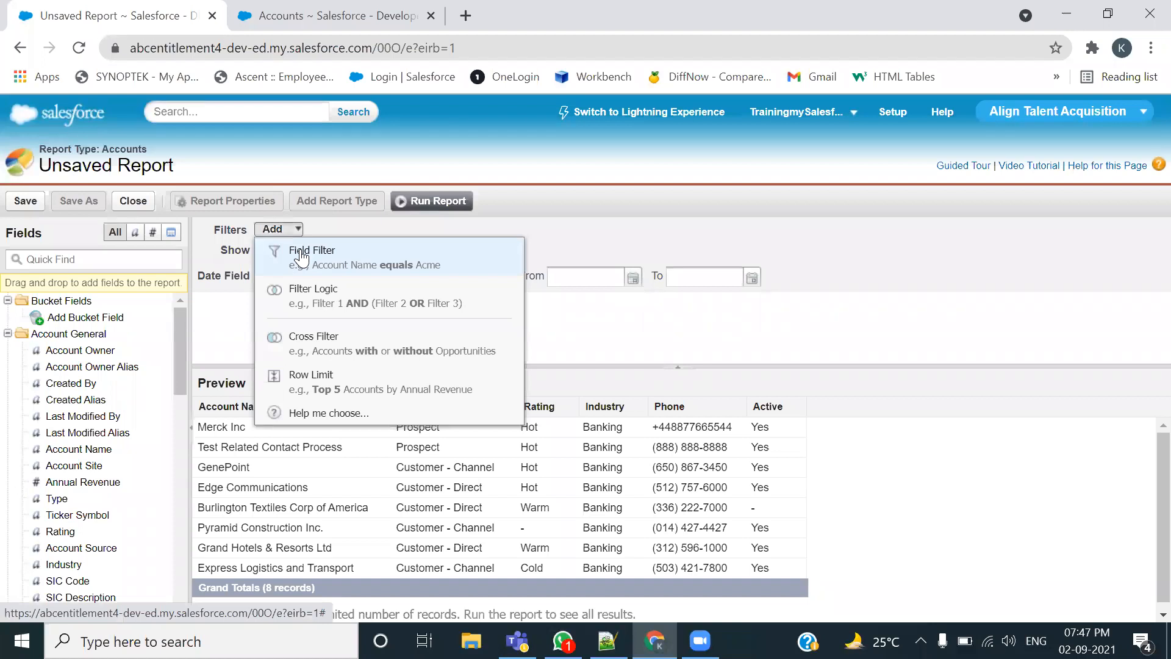
click(312, 381)
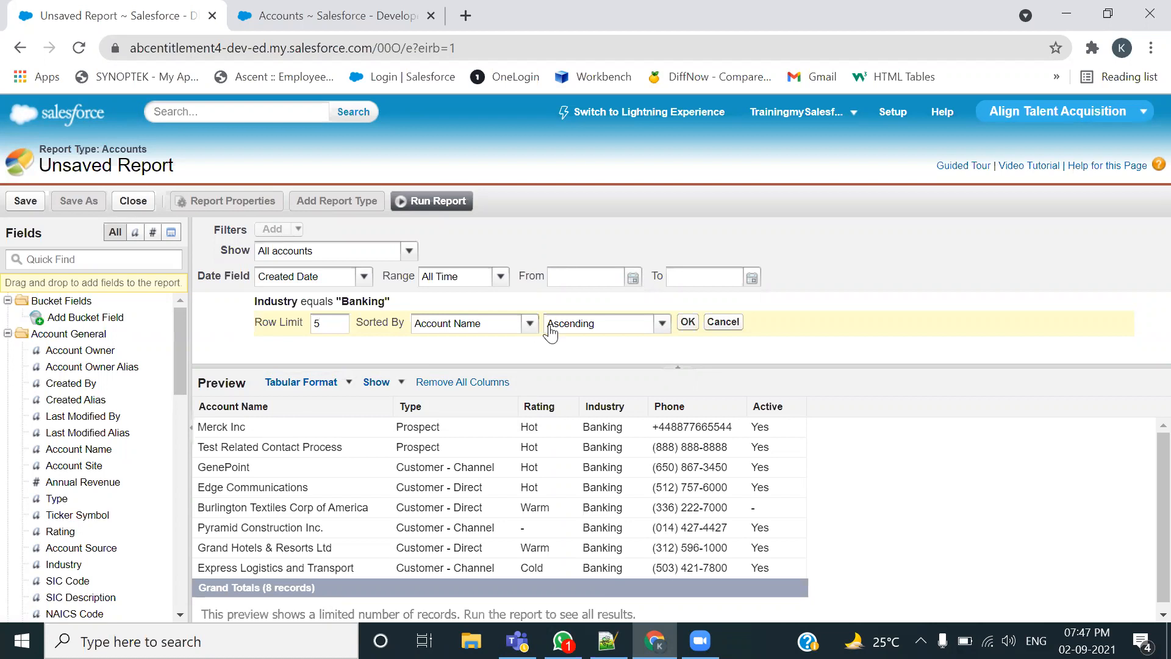
click(515, 329)
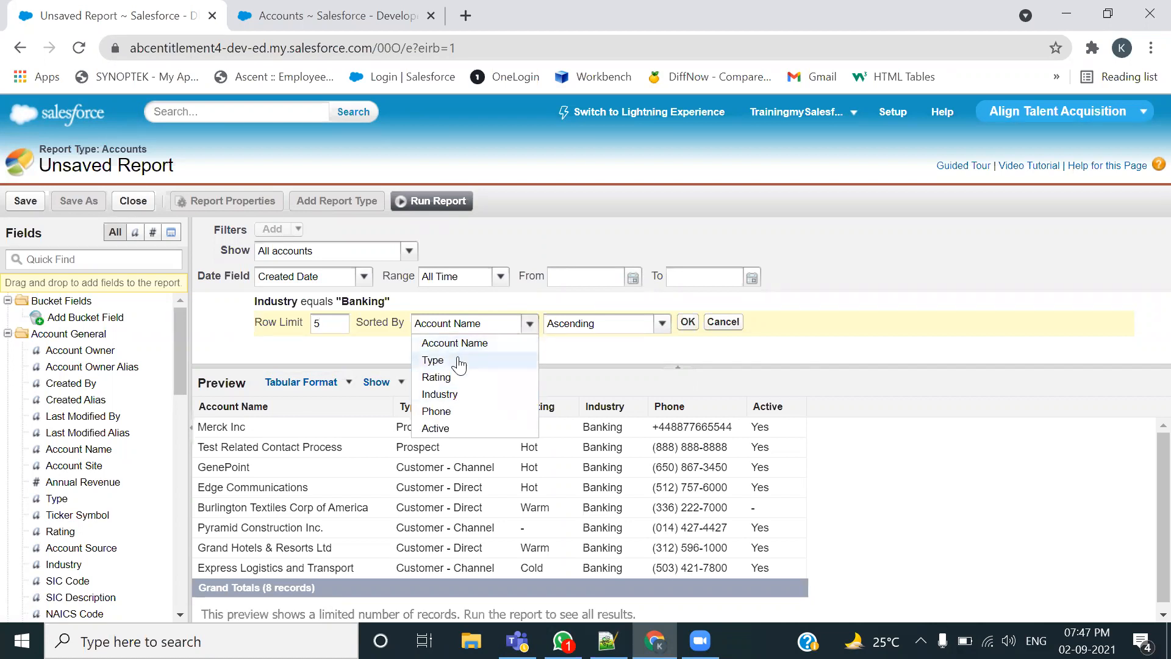
click(455, 330)
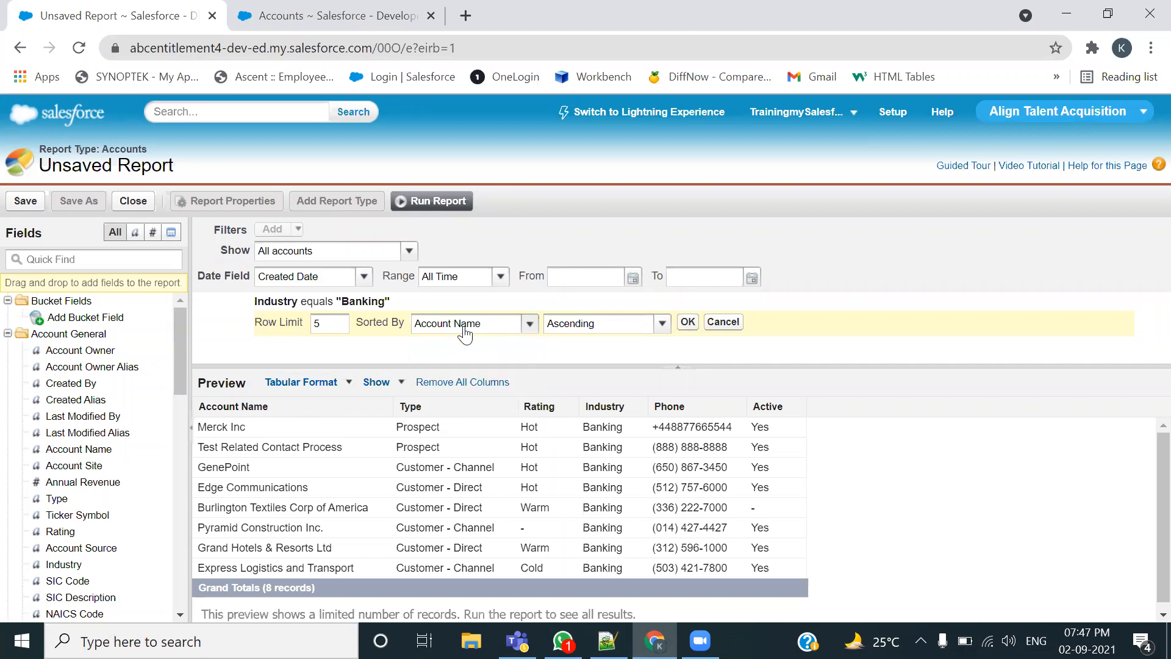
click(663, 330)
click(663, 330)
click(687, 323)
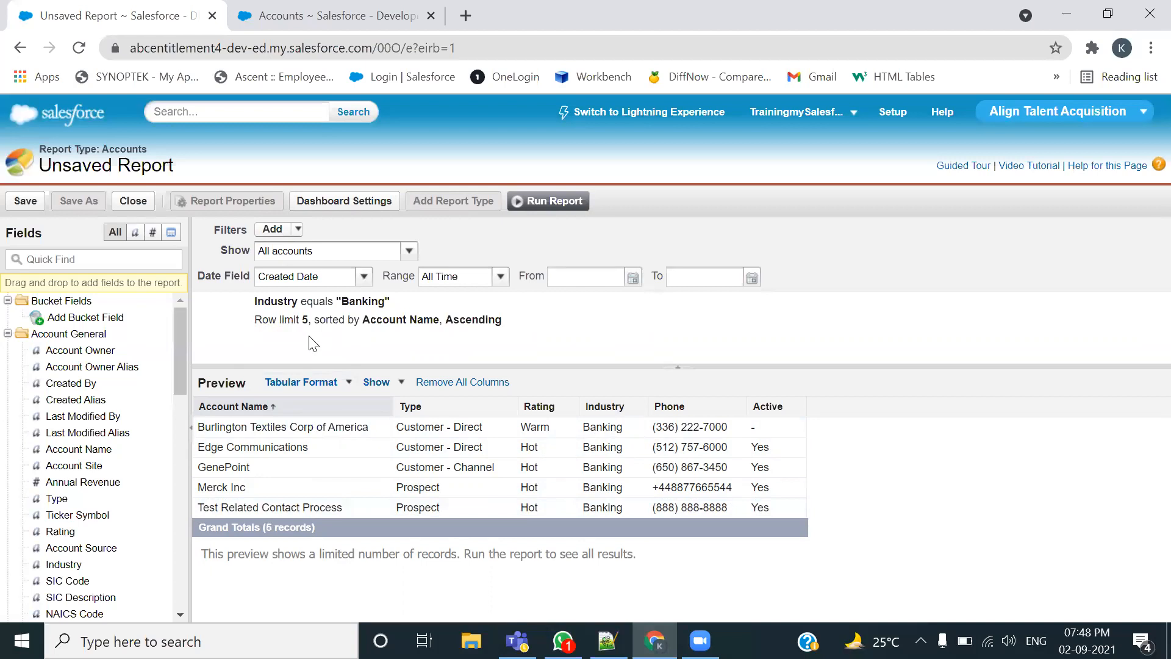
Check the UseCase 4 requirement in Notepad++, and return to Salesforce in Chrome to run the row-limited report
mouse_move(309, 324)
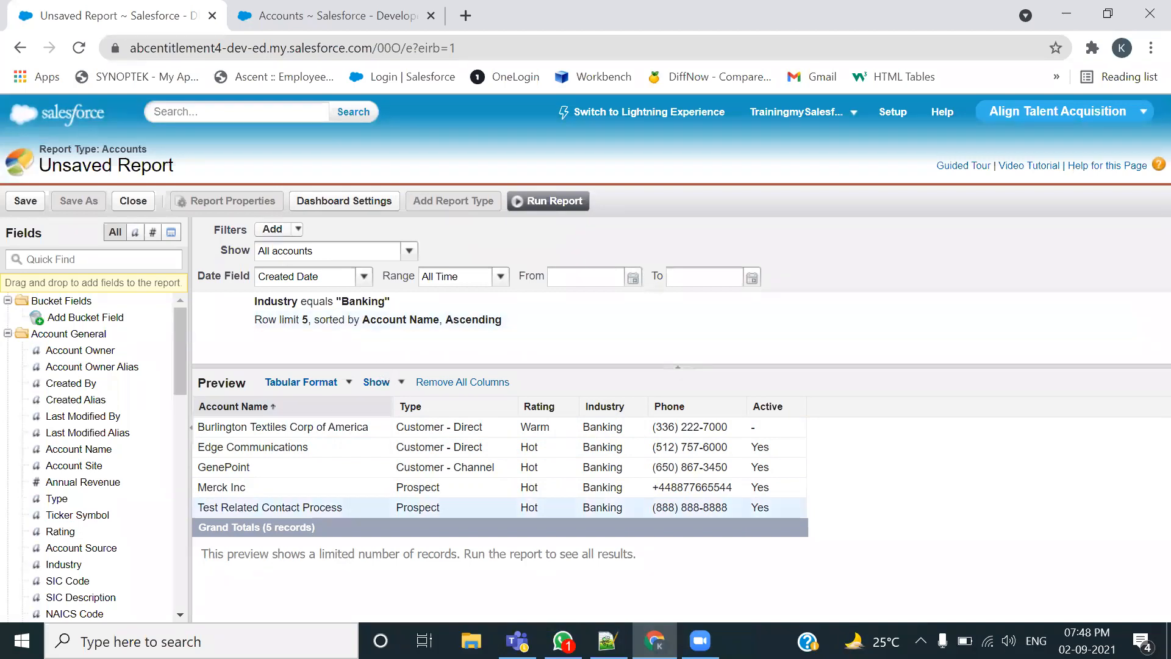
key(alt+Tab)
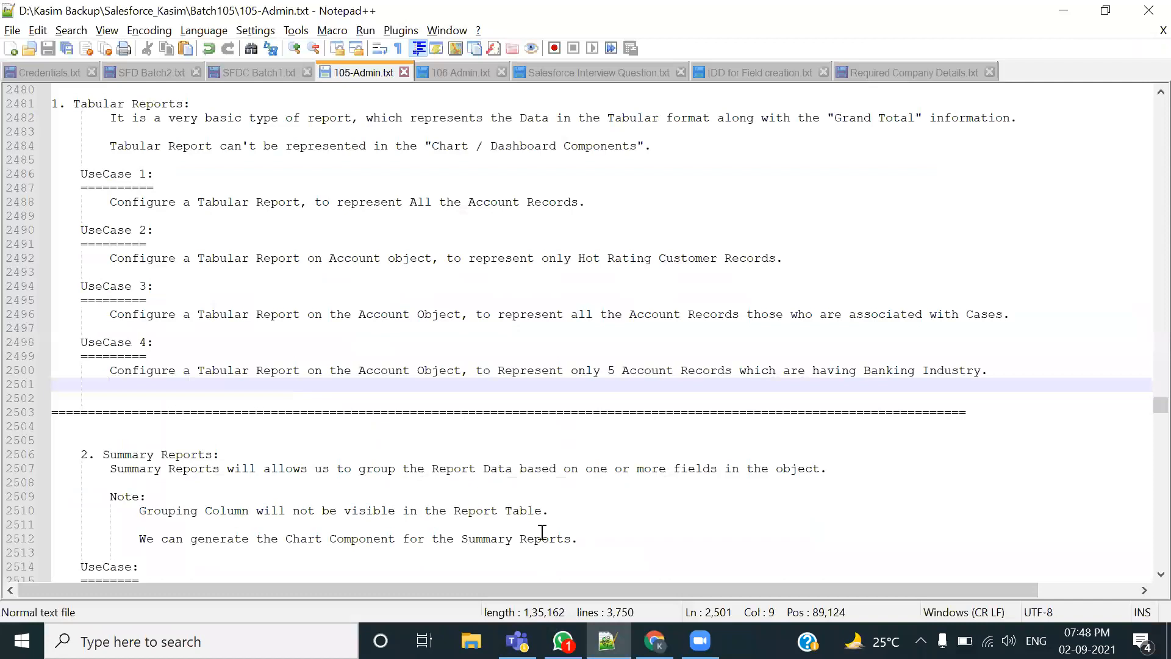
key(alt+Tab)
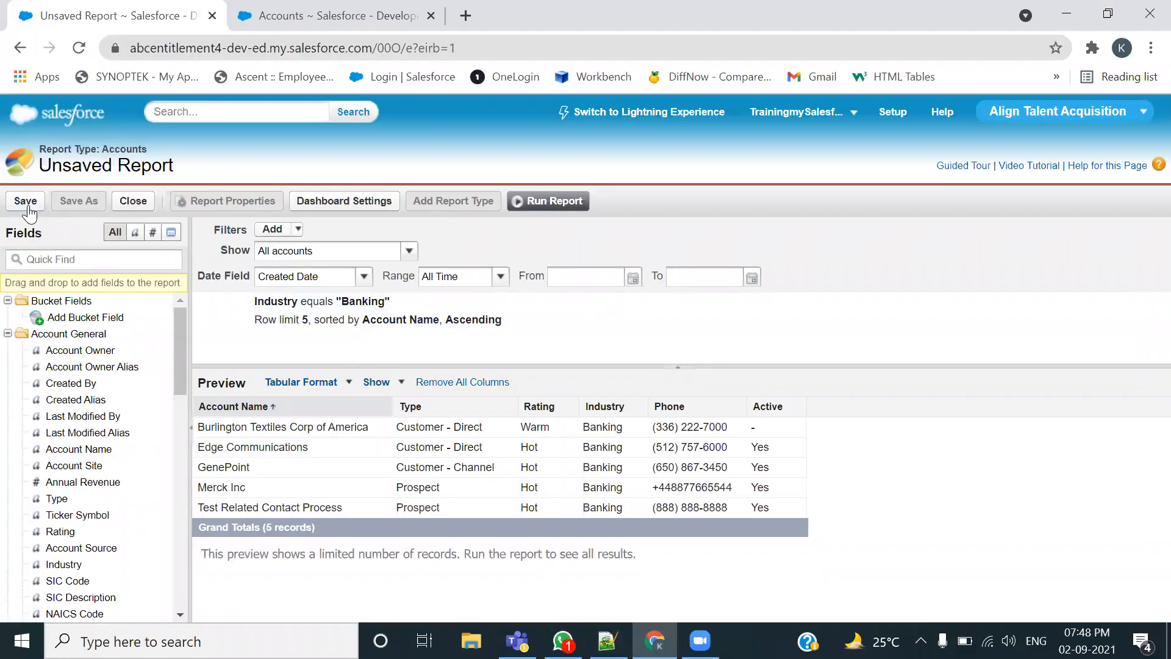
click(549, 201)
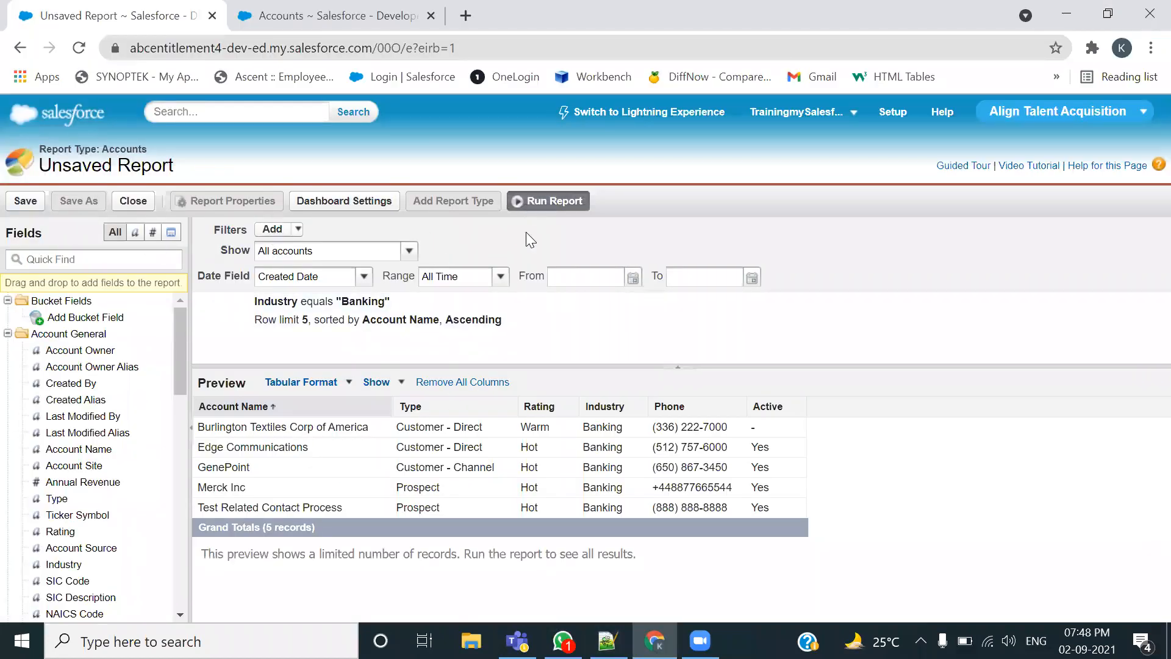
scroll(189, 451, down, 3)
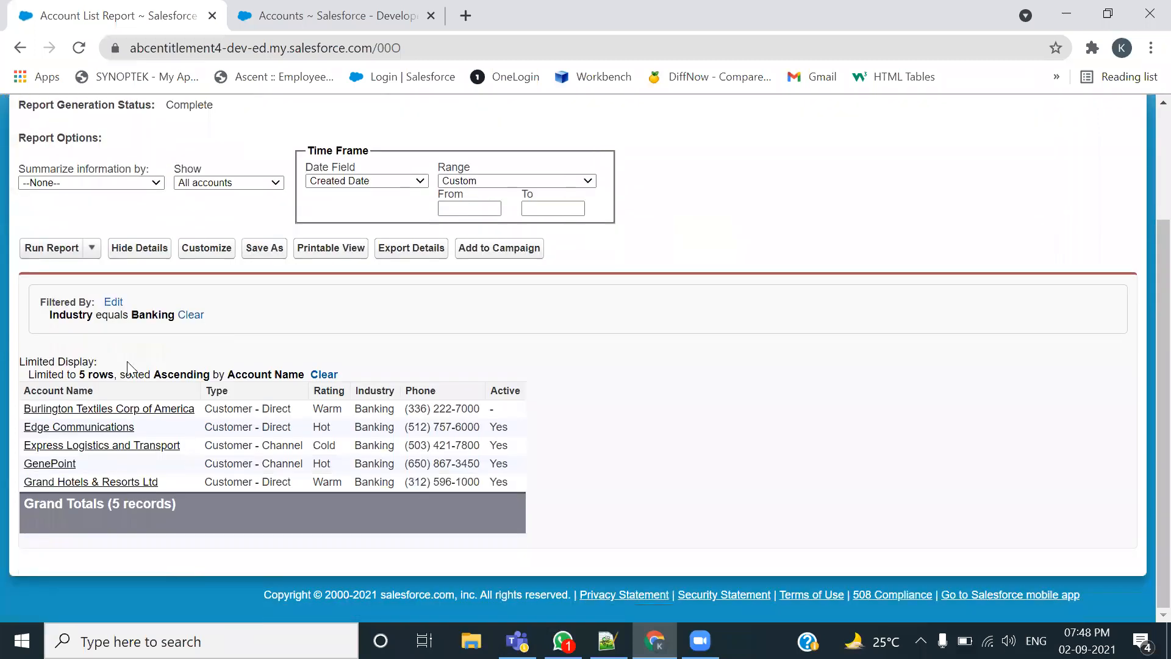
Save the report as Tabular:Usecase4 with the same text as its description, in the Align HR Reports folder
click(264, 247)
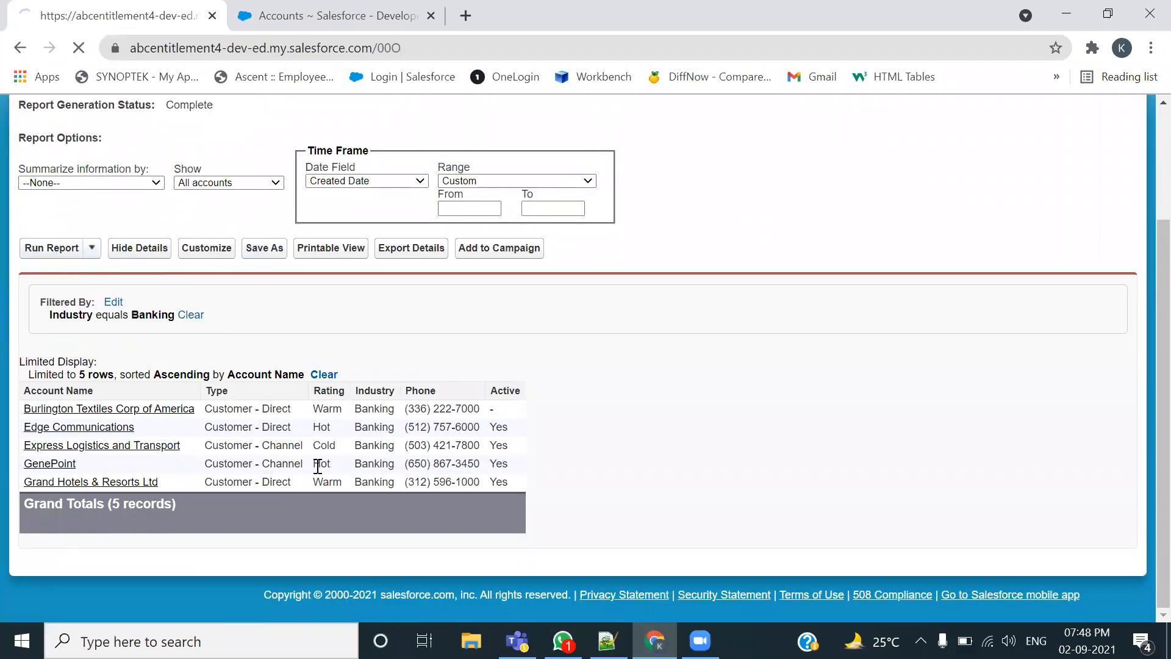
click(330, 340)
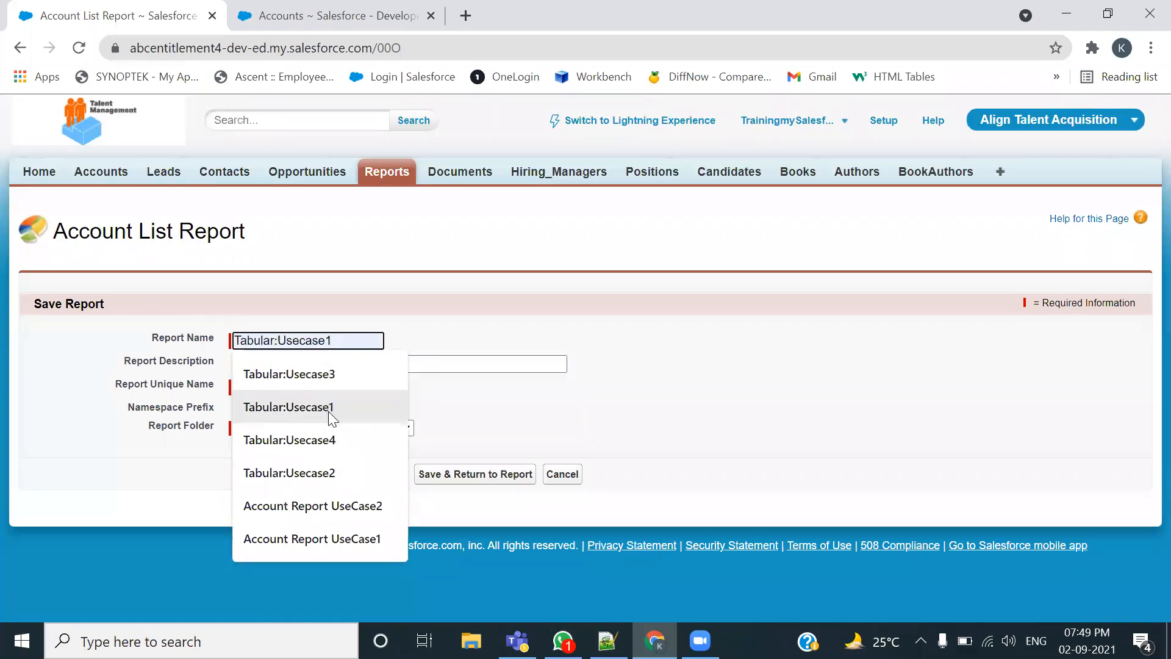
click(328, 440)
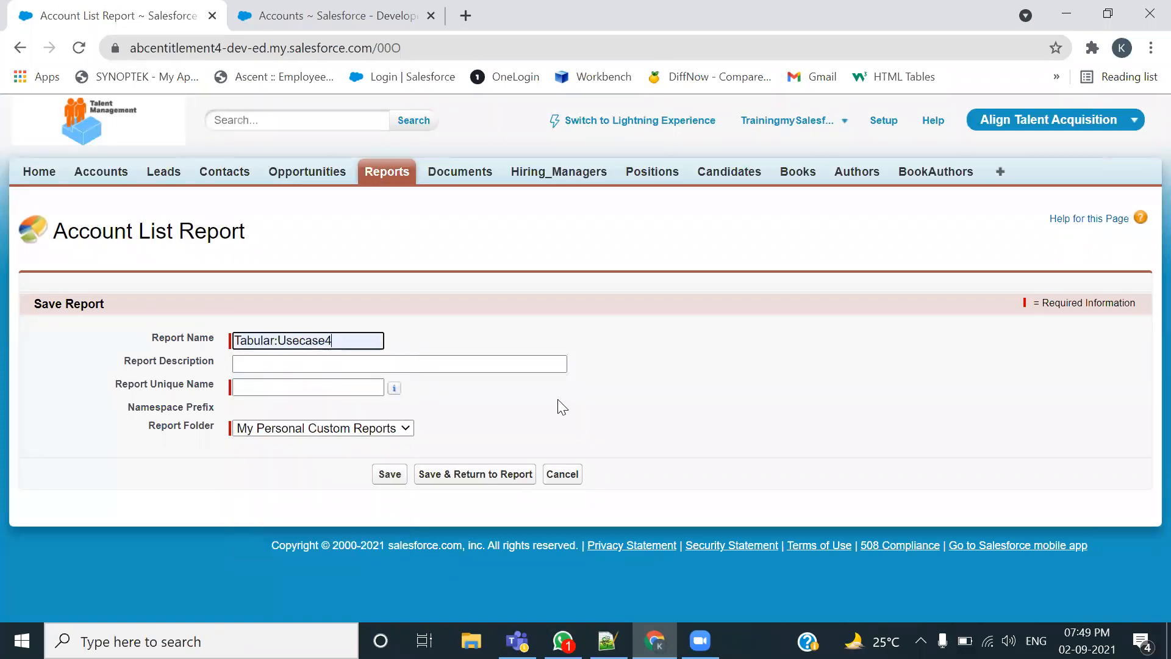
key(alt+Tab)
key(alt+Tab)
drag(345, 341, 200, 346)
key(ctrl+c)
click(238, 364)
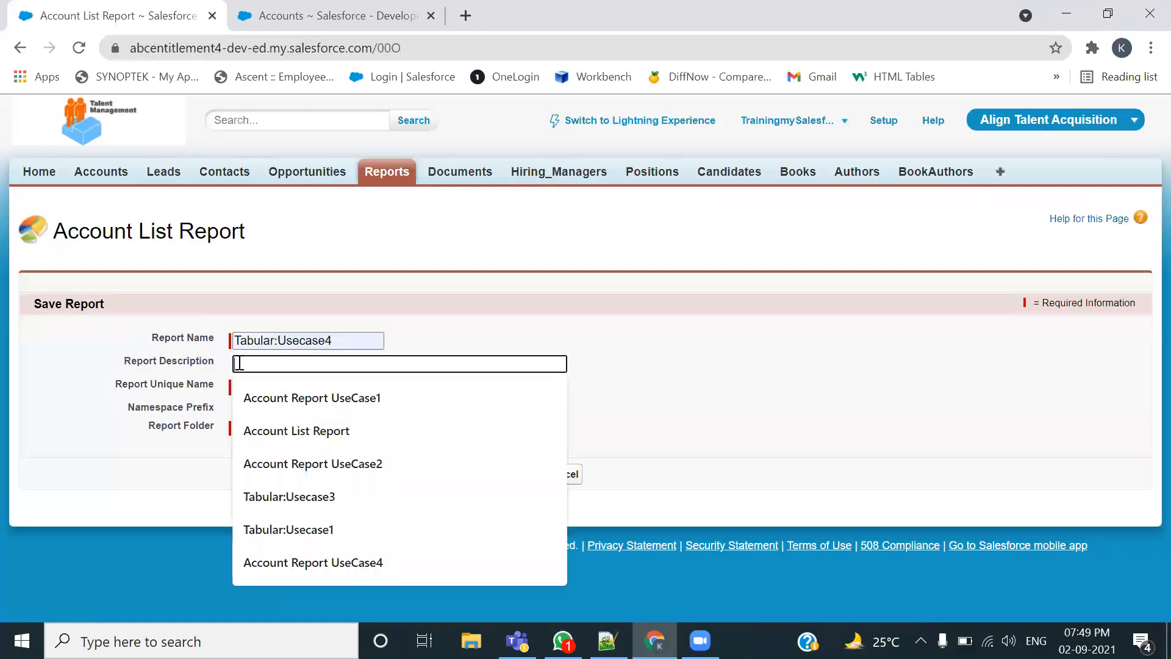
key(ctrl+v)
click(388, 429)
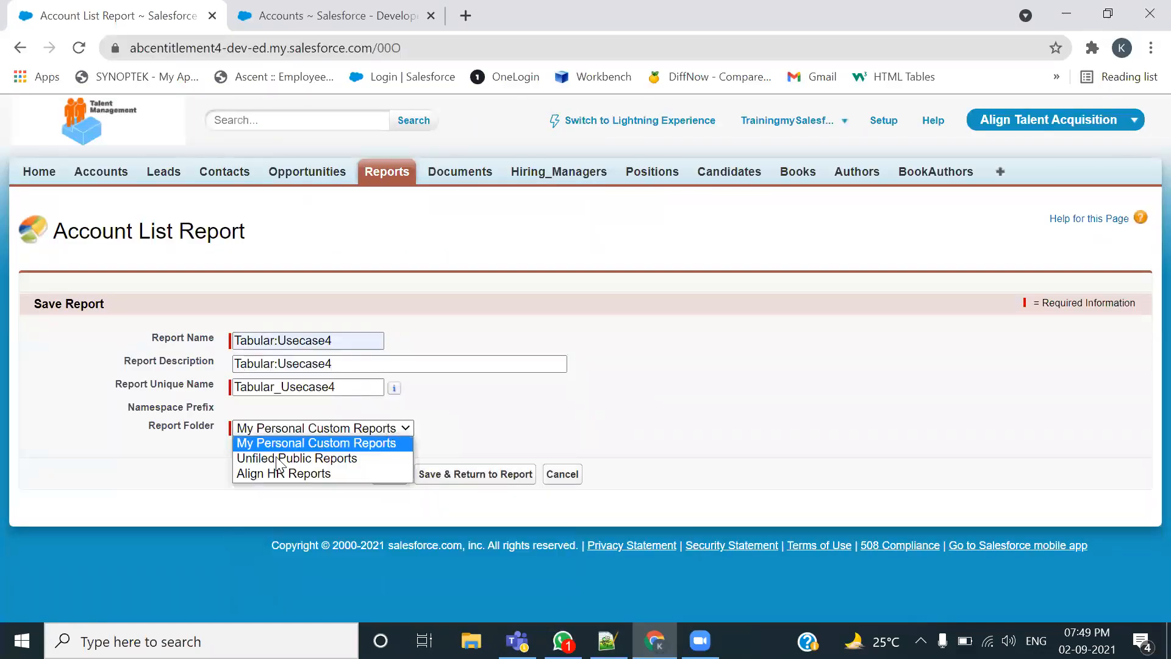
click(247, 473)
click(389, 476)
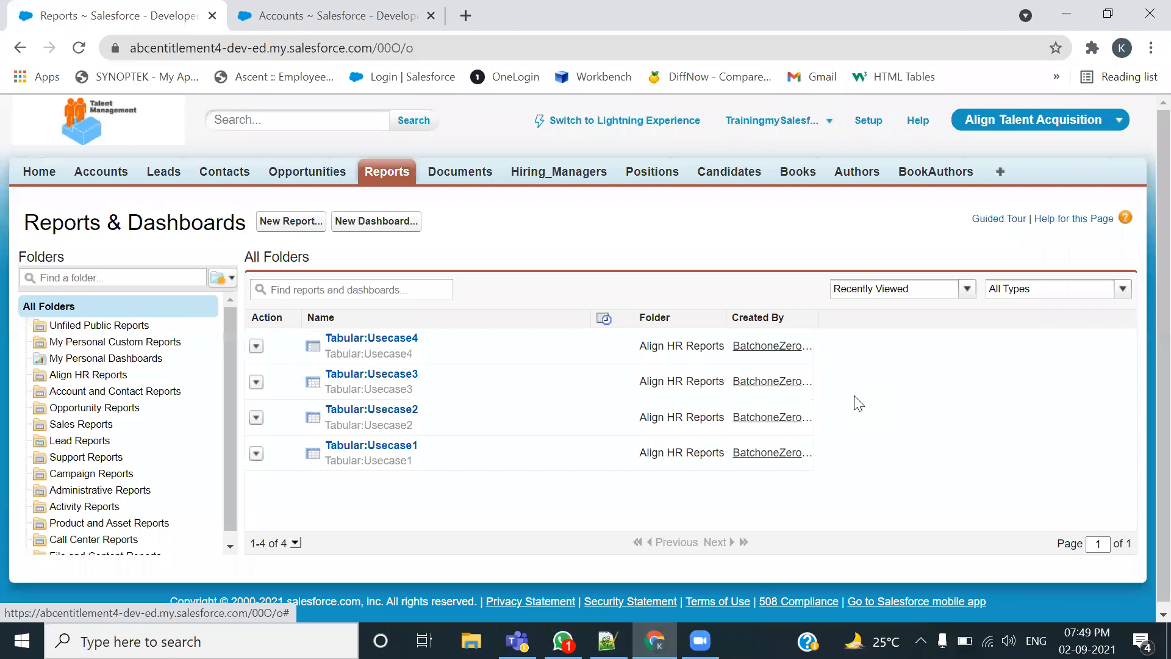
Switch to Notepad++ and review the Summary Reports notes and their use cases in 105-Admin.txt
key(alt+Tab)
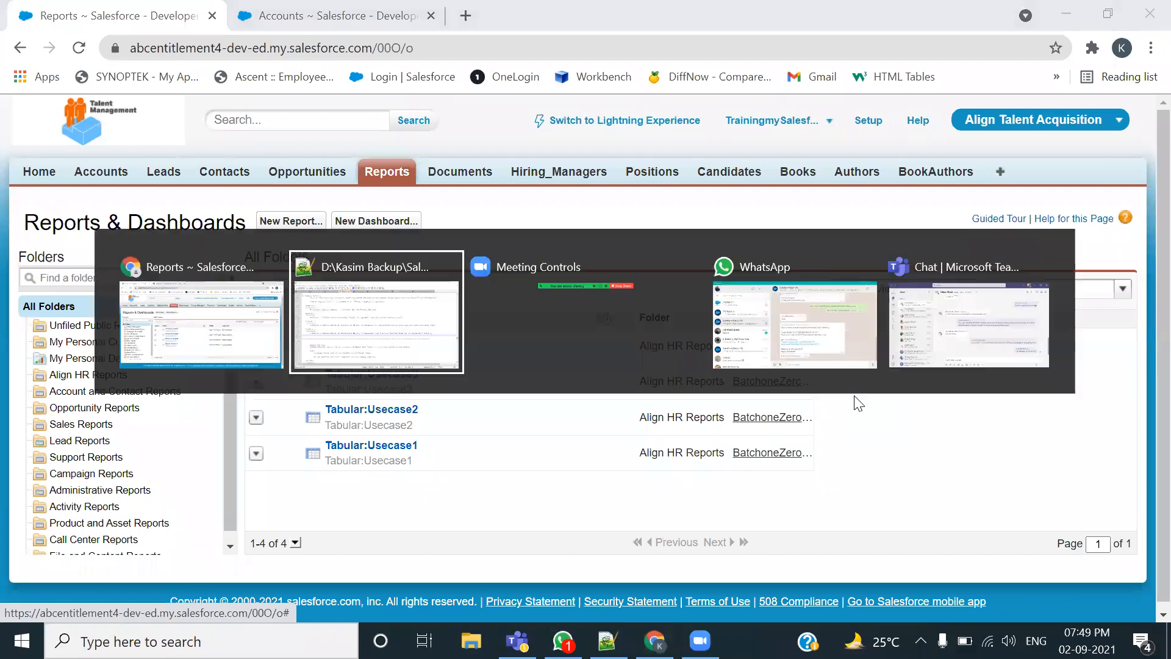
scroll(397, 480, down, 3)
scroll(397, 479, down, 3)
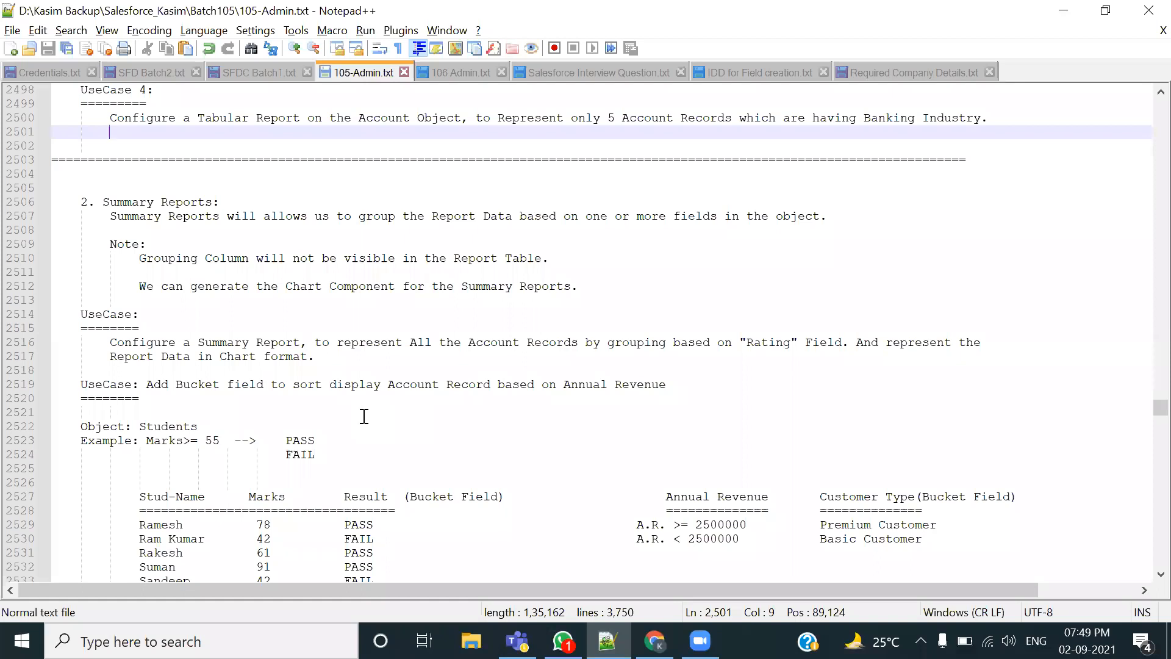
scroll(369, 394, down, 1)
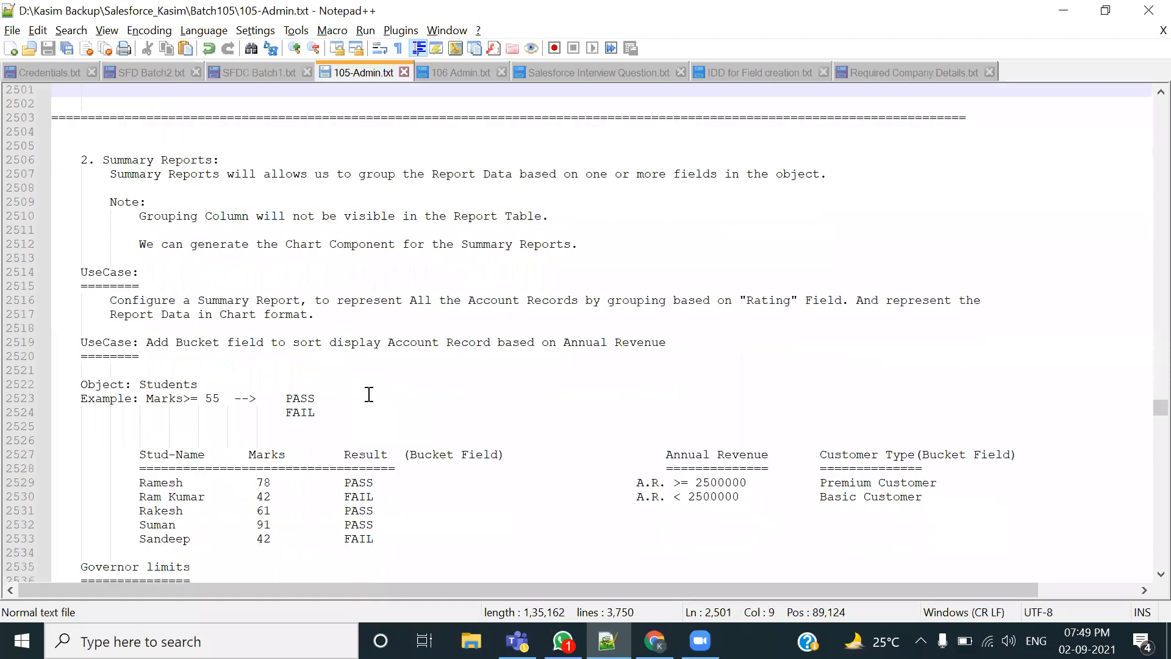
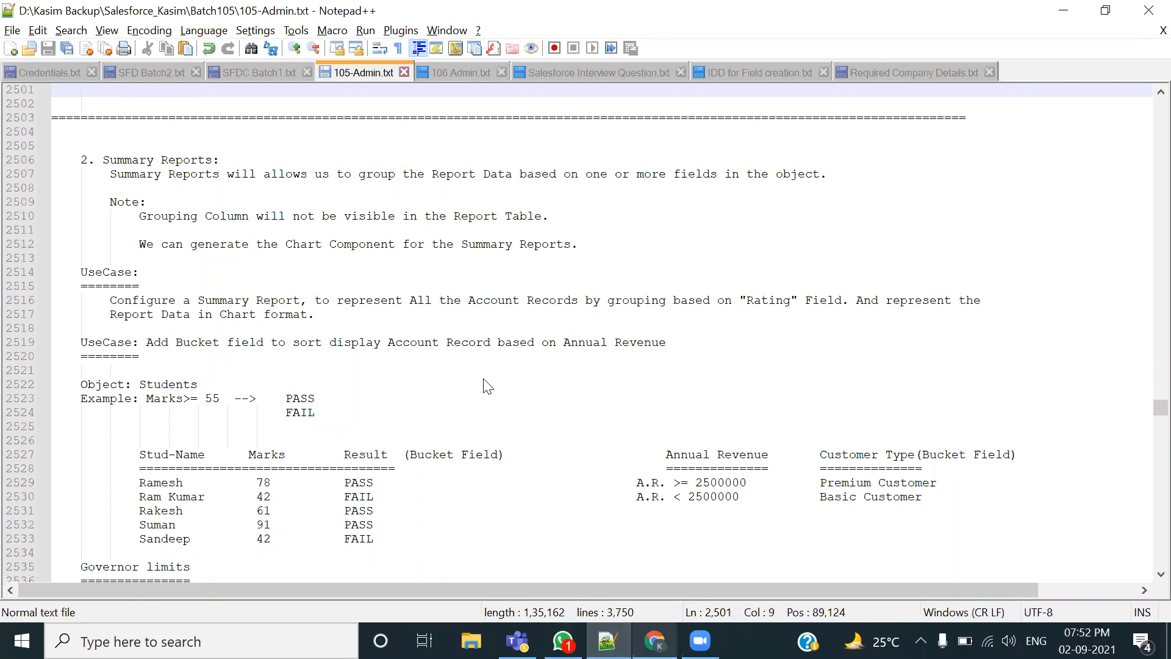
Return to Salesforce in Chrome, open Tabular:Usecase4 for customizing, and examine the preview's options beside Remove All Columns
key(alt+Tab)
click(403, 339)
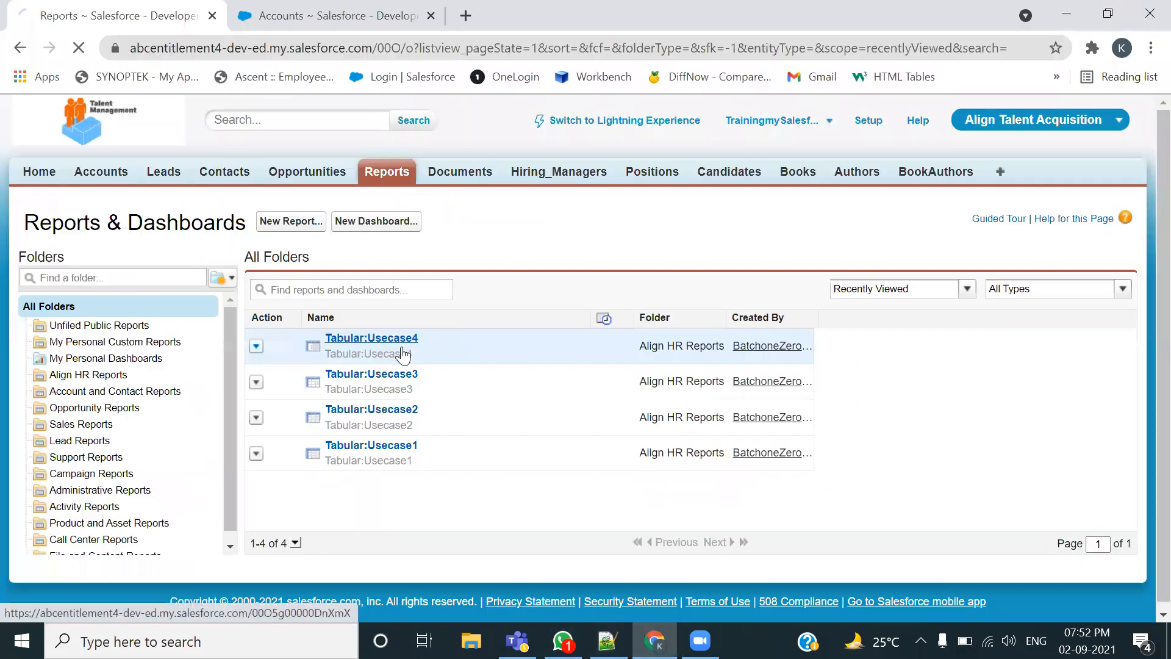
scroll(414, 445, down, 2)
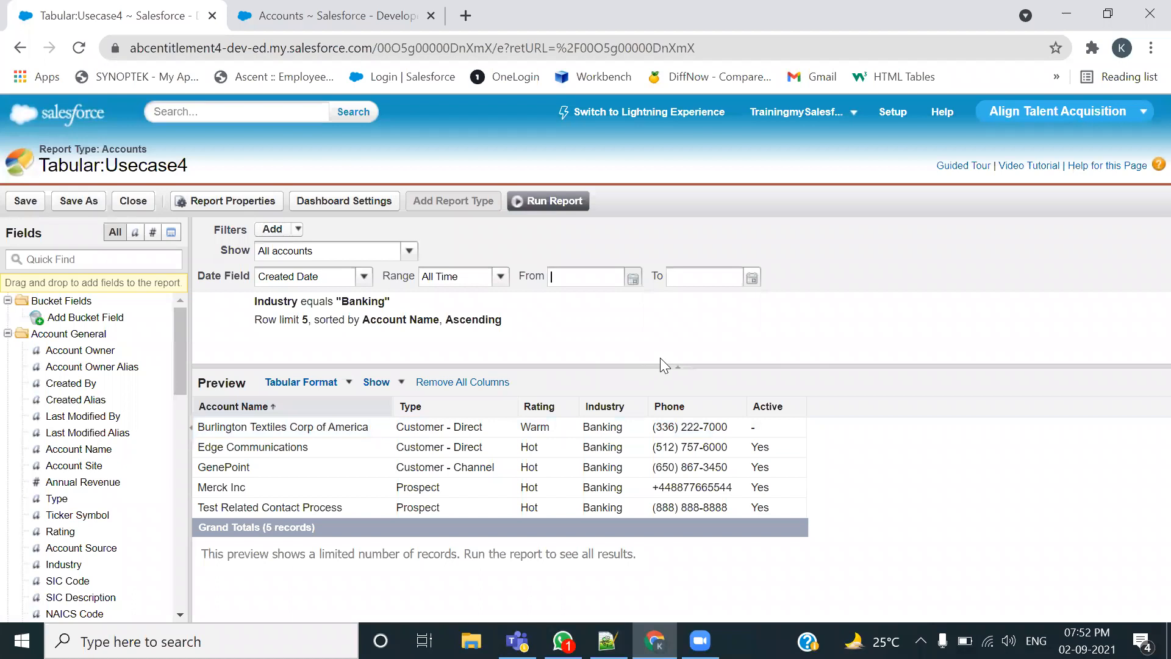
click(622, 556)
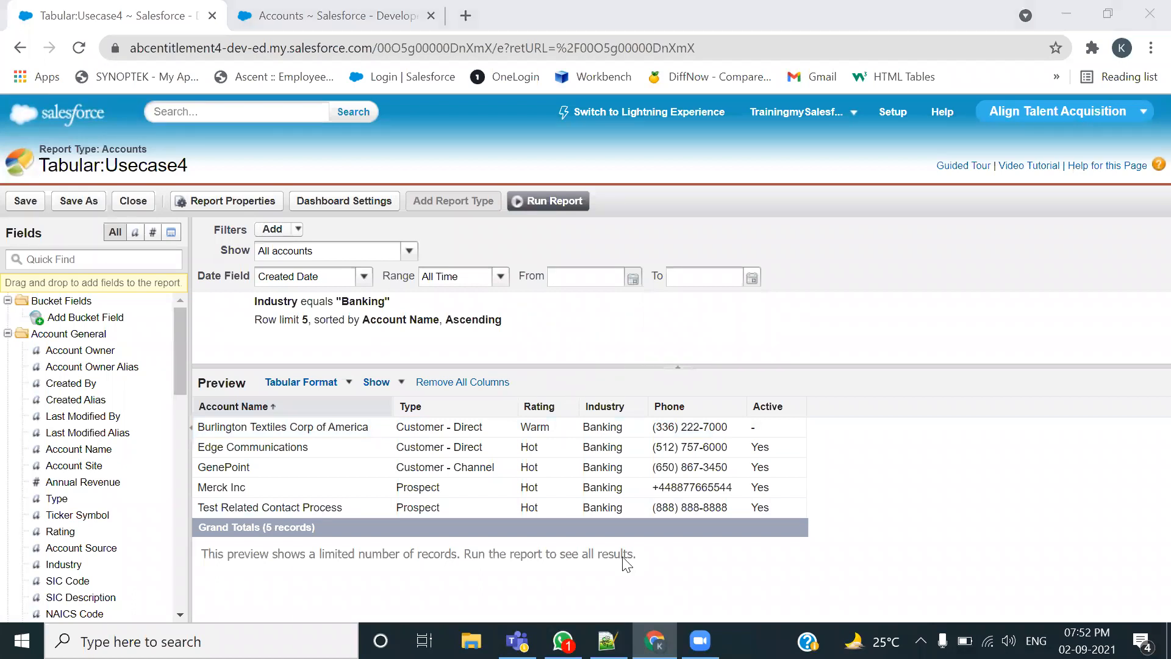
mouse_move(528, 367)
mouse_down()
mouse_move(662, 381)
mouse_move(661, 360)
mouse_move(516, 369)
mouse_up()
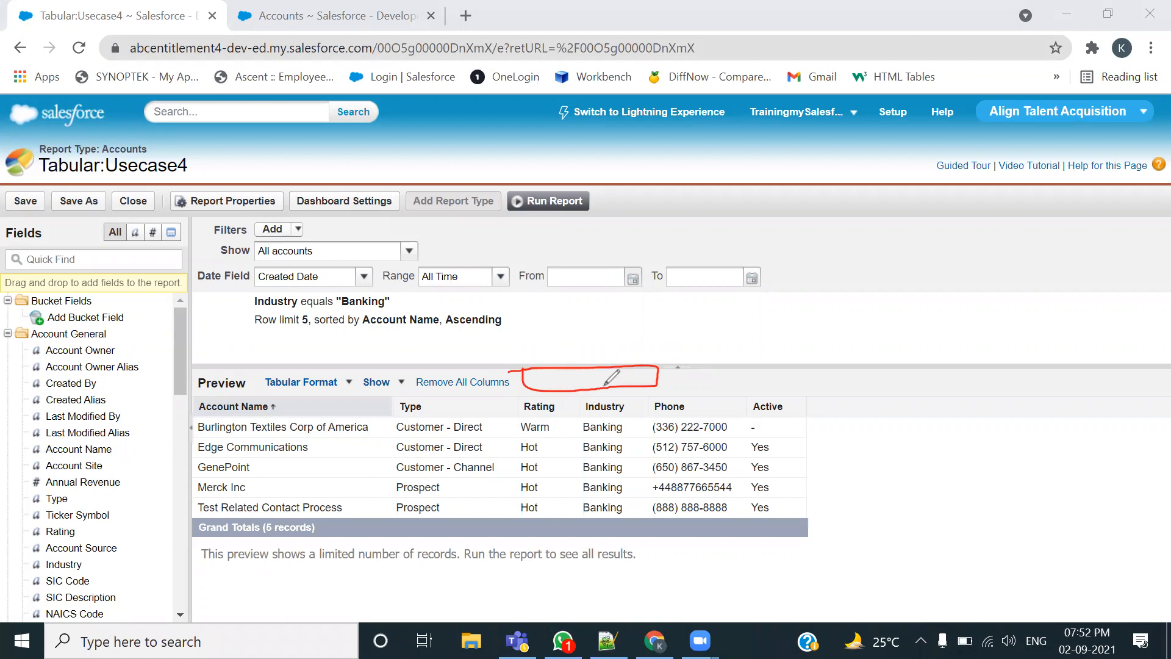
click(758, 151)
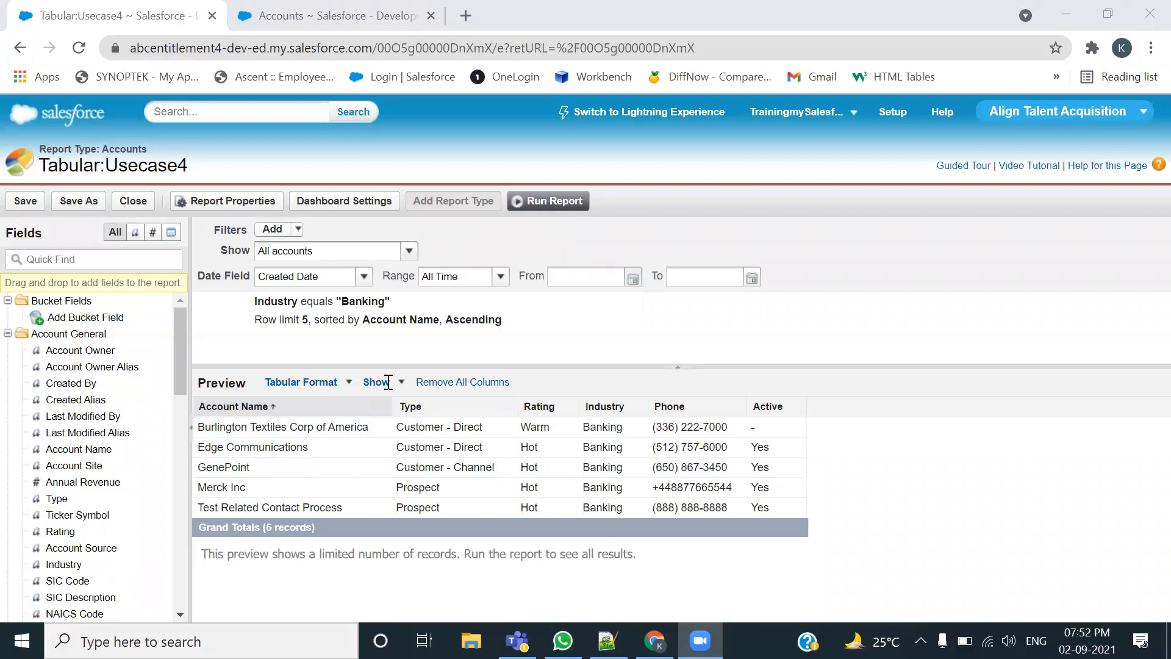
Switch to Notepad++ and review question 34 on report and dashboard component types in Salesforce Interview Question.txt
key(alt+Tab)
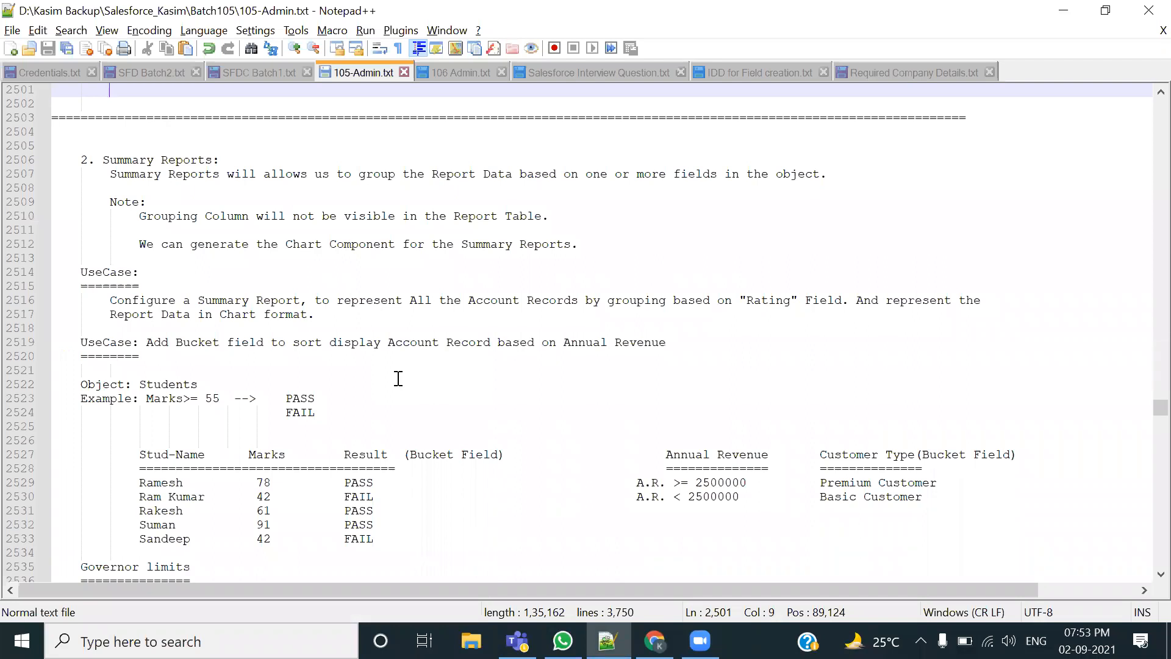
scroll(360, 348, up, 4)
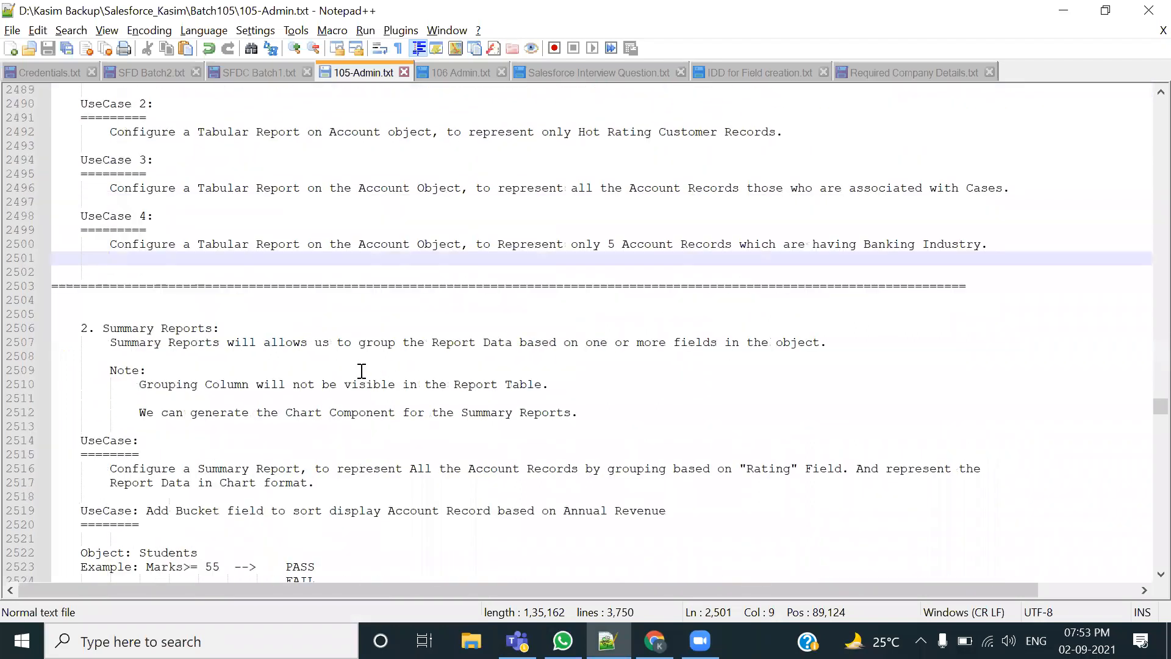
scroll(361, 371, up, 4)
click(566, 71)
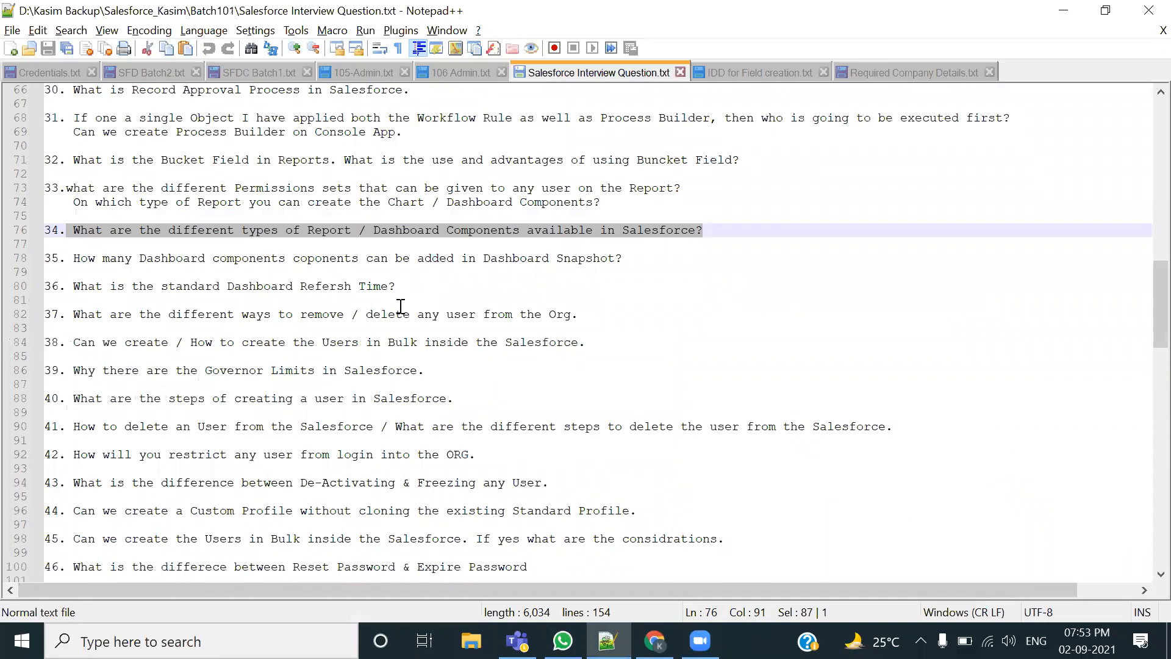
click(463, 297)
drag(74, 230, 707, 232)
click(436, 286)
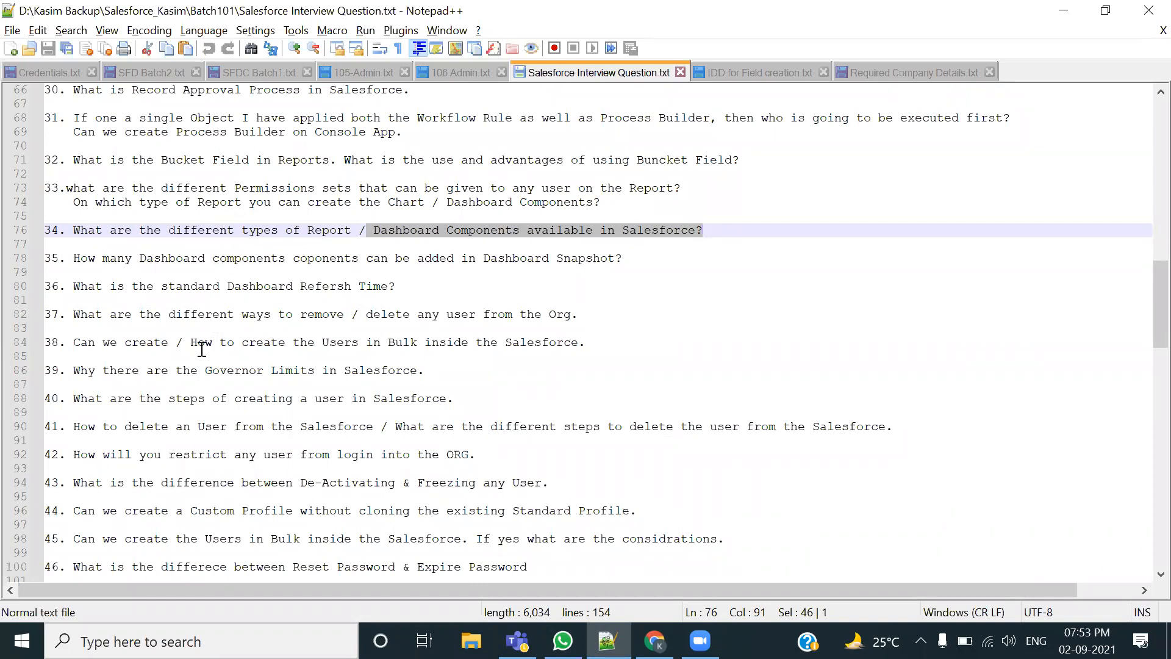
scroll(378, 286, up, 1)
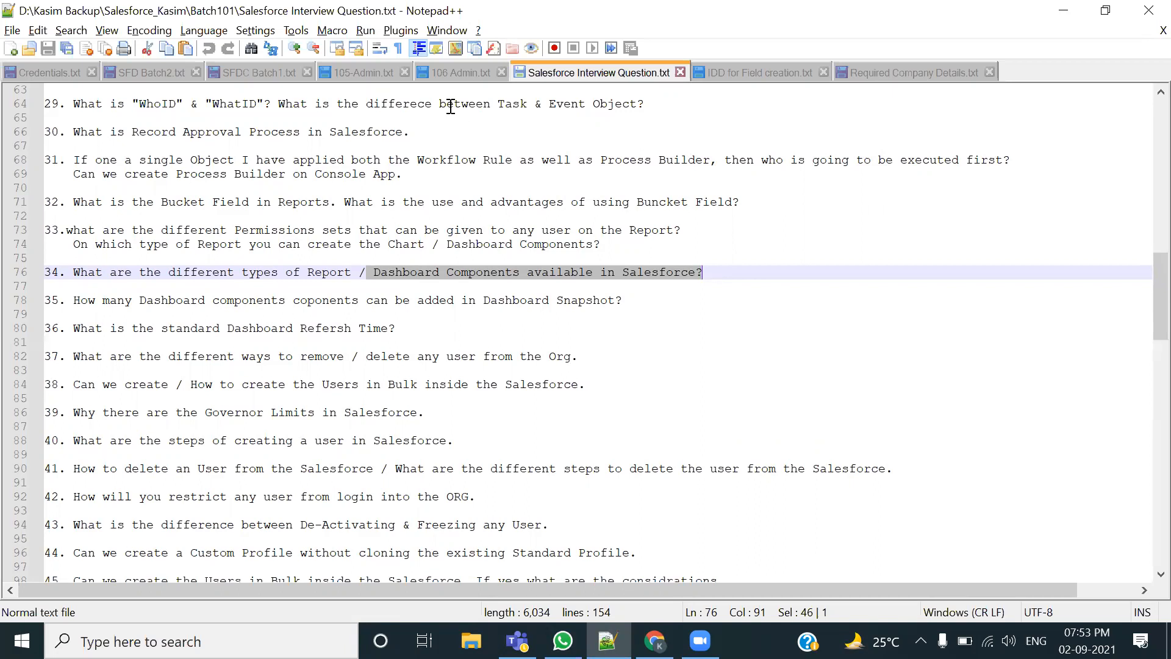
Return to 105-Admin.txt and go over the four report types, highlighting Tabular, Summary, Joined and Matrix Reports in the list
click(361, 70)
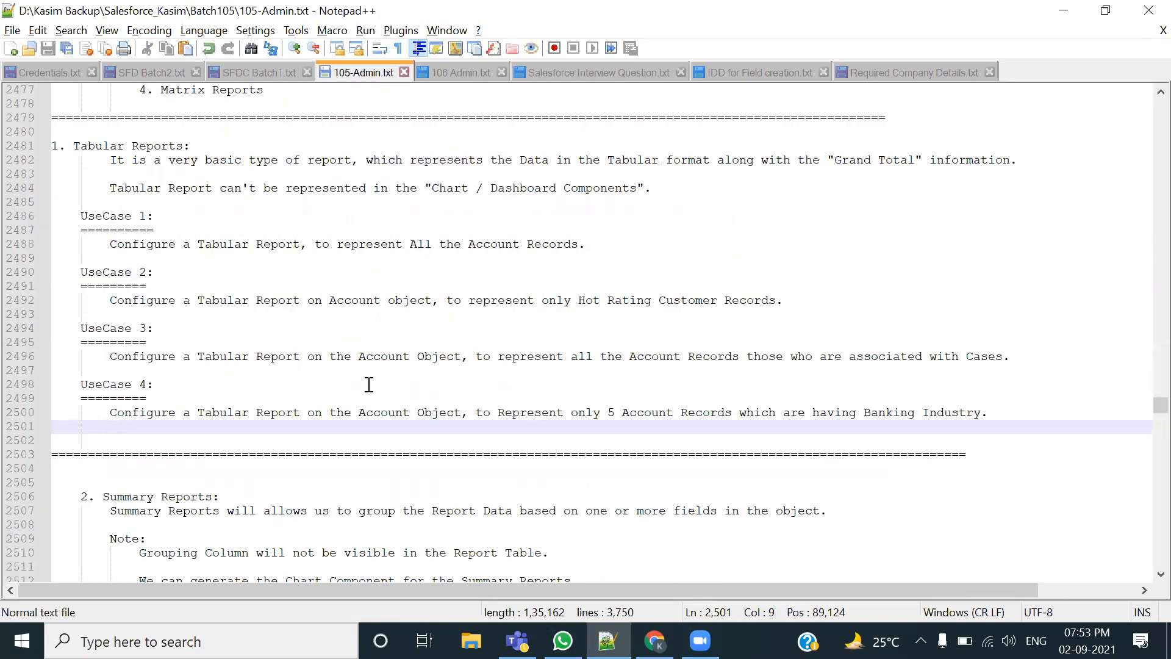
scroll(369, 384, up, 2)
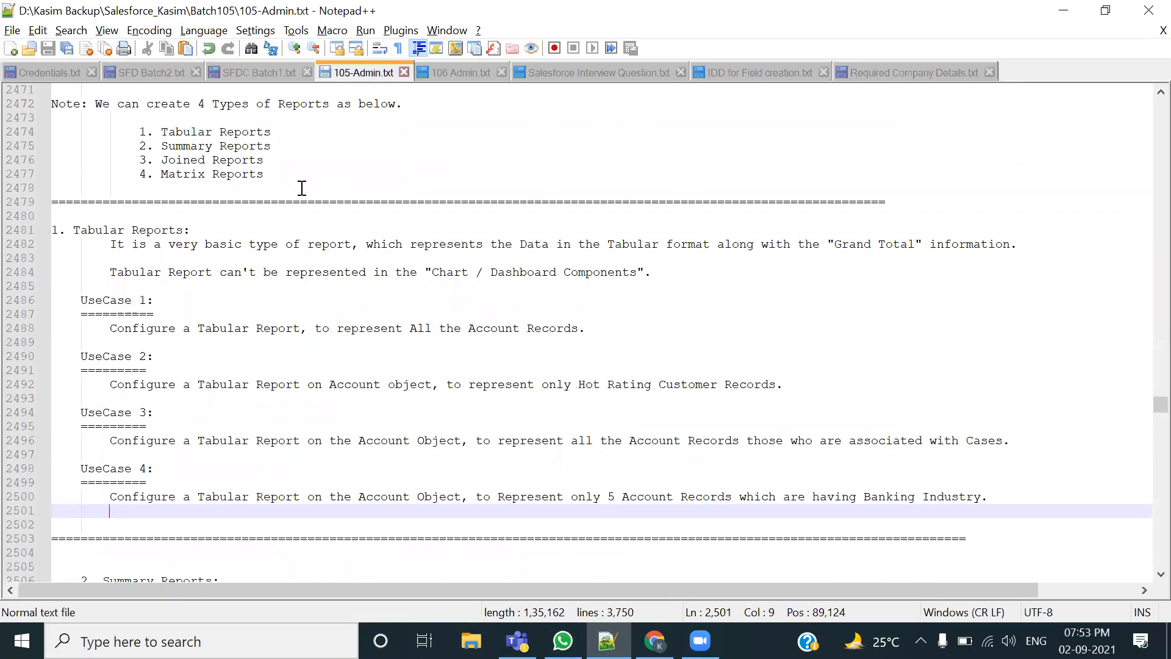
drag(274, 147, 160, 146)
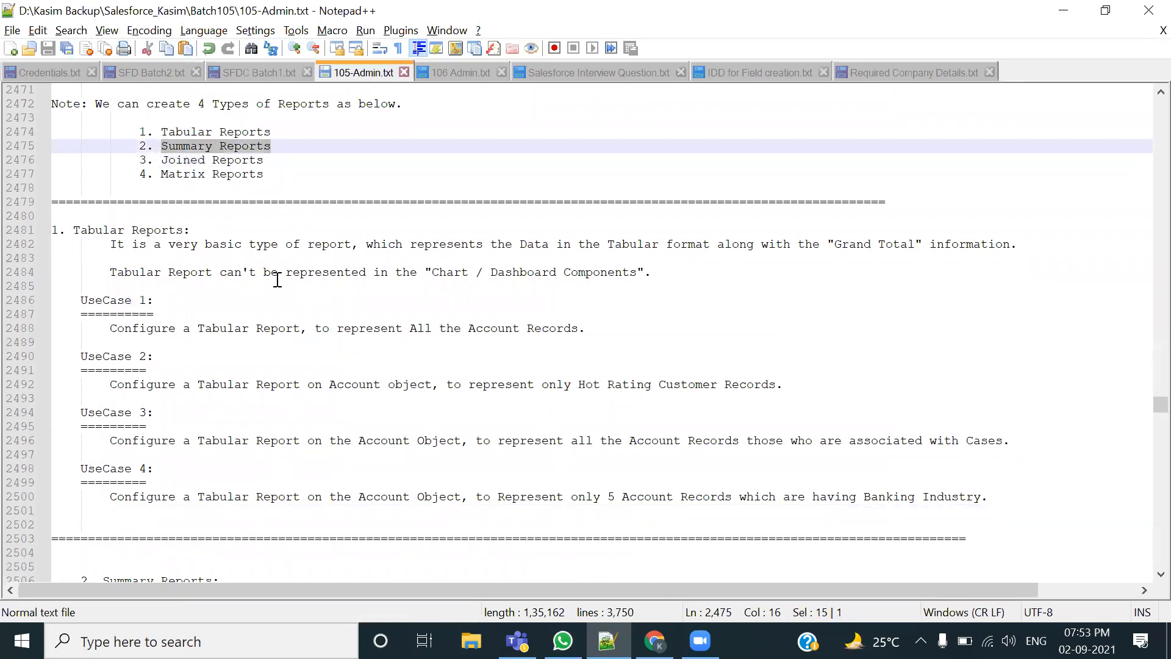
drag(268, 175, 157, 175)
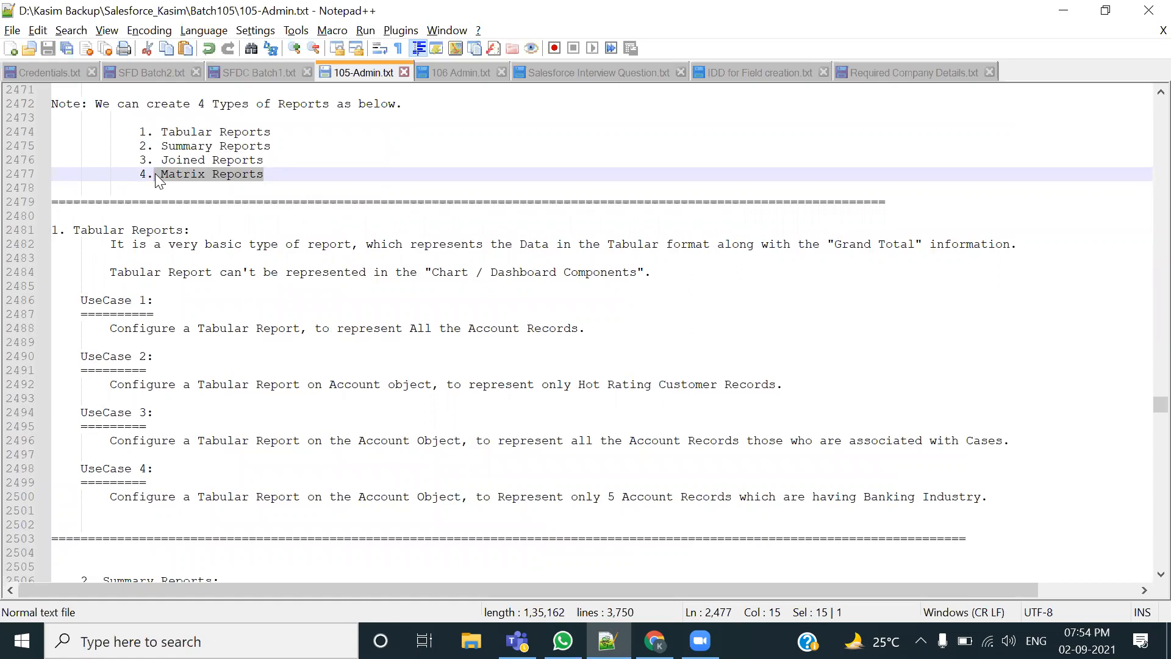
drag(278, 146, 159, 146)
drag(264, 174, 154, 175)
click(164, 147)
drag(177, 141, 286, 141)
drag(160, 173, 266, 173)
drag(138, 132, 283, 188)
click(335, 200)
drag(147, 131, 275, 184)
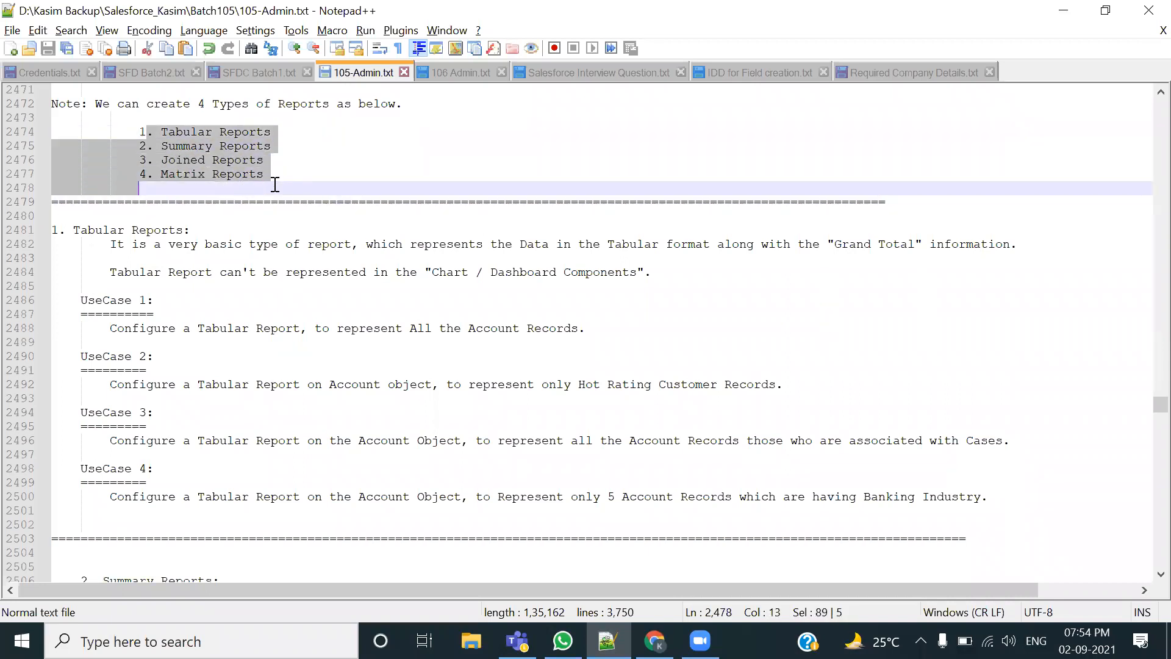
click(275, 184)
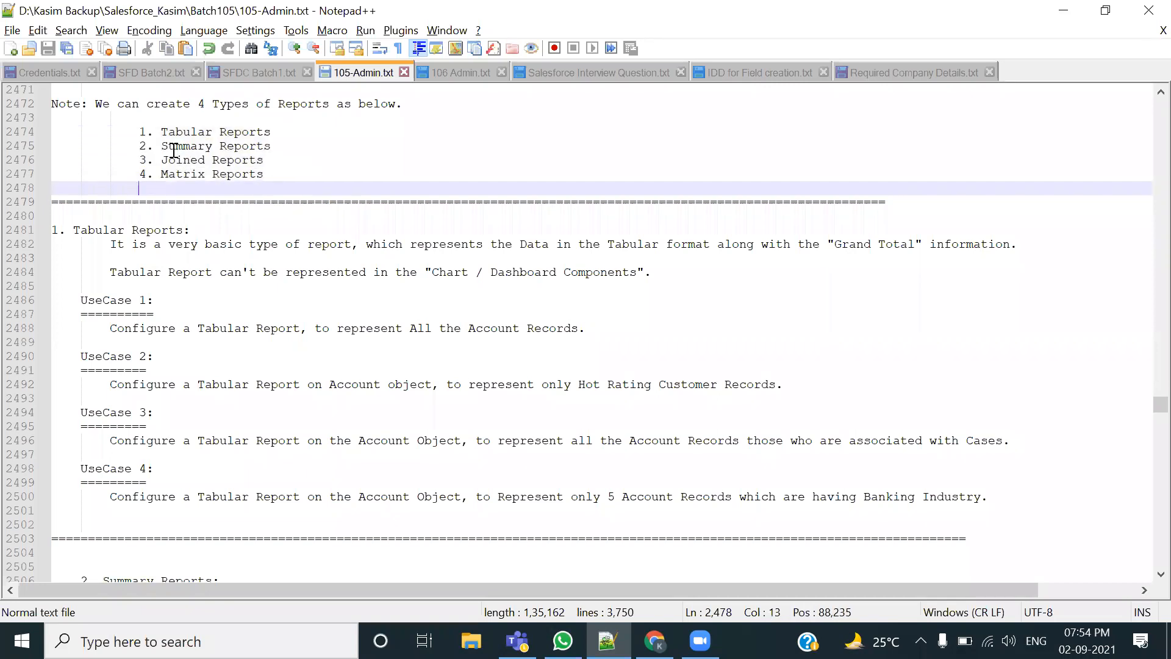
drag(161, 147, 272, 143)
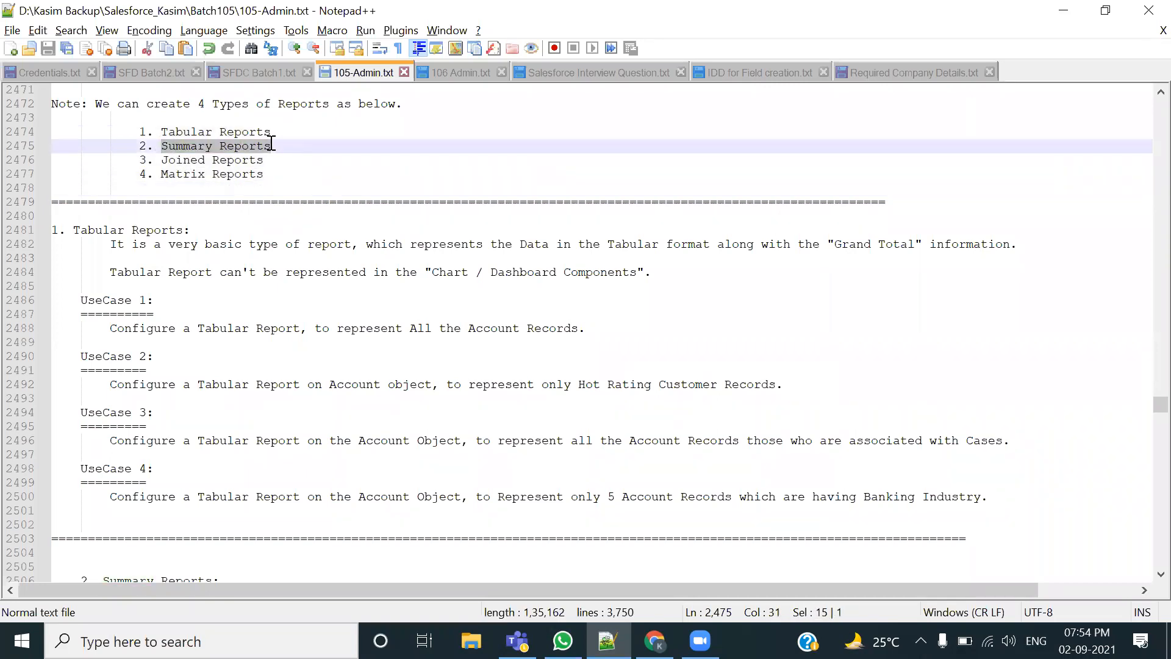
drag(147, 174, 266, 172)
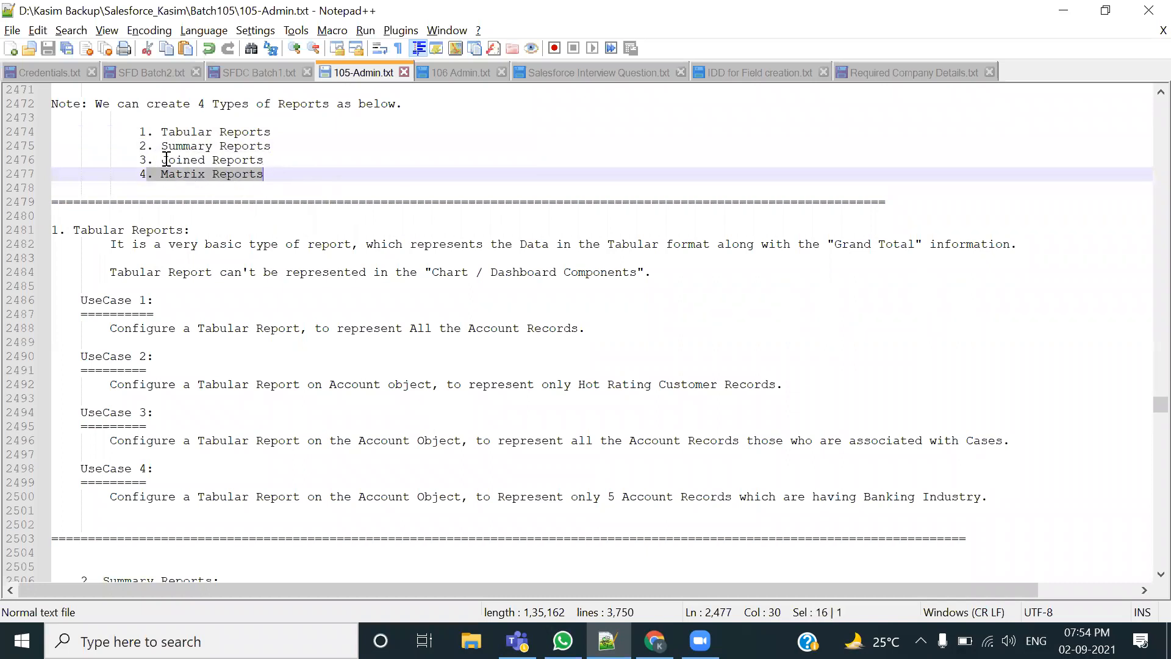
drag(162, 160, 261, 164)
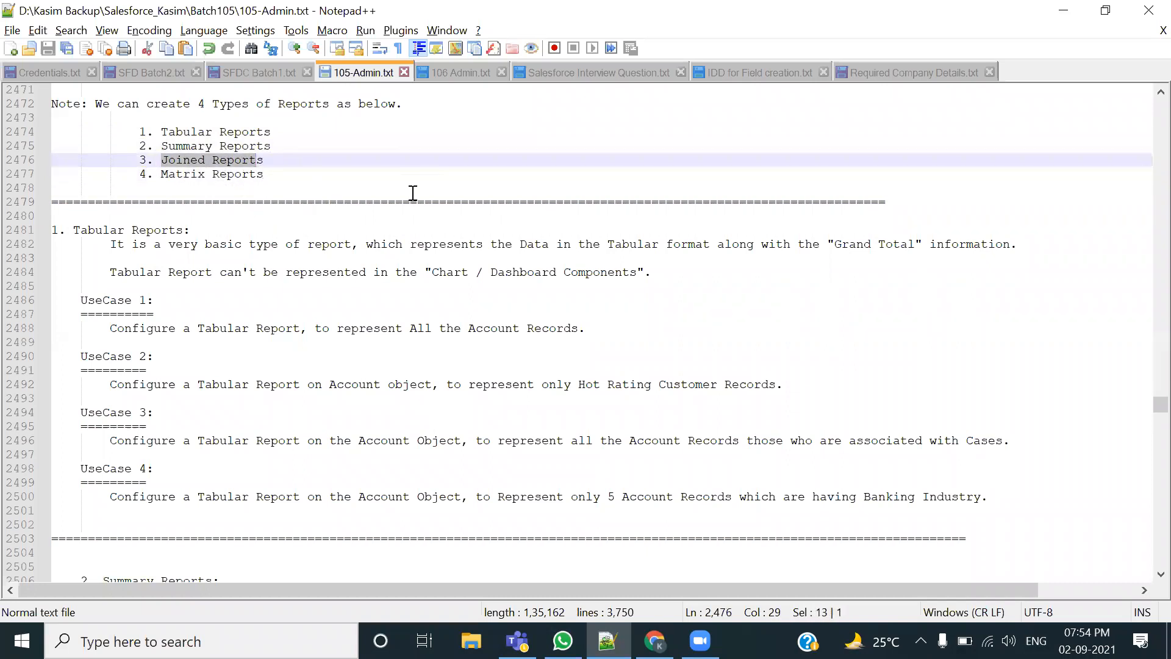
click(313, 183)
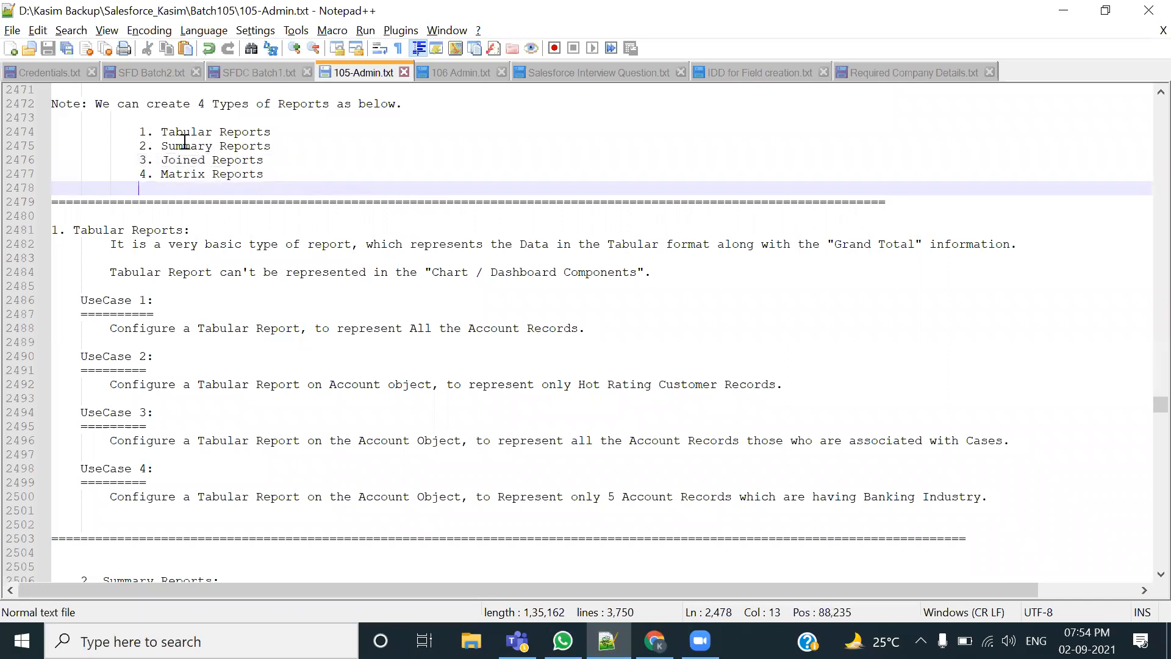
drag(163, 131, 272, 131)
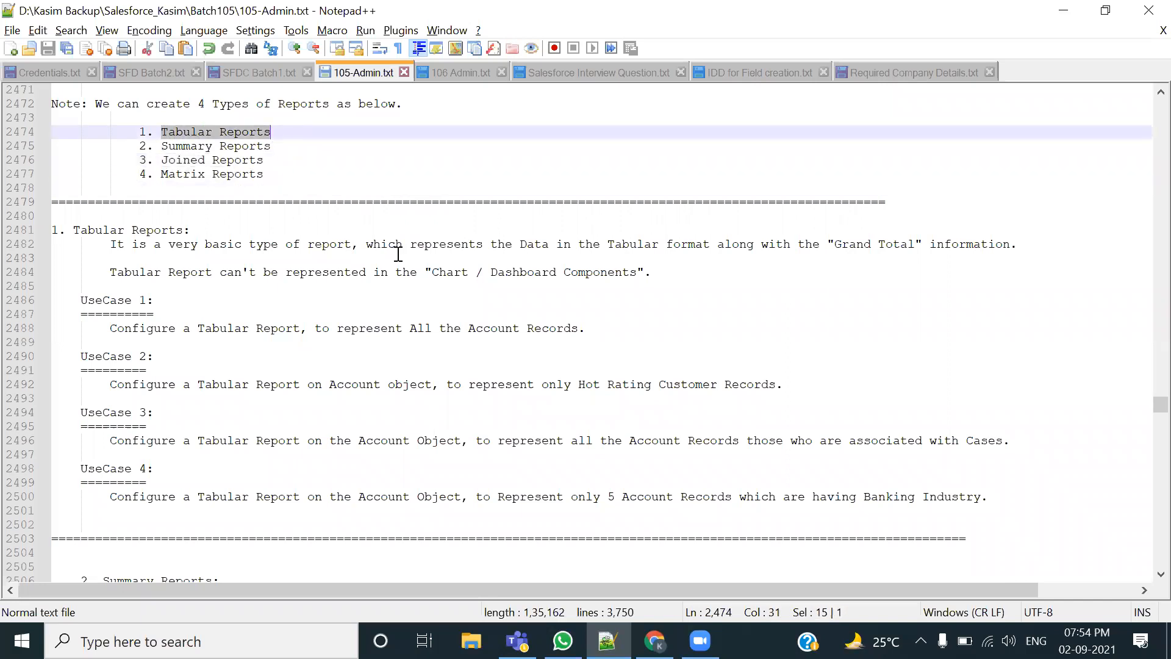
drag(161, 160, 250, 160)
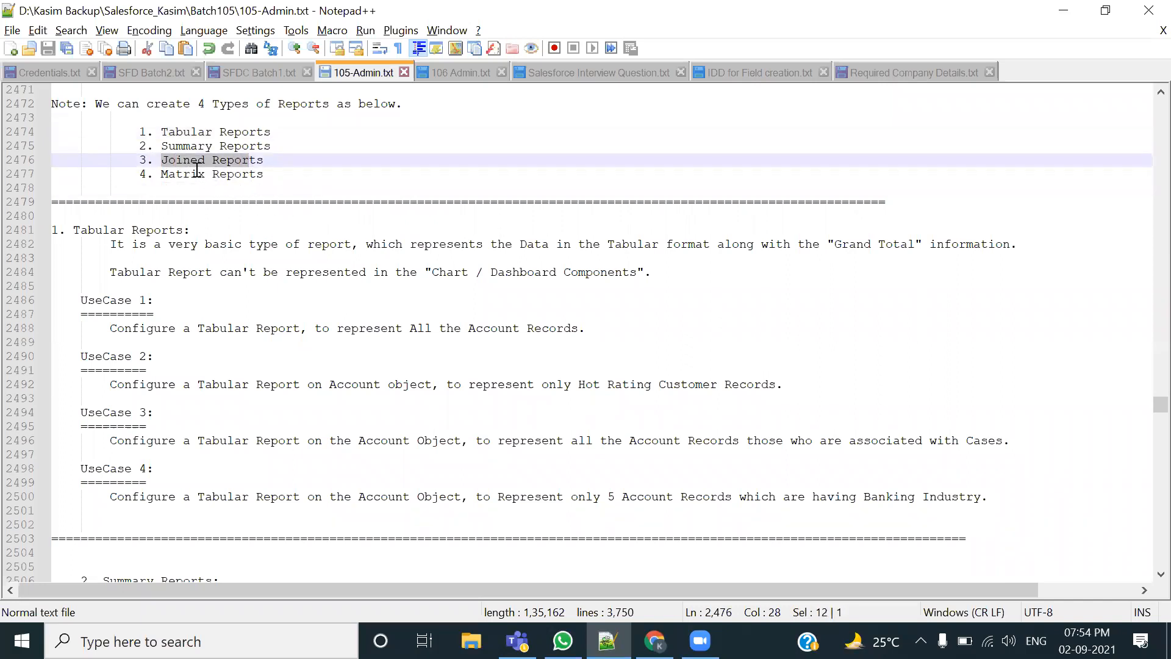
drag(153, 145, 272, 146)
drag(153, 175, 266, 171)
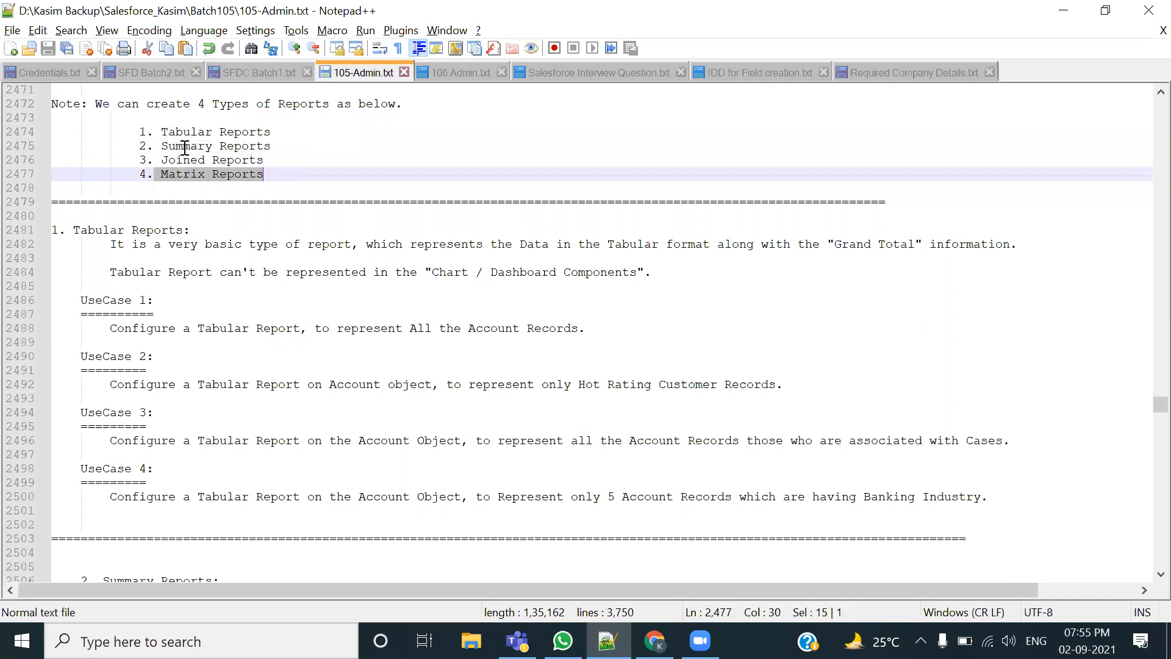
drag(163, 137, 293, 130)
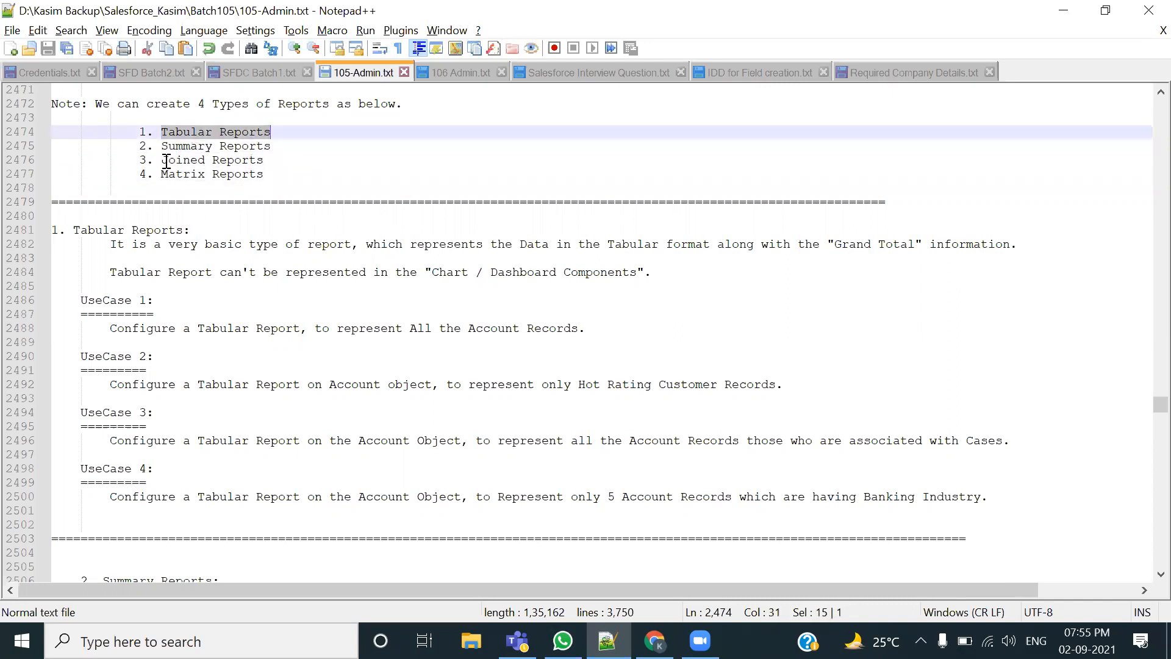
drag(166, 161, 263, 164)
click(334, 165)
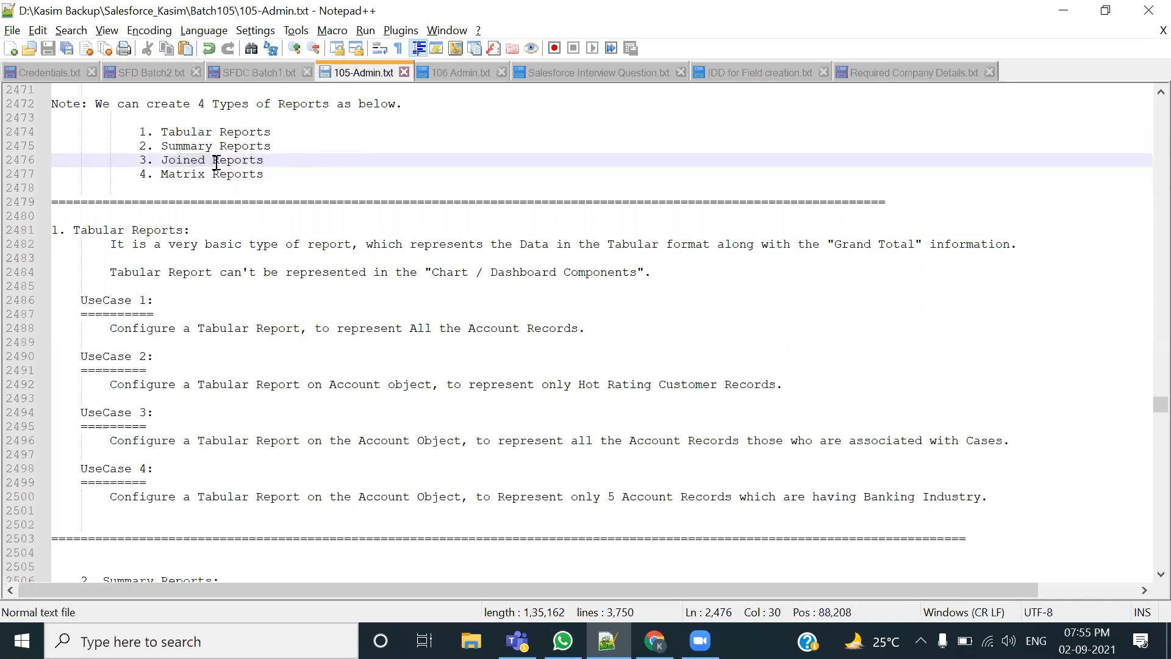
drag(159, 133, 272, 131)
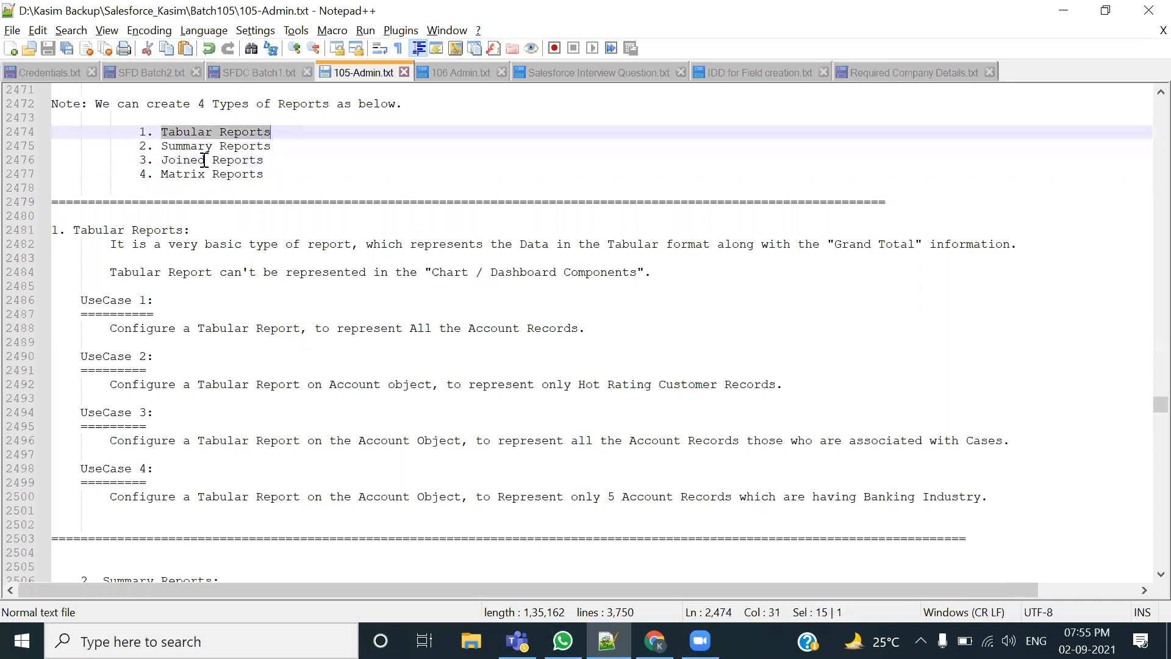
drag(152, 165, 301, 158)
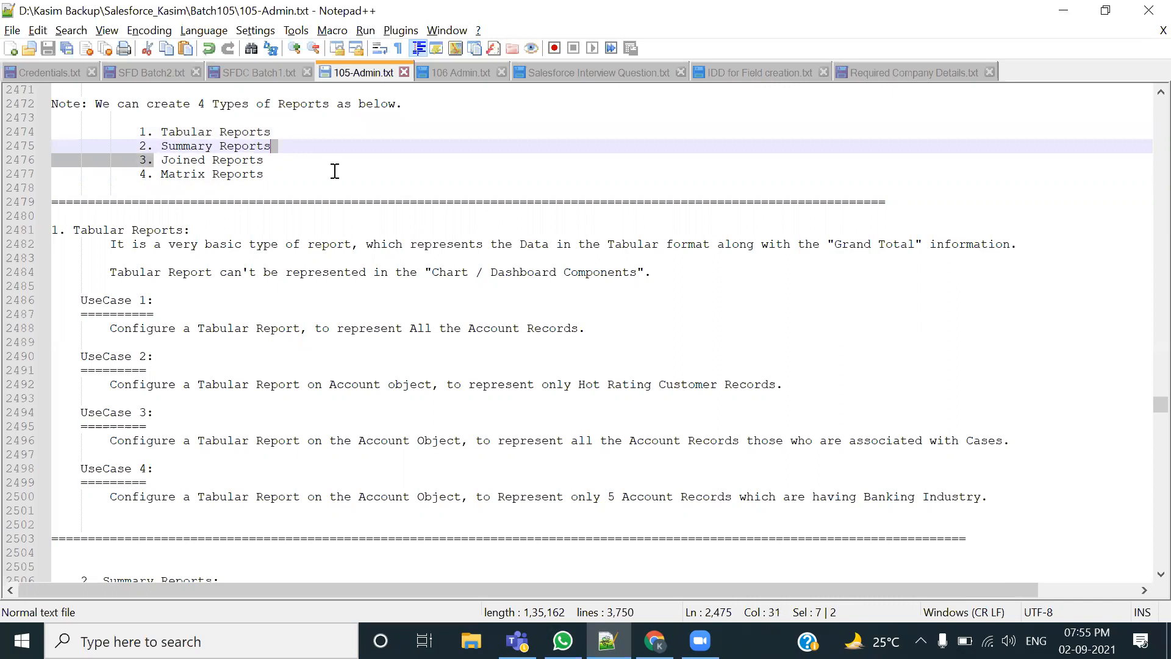
drag(159, 146, 272, 147)
drag(157, 175, 264, 175)
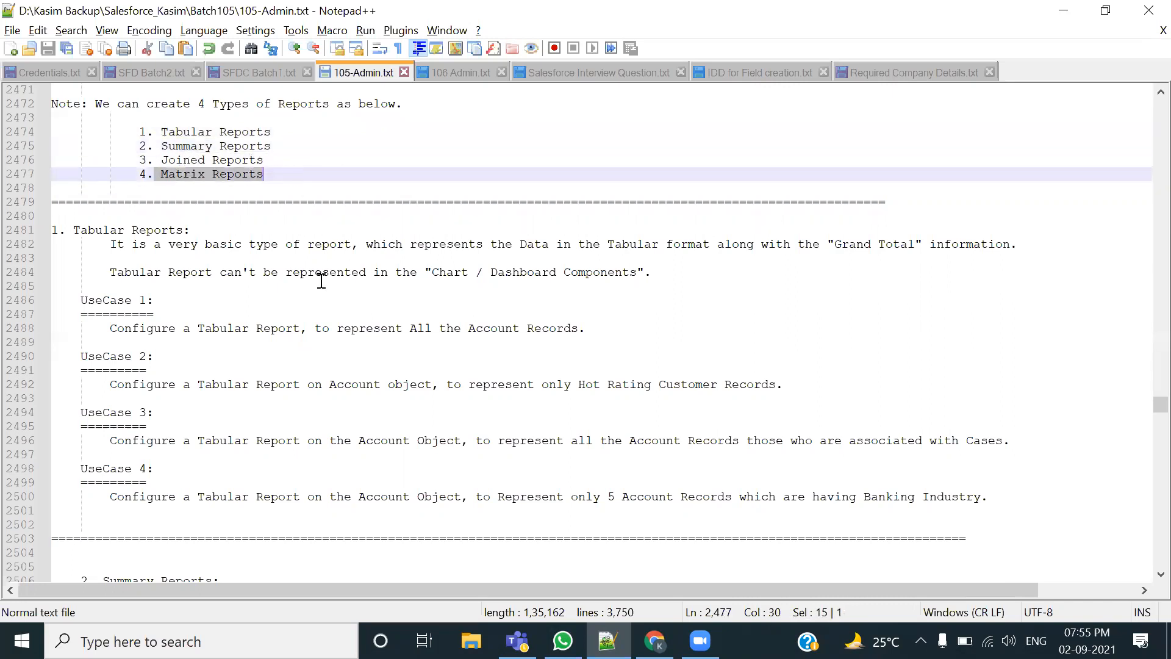
Go to the Summary Reports section and review the use case on grouping Account Records by Rating with a chart
scroll(326, 317, down, 6)
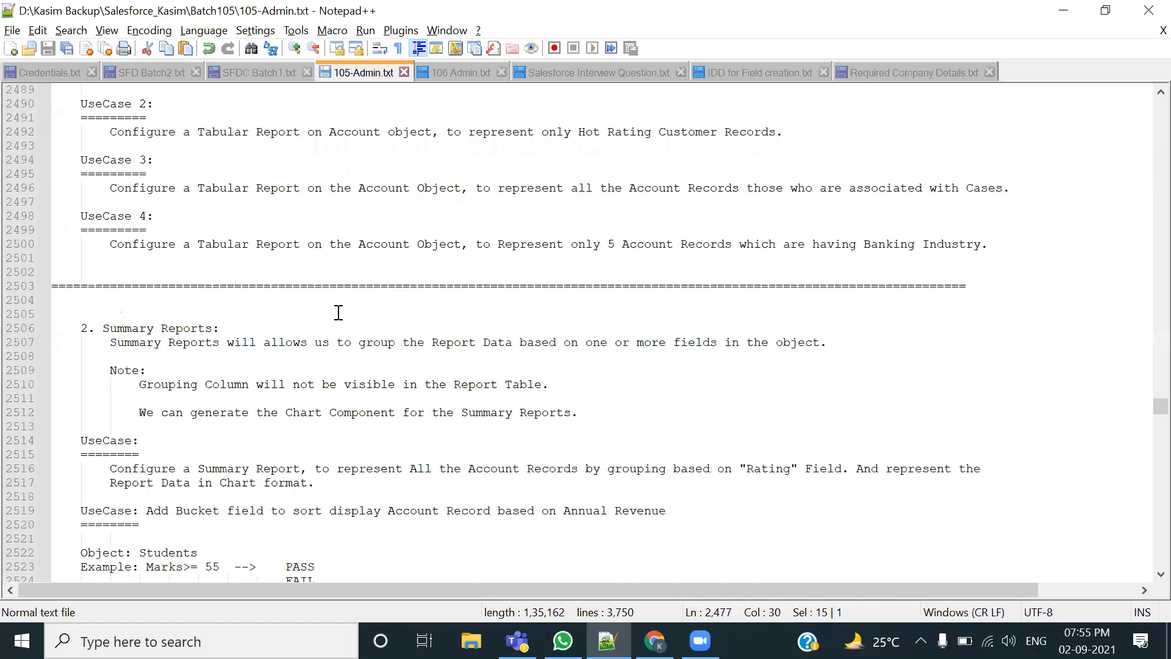
scroll(339, 312, down, 3)
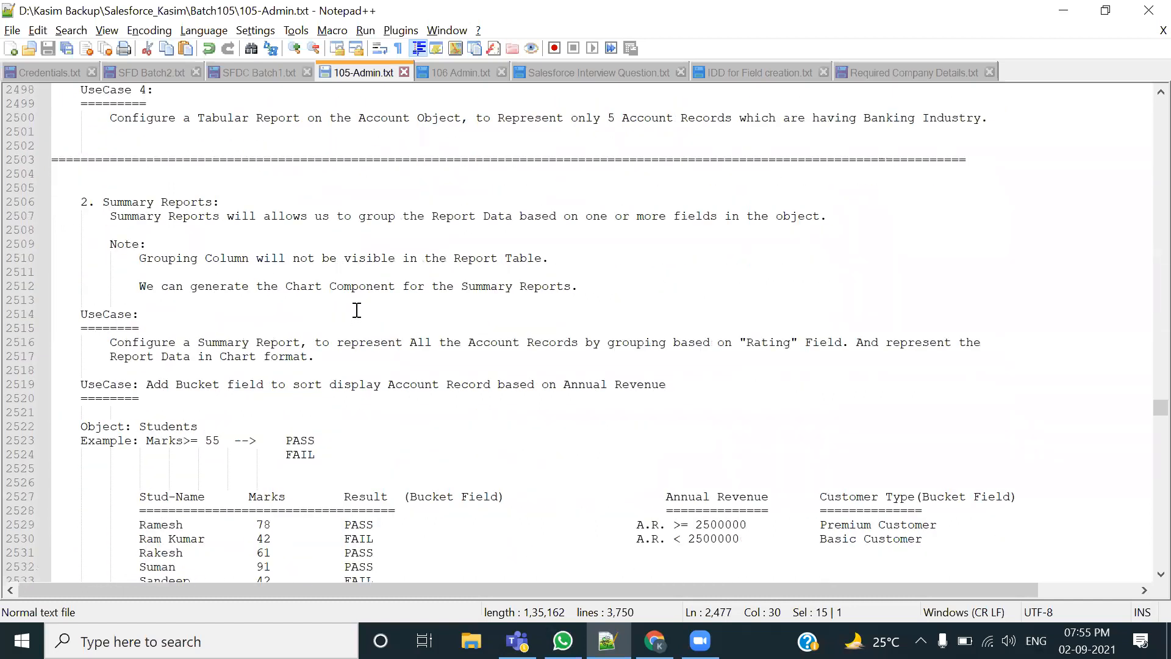
scroll(380, 359, down, 2)
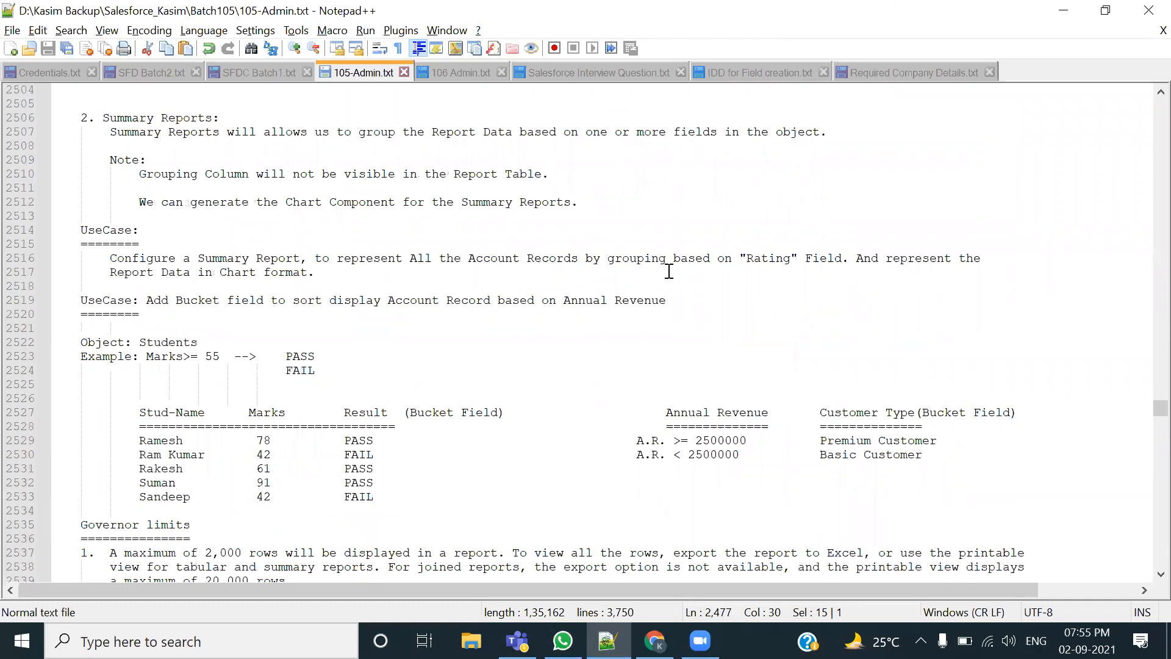
Review the Summary Report use case on grouping Account Records by Rating with a chart, highlighting its text in the notes
click(738, 258)
key(shift+Up)
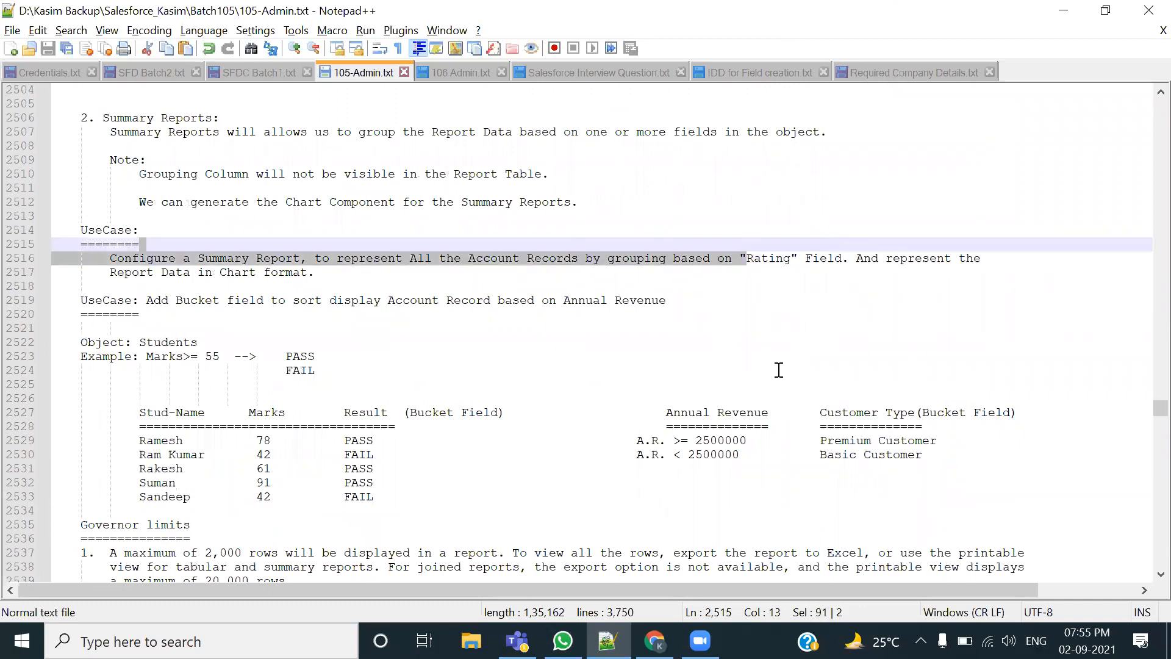
click(779, 364)
drag(850, 250, 884, 284)
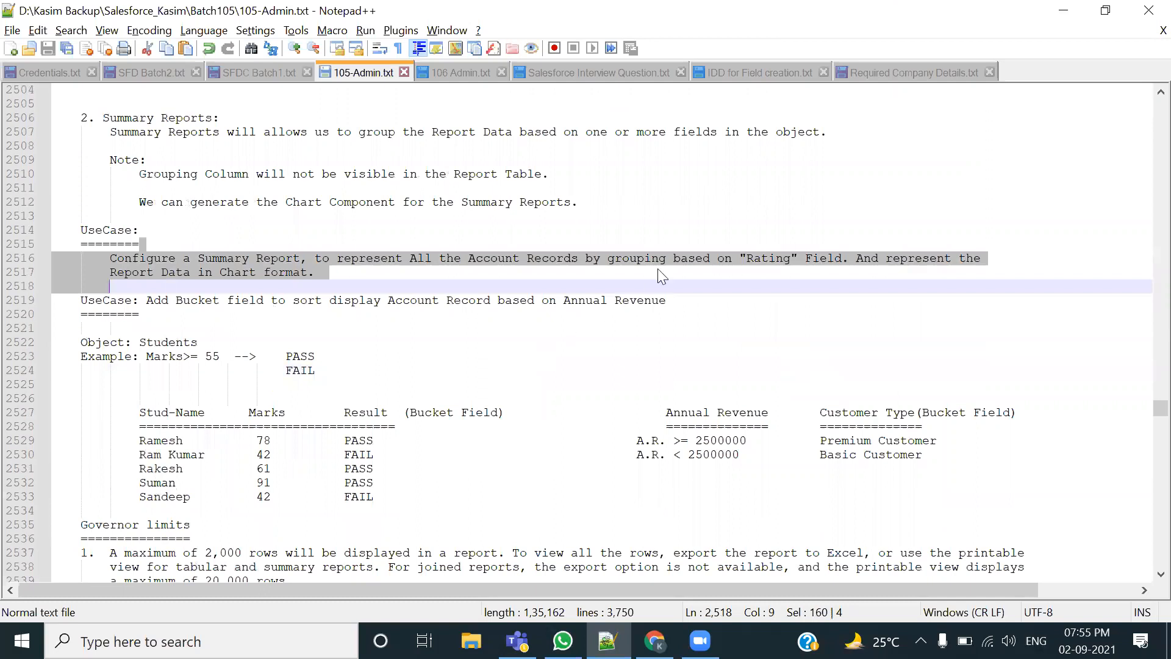
click(669, 257)
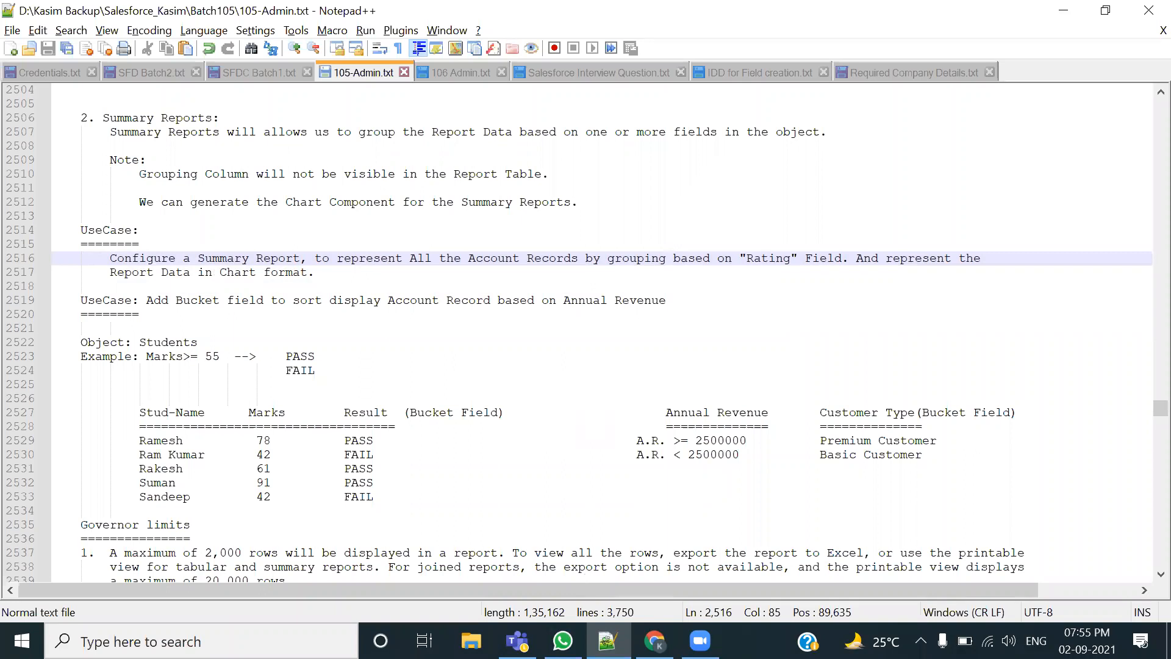
Switch to Salesforce in Chrome and close the Tabular:Usecase4 report builder without saving
click(655, 640)
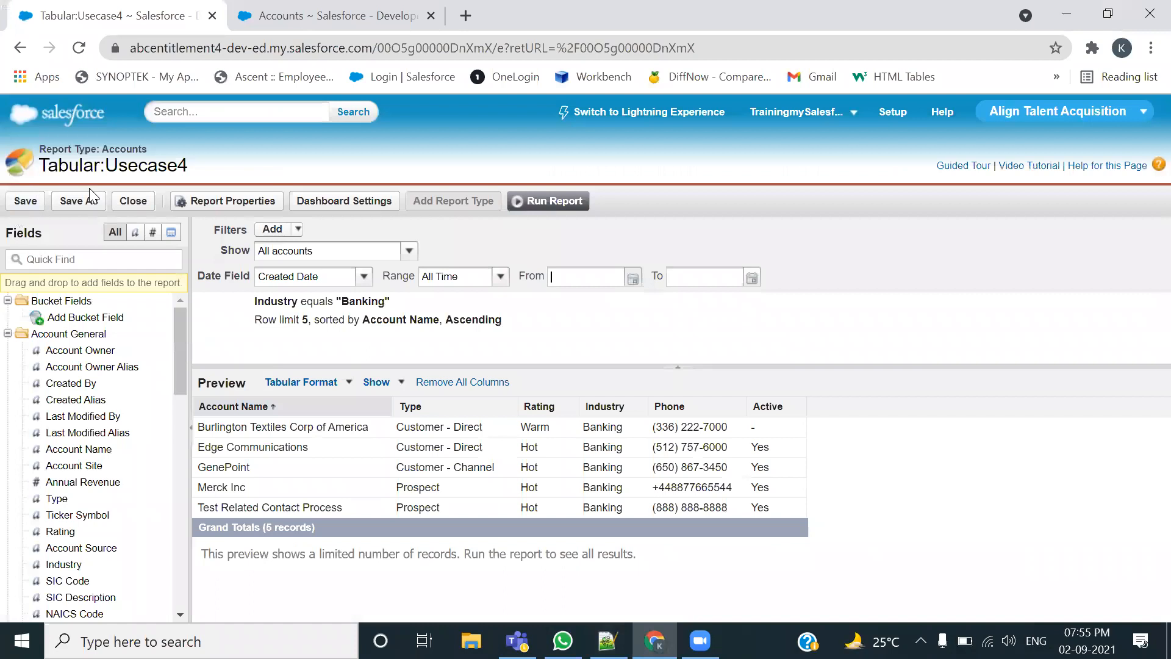
click(133, 200)
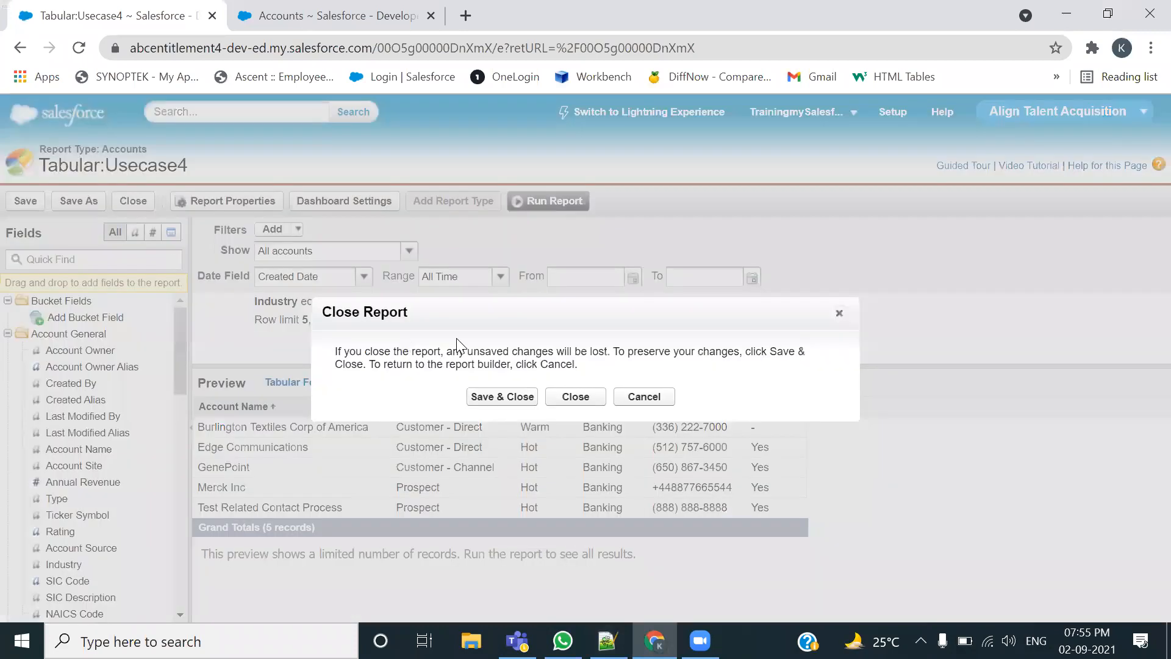
click(600, 403)
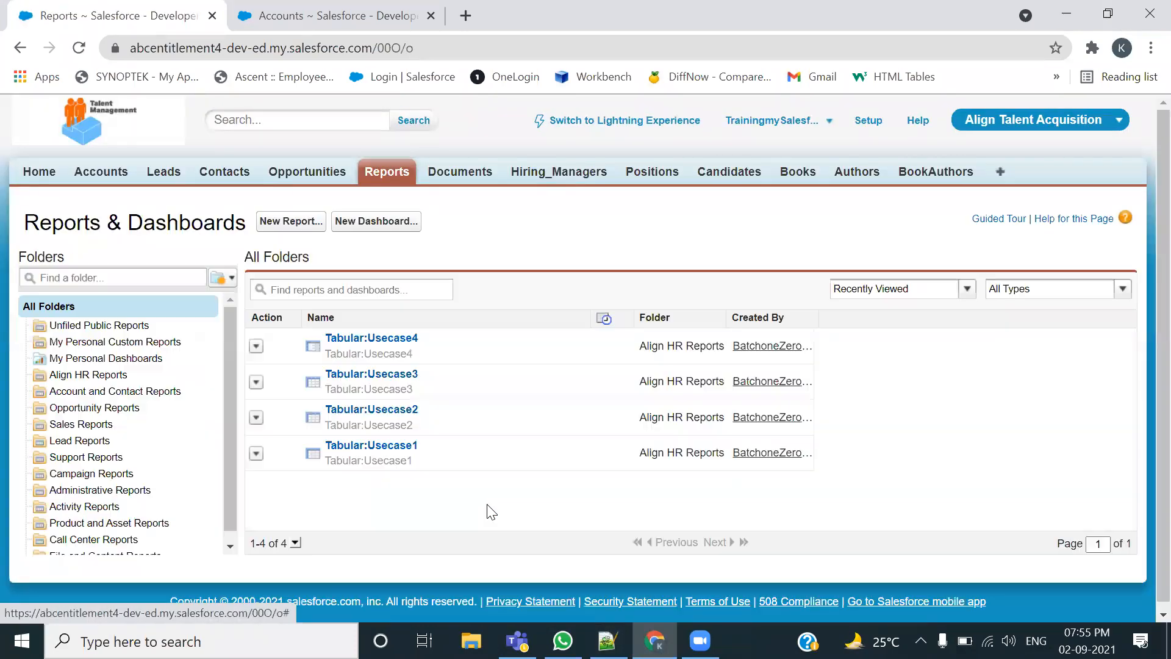
Create a new report using the Accounts report type and look over the available report formats
click(281, 224)
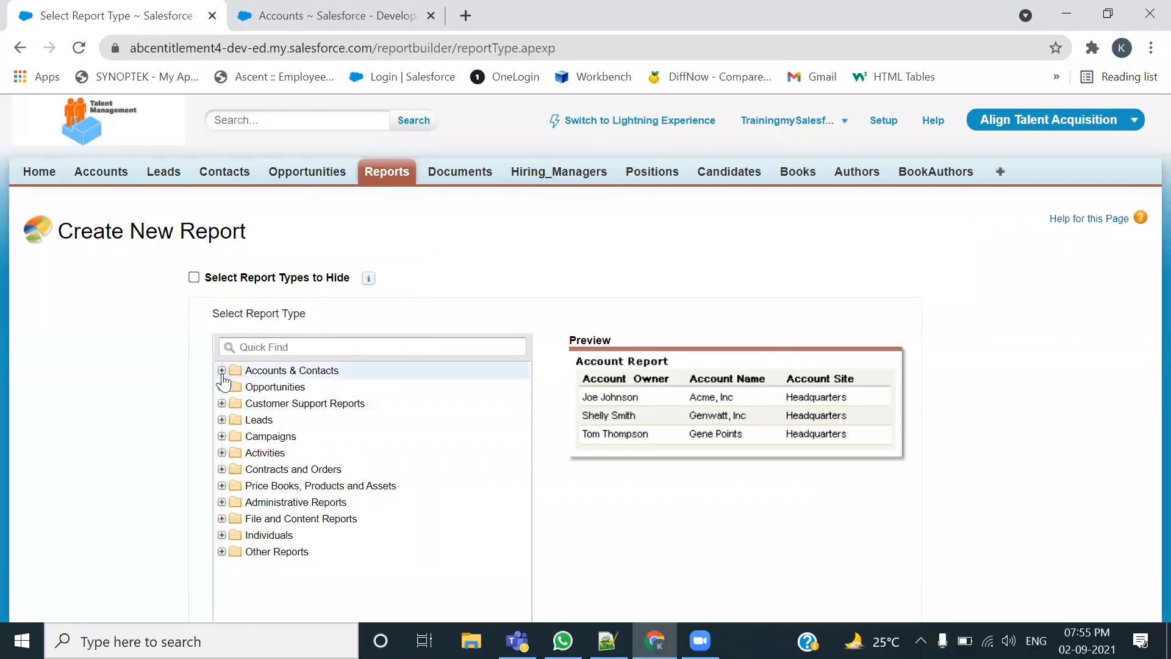
click(222, 371)
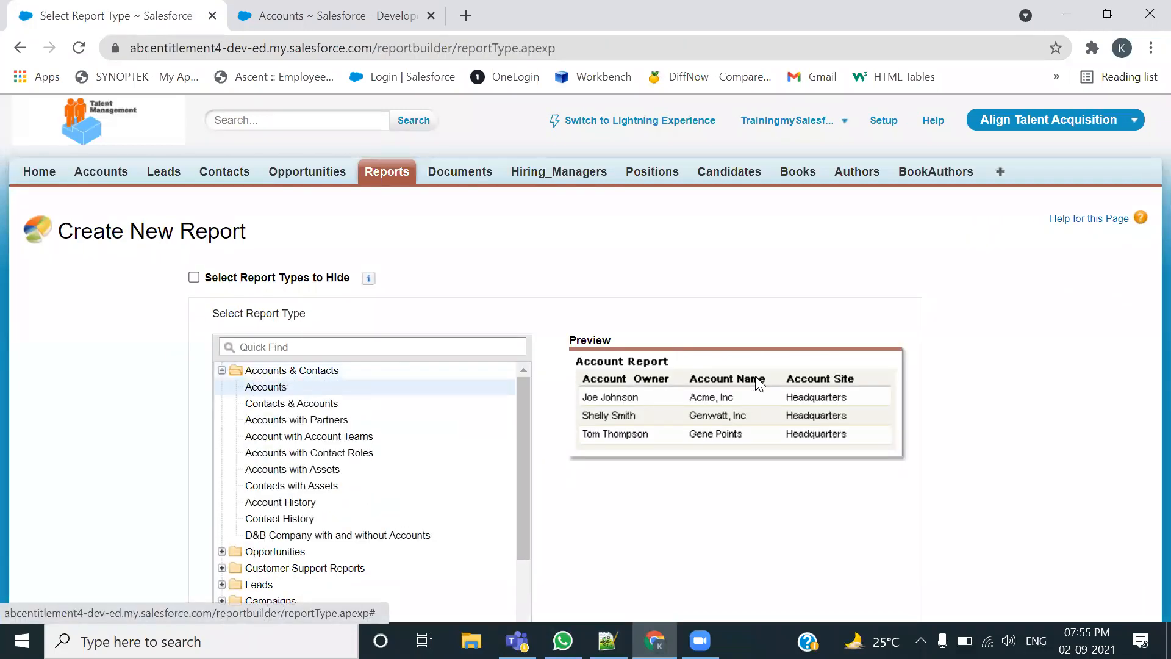
scroll(765, 386, down, 2)
click(895, 537)
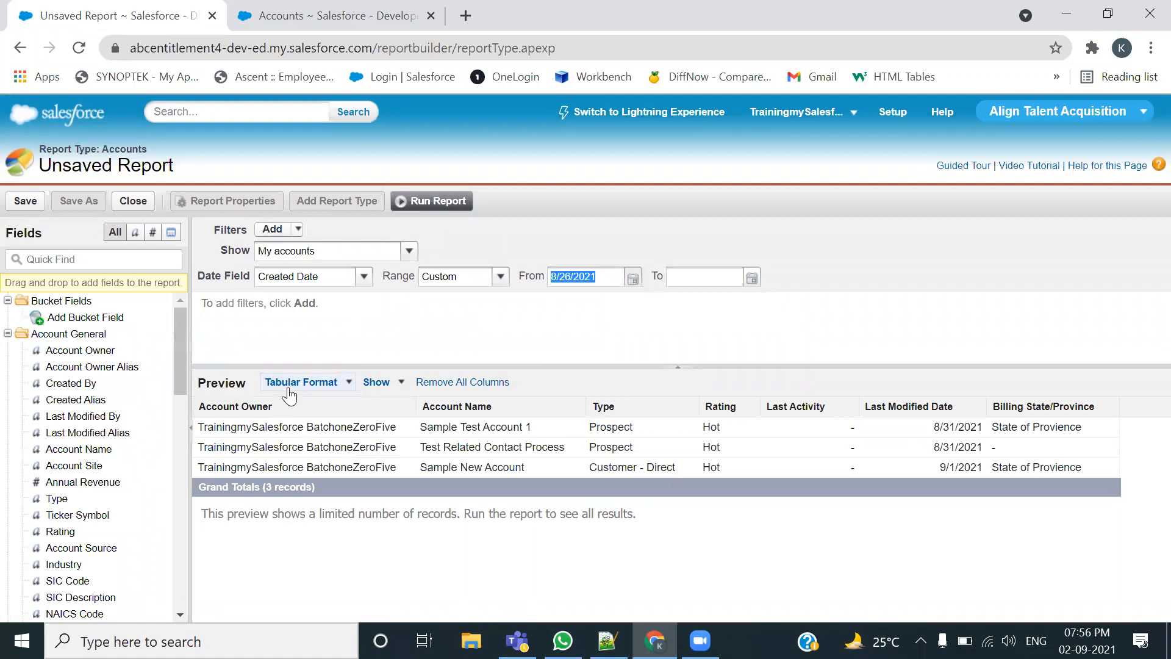
click(333, 382)
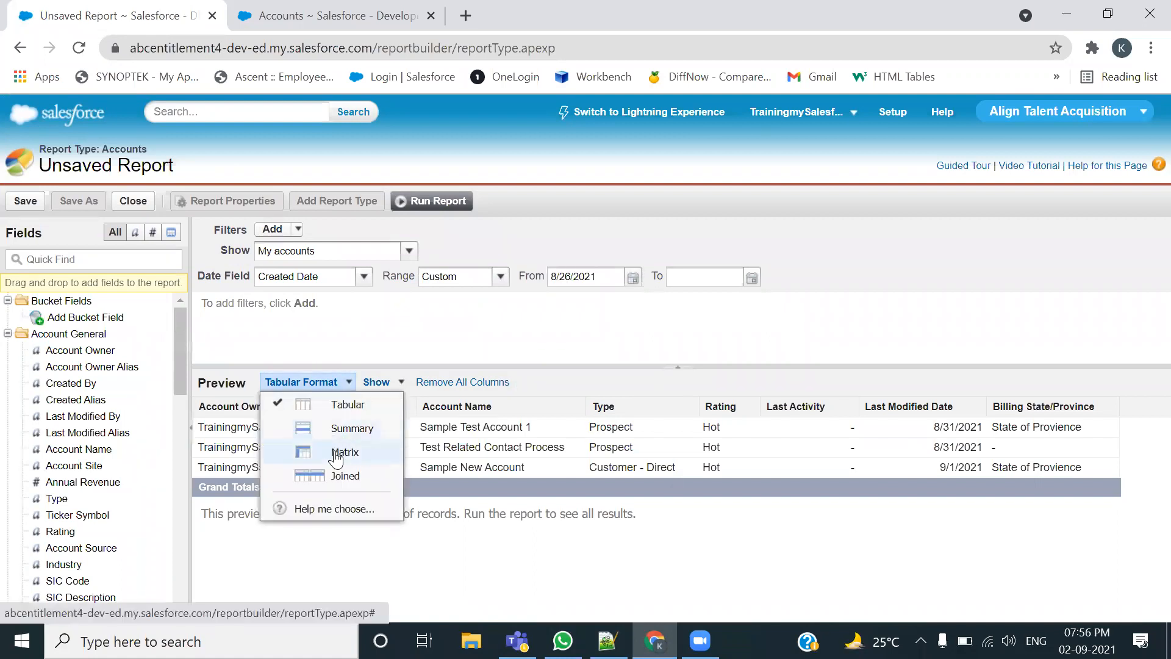
click(315, 341)
Remove the Account Owner, Last Activity, Last Modified Date and Billing State/Province columns from the report preview
drag(278, 408, 110, 433)
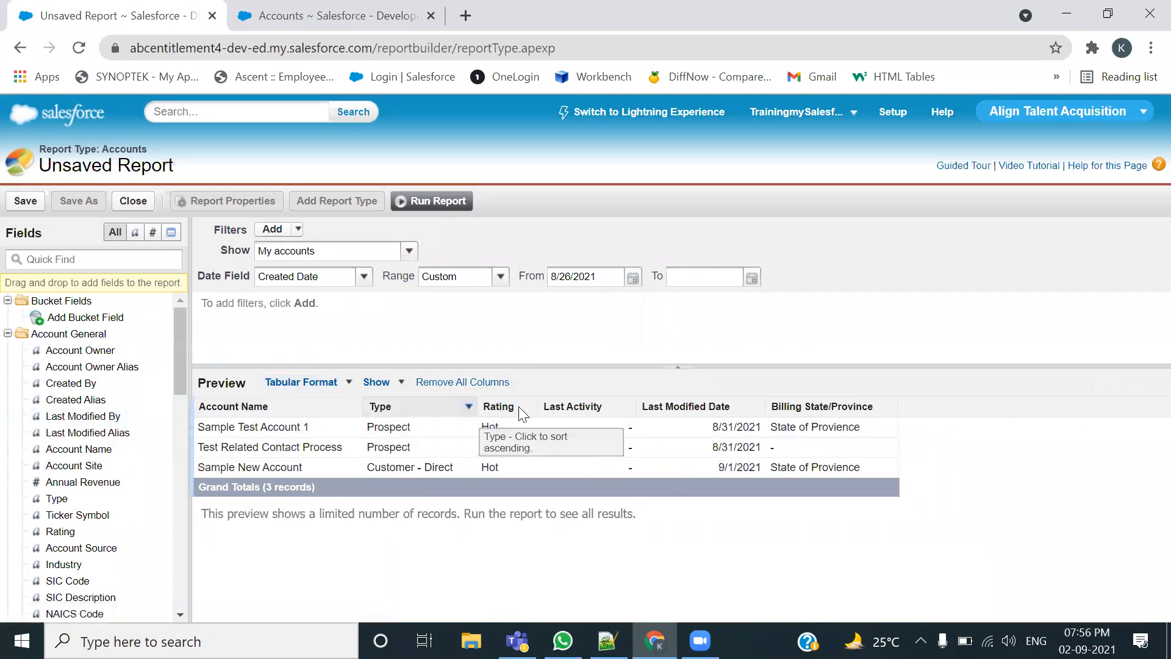
mouse_move(606, 410)
mouse_down()
mouse_move(213, 429)
mouse_move(104, 416)
mouse_up()
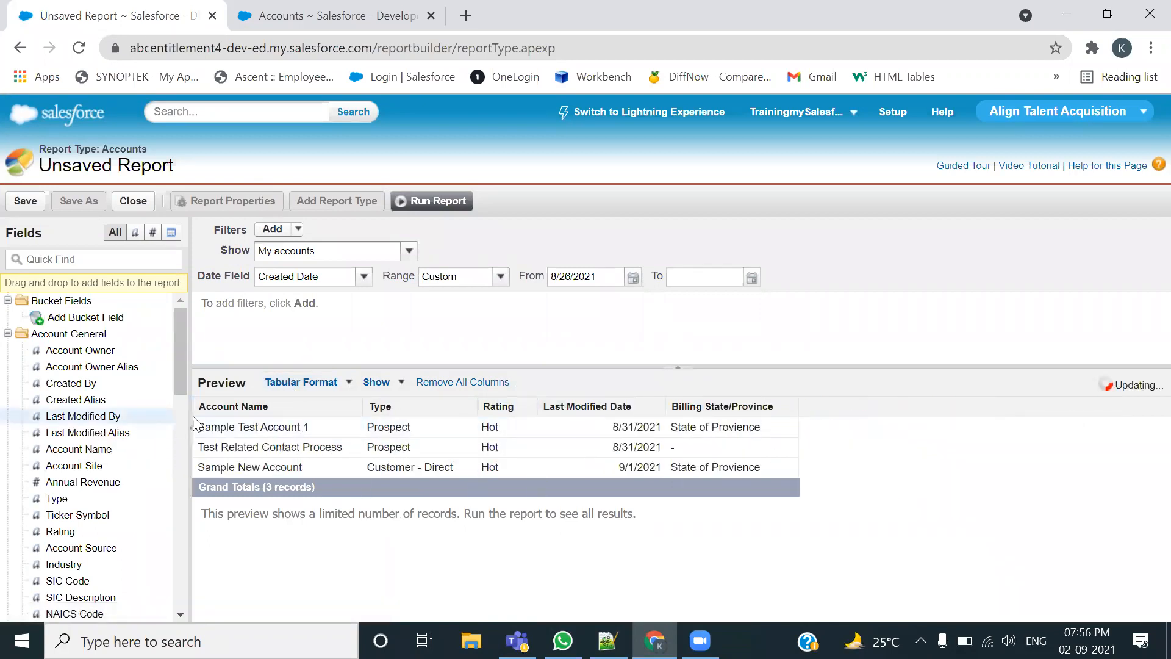
drag(613, 410, 52, 421)
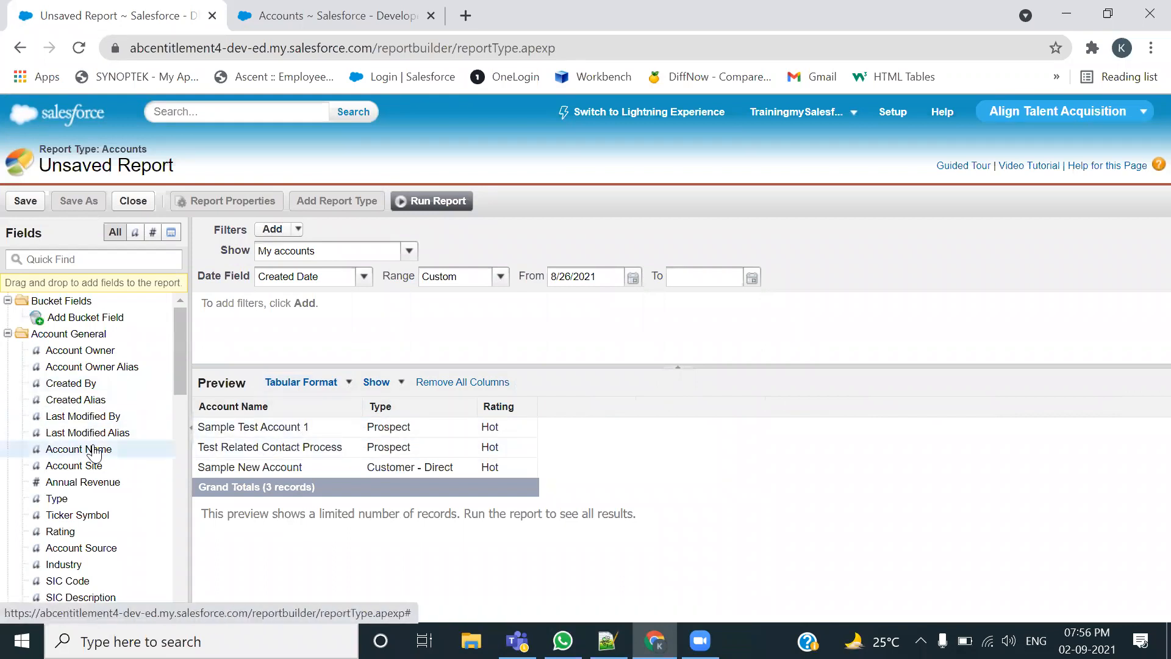
Add the Annual Revenue, Industry and Ownership fields as report columns, checking the WhatsApp group chat in between
double_click(83, 483)
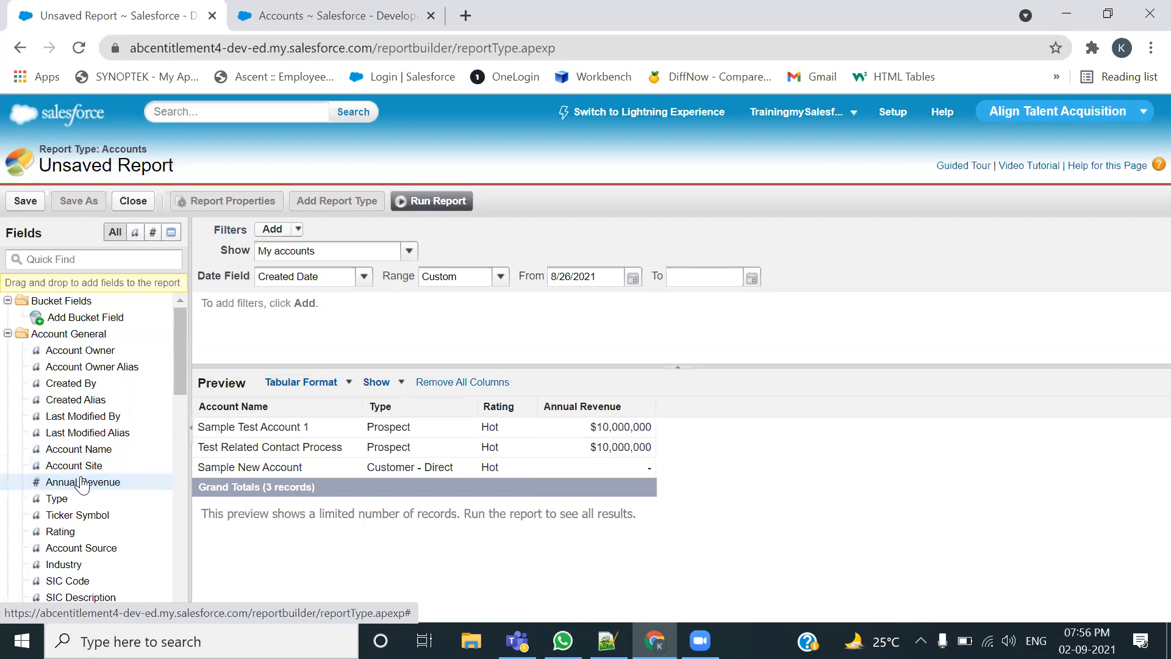
scroll(82, 483, down, 3)
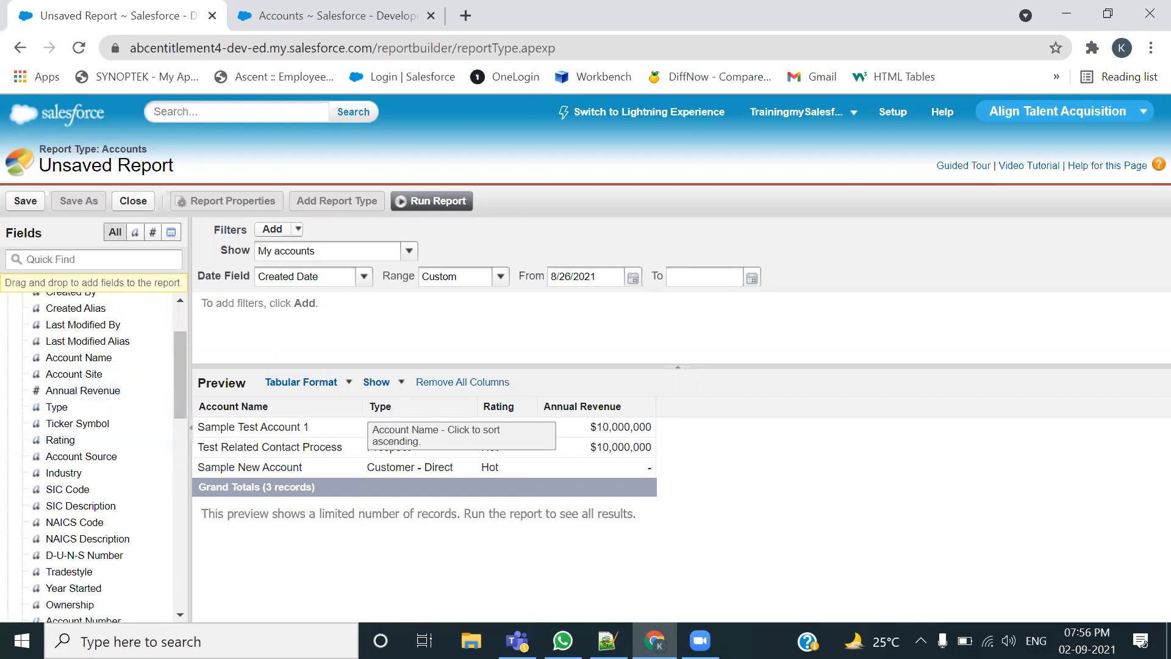
click(563, 640)
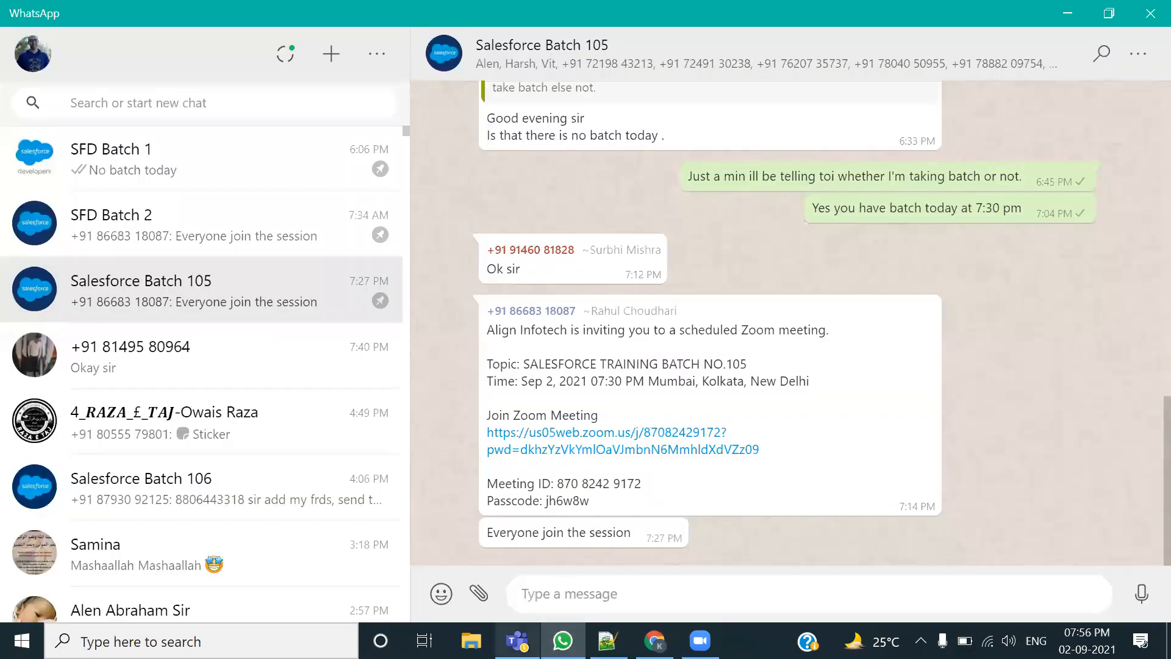
click(654, 641)
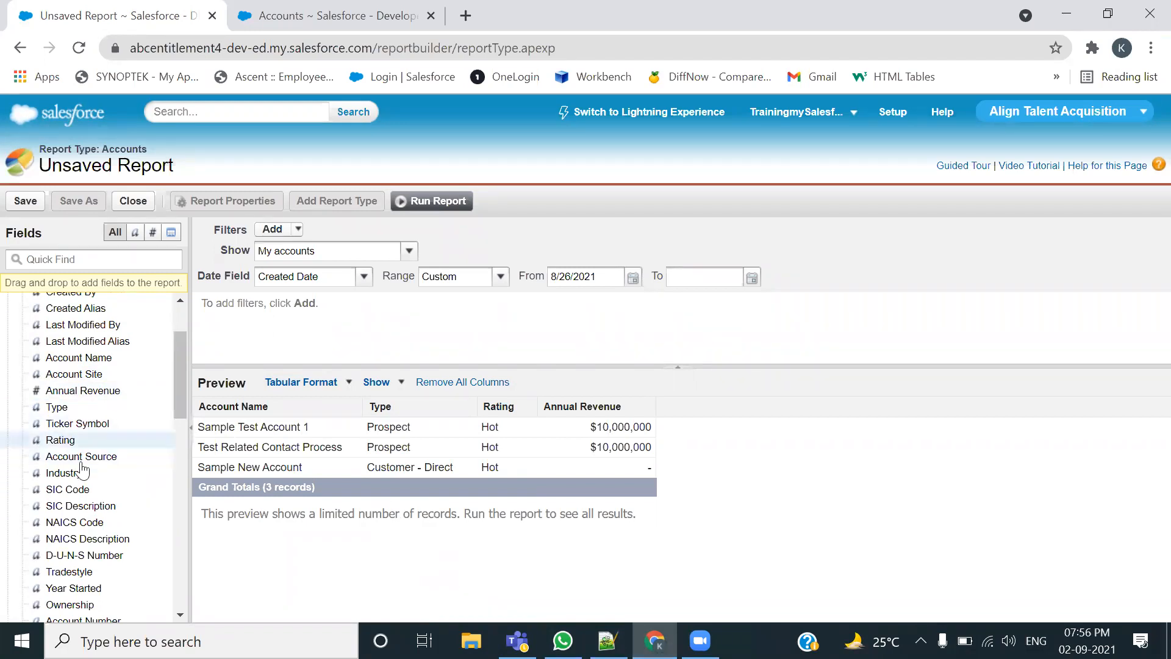
double_click(64, 474)
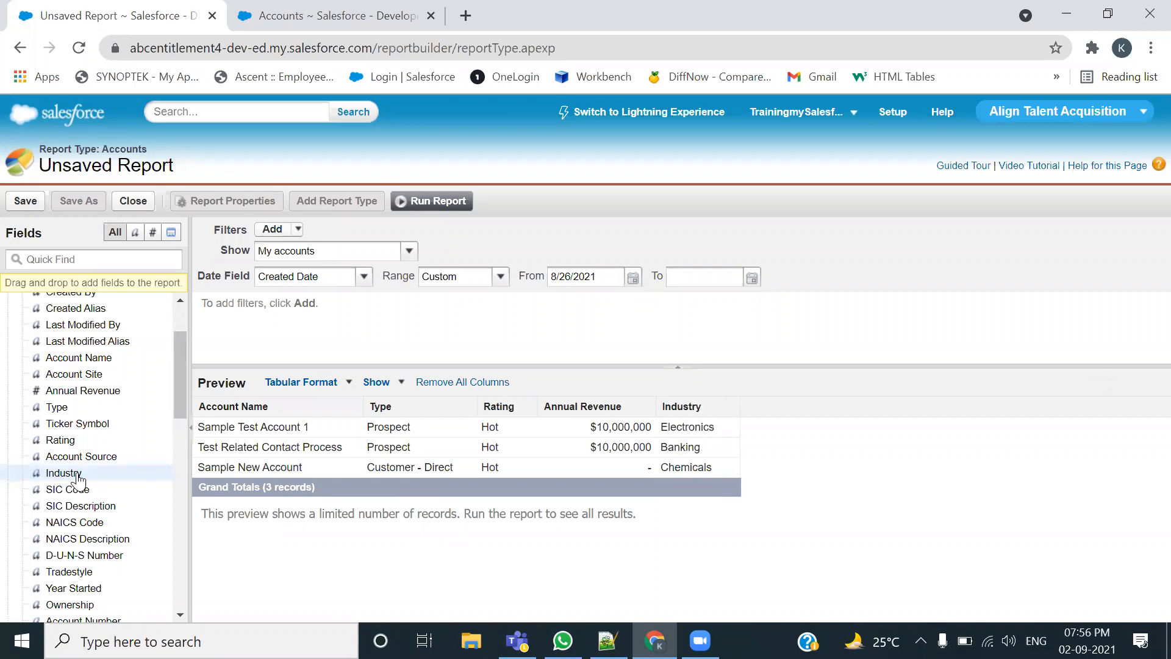
scroll(78, 480, down, 3)
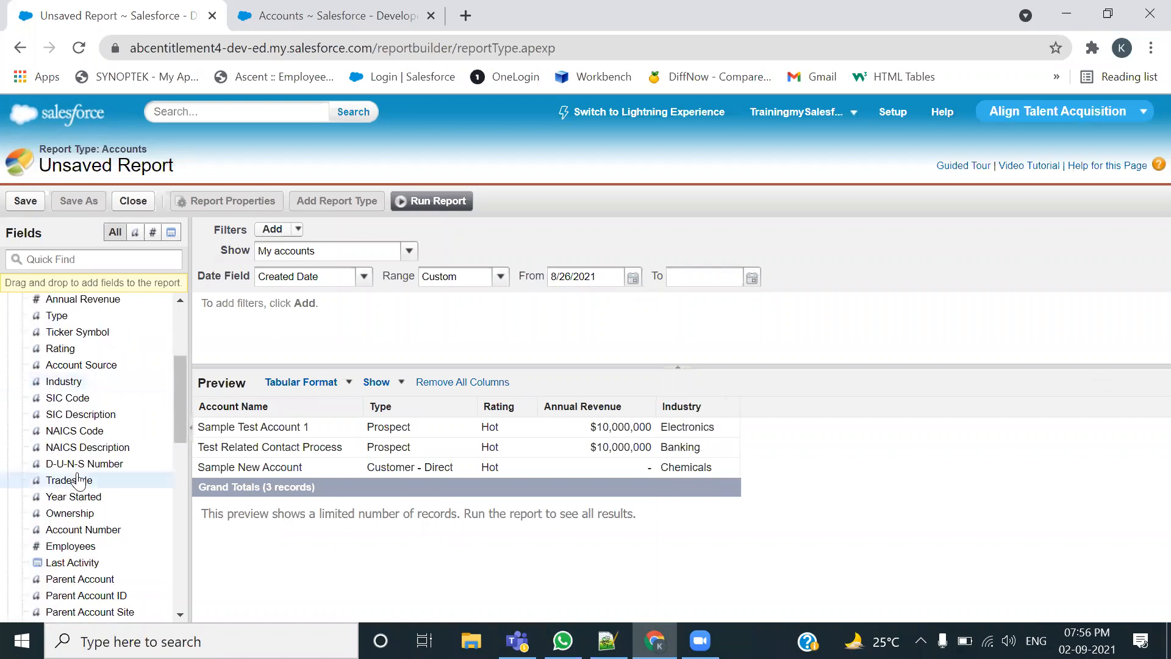
double_click(69, 514)
Add the Billing City, Billing Country, Phone, Fax and Website columns, and insert Active right after Account Name
scroll(67, 515, down, 10)
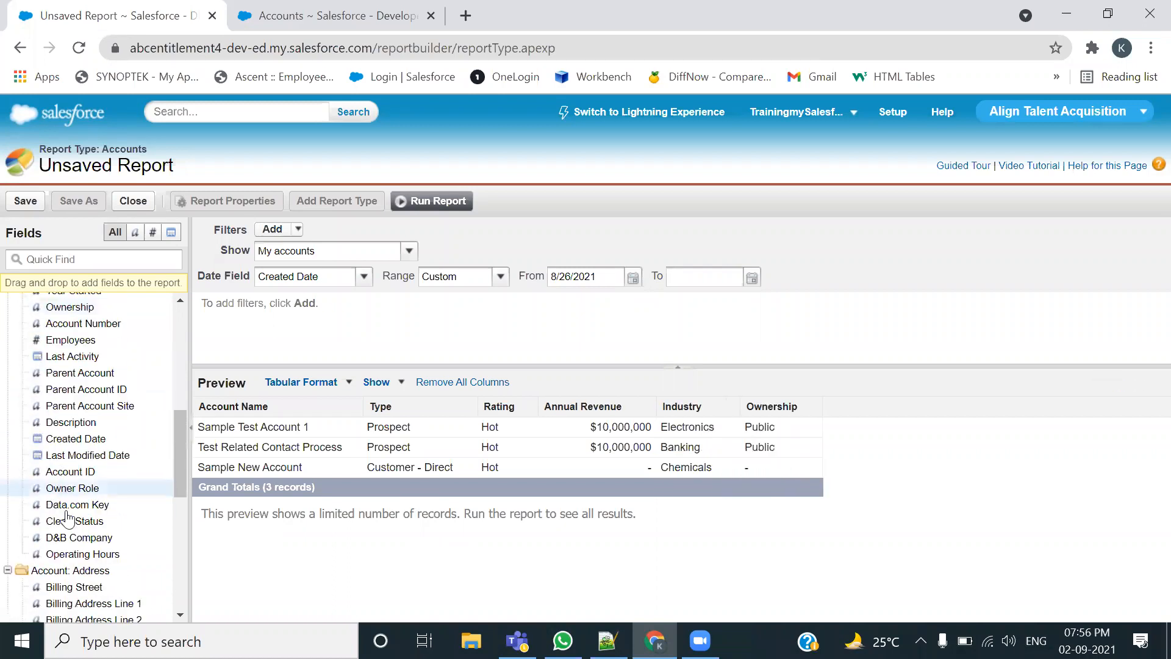
double_click(69, 492)
double_click(73, 544)
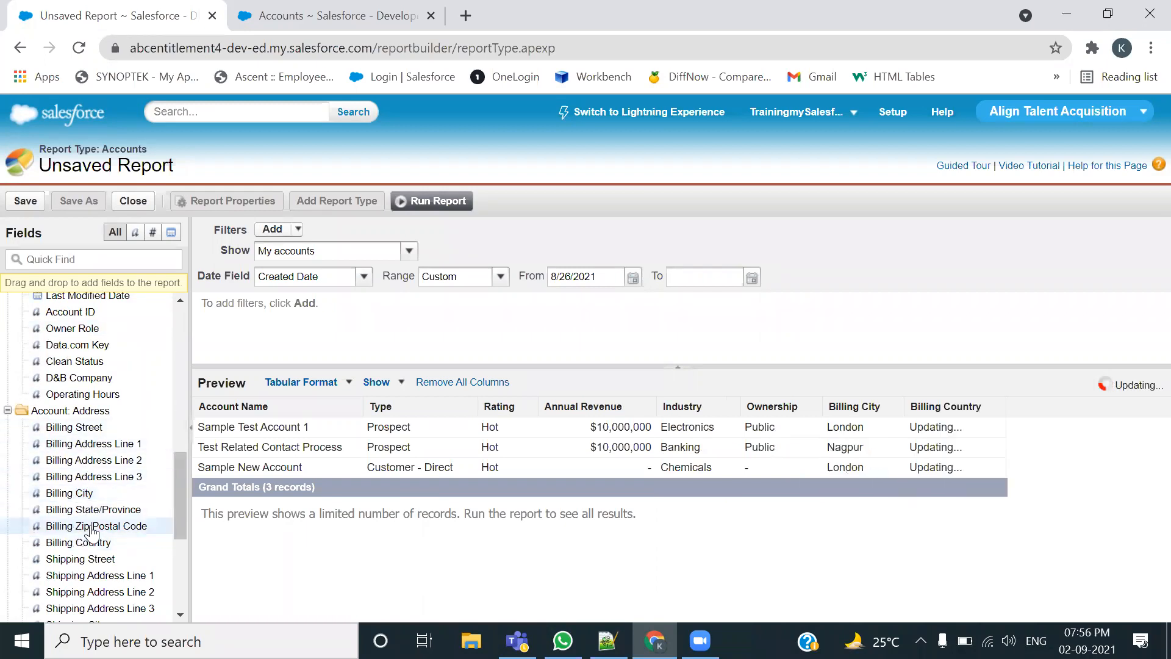
scroll(83, 524, down, 8)
double_click(60, 450)
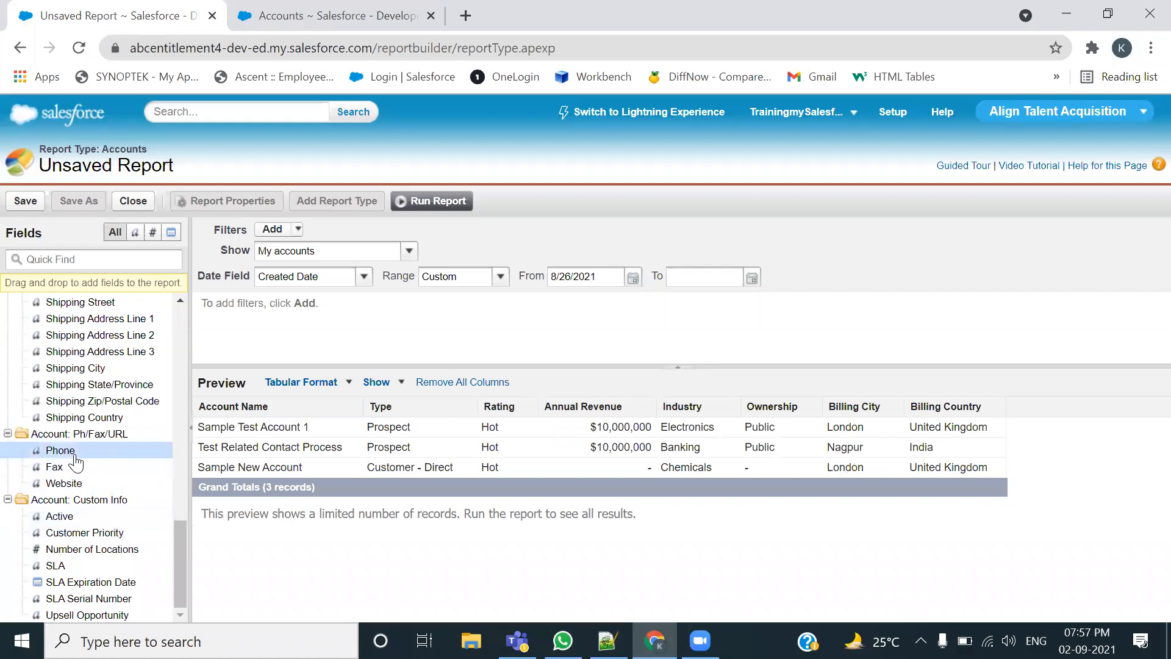
double_click(56, 466)
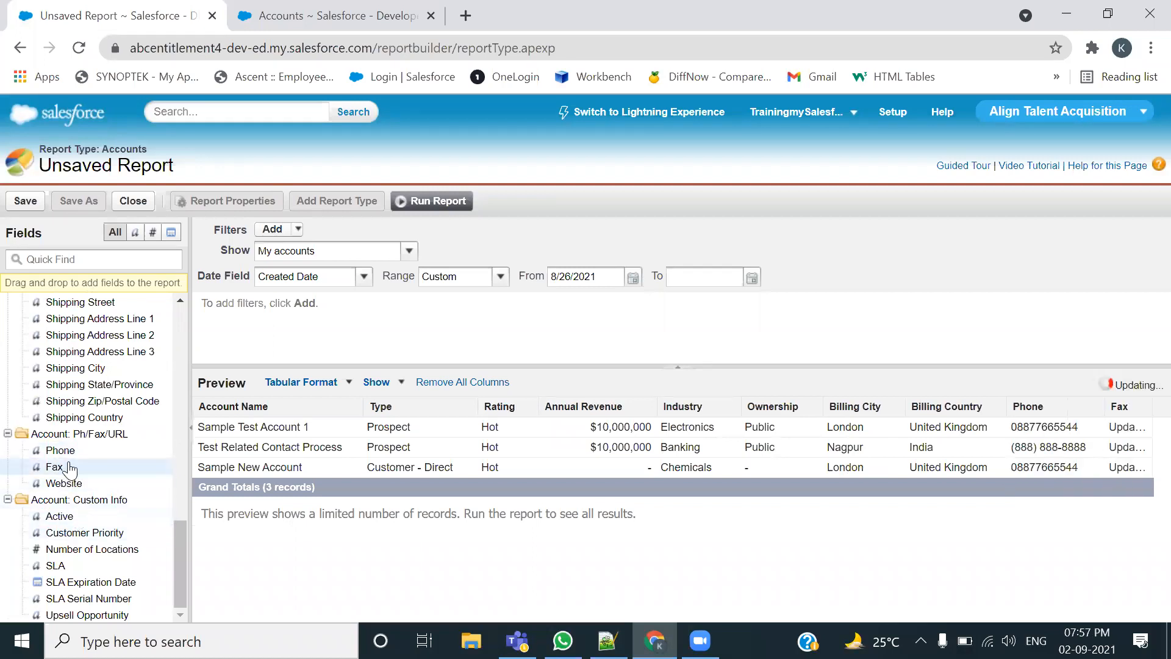
mouse_move(74, 517)
mouse_down()
mouse_move(64, 525)
mouse_move(402, 407)
mouse_move(384, 415)
mouse_up()
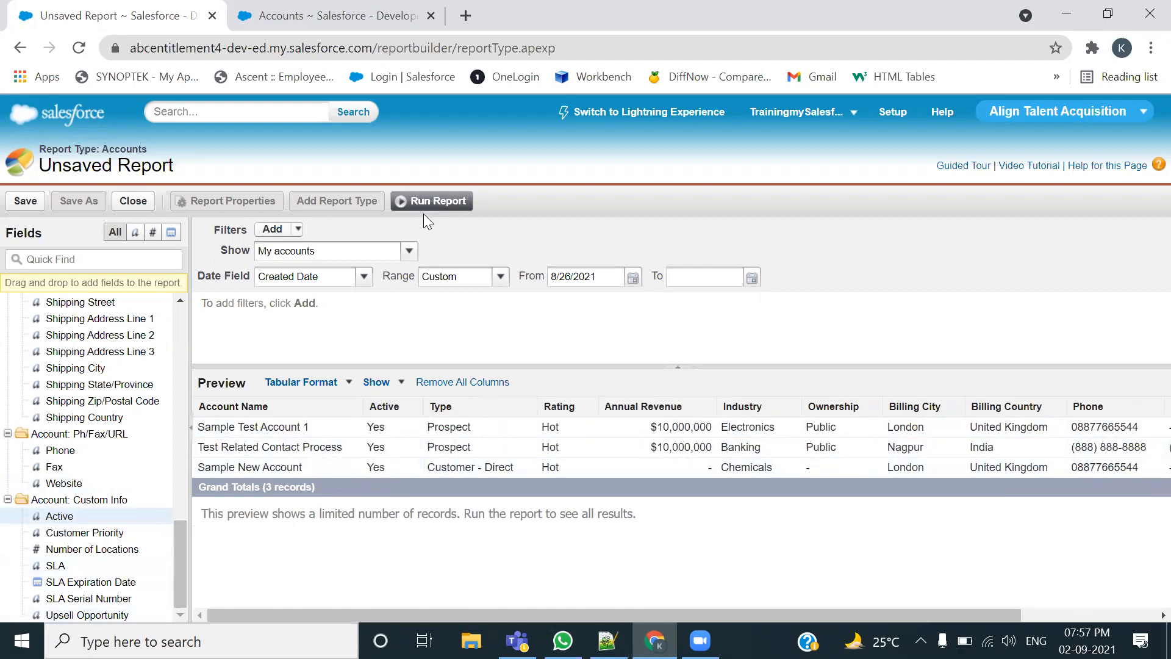
Filter the report to show All accounts with the Created Date range set to All Time
click(315, 253)
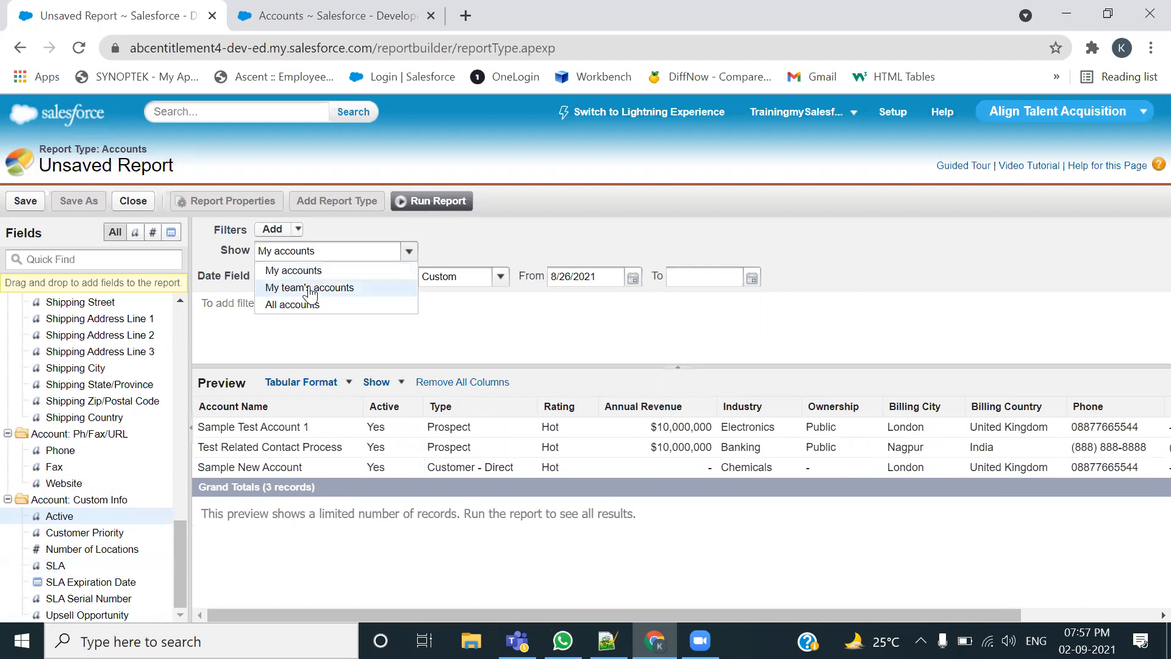
click(300, 303)
click(499, 276)
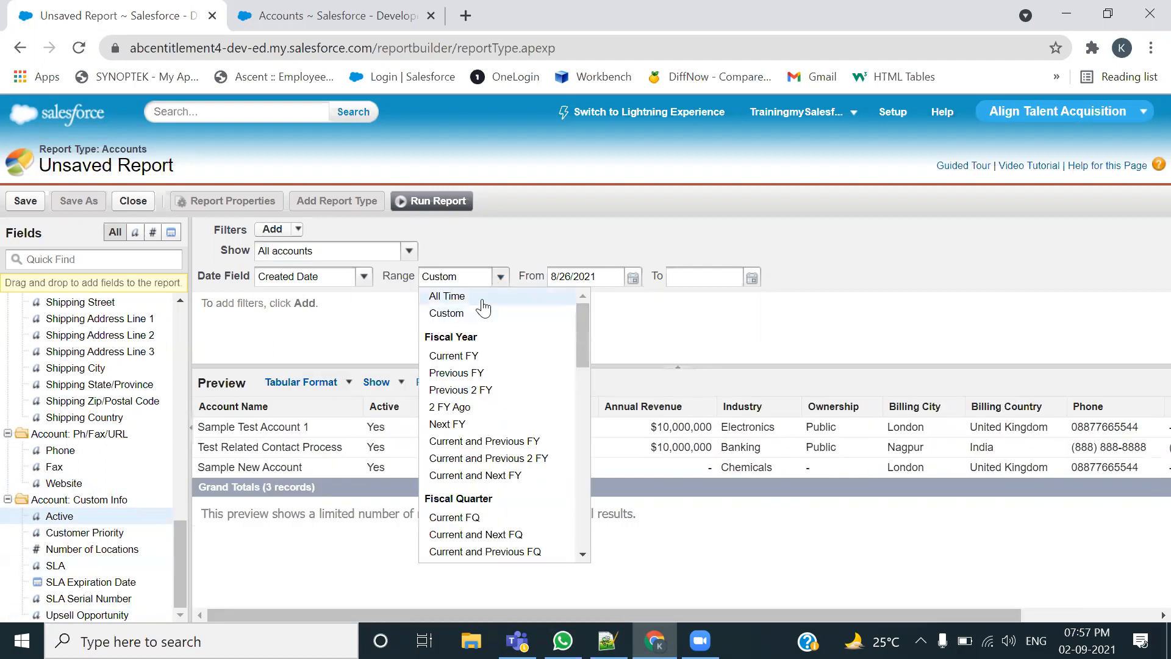
click(452, 295)
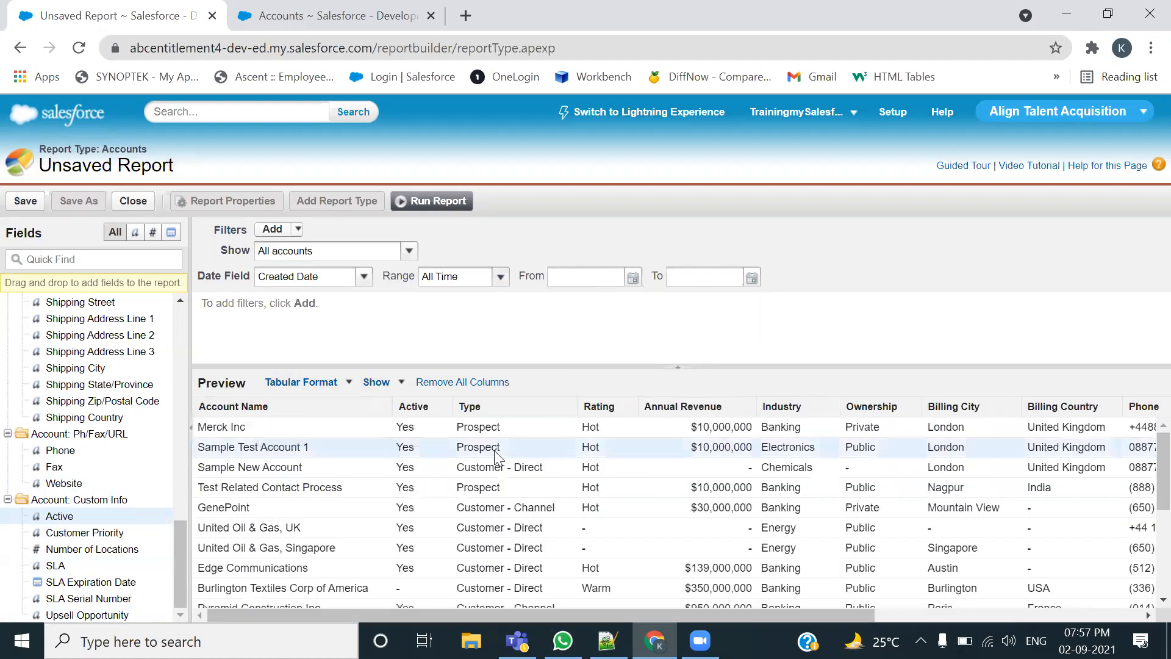
Run the report and review the listed account records and their columns
click(454, 204)
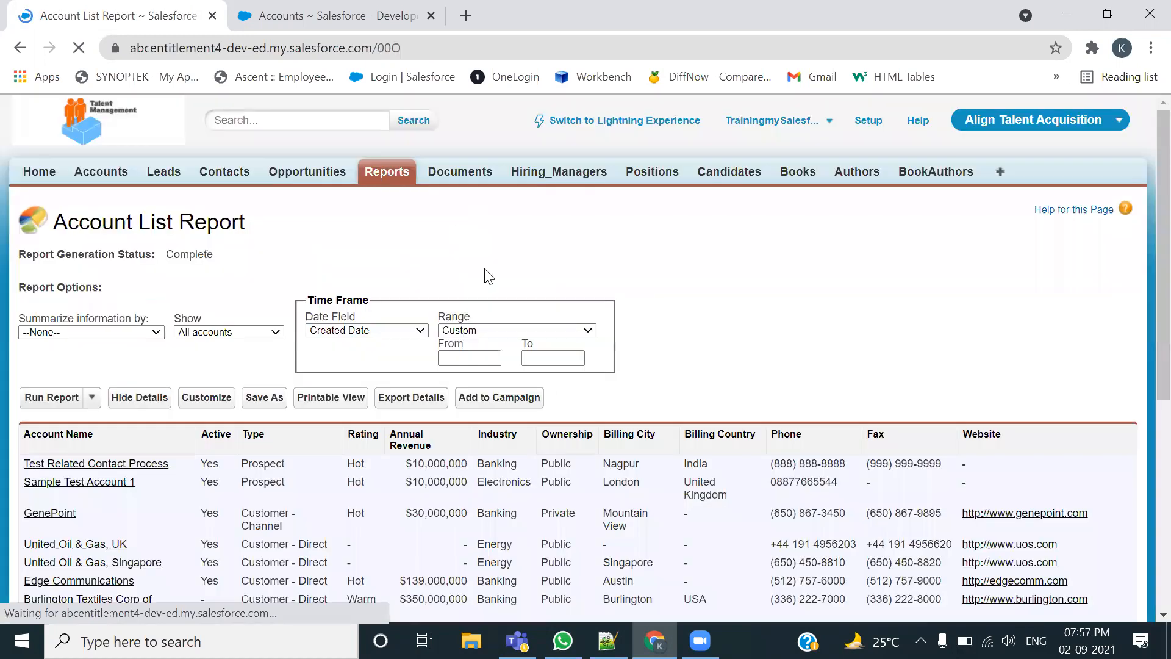
scroll(683, 439, down, 5)
scroll(694, 441, down, 2)
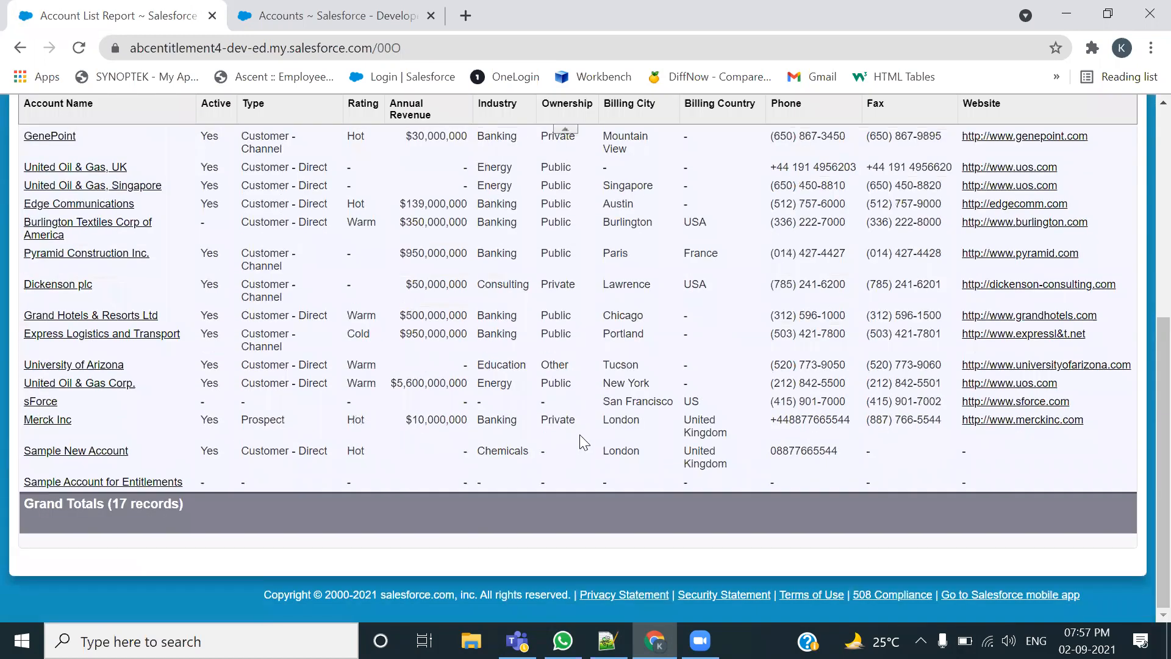
scroll(582, 443, up, 4)
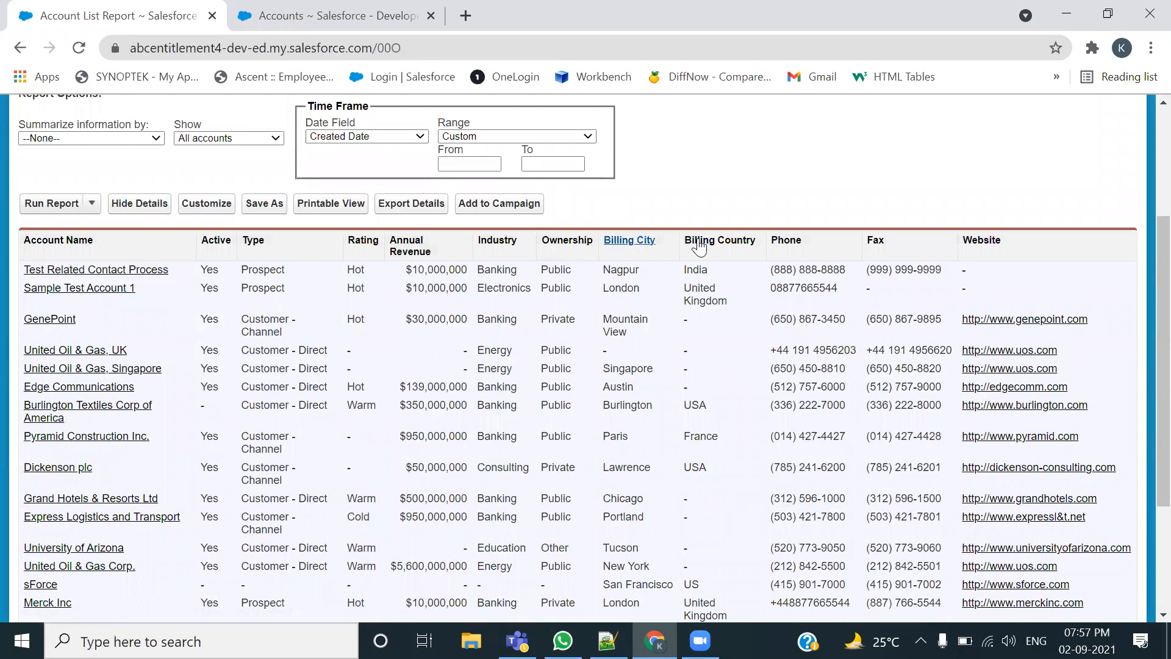
Reopen the report for customizing and change its format from Tabular to Summary
click(206, 203)
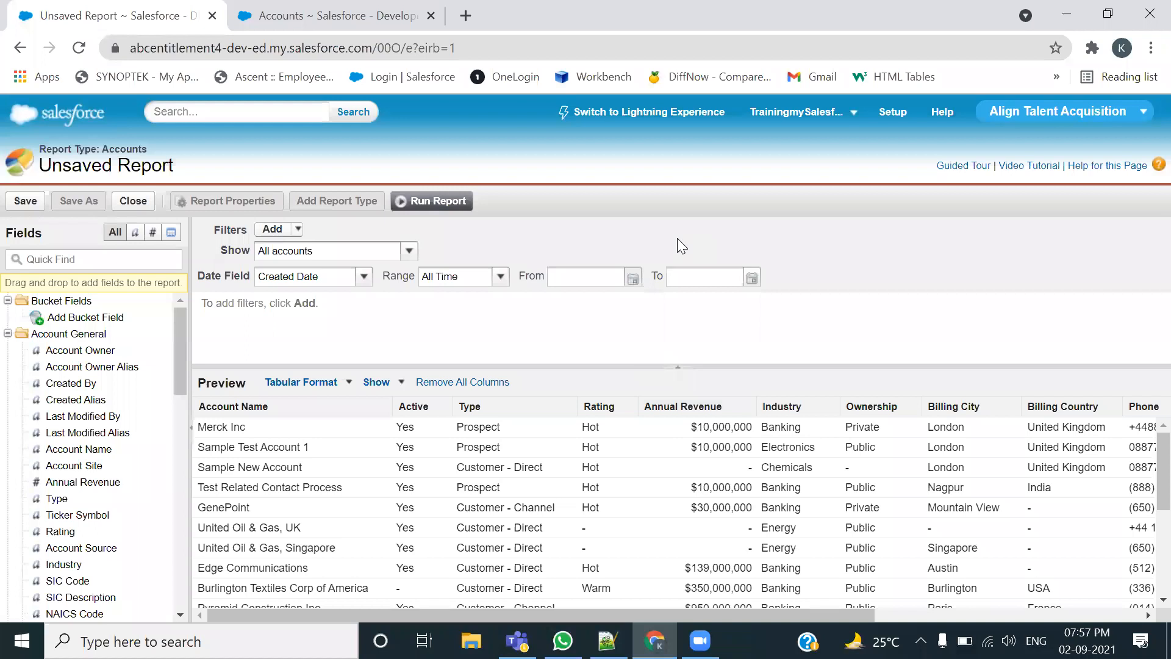
click(333, 391)
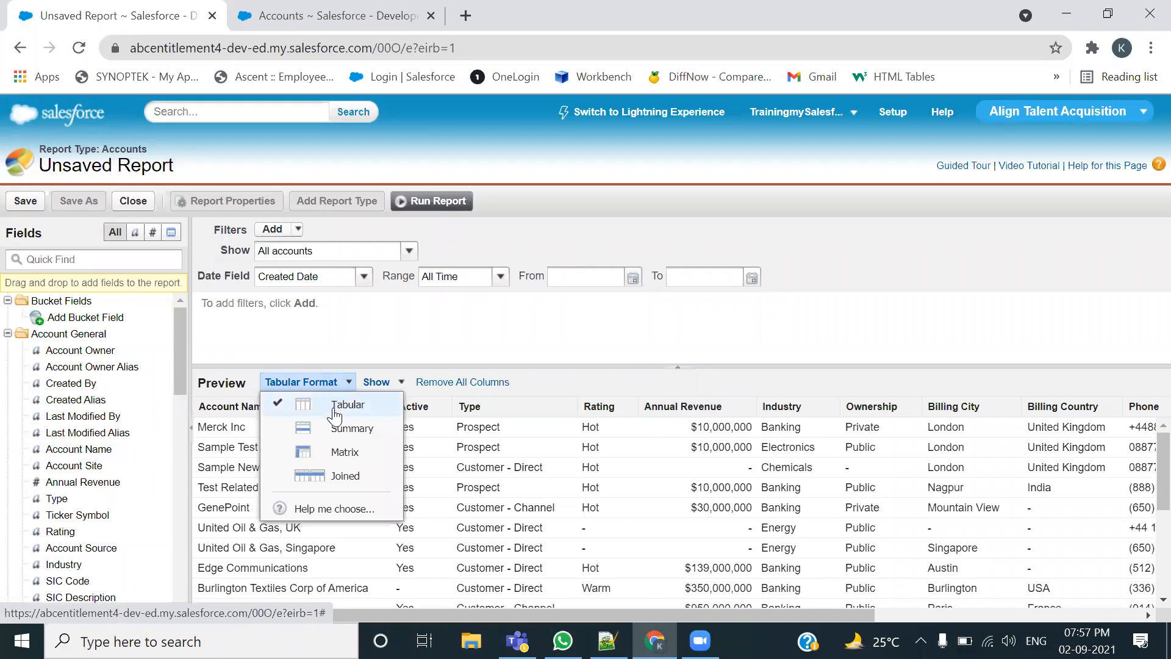
click(352, 430)
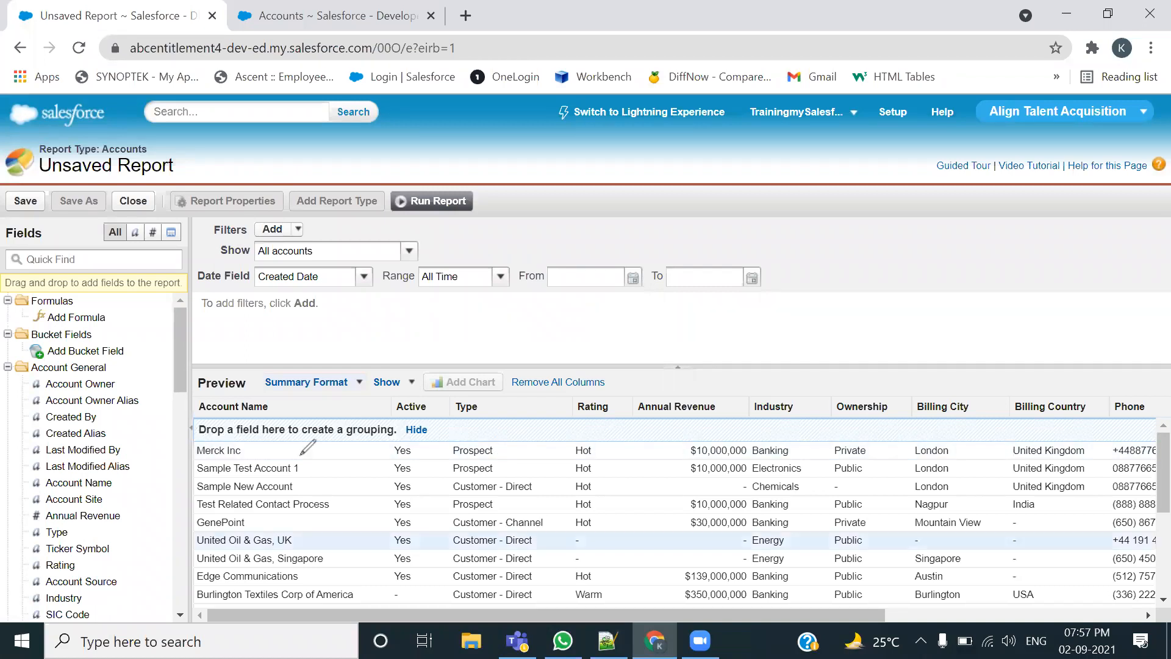
mouse_move(194, 418)
mouse_down()
mouse_move(196, 441)
mouse_move(277, 445)
mouse_move(1149, 435)
mouse_move(1149, 418)
mouse_move(830, 432)
mouse_up()
drag(732, 421, 194, 418)
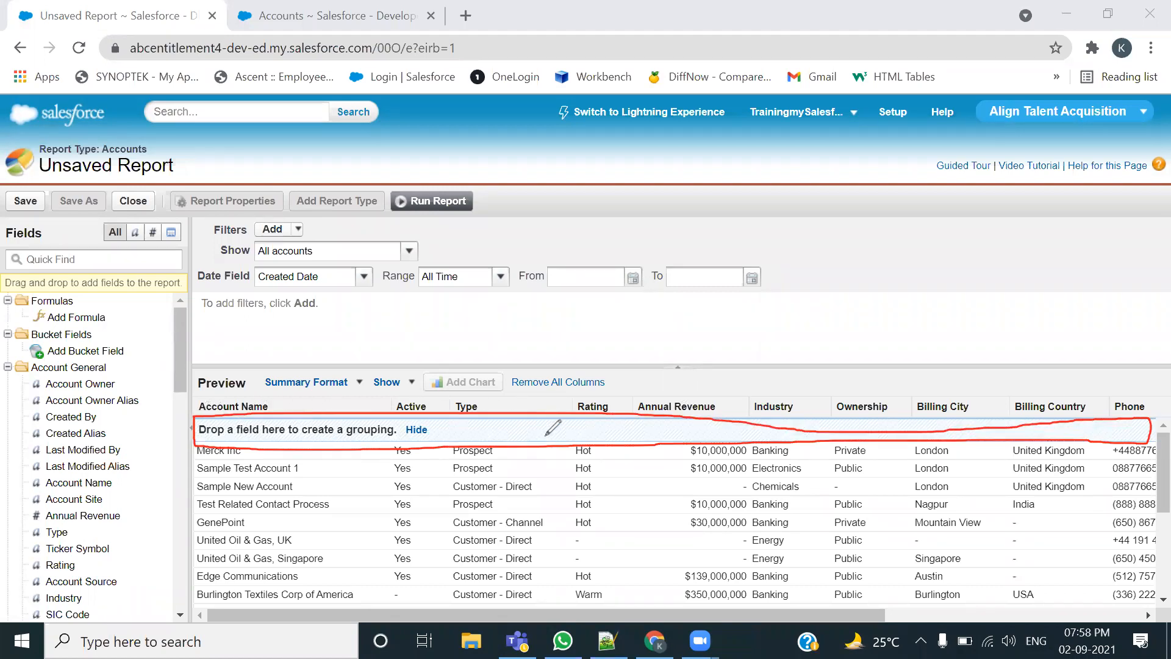
right_click(780, 142)
click(782, 147)
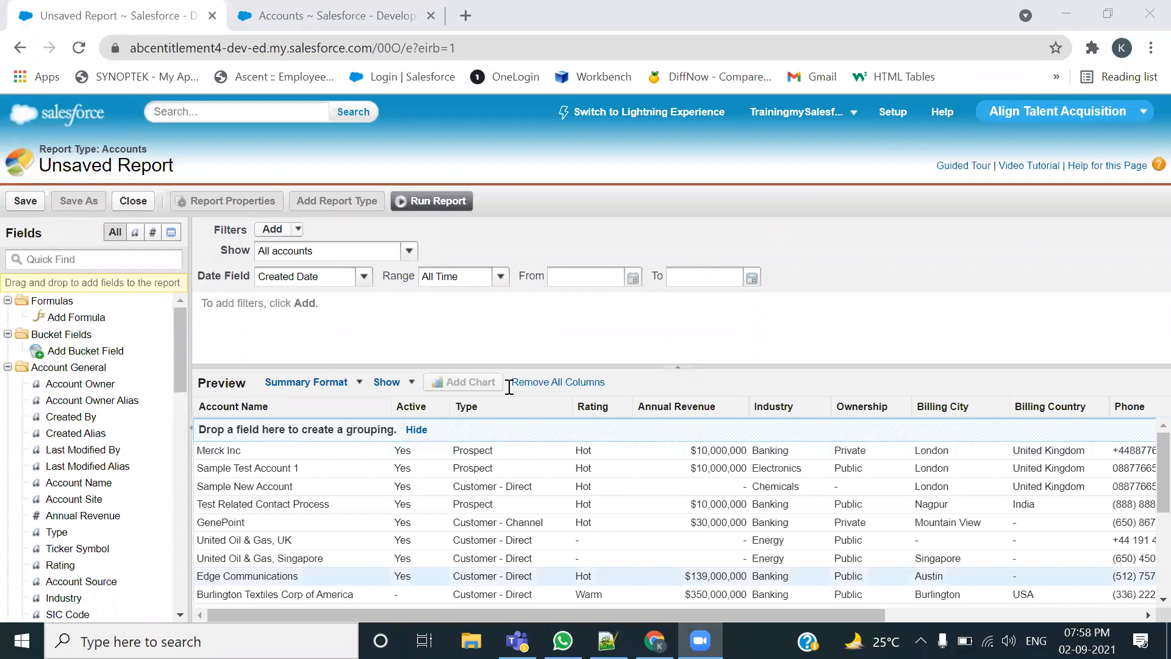
Check the Summary Report use case in the Notepad++ notes, highlighting the grouping based on Rating, and return to the report
key(alt+Tab)
drag(607, 259, 798, 259)
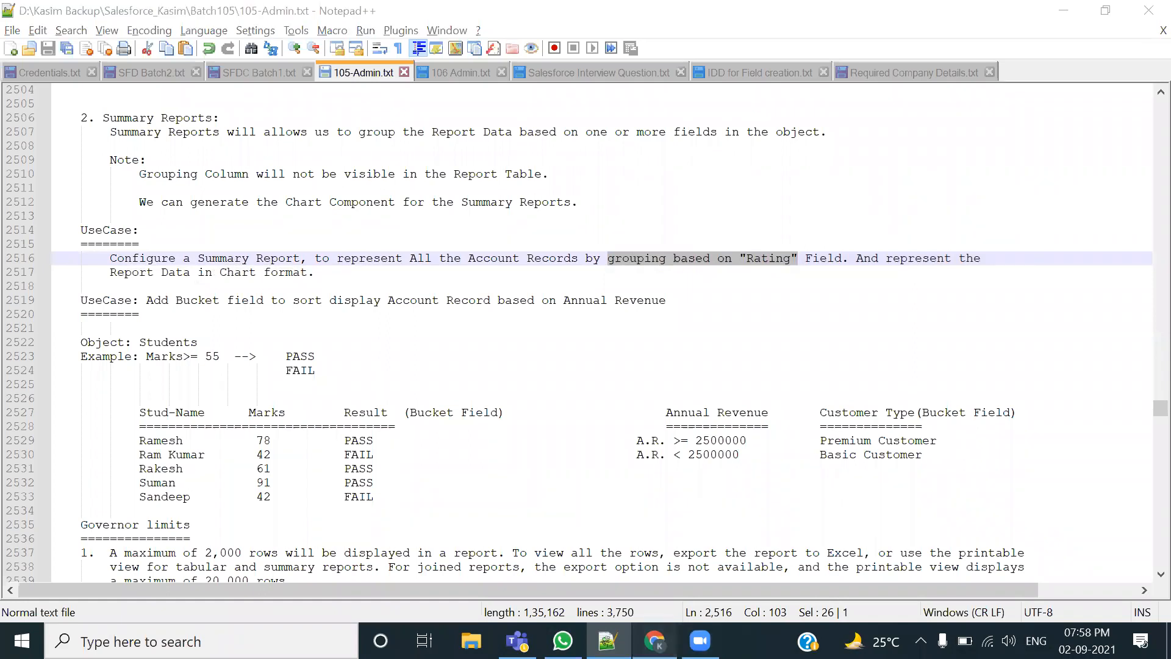
click(654, 641)
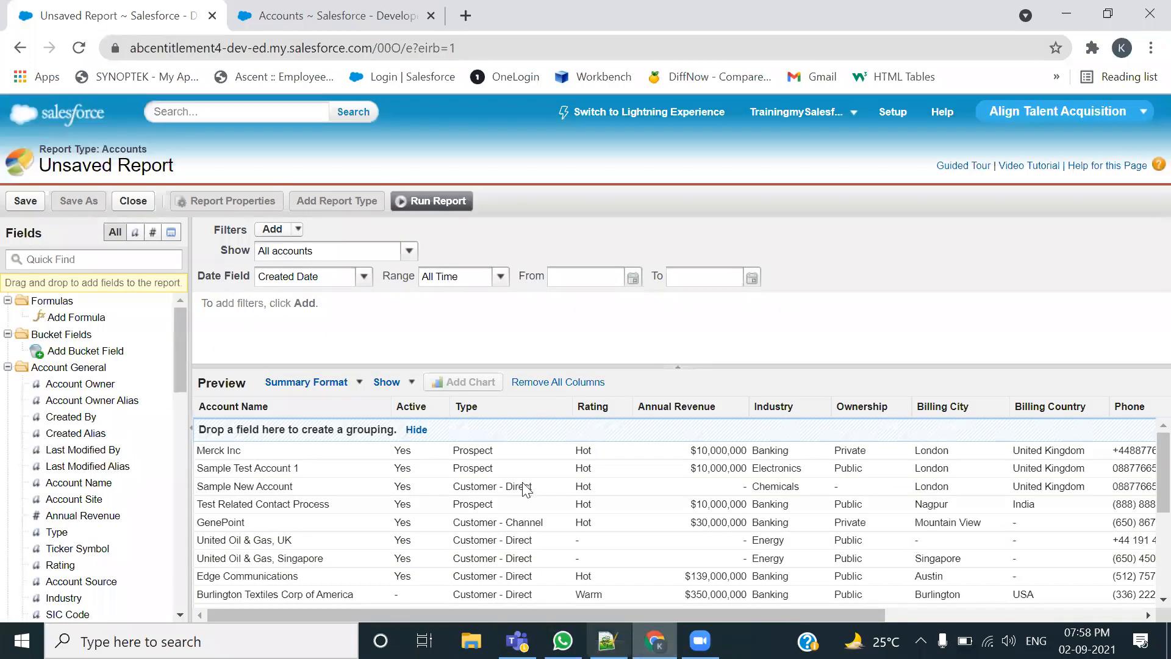
Group the summary report by the Rating field and sort its records by Annual Revenue in ascending order
mouse_move(592, 407)
mouse_down()
mouse_move(541, 432)
mouse_move(590, 409)
mouse_up()
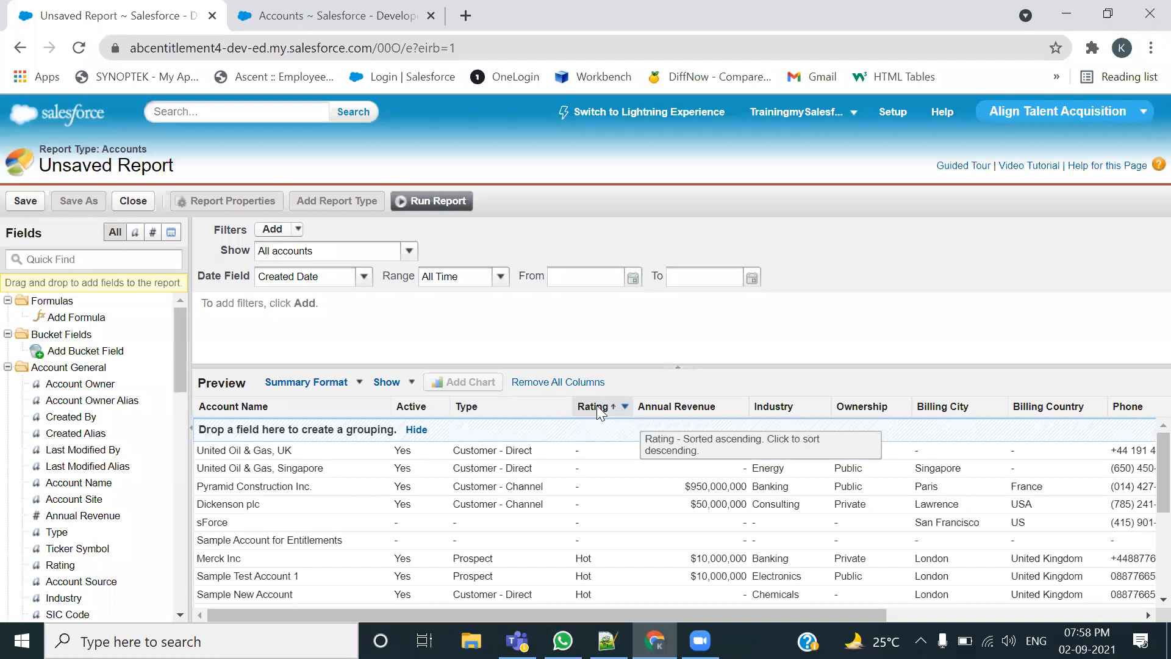
drag(595, 406, 538, 434)
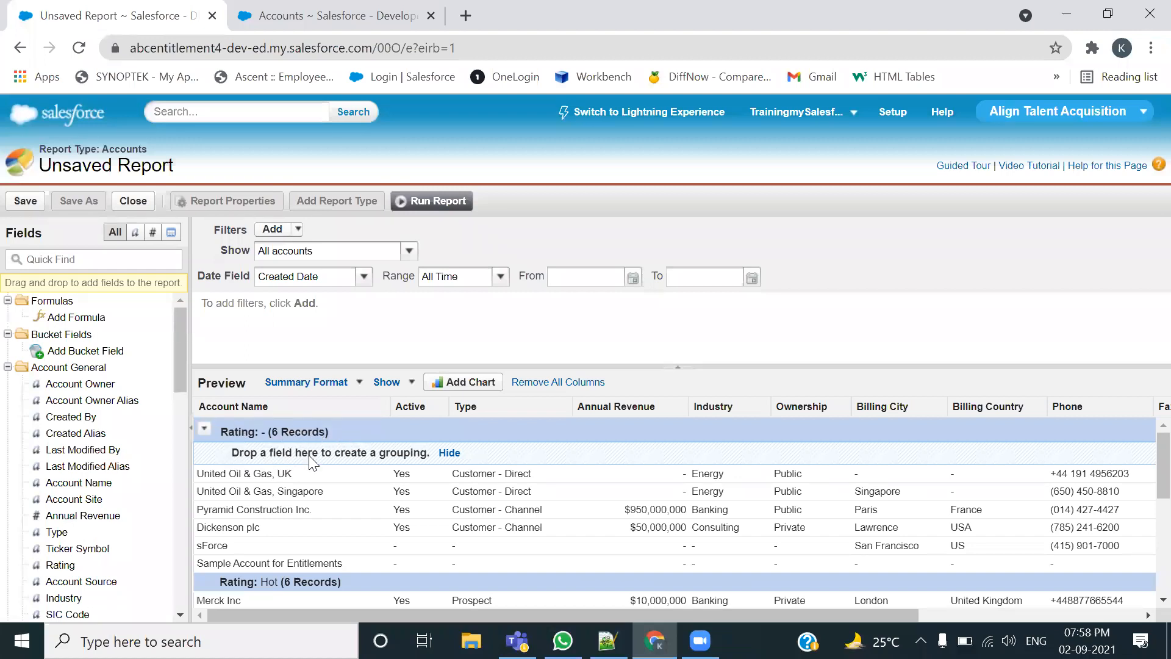
mouse_move(635, 404)
mouse_down()
mouse_move(493, 444)
mouse_move(634, 397)
mouse_move(628, 406)
mouse_up()
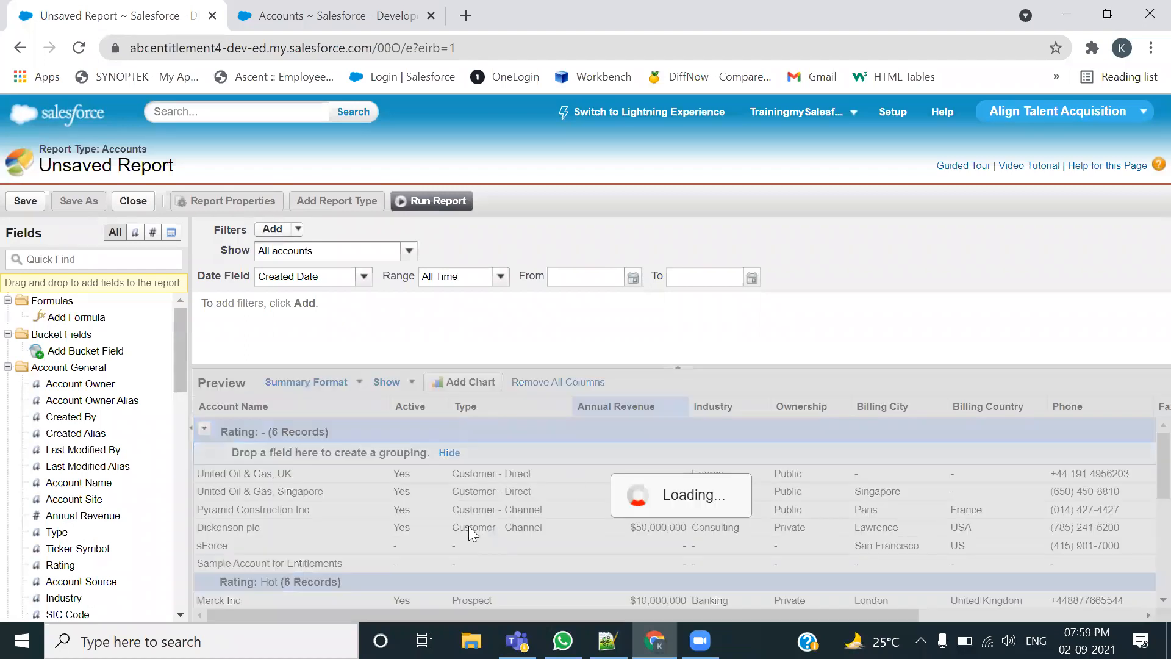
Add Active as a second grouping level and remove both the Active and Rating groupings from the report
click(441, 407)
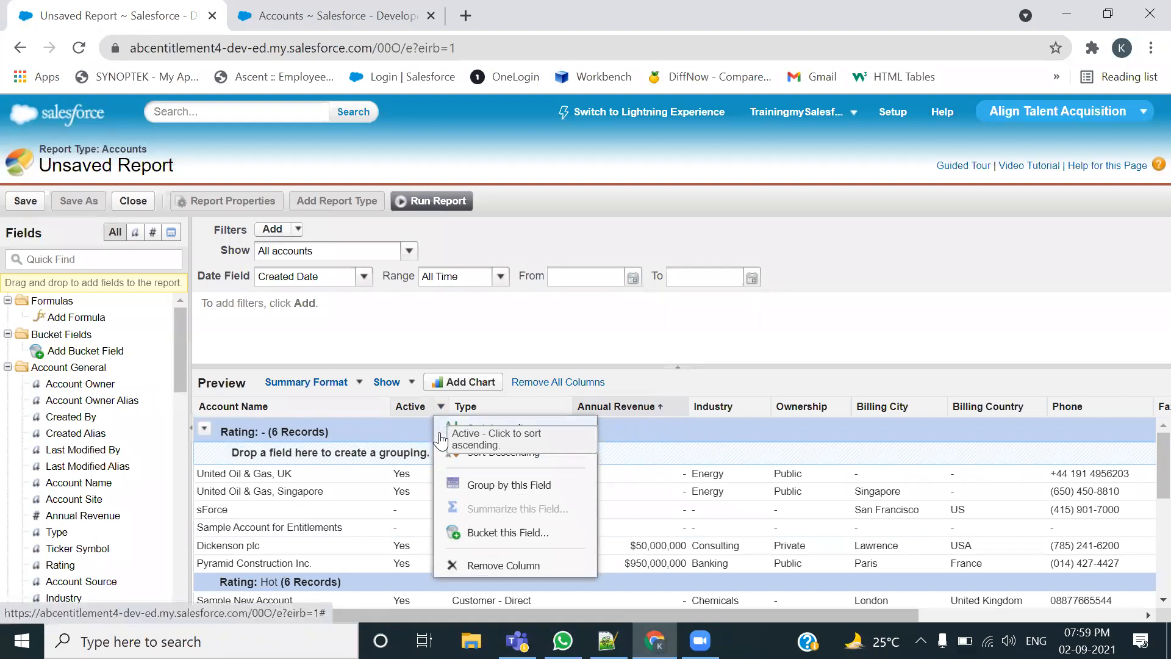
click(520, 485)
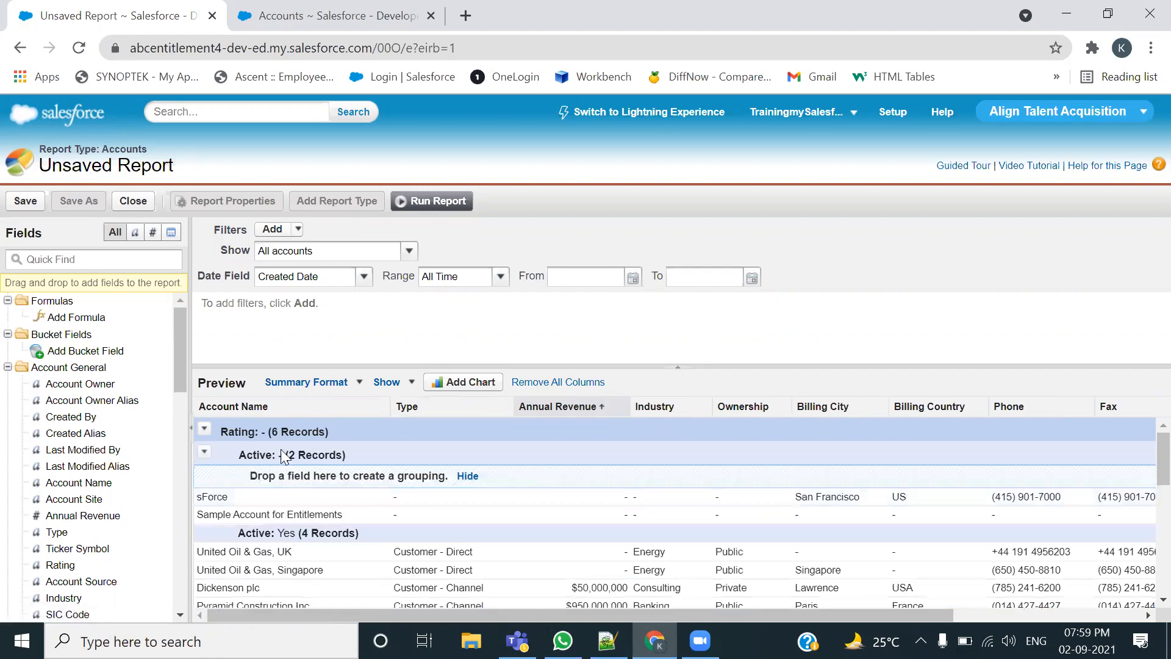
click(205, 454)
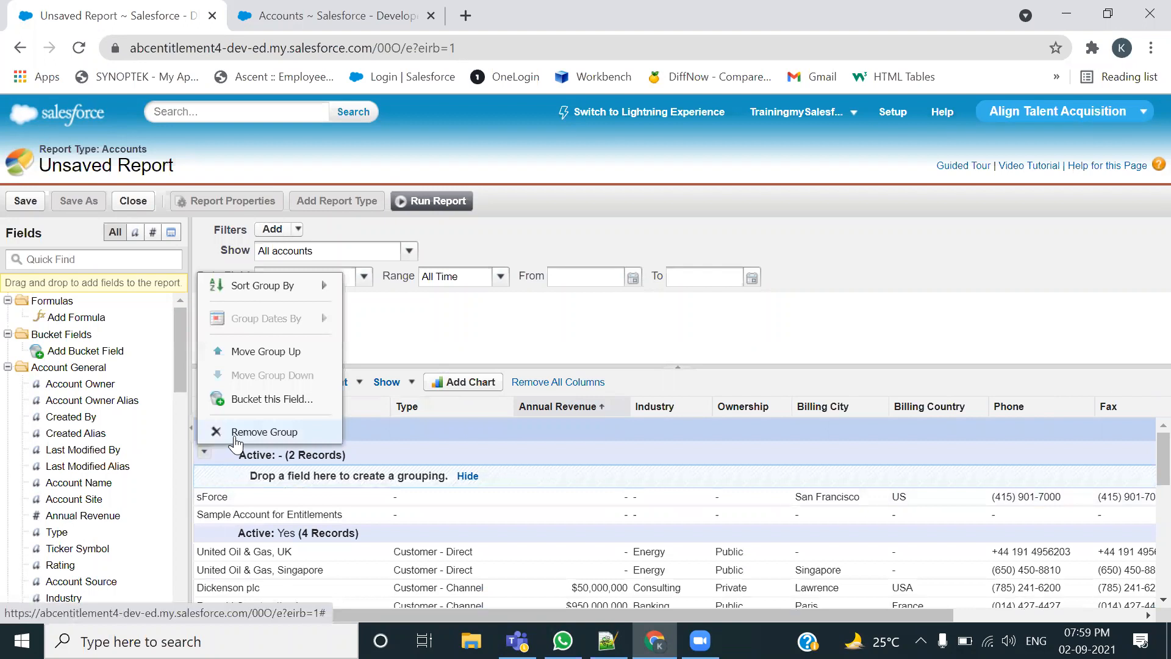
click(244, 432)
click(204, 430)
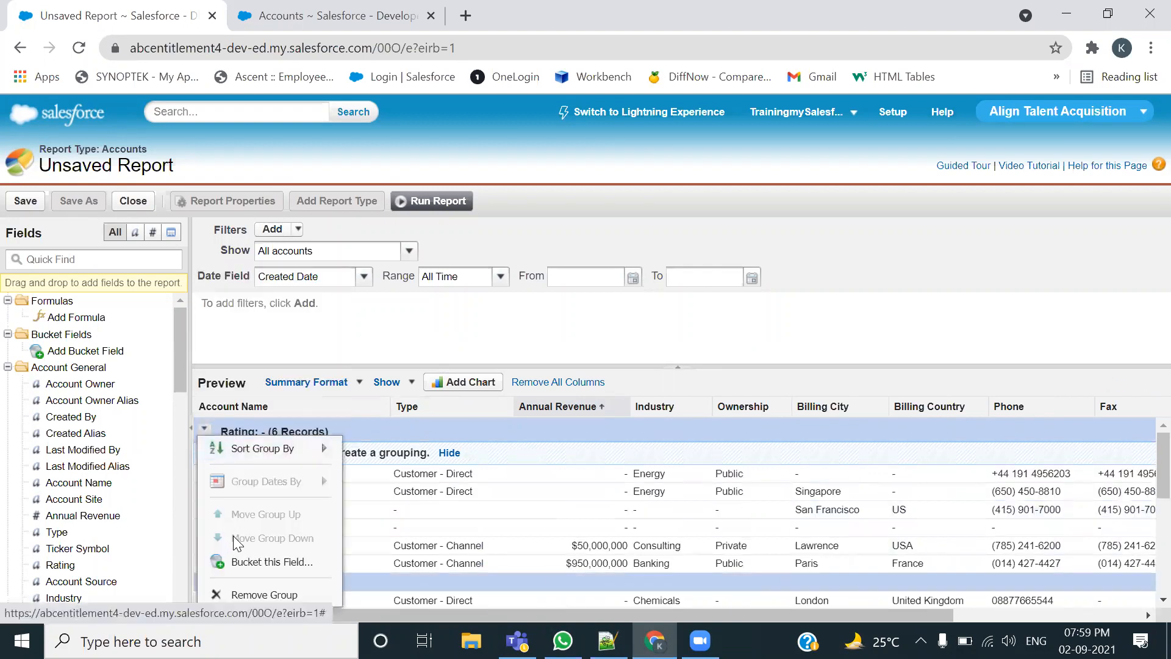
click(250, 595)
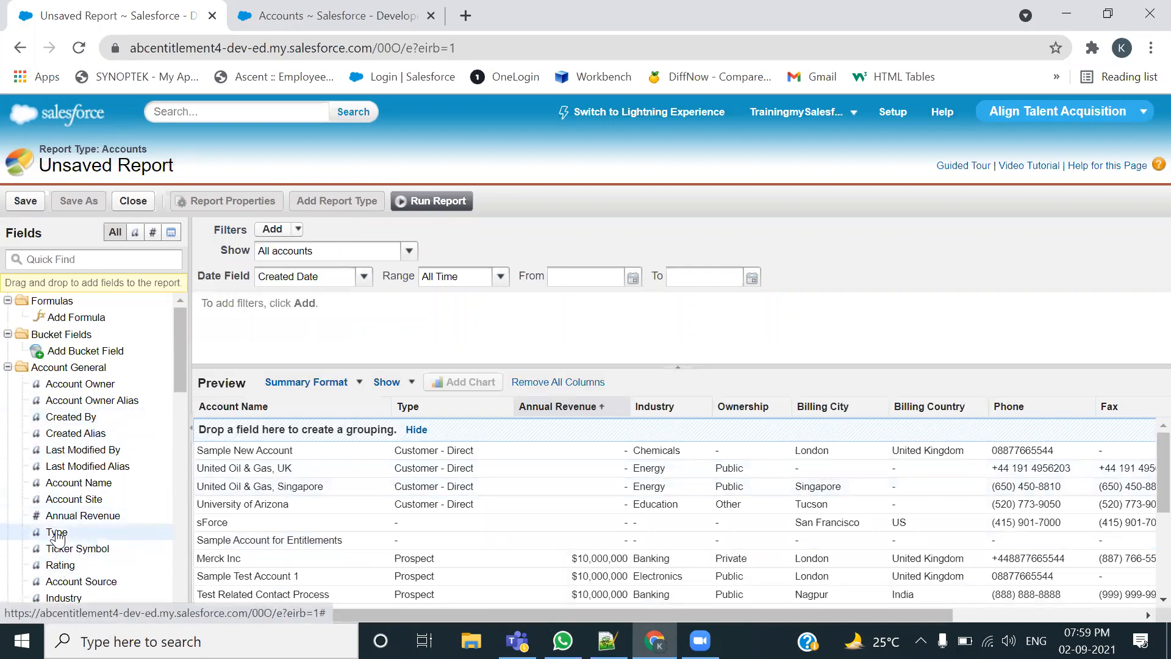
Add the Rating field back as a column and place it right after Annual Revenue
double_click(54, 567)
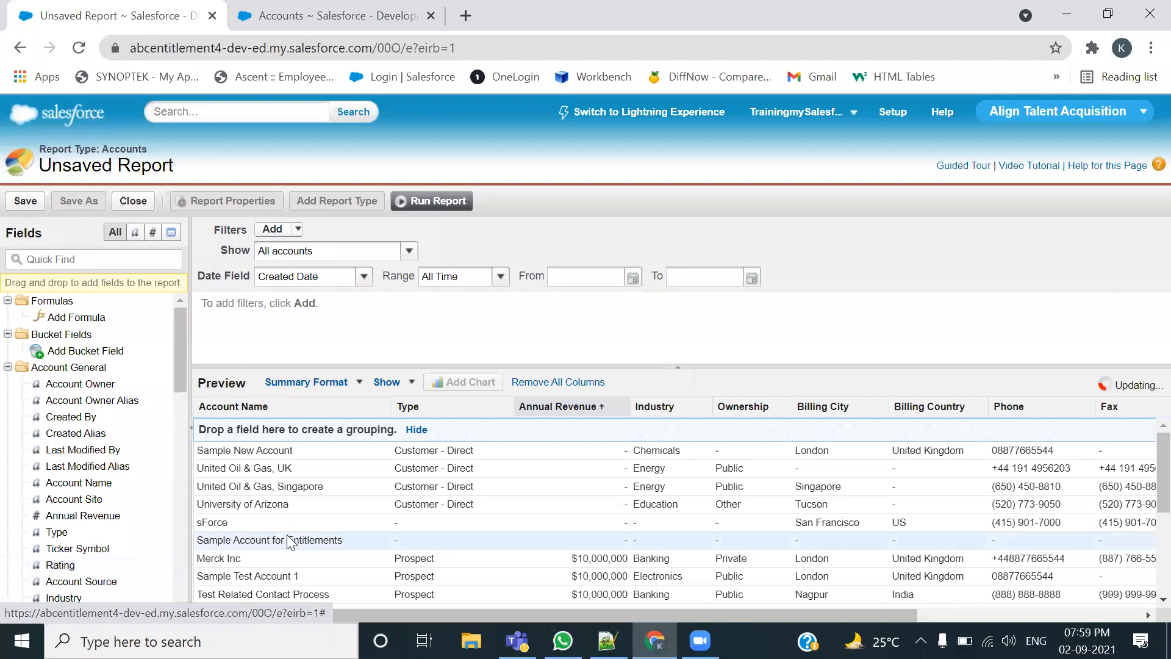
scroll(974, 600, right, 5)
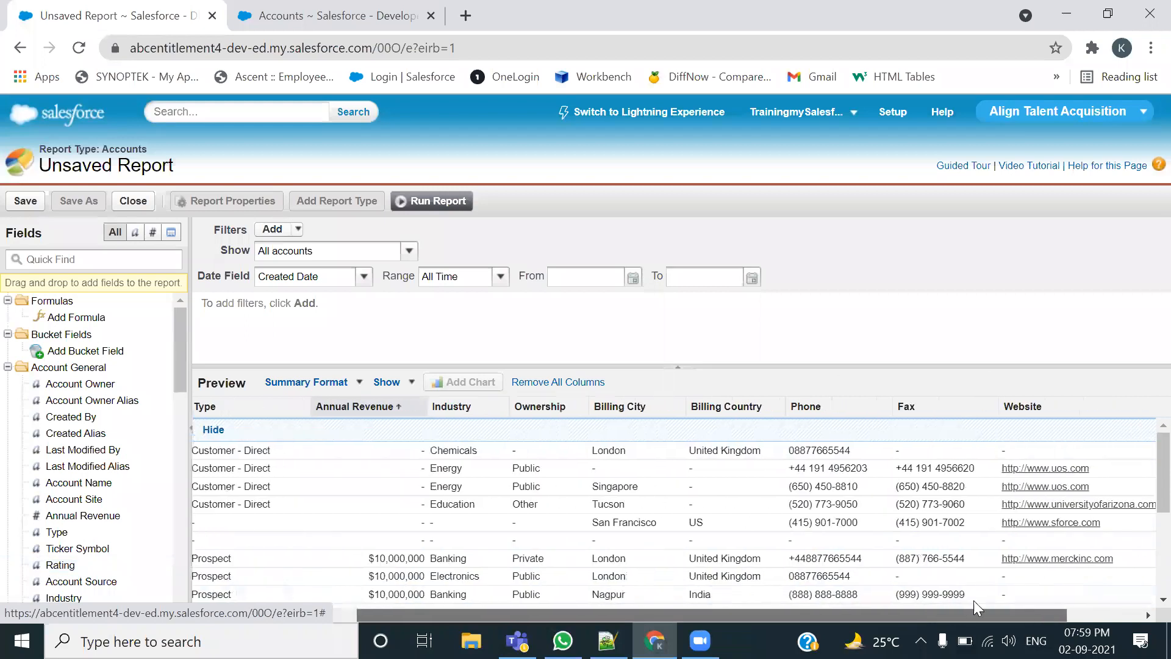
drag(1120, 406, 342, 411)
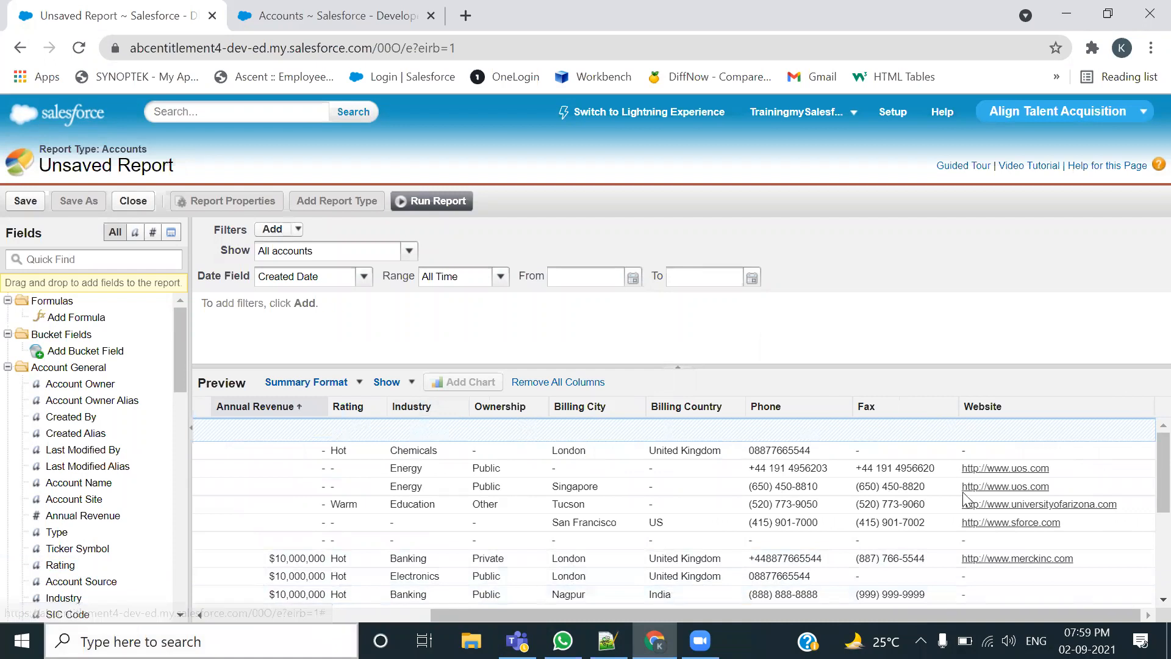
scroll(1015, 614, down, 2)
drag(1015, 613, 796, 614)
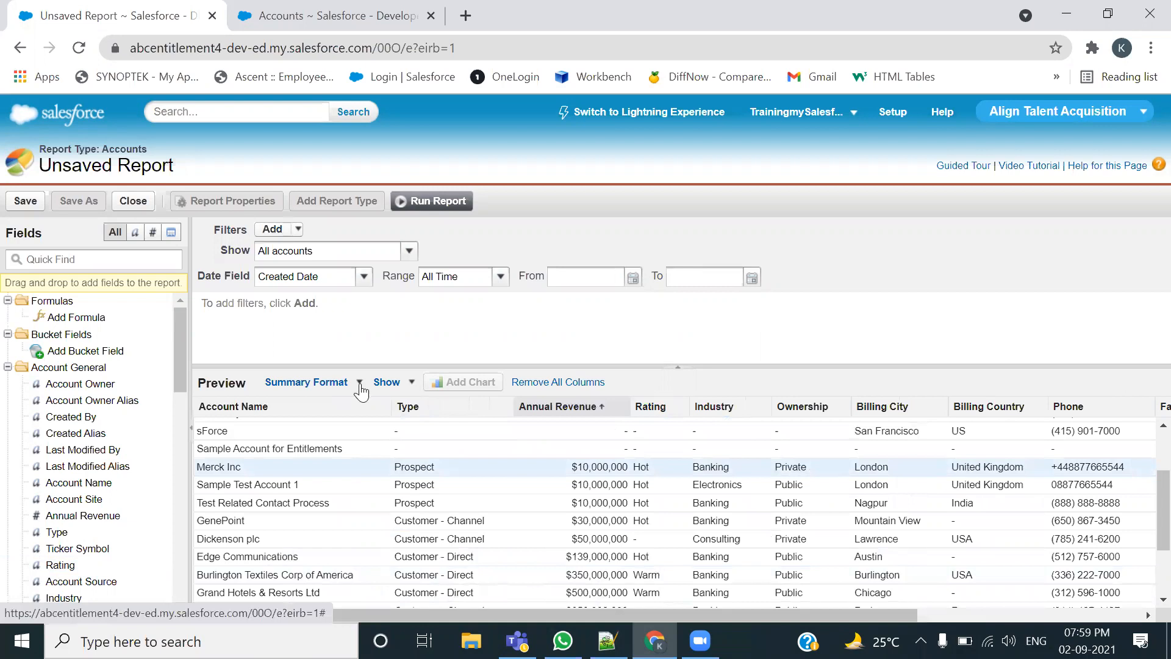
scroll(341, 451, up, 2)
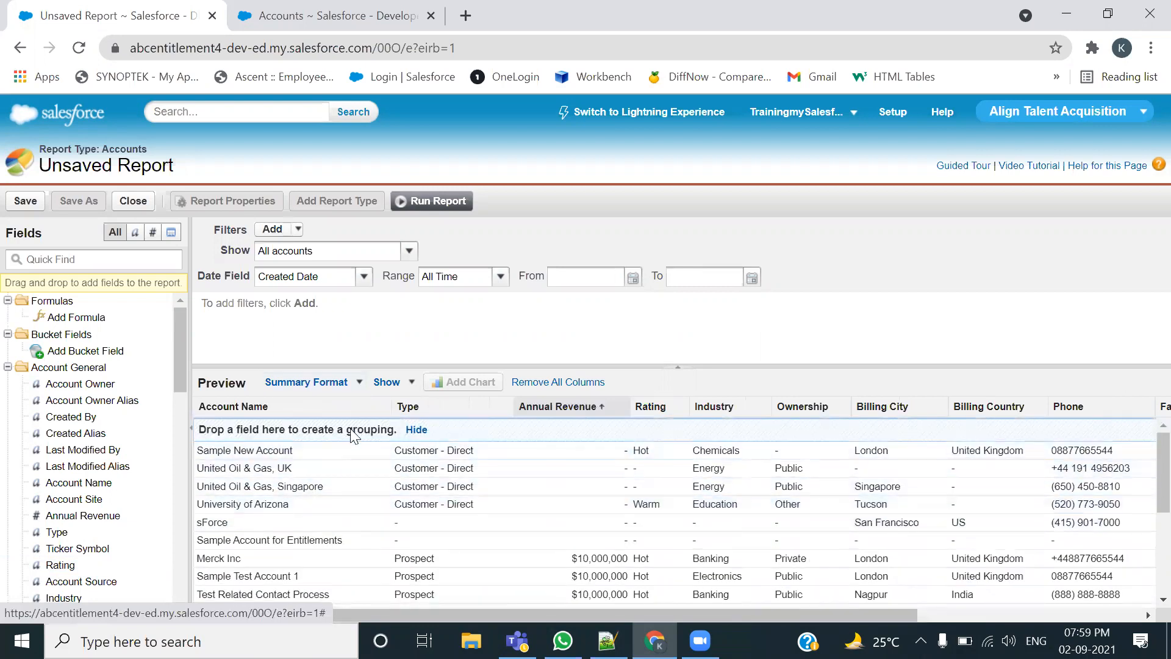
Group the account records by the Rating column using Group by this Field
click(682, 408)
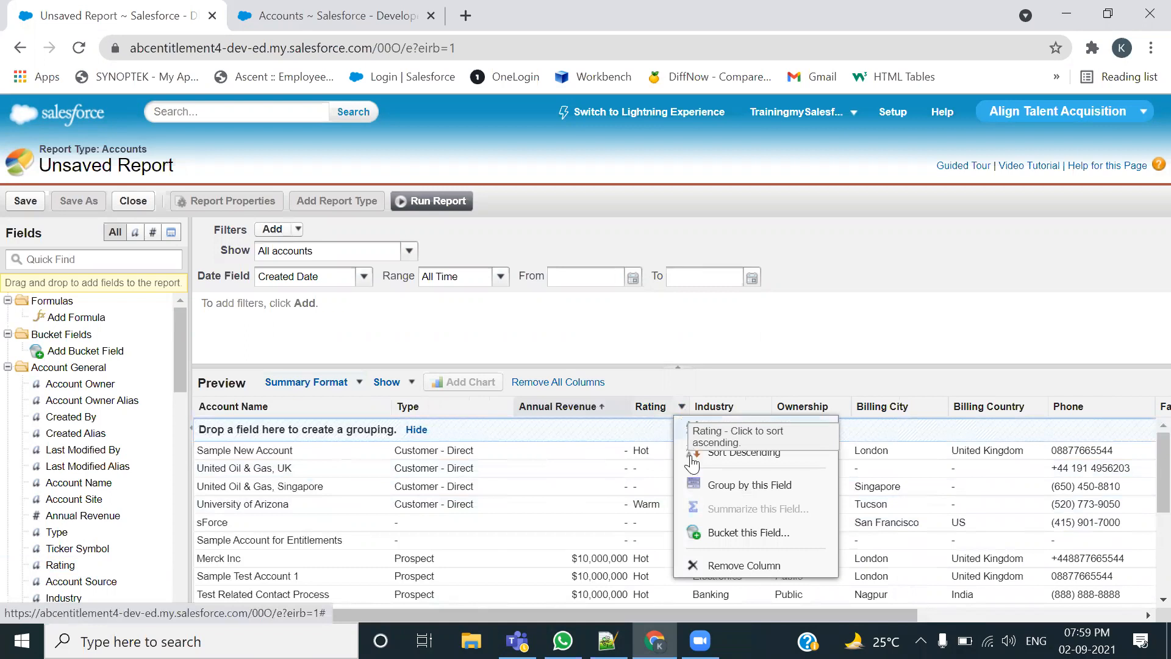
click(697, 486)
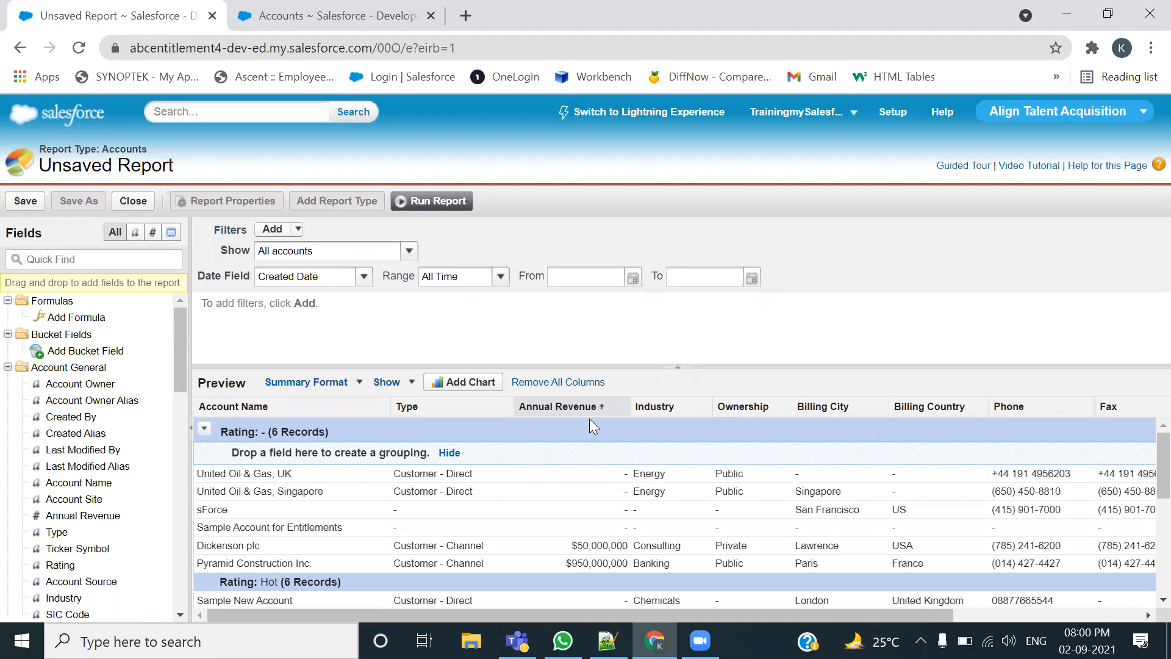
click(622, 406)
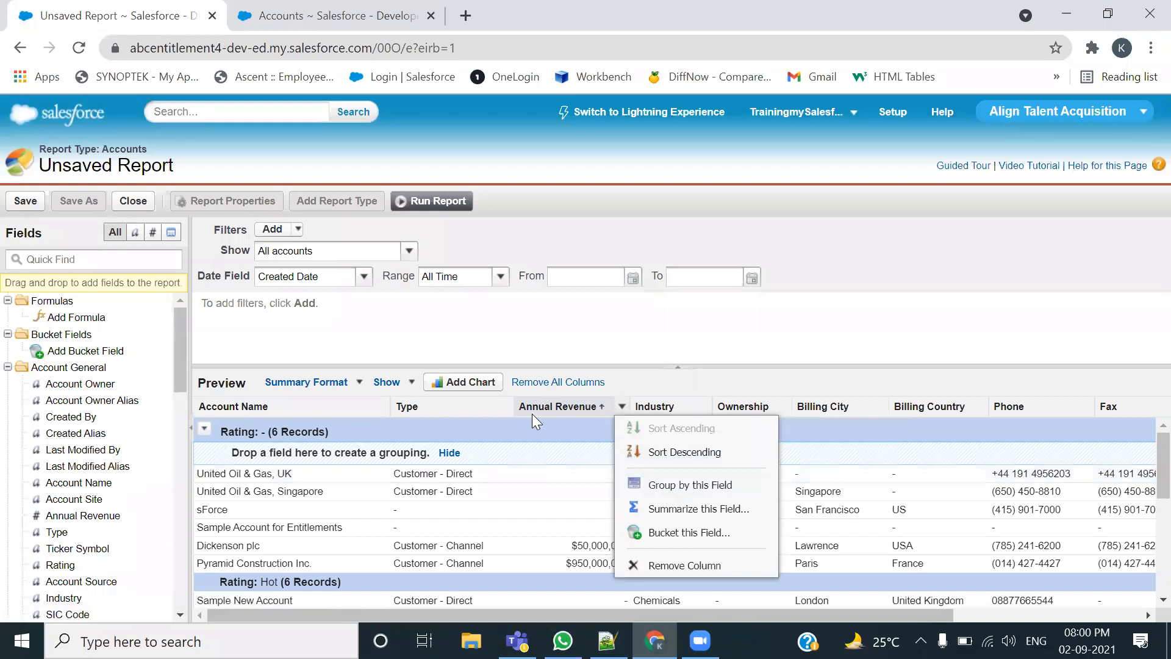
click(601, 314)
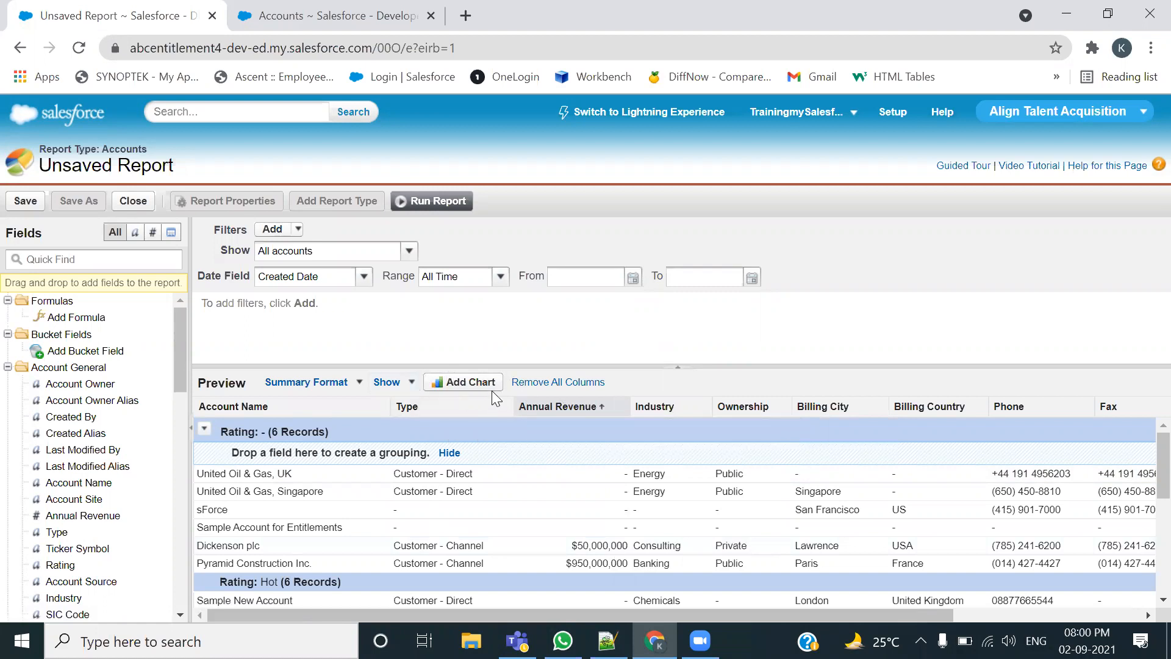
Run the report and examine the account records and record counts under each Rating group
click(446, 206)
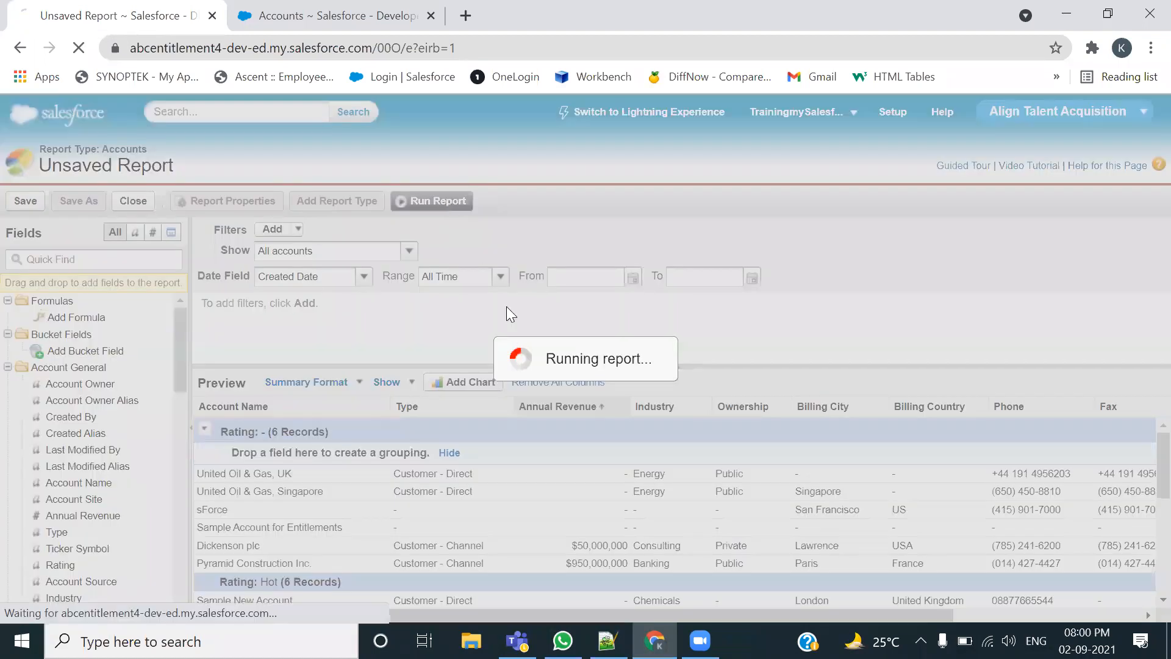
scroll(918, 373, down, 3)
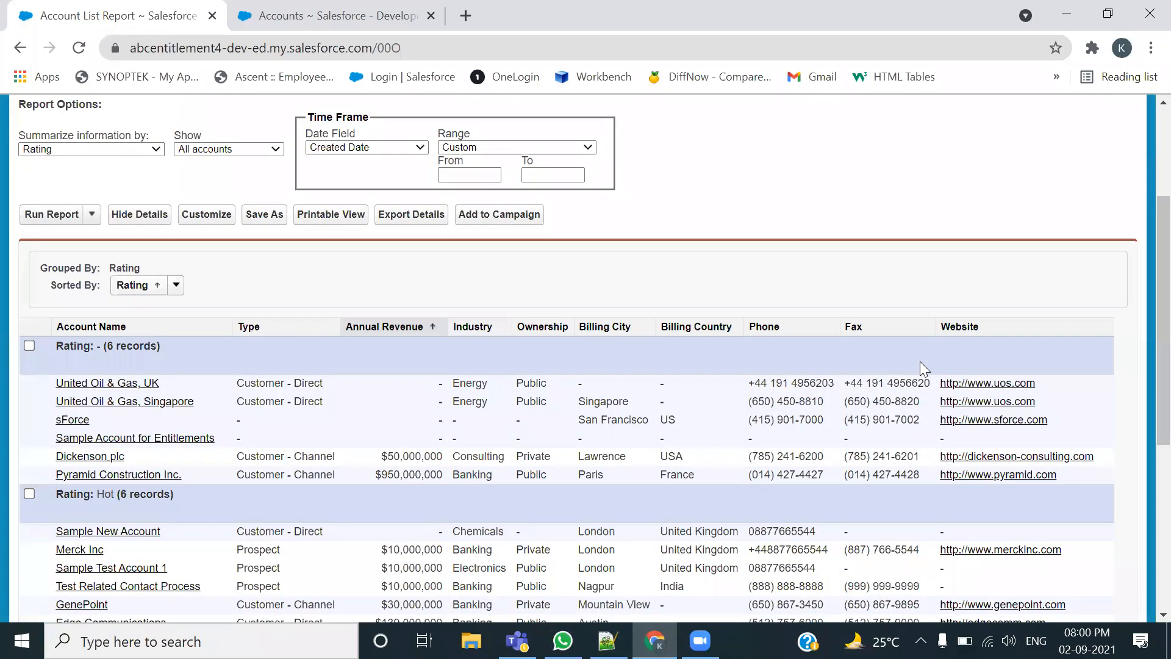
scroll(920, 361, down, 6)
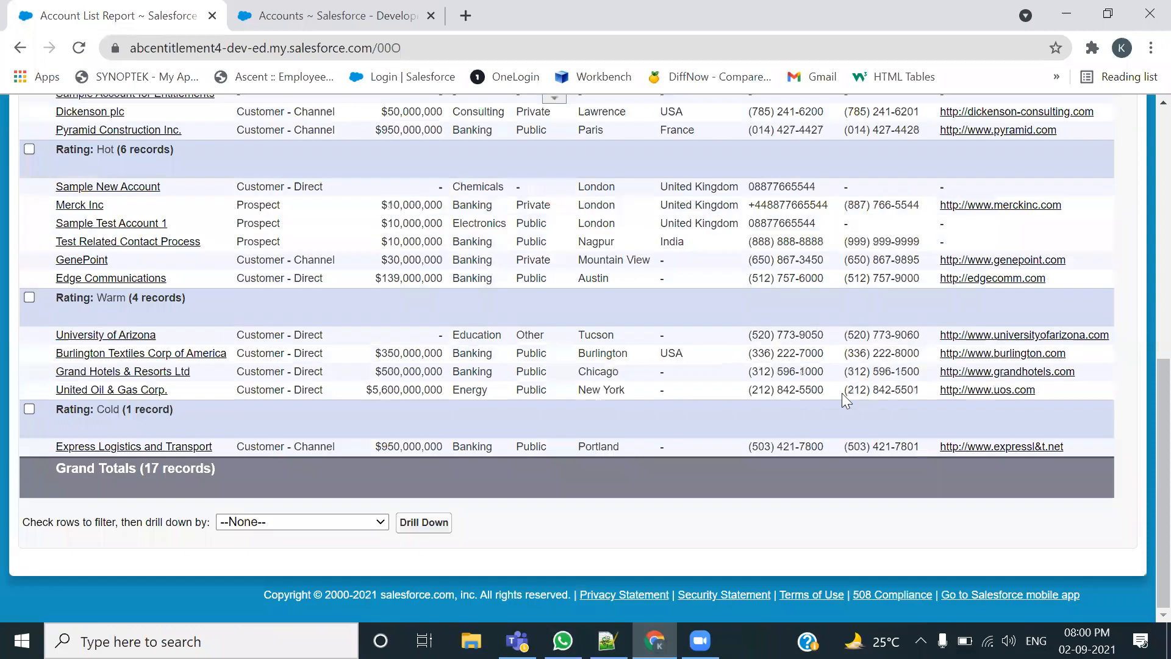
scroll(173, 478, up, 3)
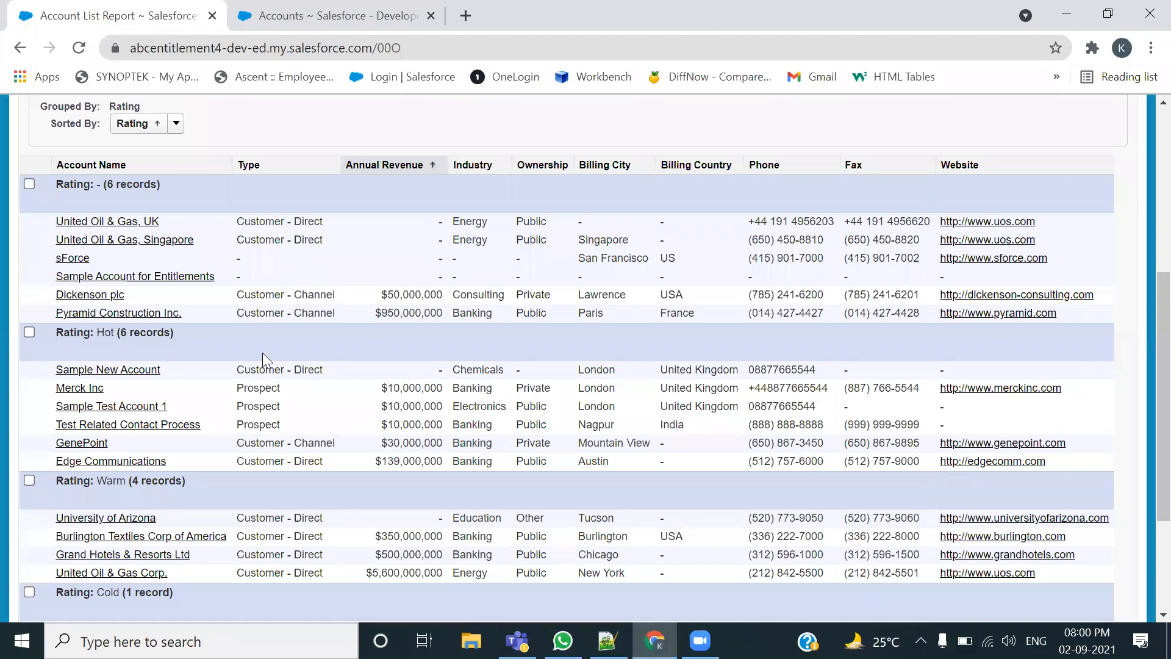
scroll(214, 378, down, 2)
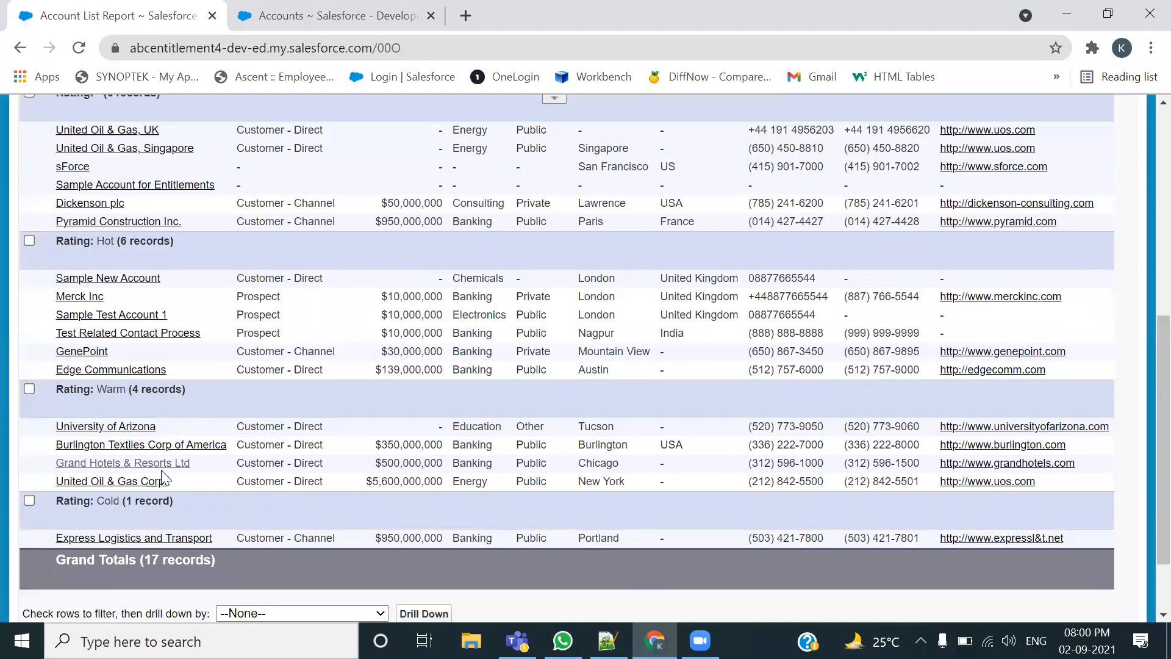
scroll(165, 390, up, 3)
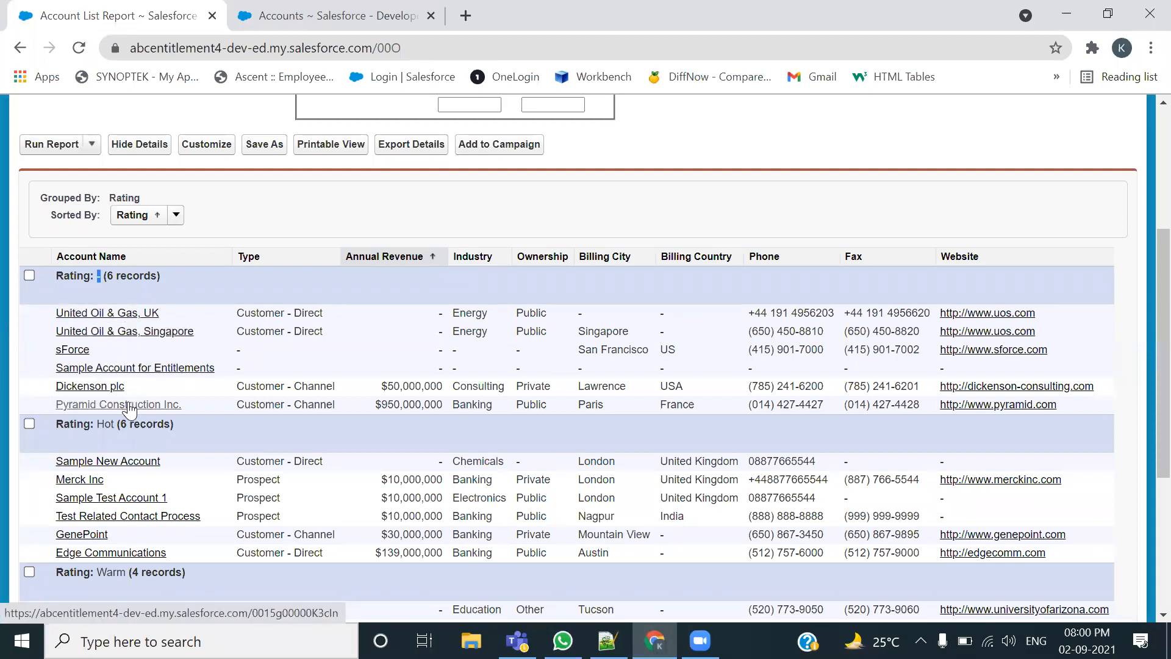
click(115, 275)
drag(108, 276, 157, 276)
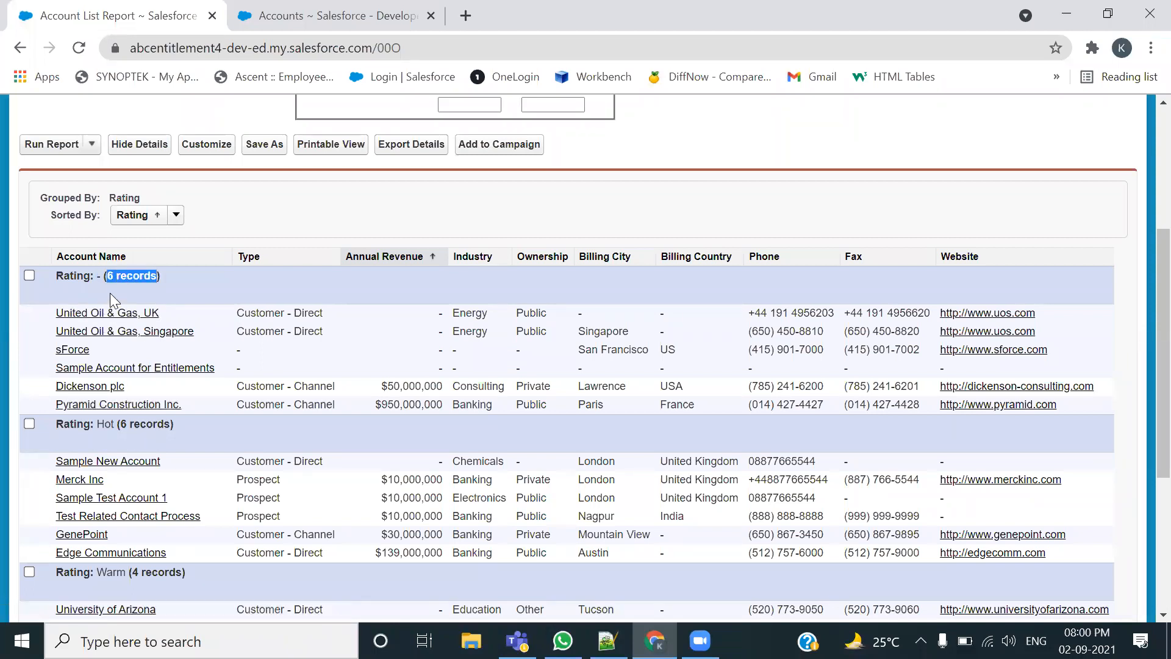
scroll(79, 345, down, 3)
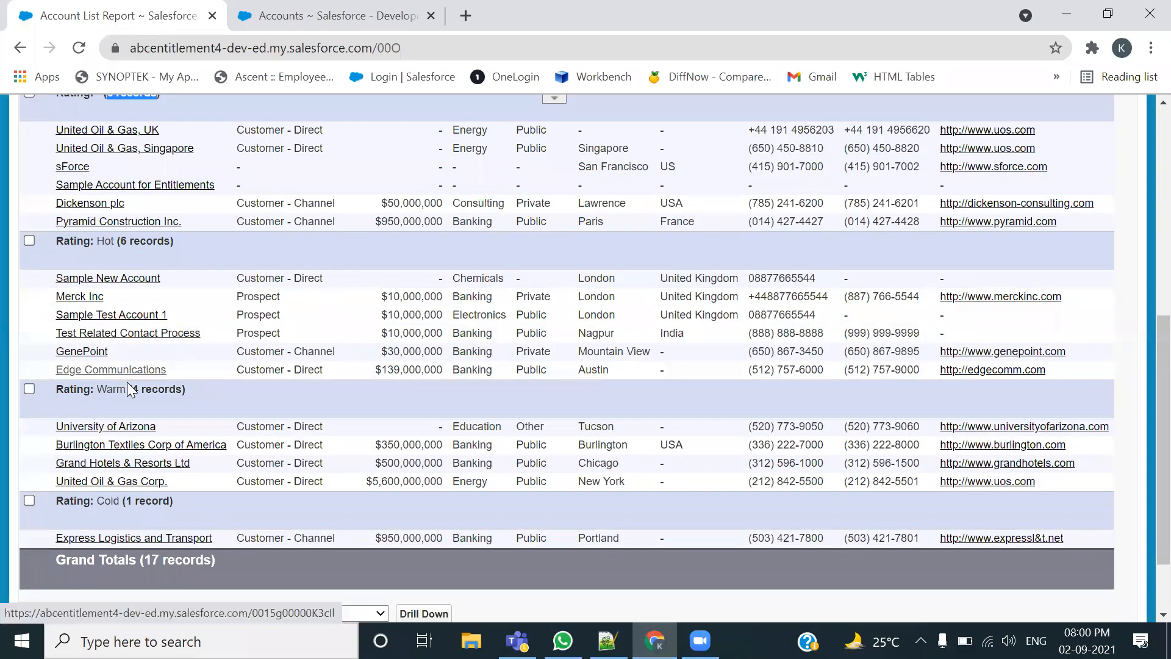
mouse_move(128, 241)
mouse_down()
mouse_move(166, 242)
mouse_move(113, 241)
mouse_up()
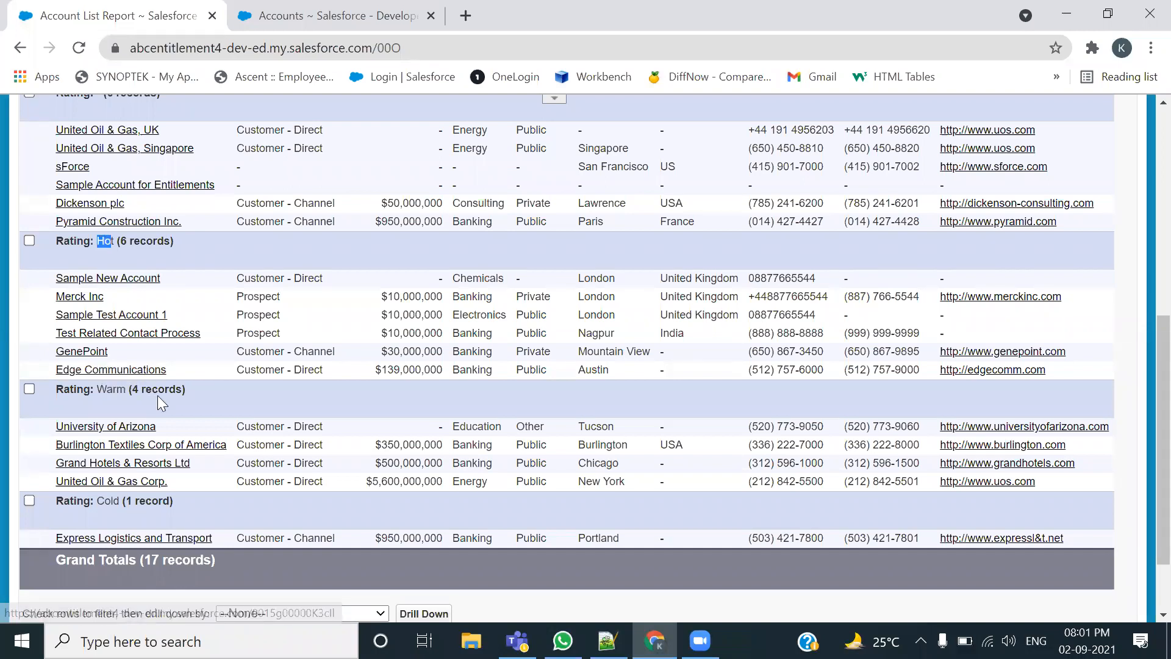
click(106, 391)
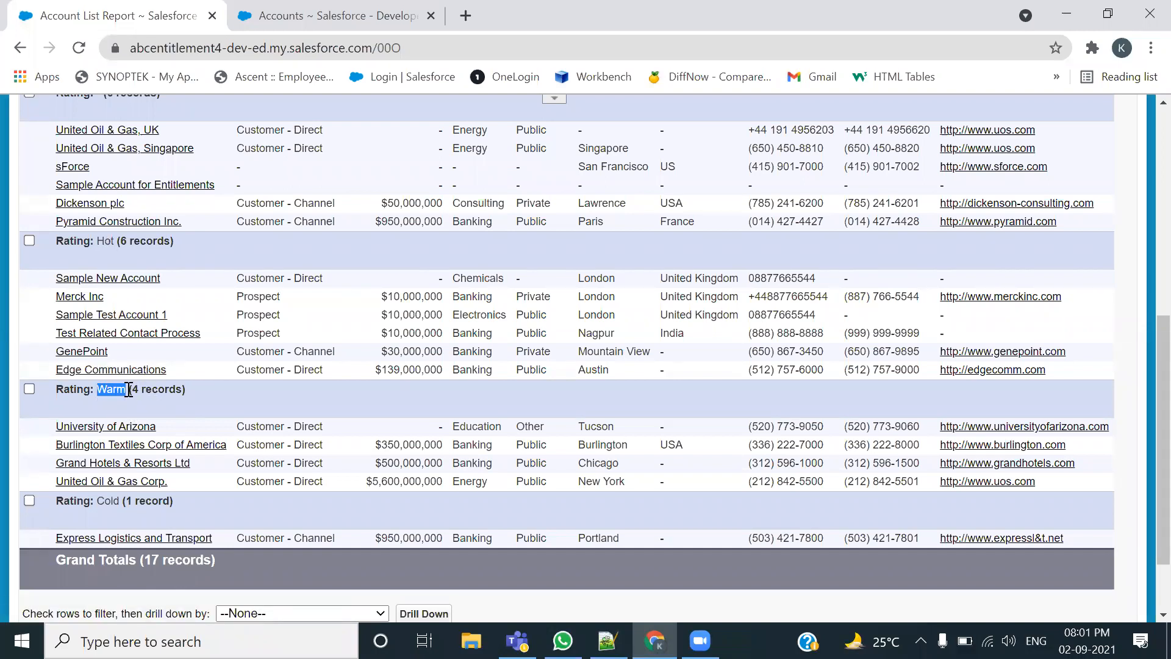
scroll(129, 391, down, 2)
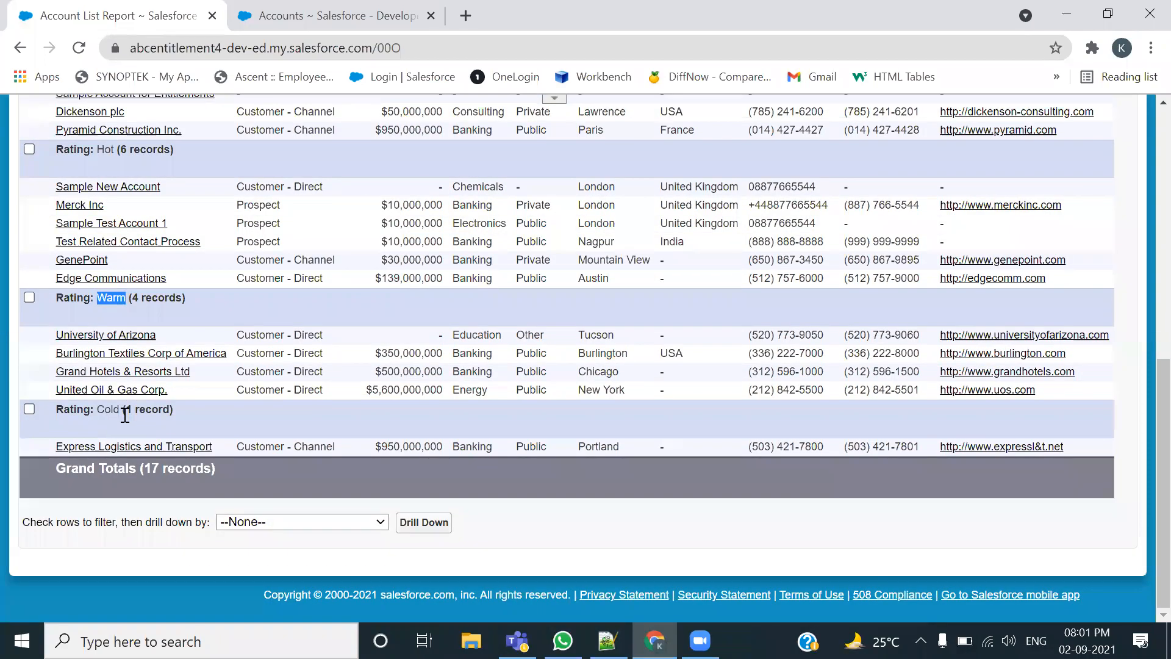
drag(96, 411, 121, 414)
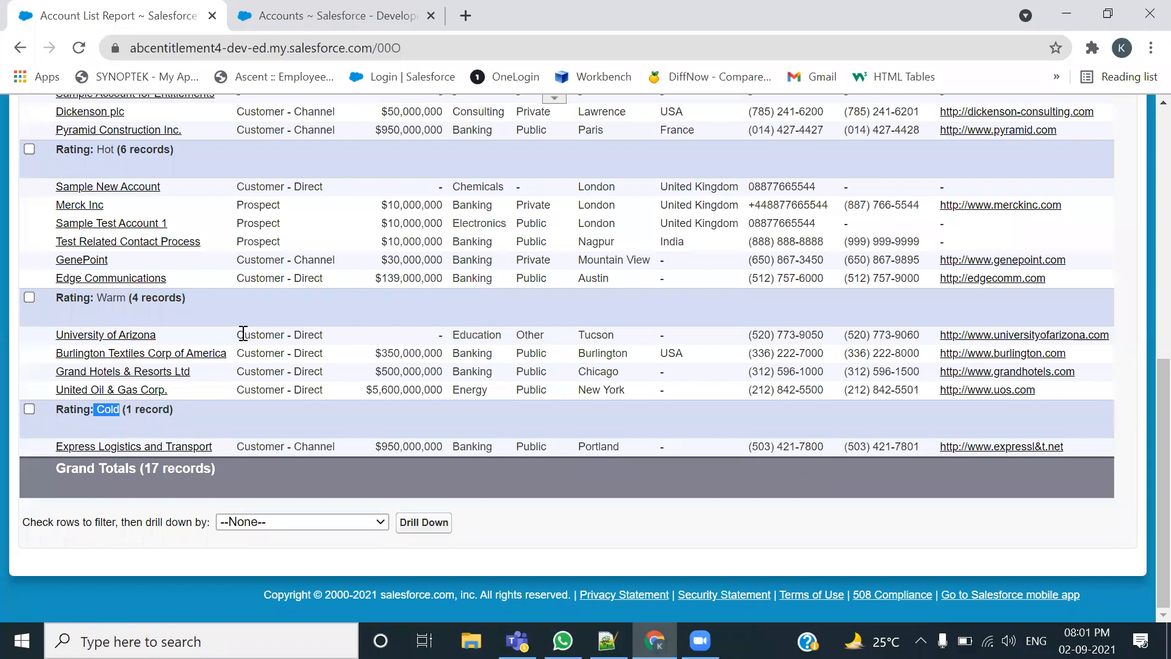
scroll(242, 333, up, 3)
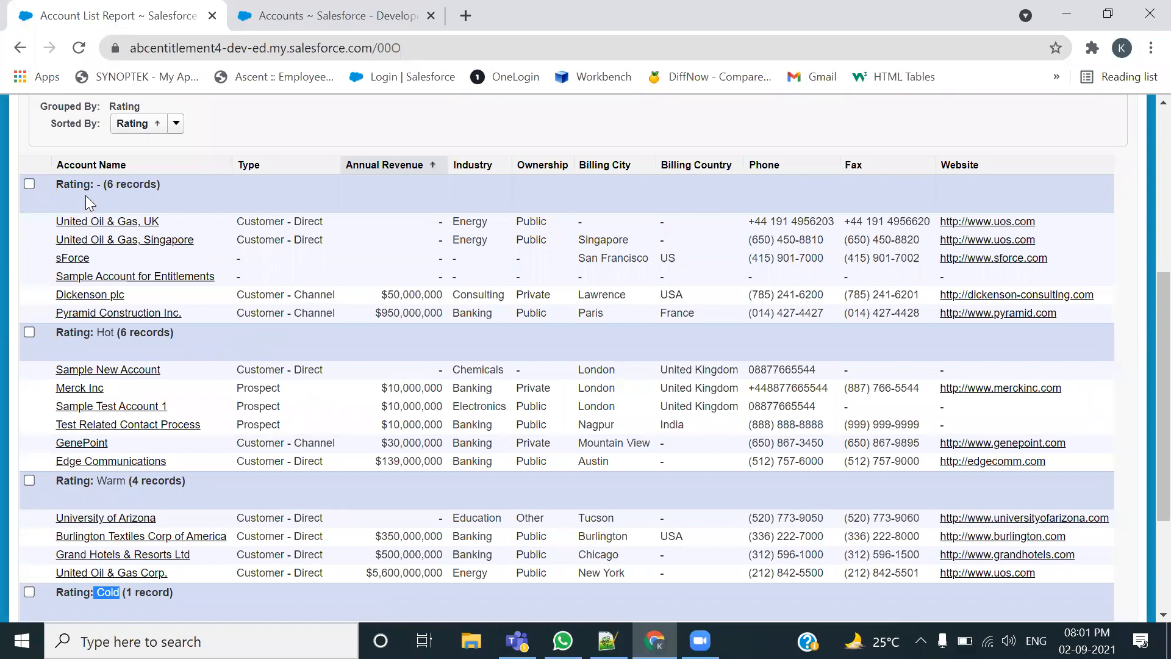
scroll(260, 490, up, 5)
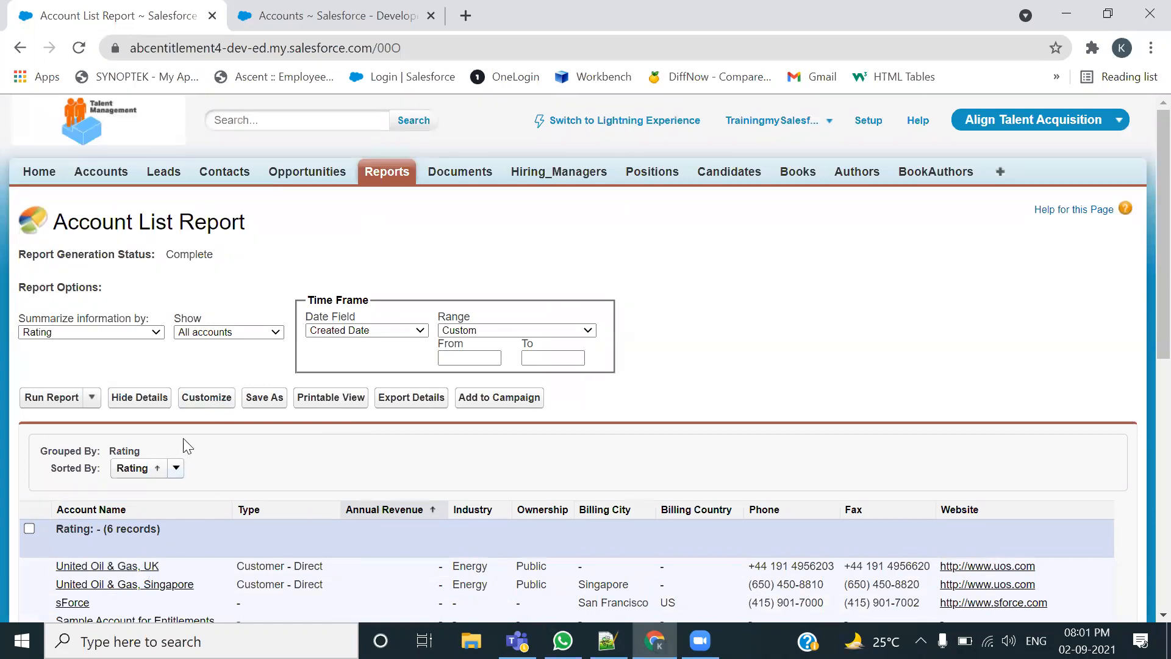
Customize the account report again and group it by the Active field as a second level under Rating
click(213, 402)
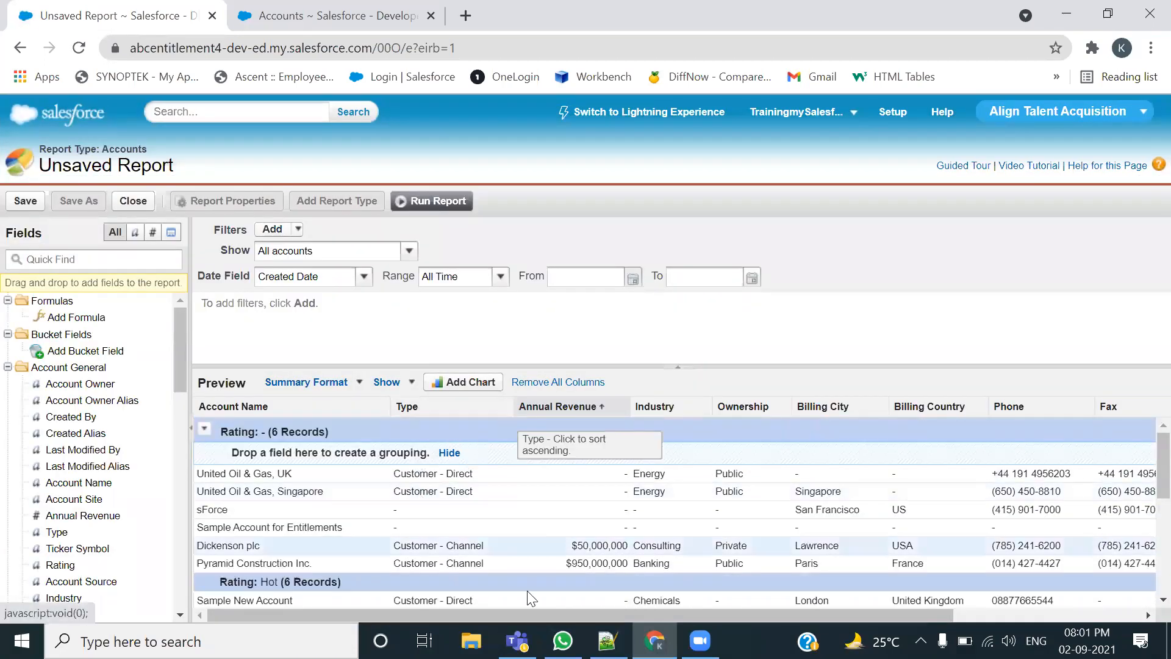
click(1136, 614)
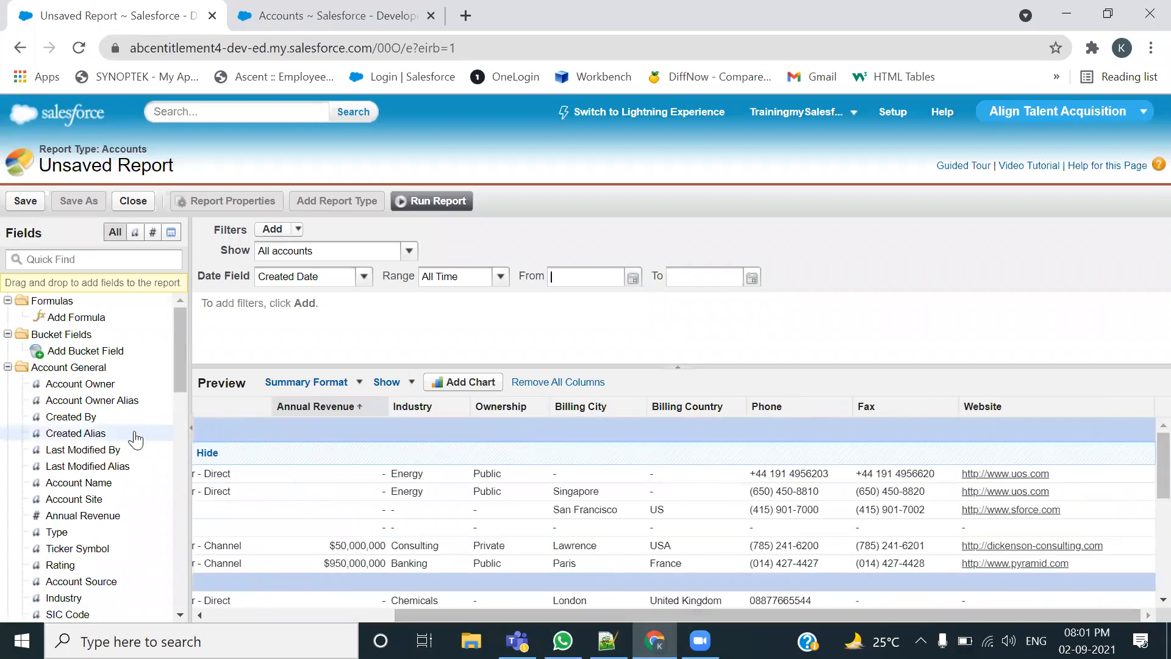
scroll(83, 520, down, 1)
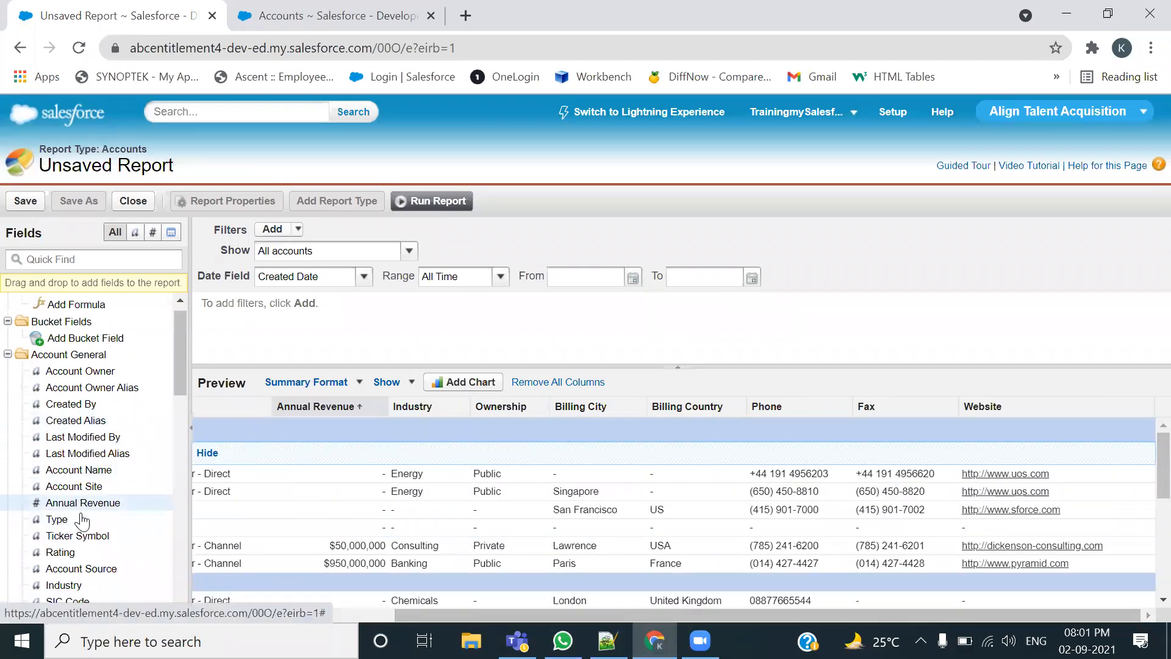
scroll(83, 520, down, 6)
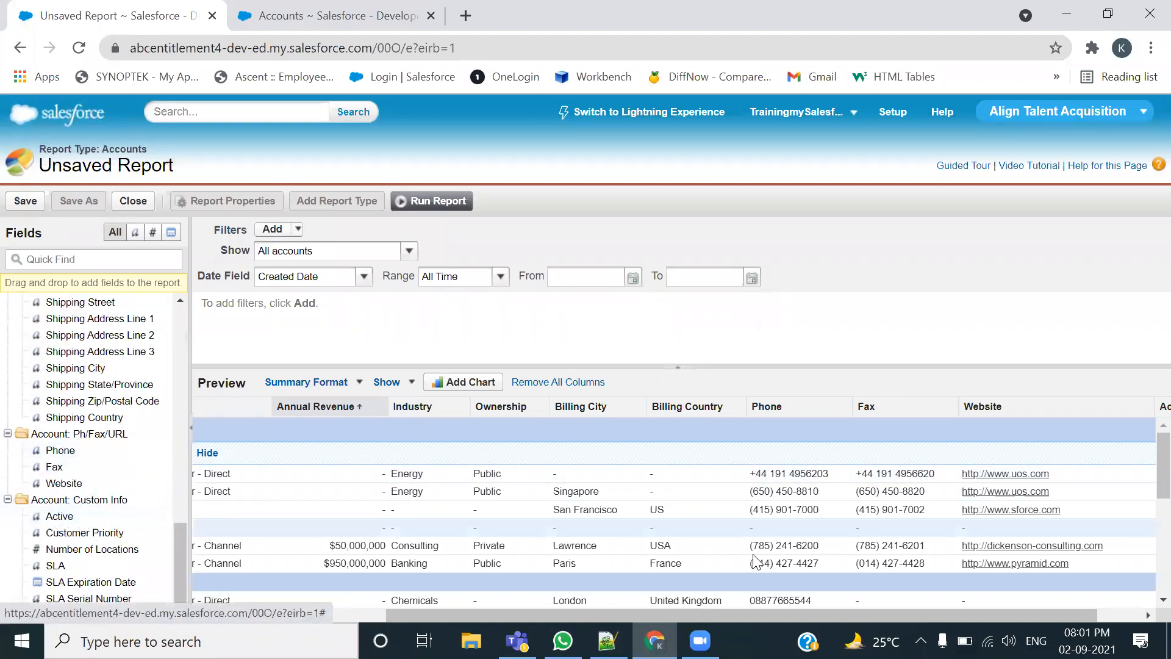
drag(818, 615, 1031, 622)
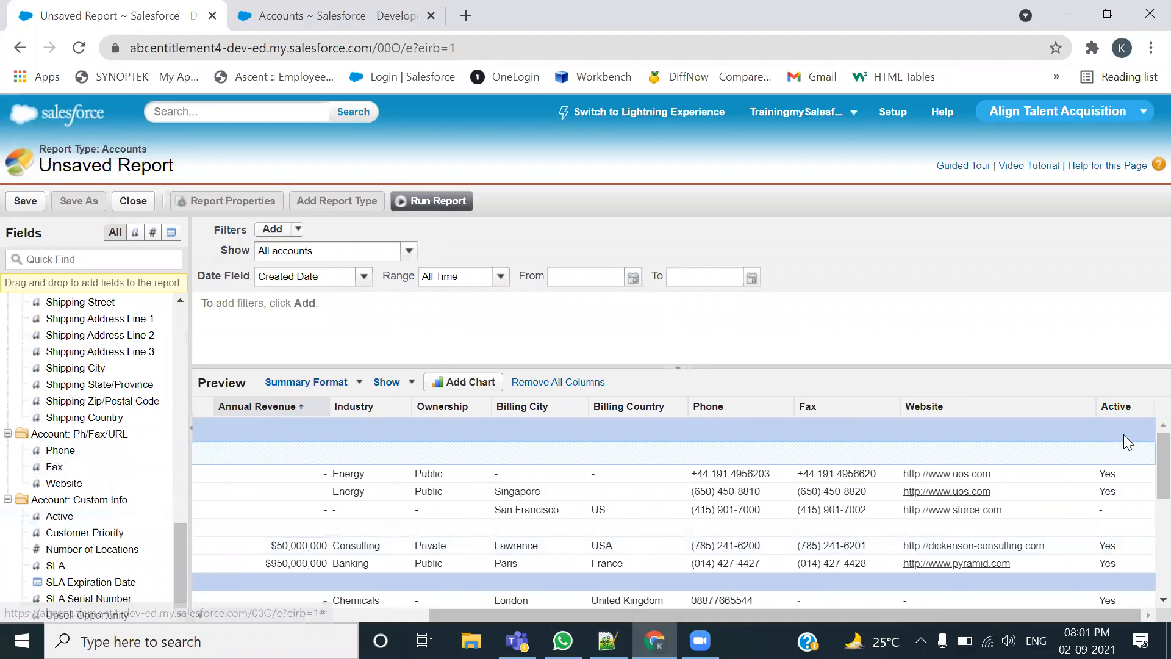
click(1146, 406)
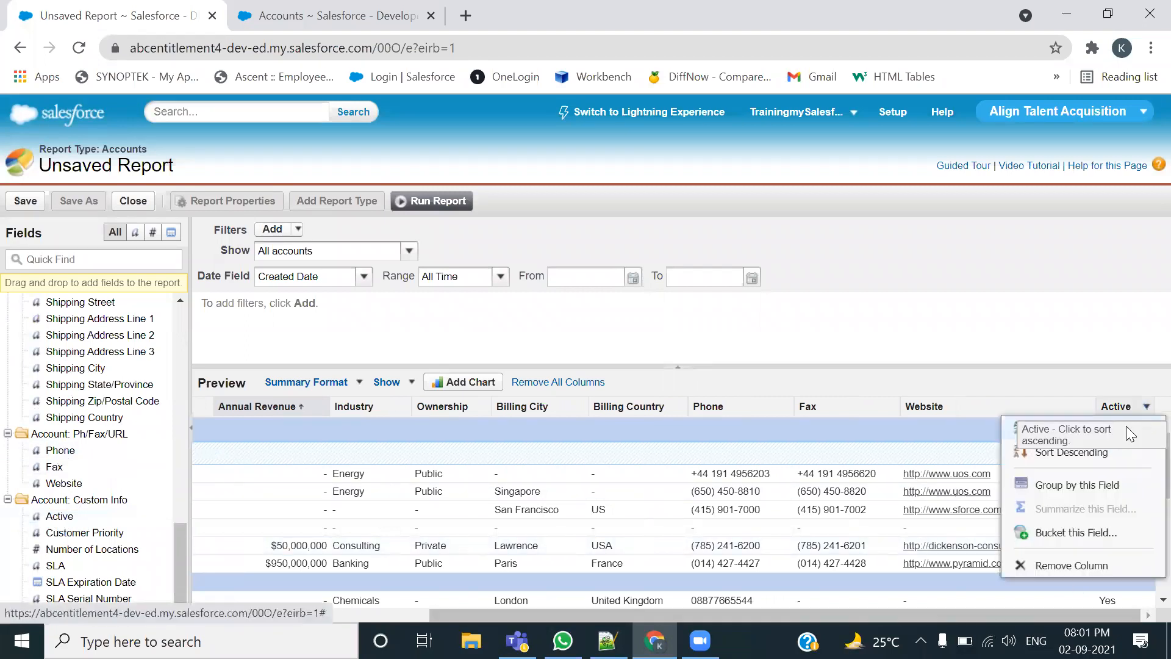
click(1075, 486)
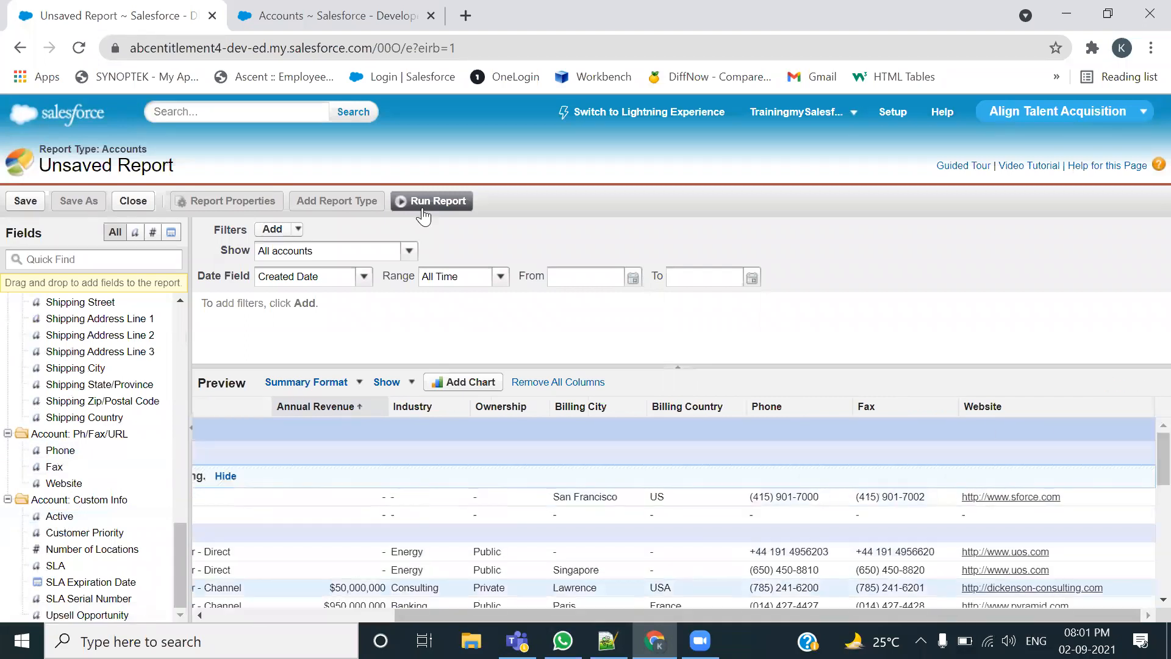
Run the report and examine how the accounts in each Rating group are split by their Active value
click(430, 201)
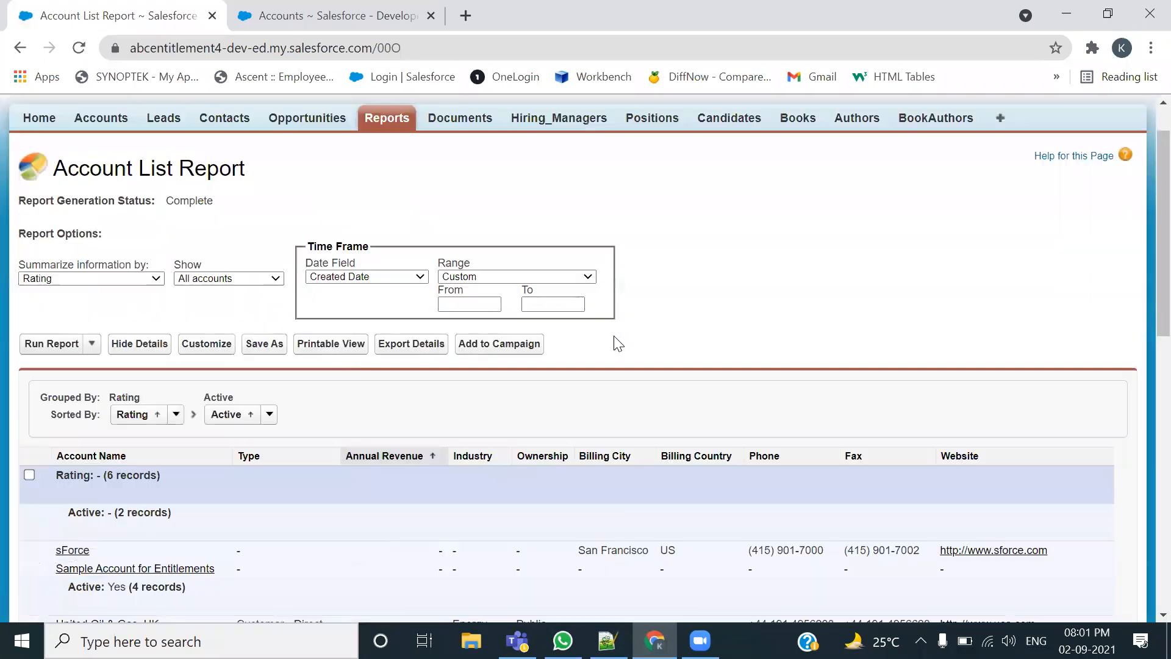
scroll(615, 337, down, 3)
scroll(614, 344, down, 1)
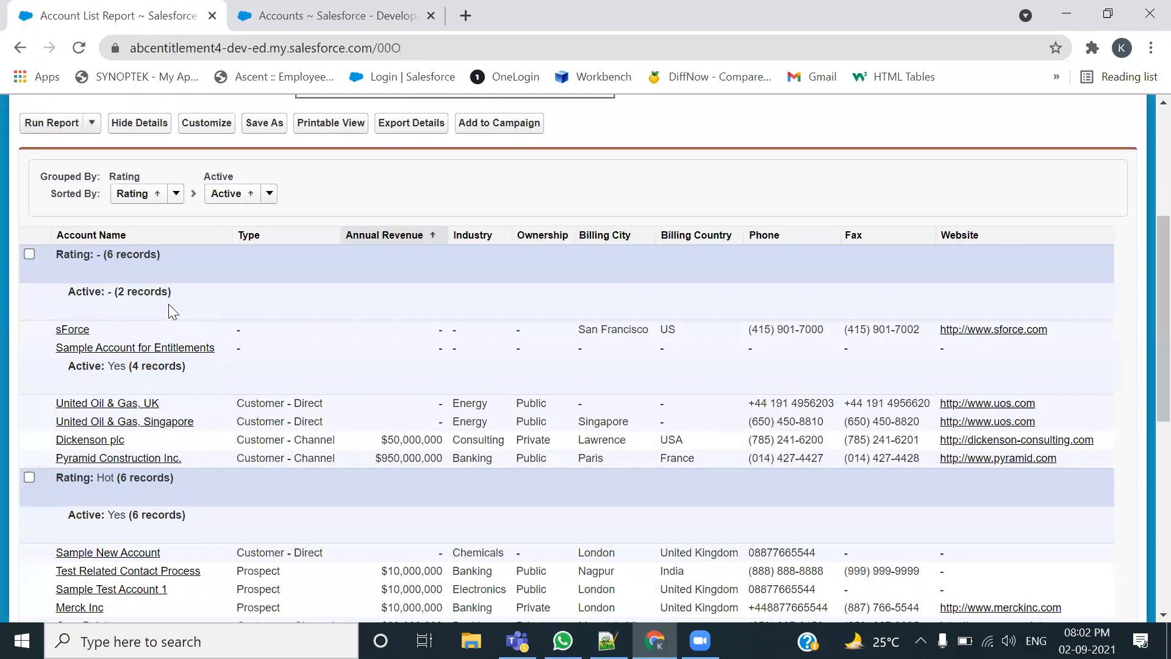
scroll(166, 365, down, 8)
scroll(177, 445, up, 7)
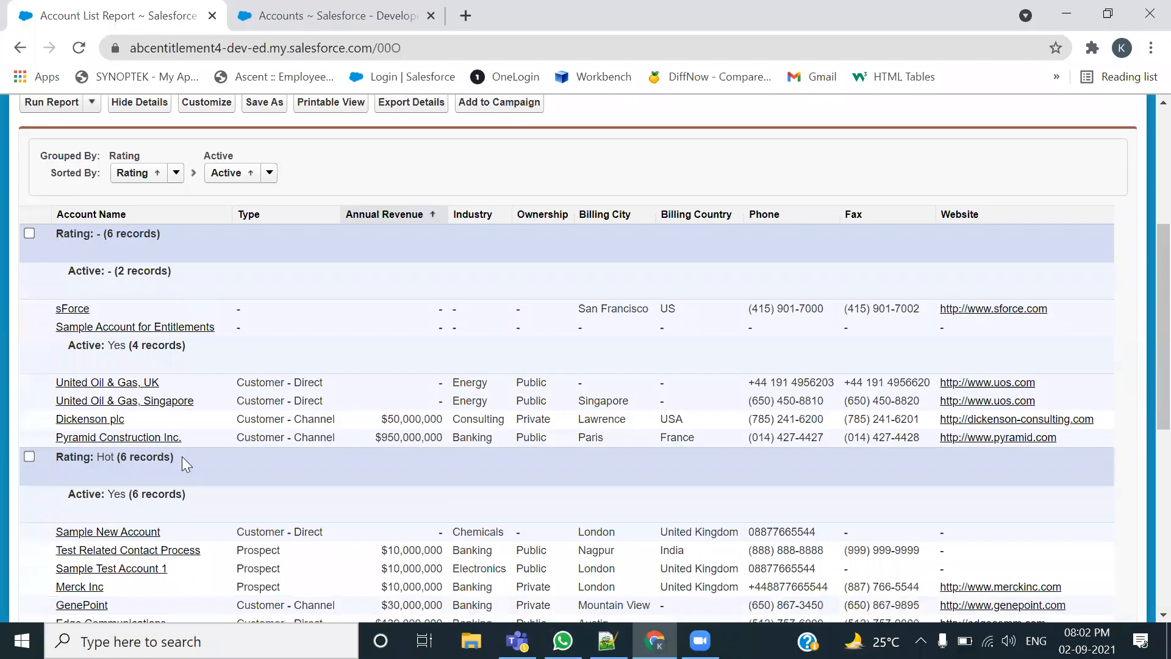
scroll(182, 456, up, 3)
scroll(172, 457, down, 2)
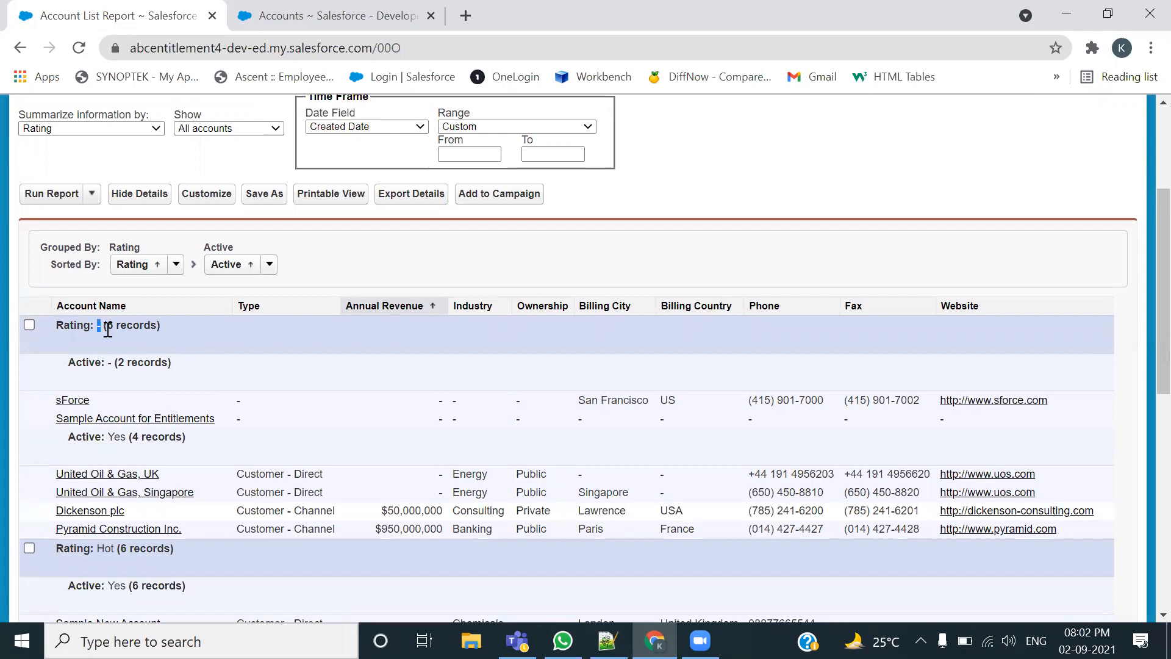
double_click(109, 362)
double_click(97, 325)
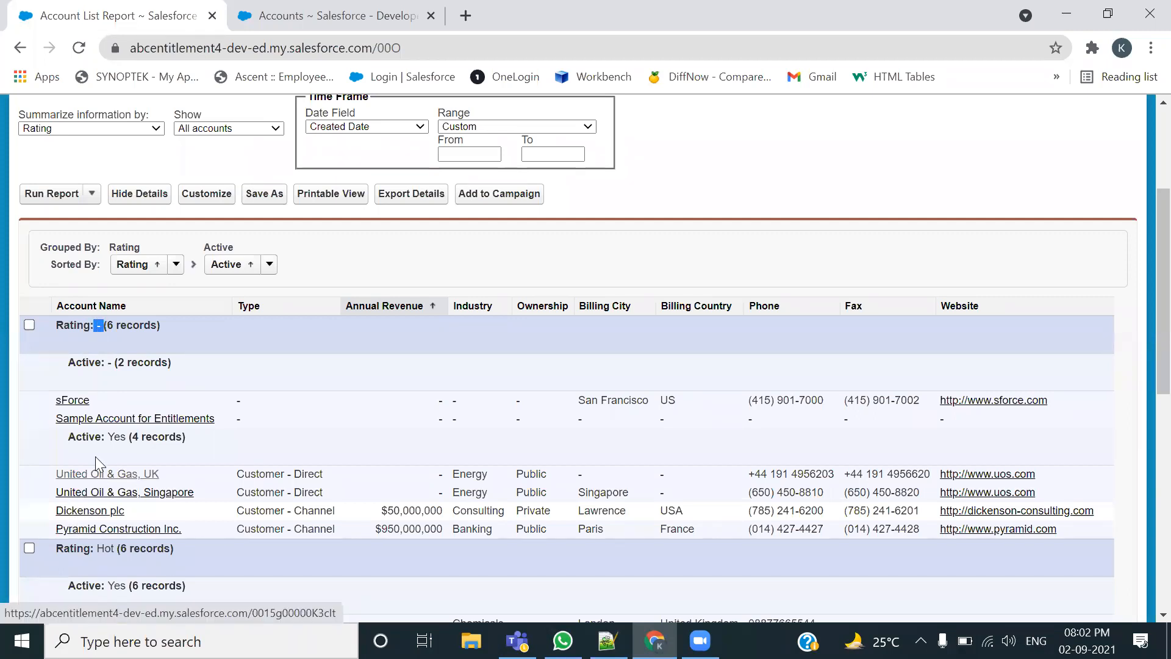
drag(107, 437, 139, 438)
scroll(97, 533, down, 3)
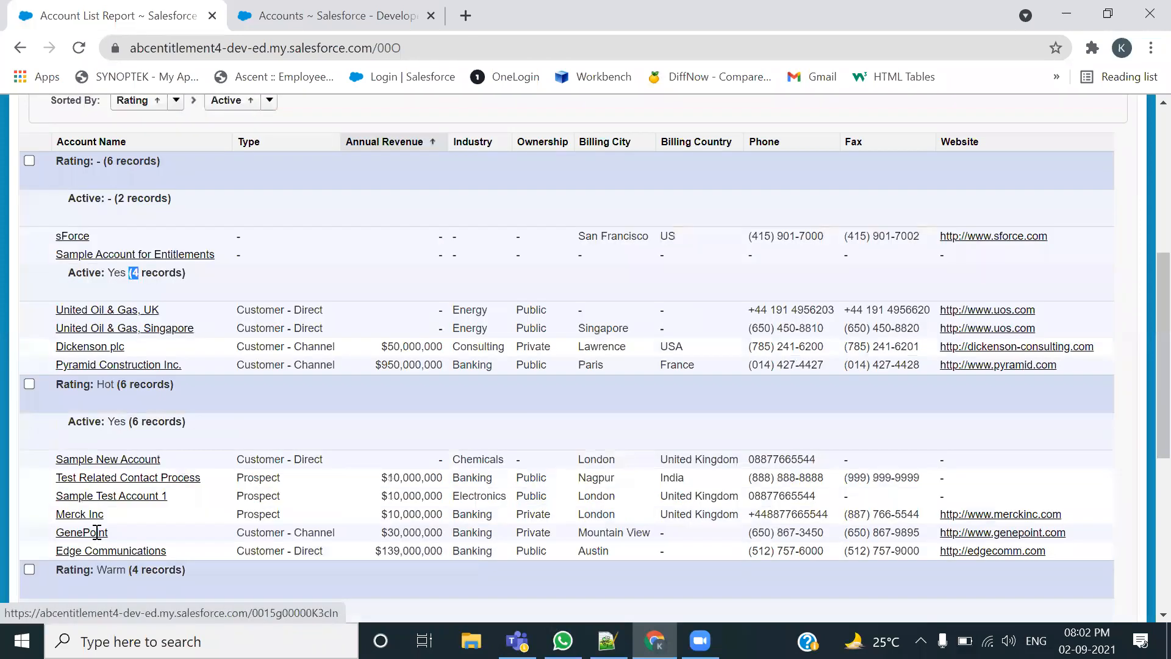
drag(97, 366, 105, 366)
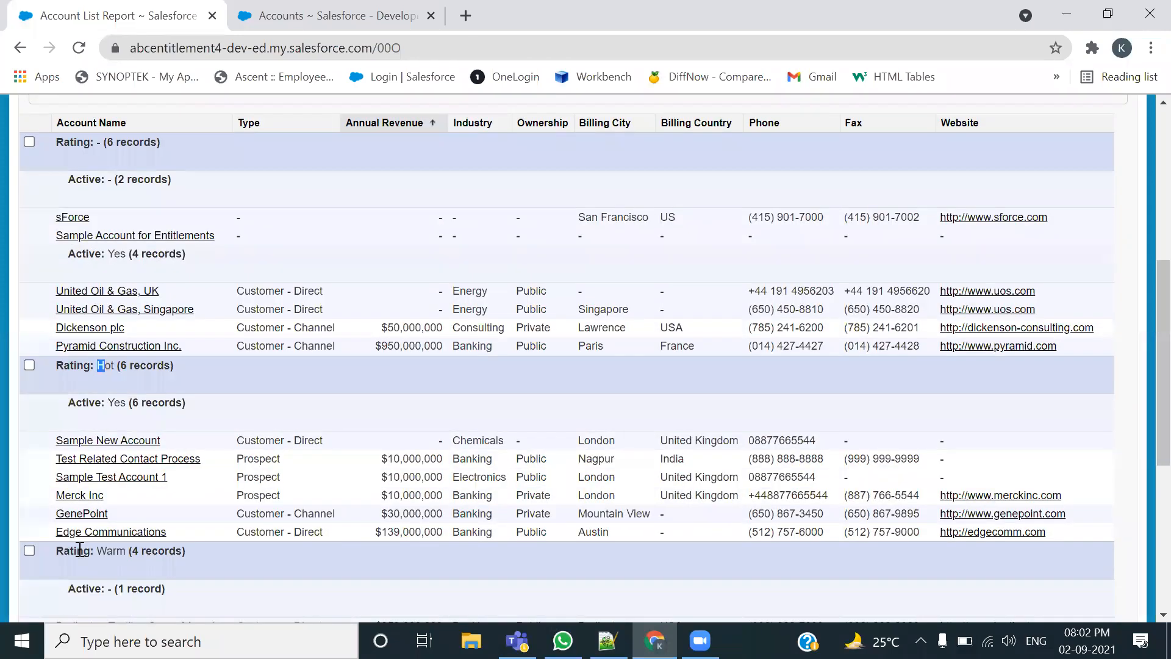
drag(105, 406, 119, 404)
scroll(129, 495, down, 3)
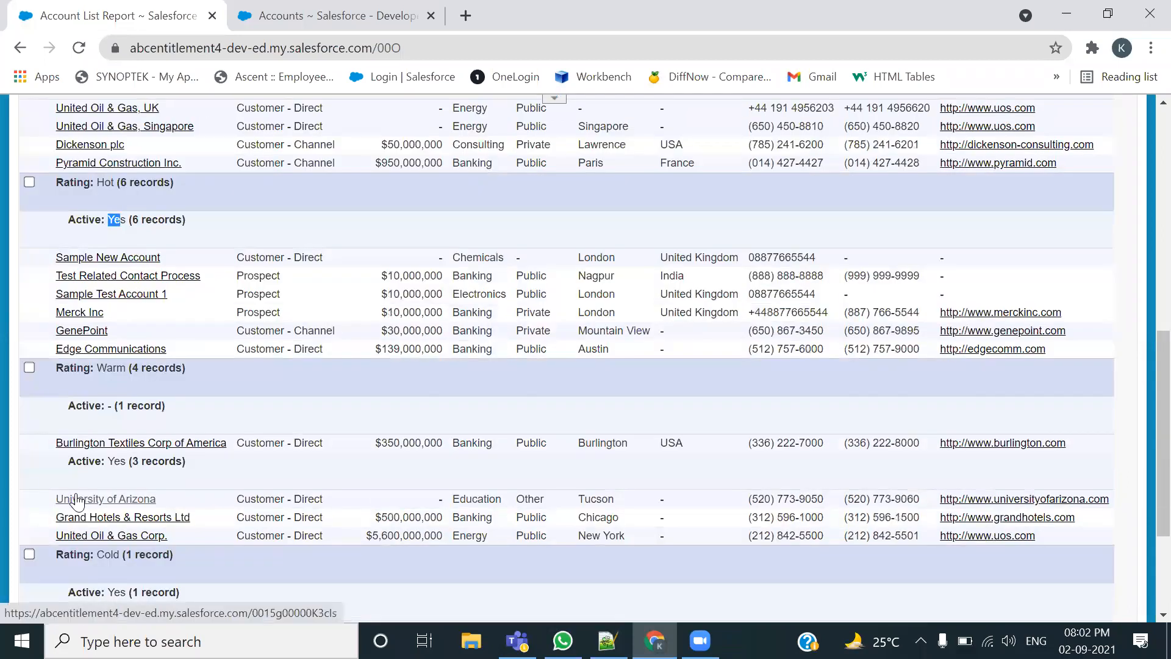
drag(96, 367, 114, 406)
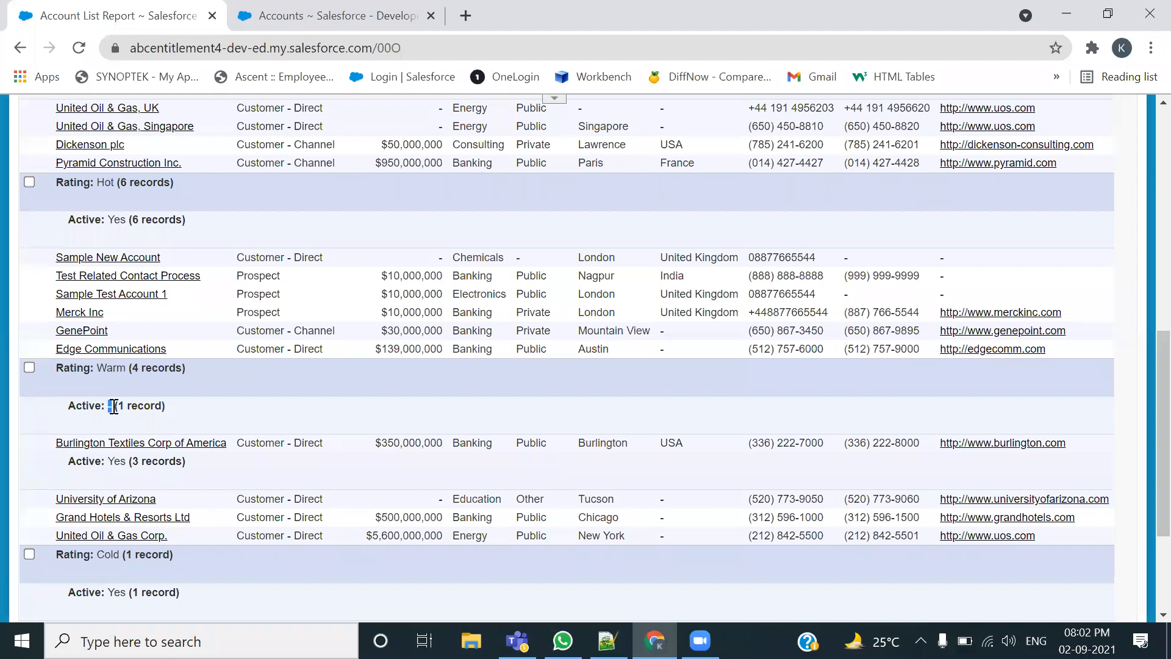
click(97, 371)
drag(108, 462, 159, 462)
scroll(379, 384, up, 4)
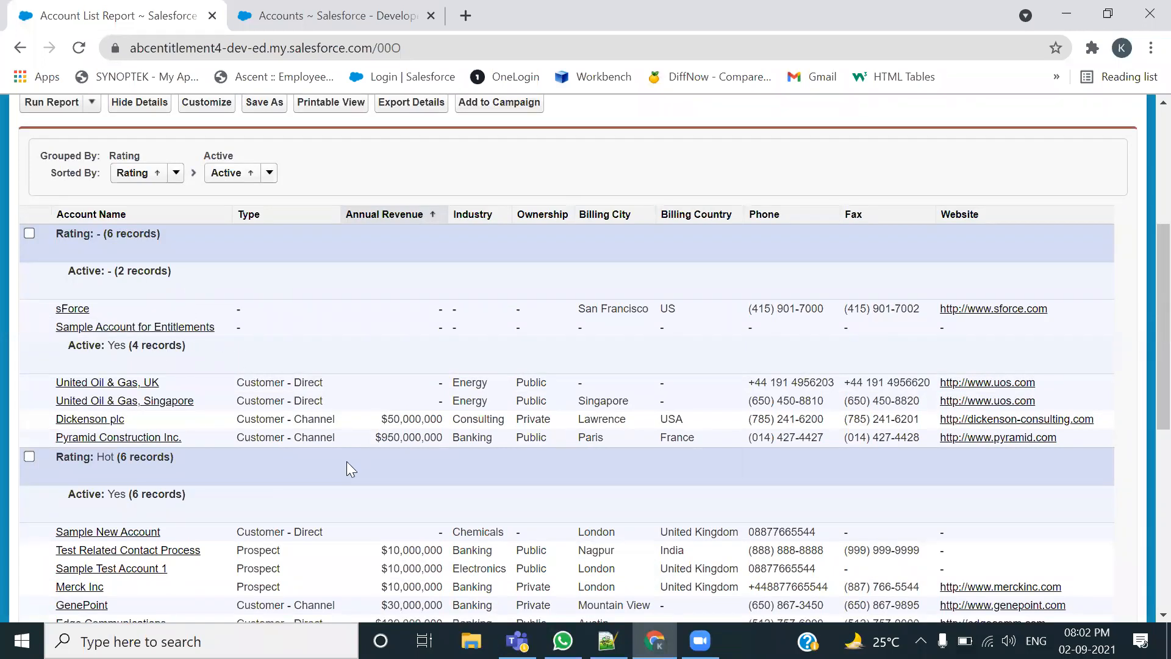
scroll(346, 461, up, 1)
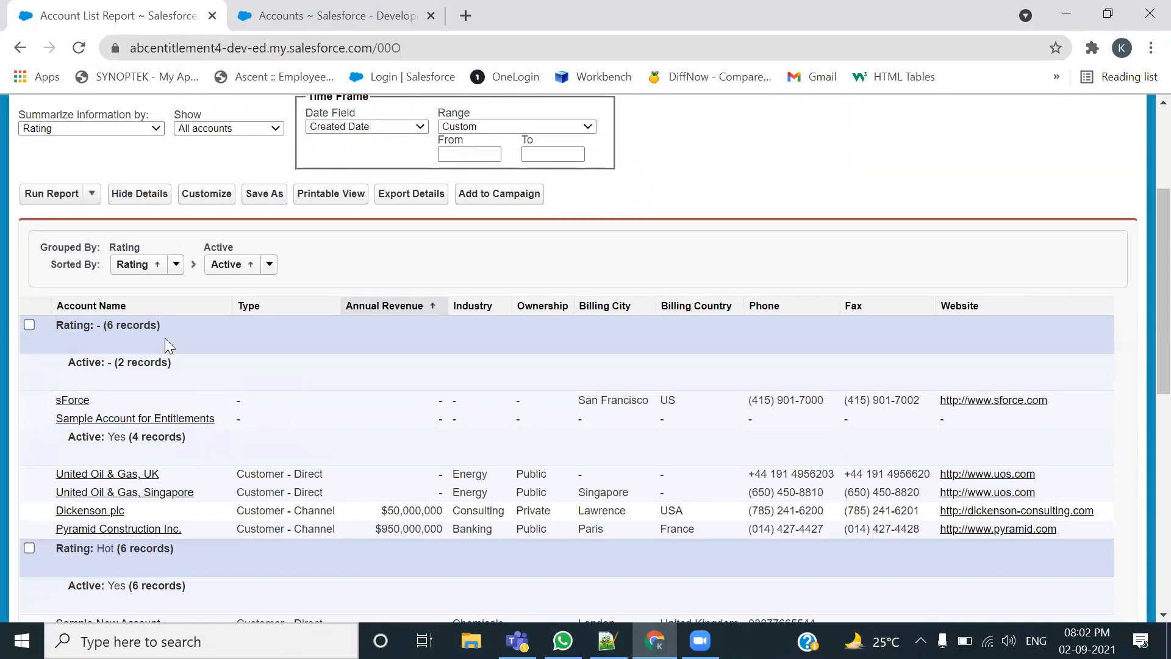
Remove the Active grouping so the report is grouped by Rating only, and run the report again
click(214, 193)
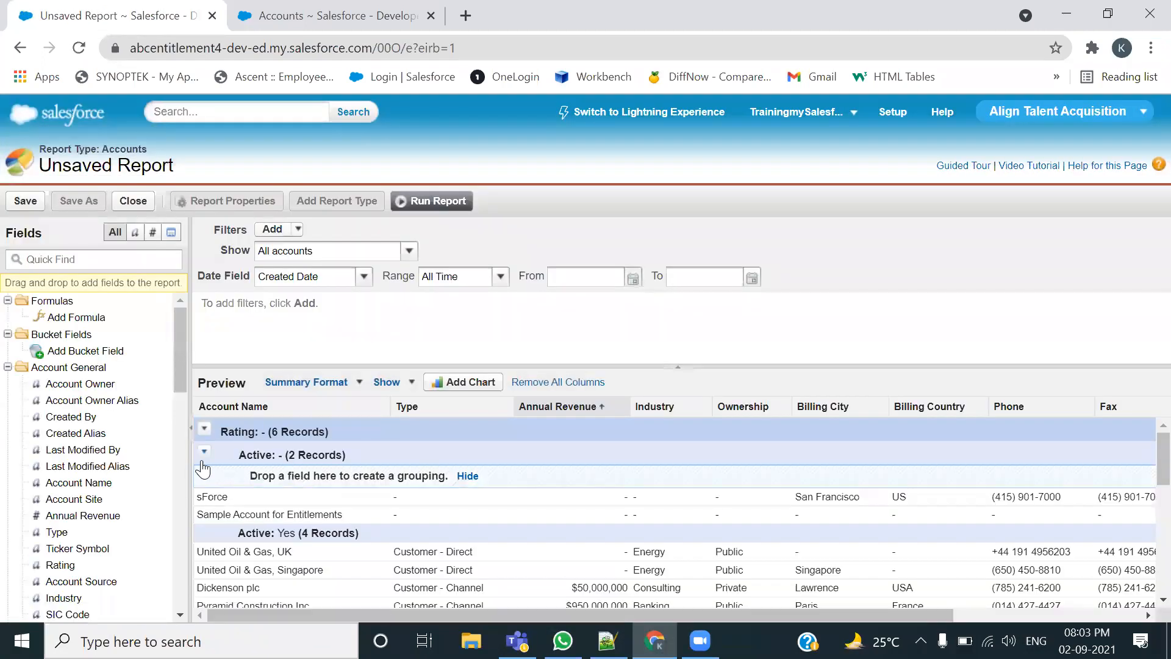
click(204, 451)
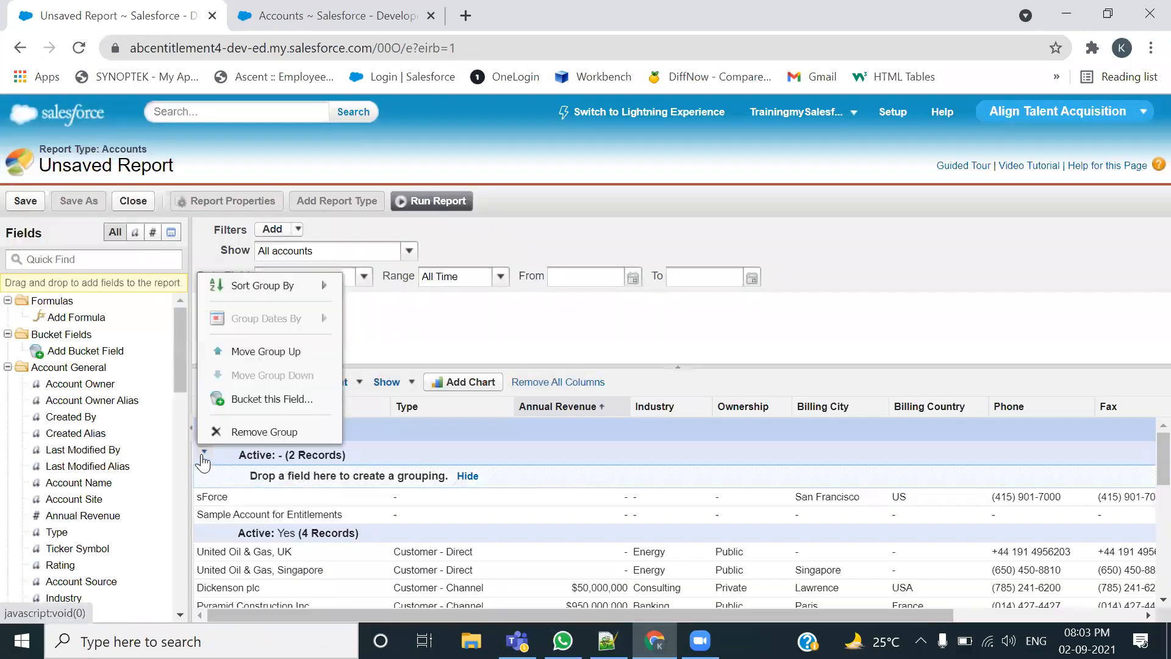
click(244, 432)
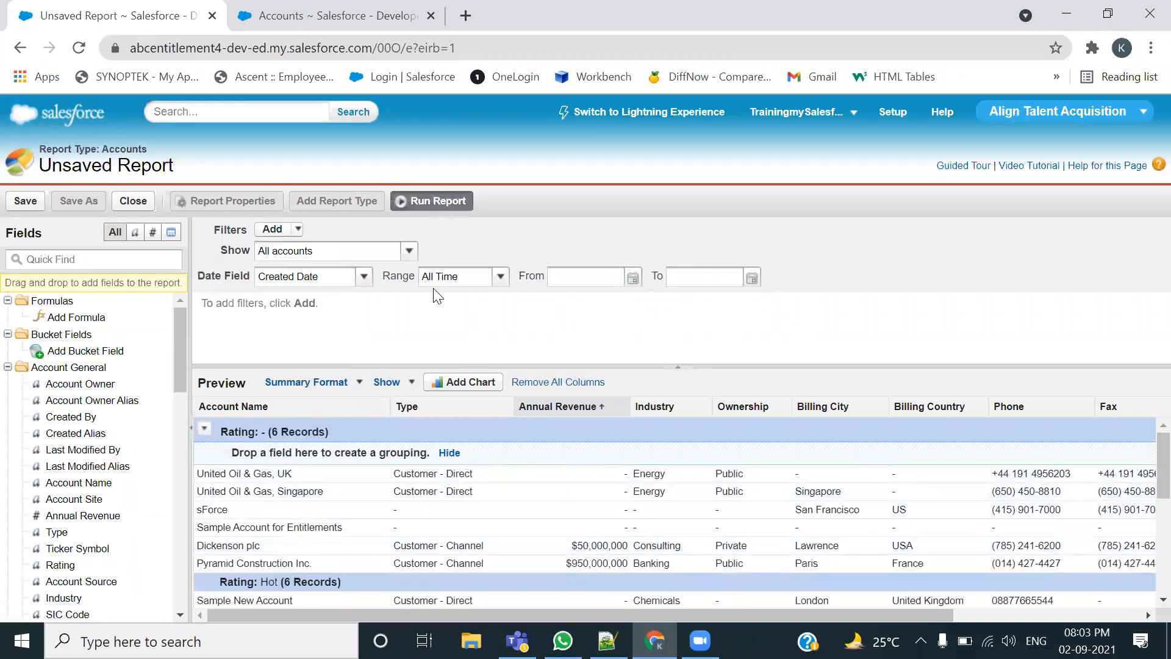
scroll(386, 438, down, 4)
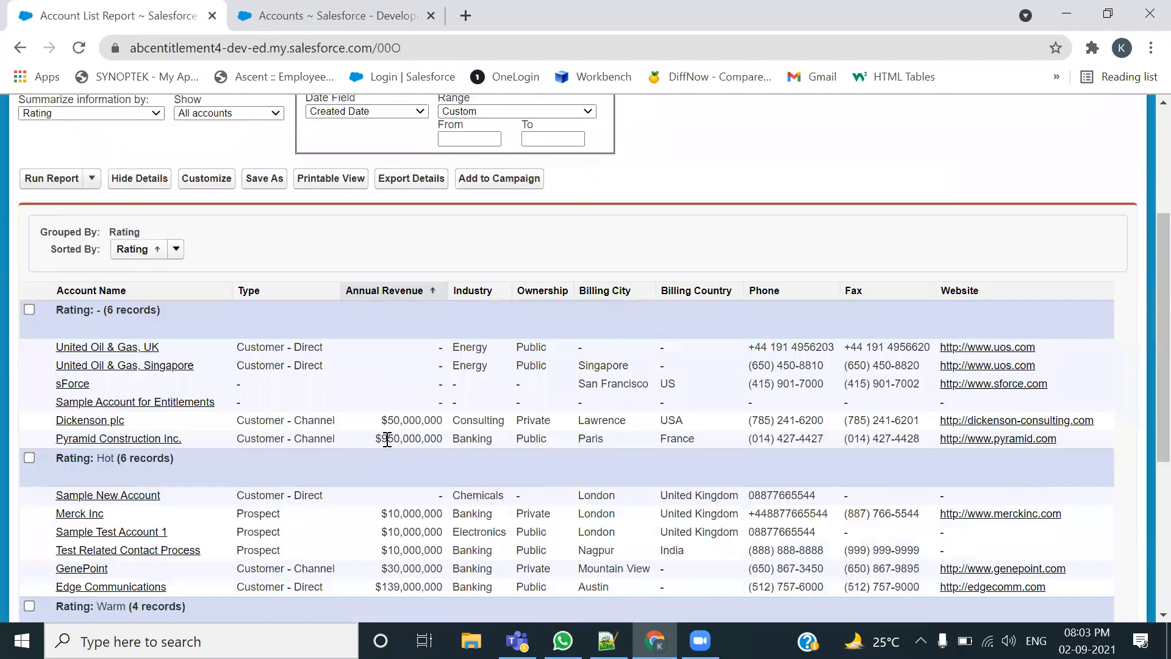
scroll(387, 439, down, 4)
scroll(238, 365, up, 5)
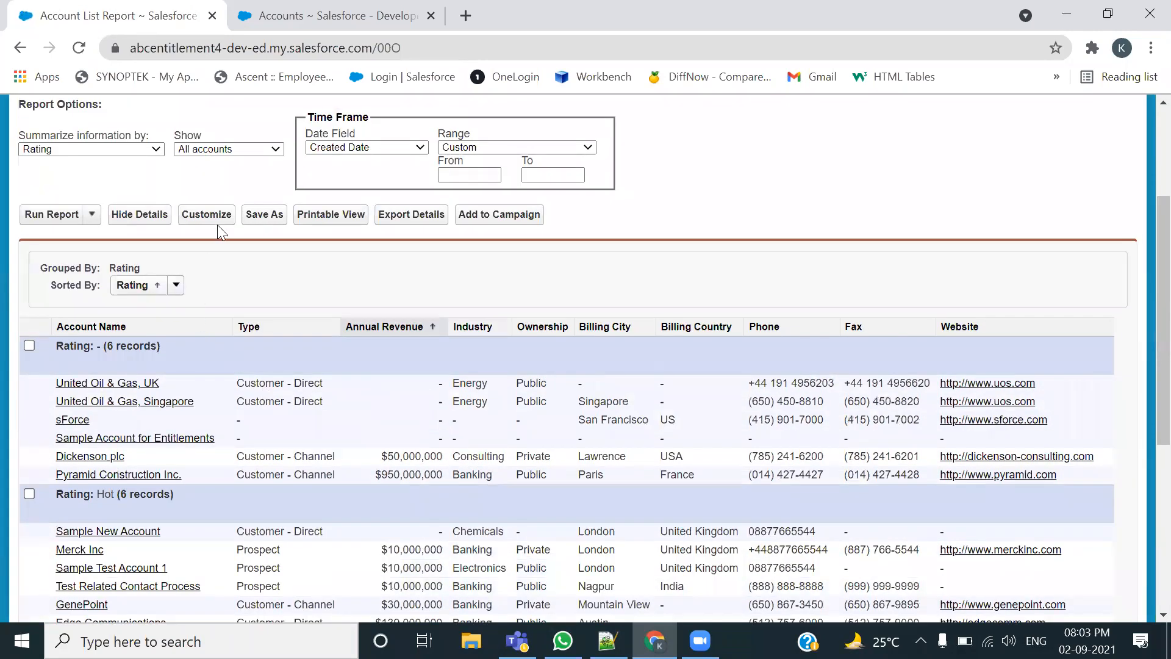
Save the report as "Summary Report UseCase 1" with the same text as description in the Align HR Reports folder
click(264, 214)
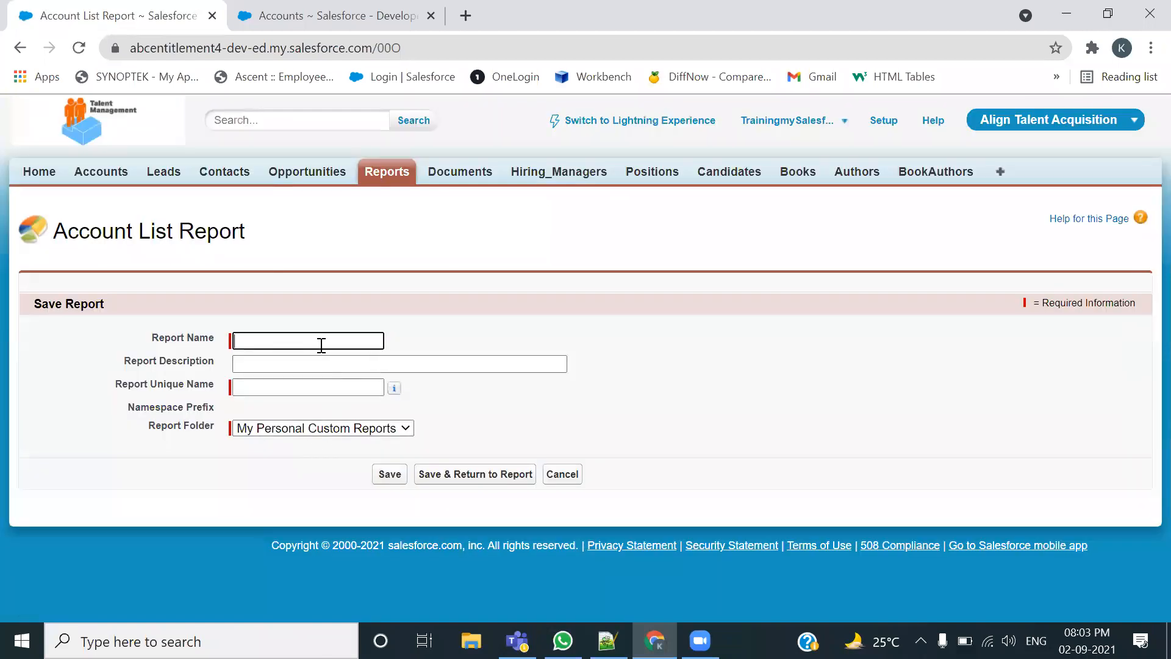
click(321, 346)
text(S)
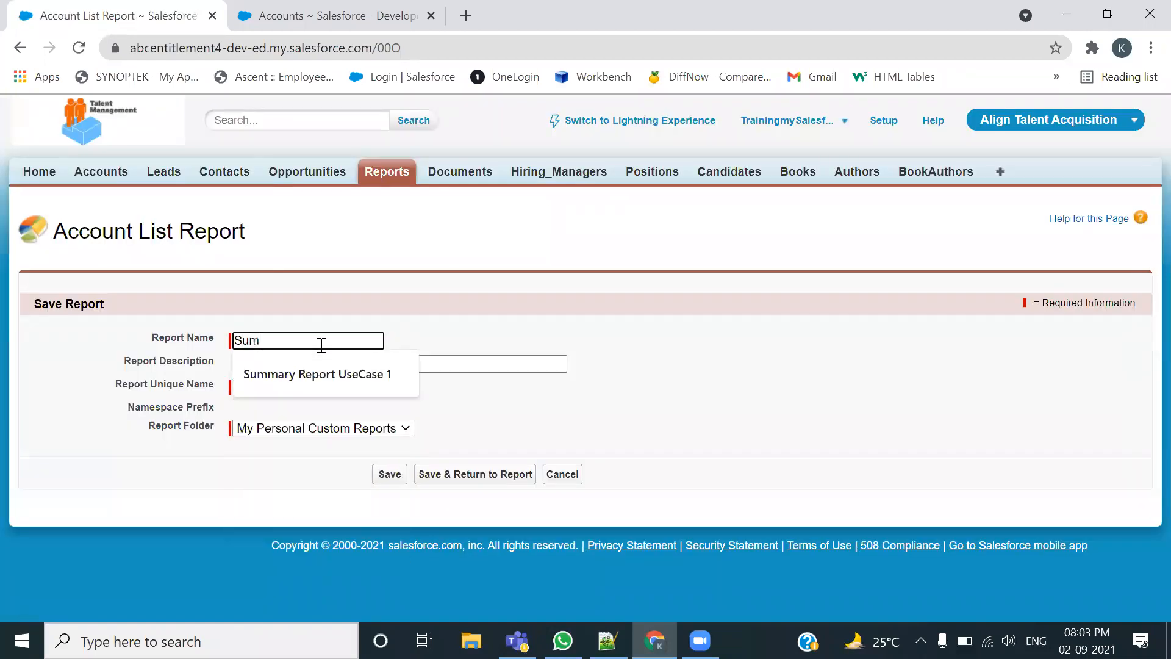
text(um)
click(334, 375)
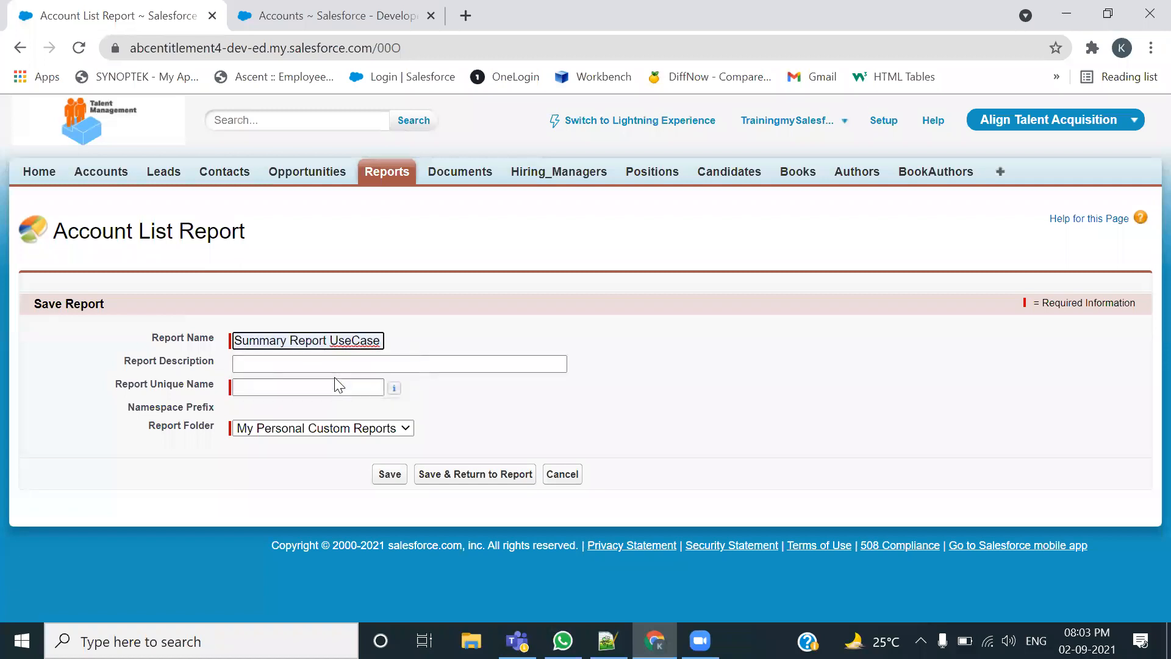
triple_click(355, 341)
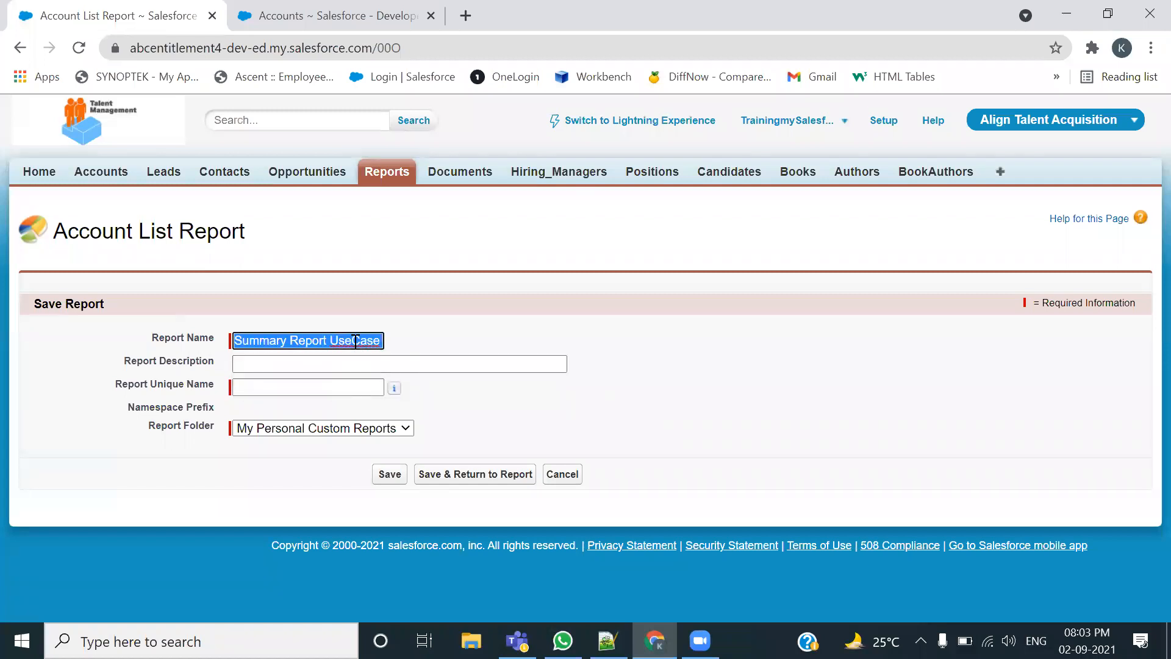
click(336, 364)
text(Summary Report UseCase 1)
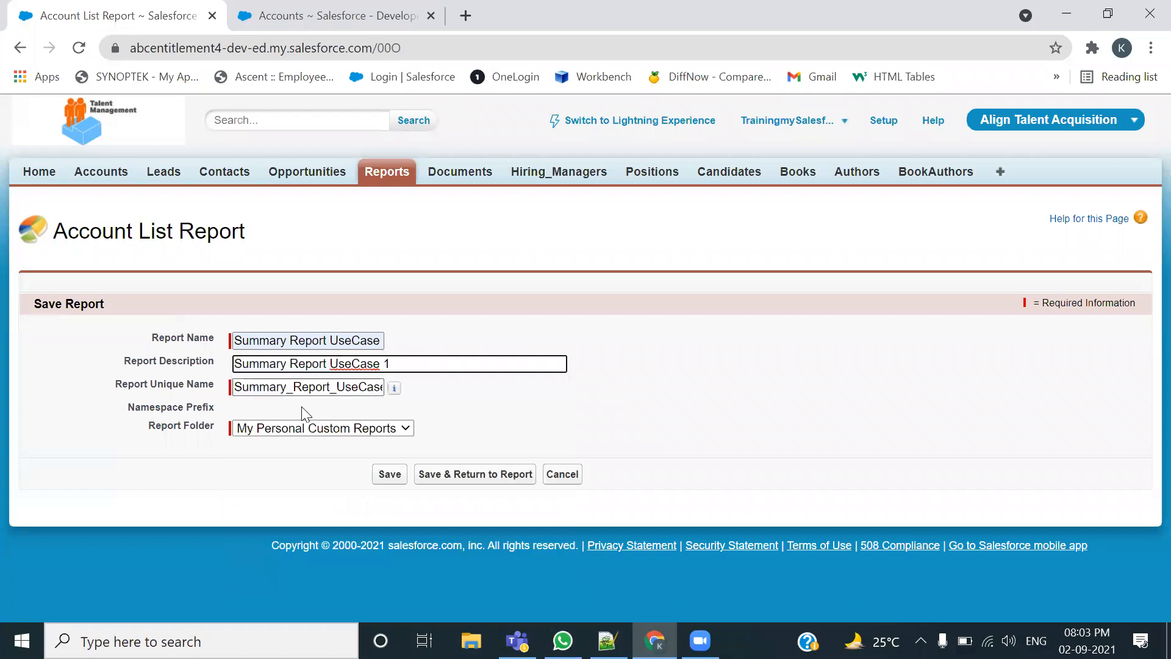
click(330, 428)
click(272, 473)
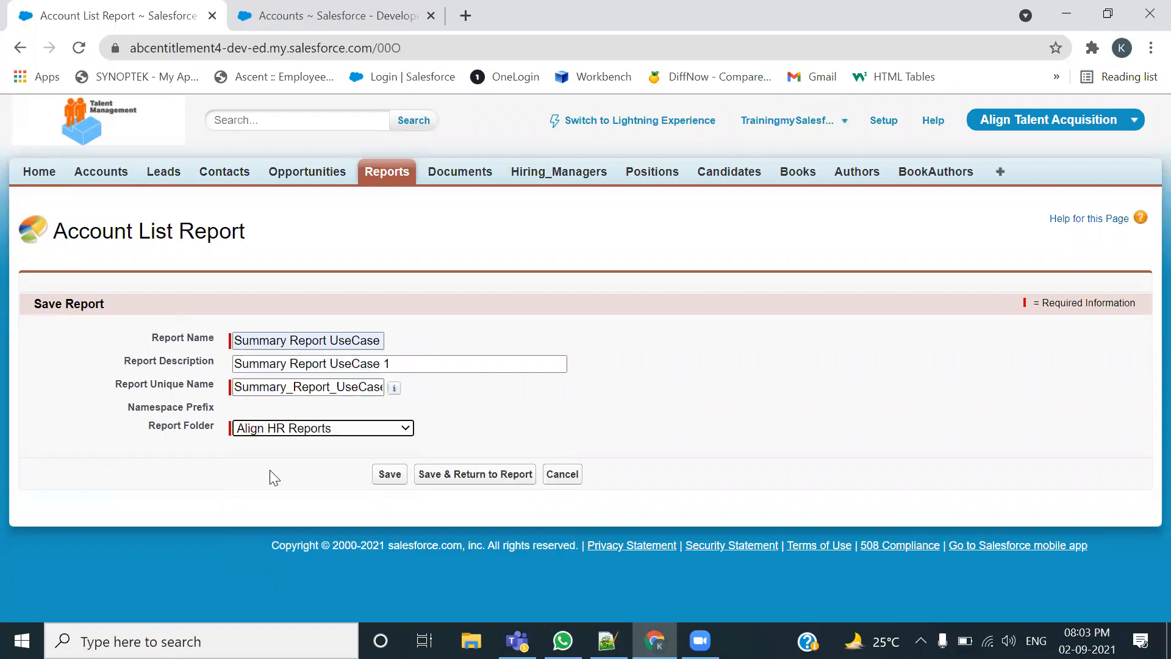
click(388, 475)
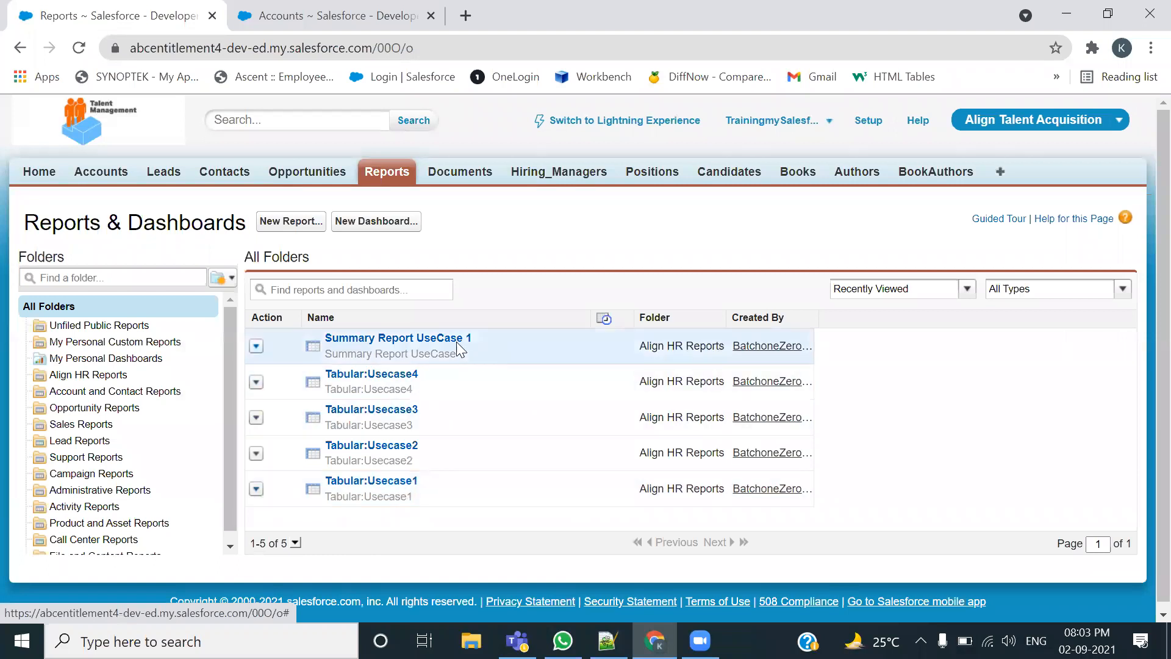
Open the saved Summary Report UseCase 1 for customization and review its preview down to the grand totals
click(455, 347)
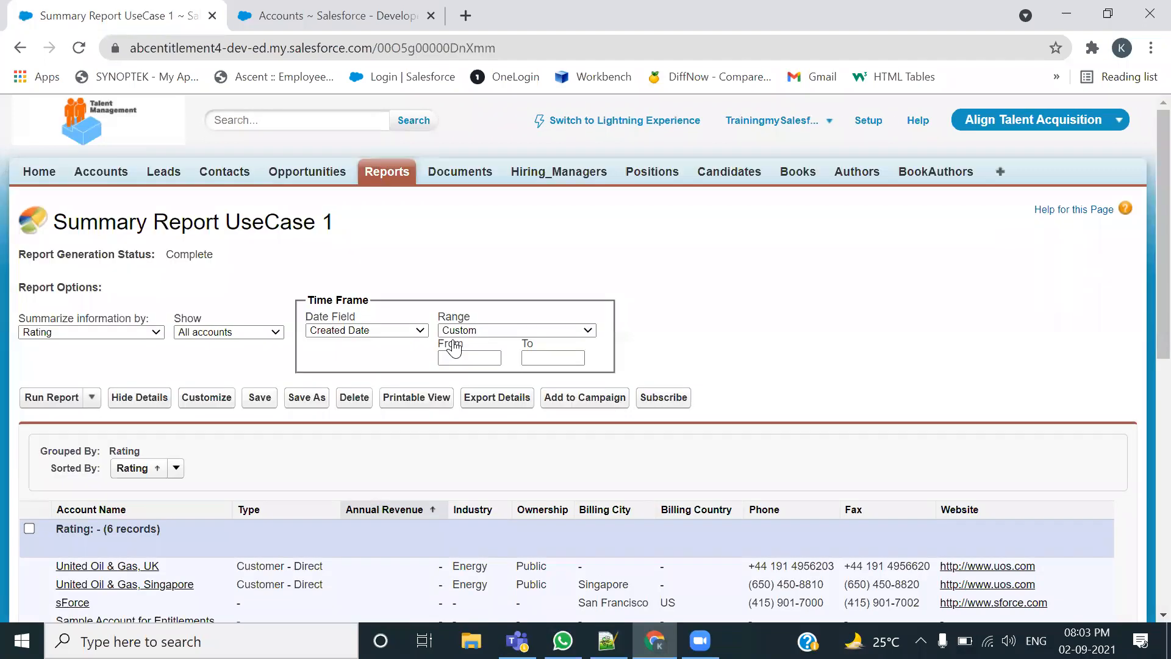
click(205, 399)
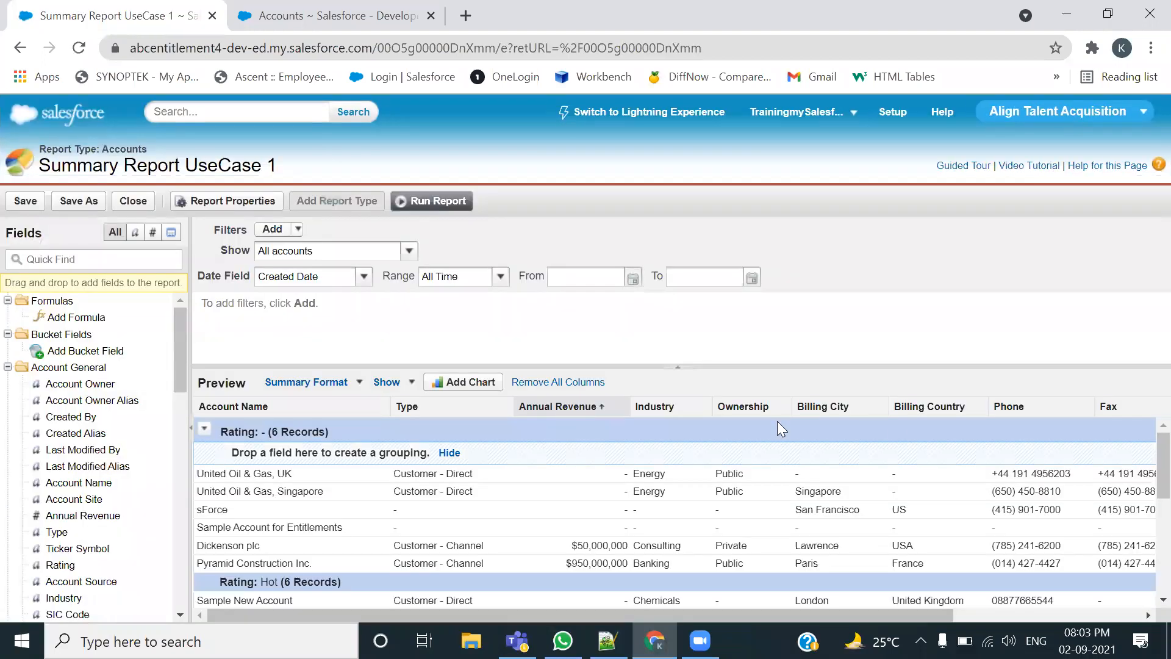
scroll(820, 526, down, 3)
scroll(820, 527, down, 5)
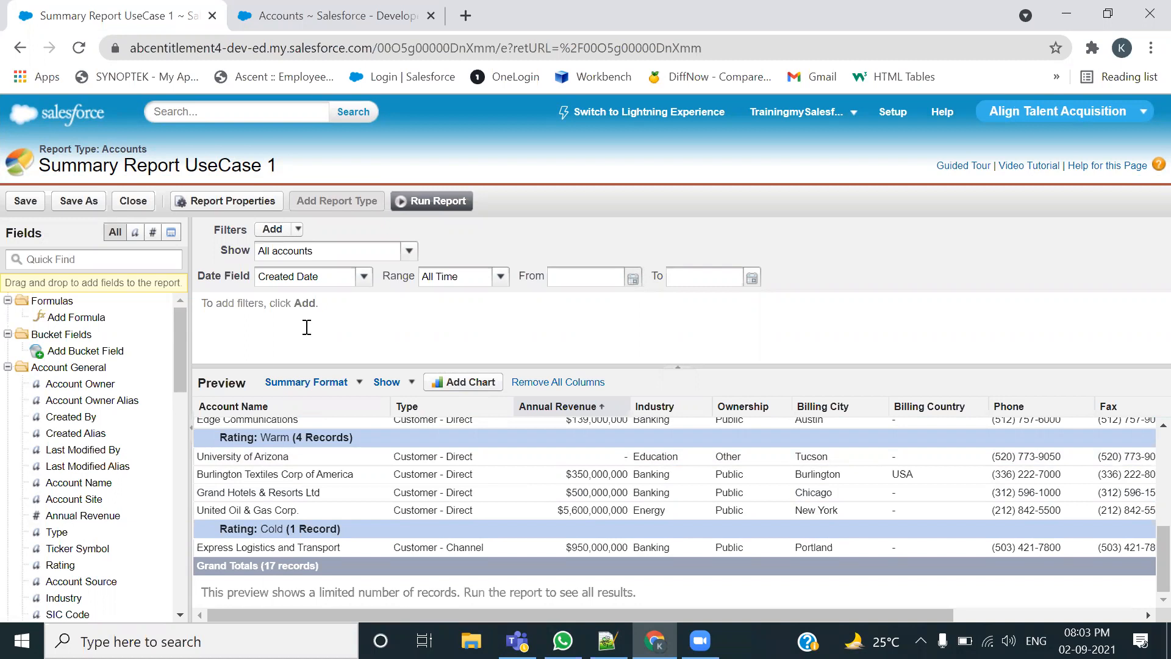
Switch to the 105-Admin.txt notes in Notepad++ and highlight the Summary Reports and Matrix Reports entries among the report types
key(alt+Tab)
drag(162, 188, 183, 188)
drag(258, 186, 280, 186)
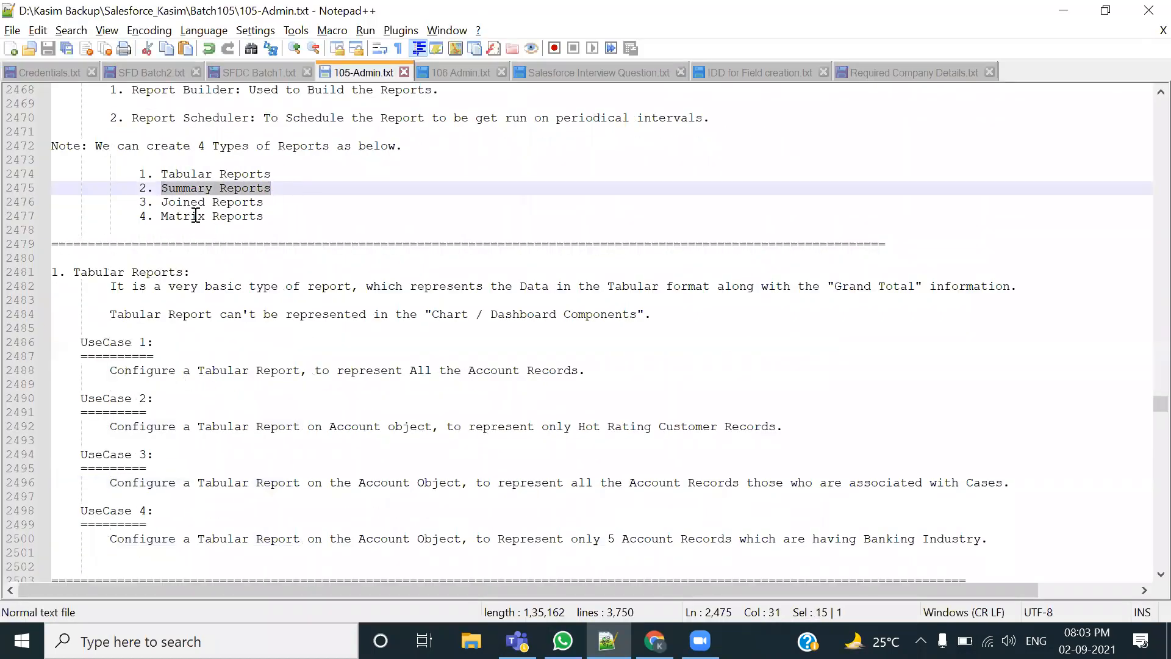
drag(160, 218, 269, 218)
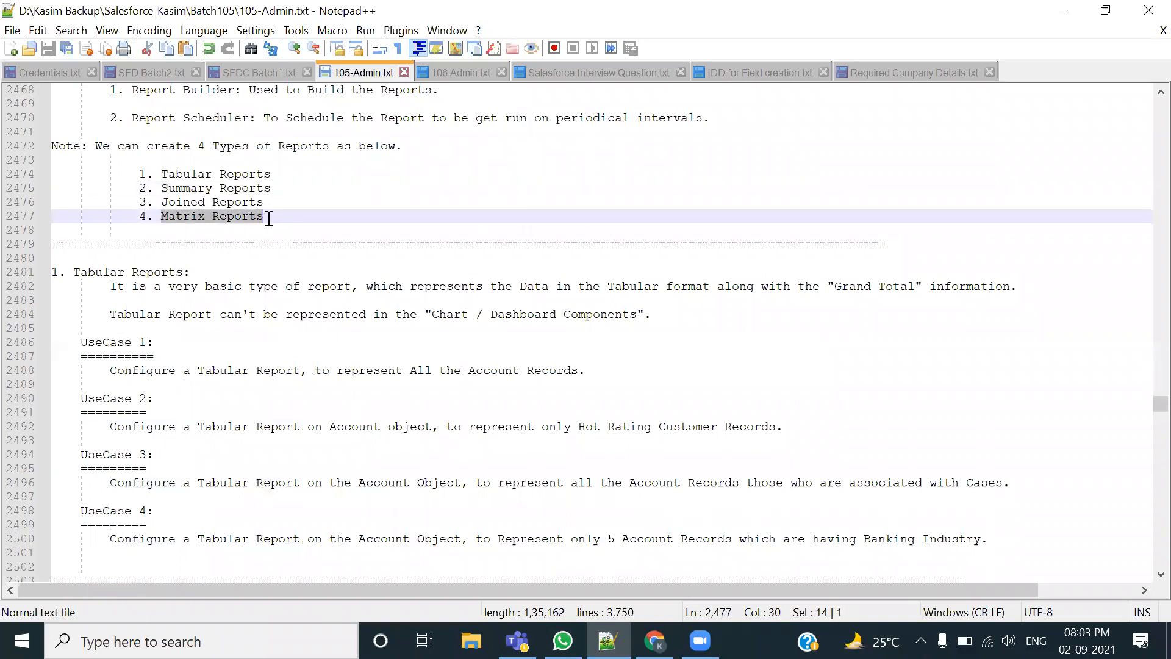
Switch to the Salesforce report builder in Chrome and add a donut chart with Record Count as values and Rating as wedges
key(alt+Tab)
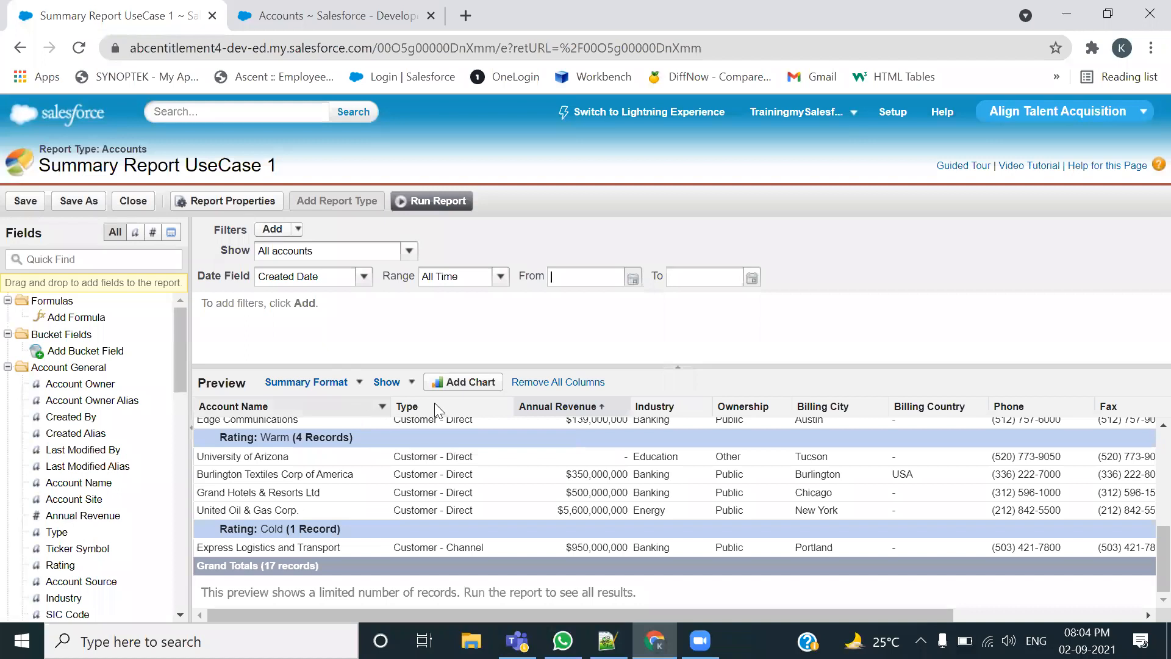
click(464, 381)
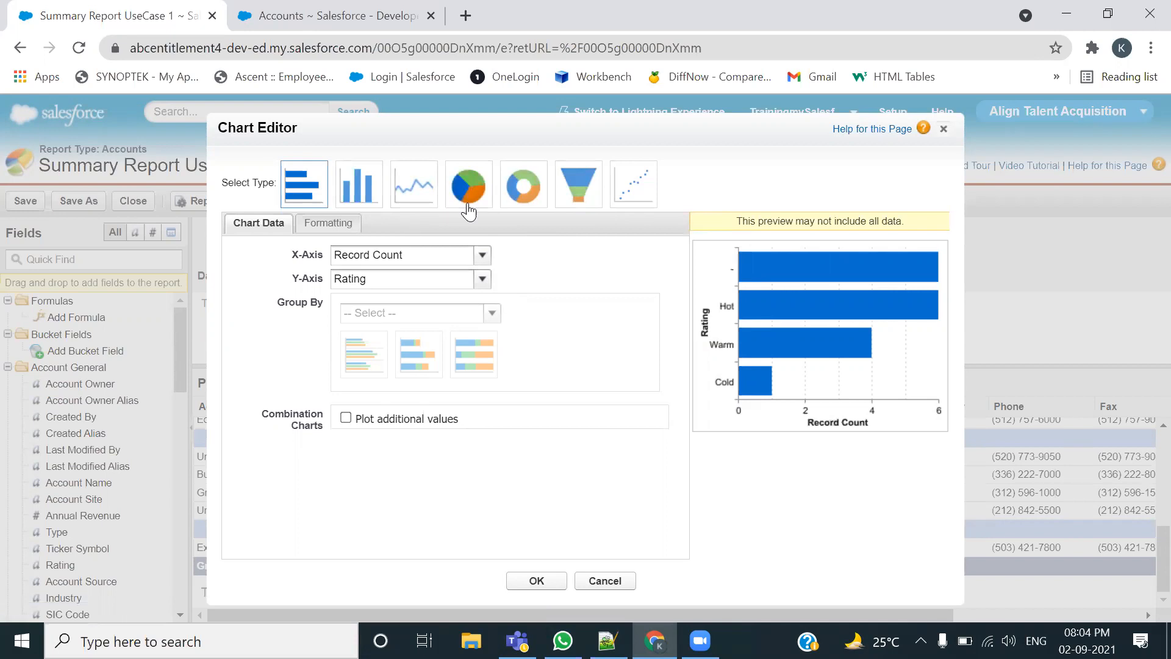
click(575, 197)
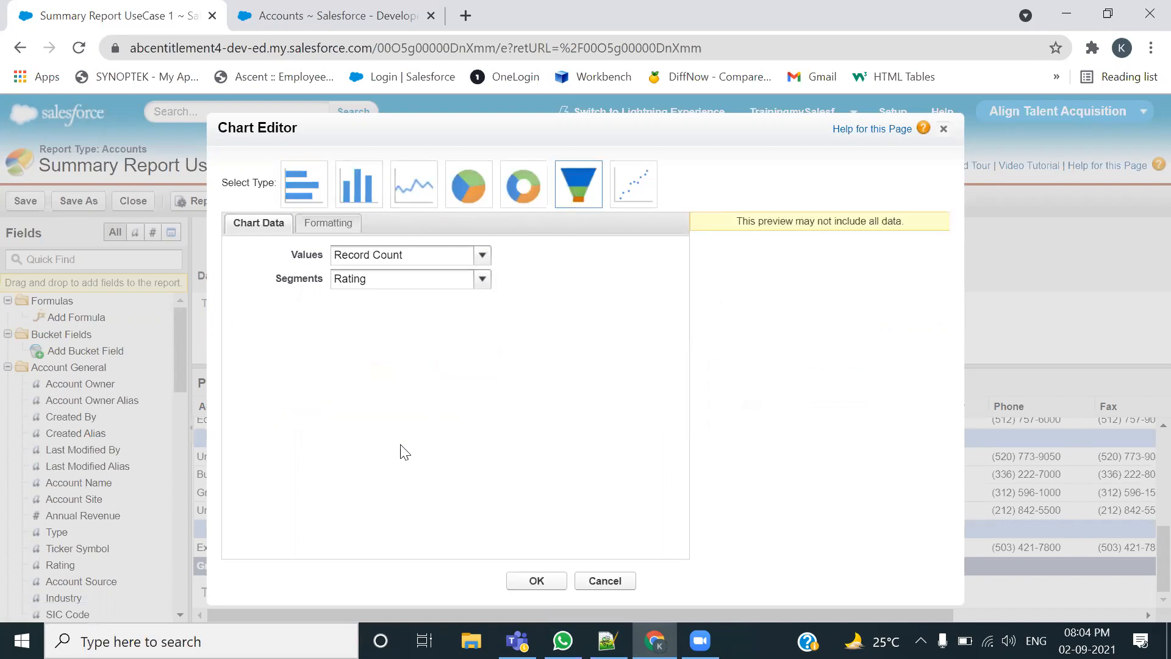
click(521, 205)
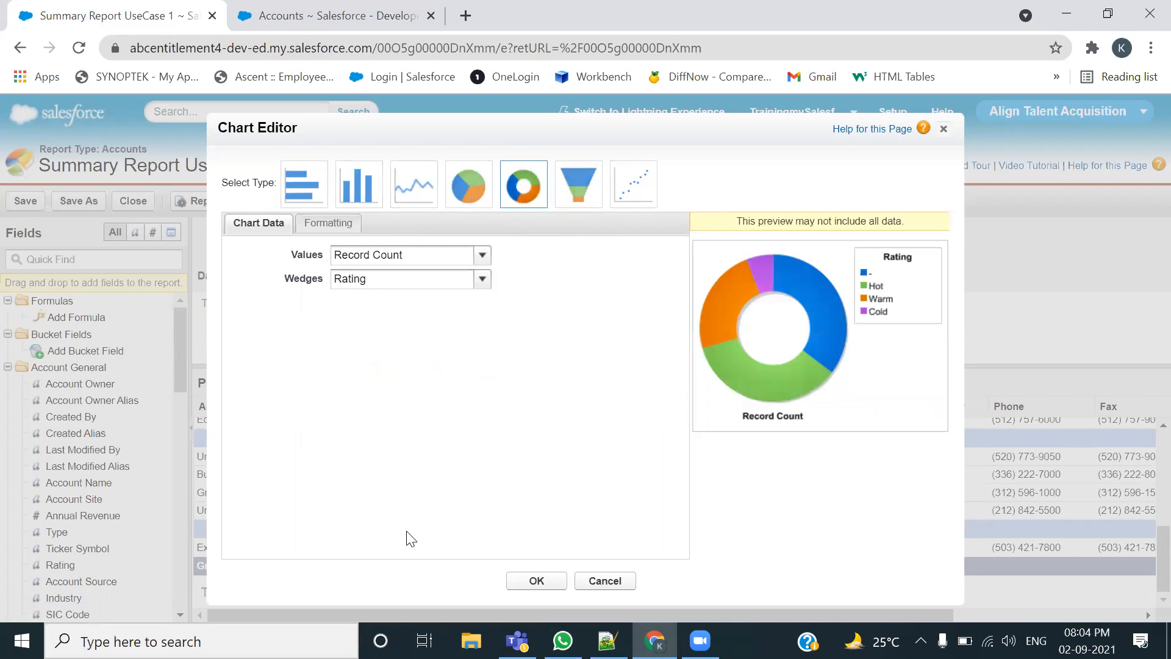
Title the chart "Customer with Rating" and enable Show Values, Enable Hover and Show Total for its data labels
click(341, 220)
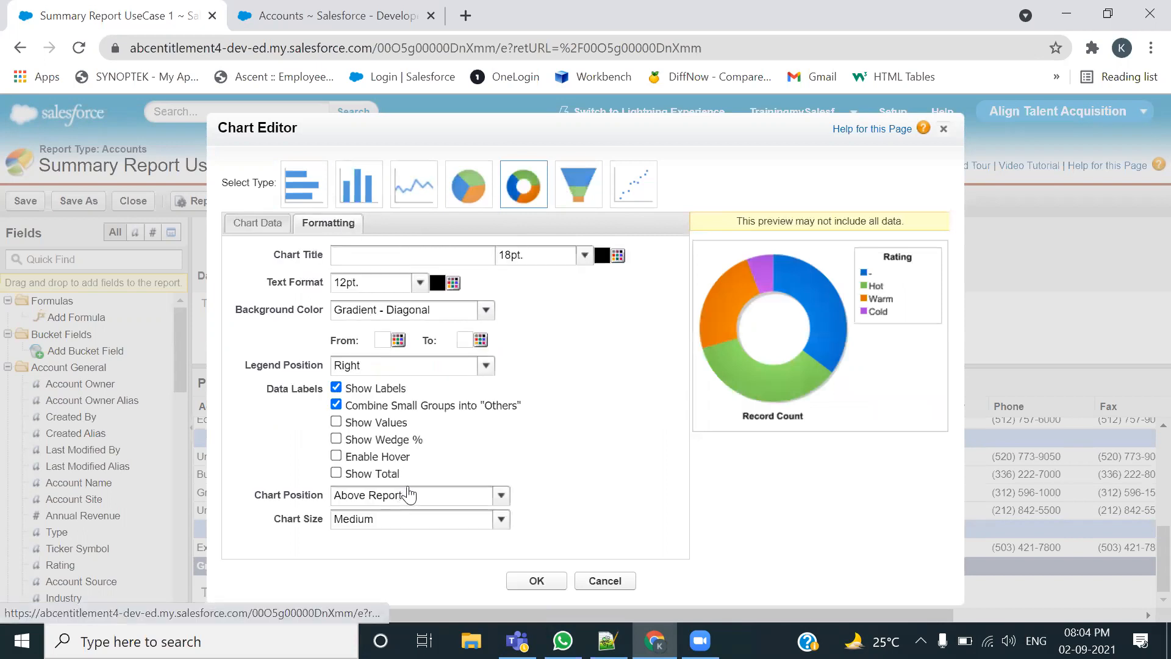
click(426, 256)
click(427, 308)
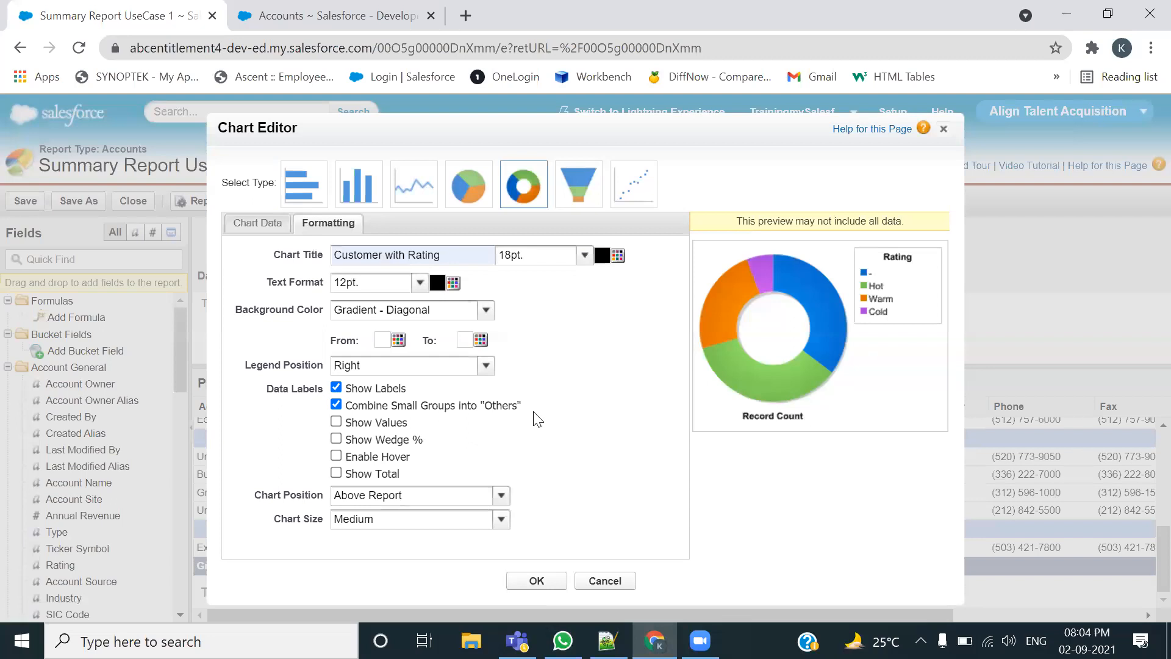
click(339, 422)
click(336, 456)
click(337, 473)
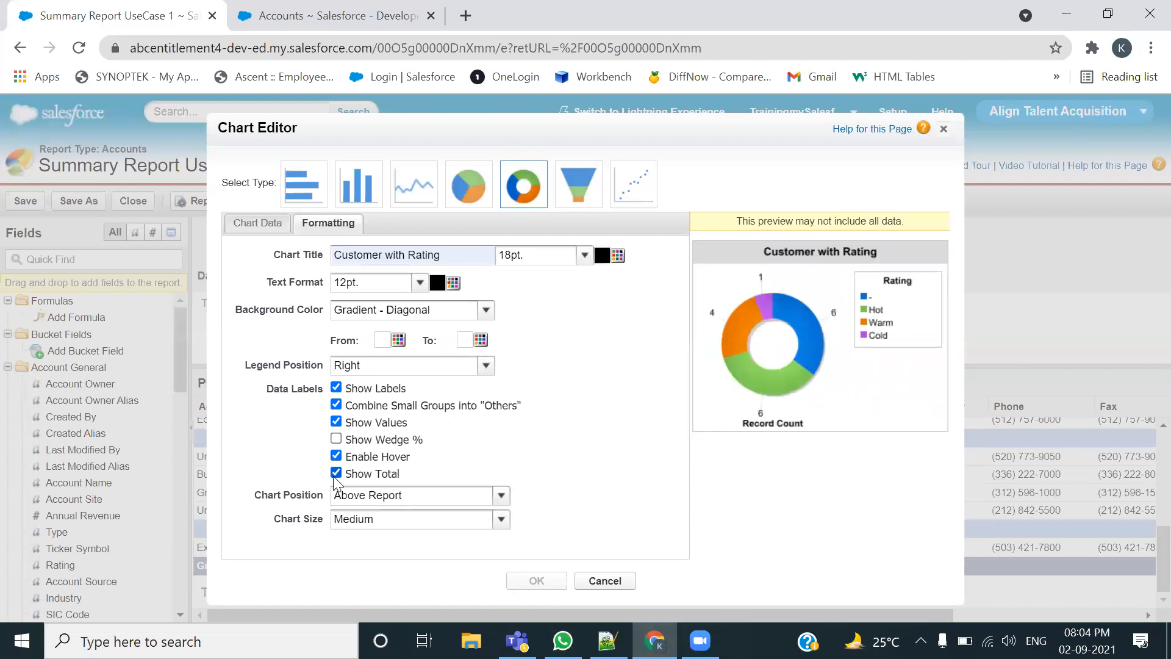
Keep the chart positioned above the report, set its size to Small, and apply the chart settings
click(435, 499)
click(434, 500)
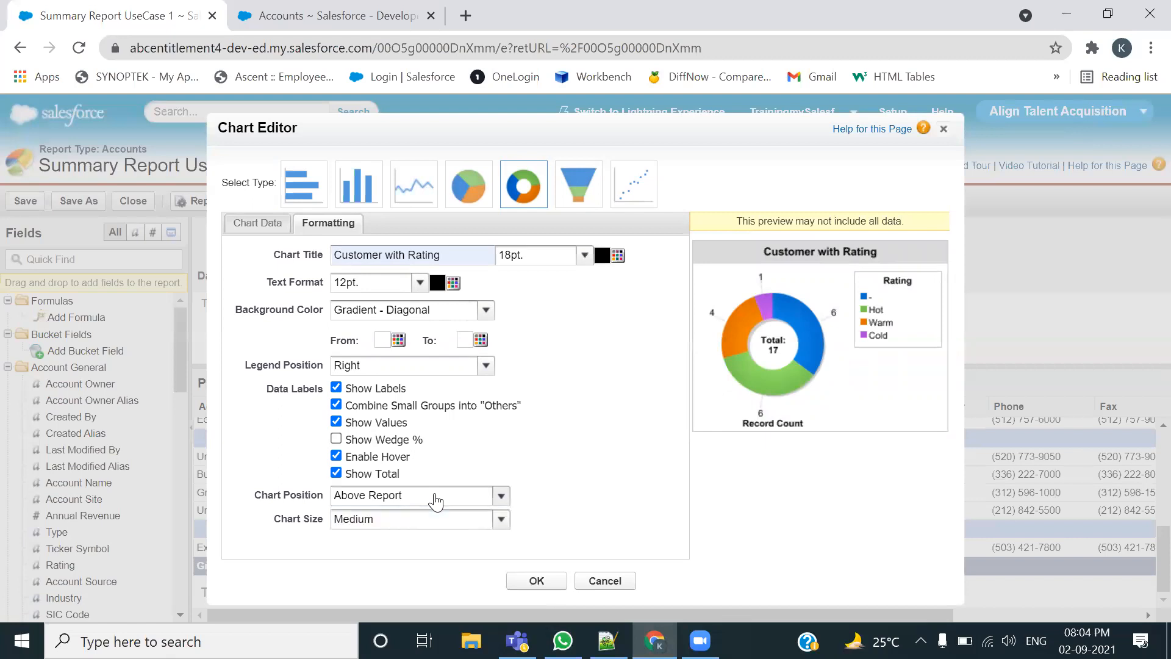
click(433, 524)
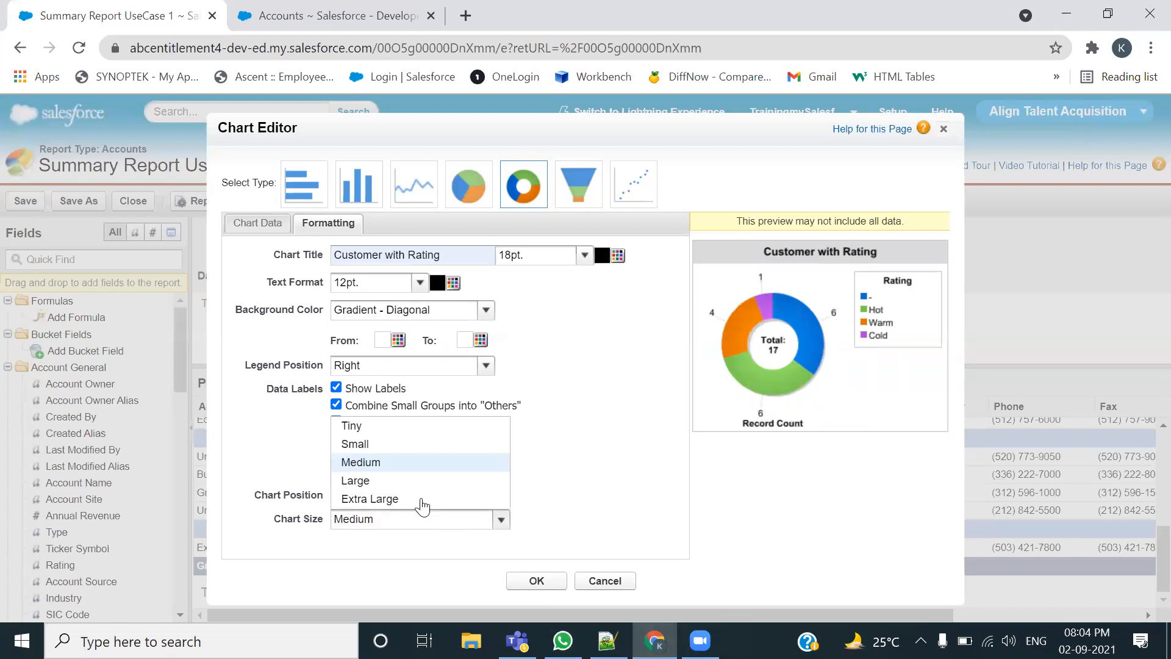
click(384, 448)
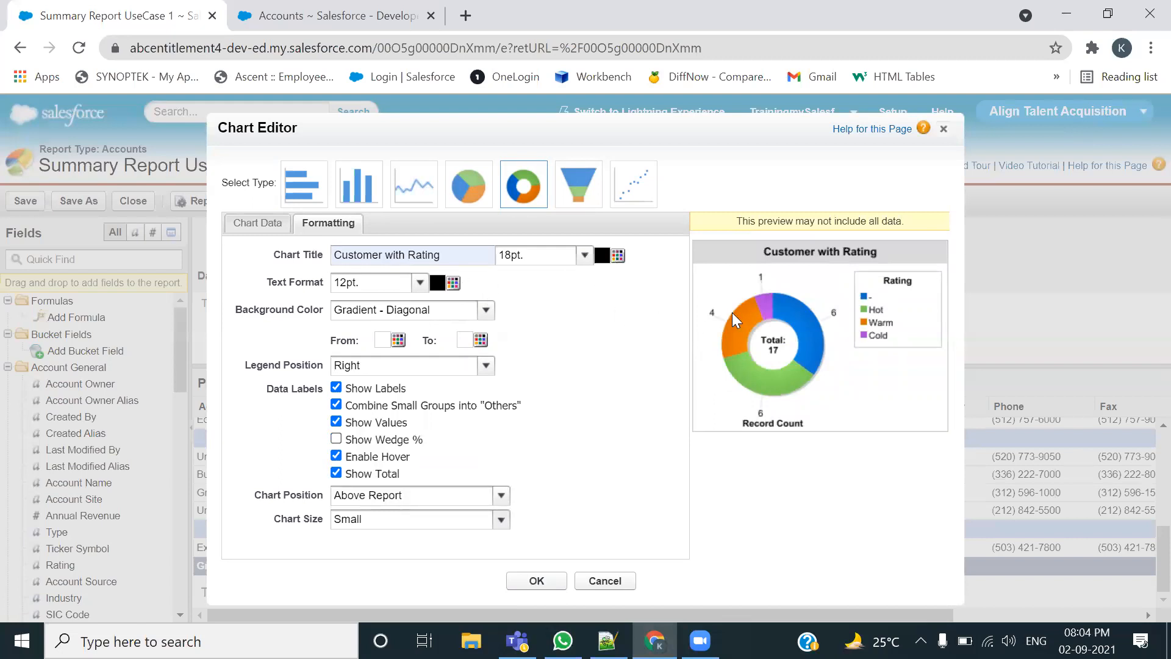
click(535, 582)
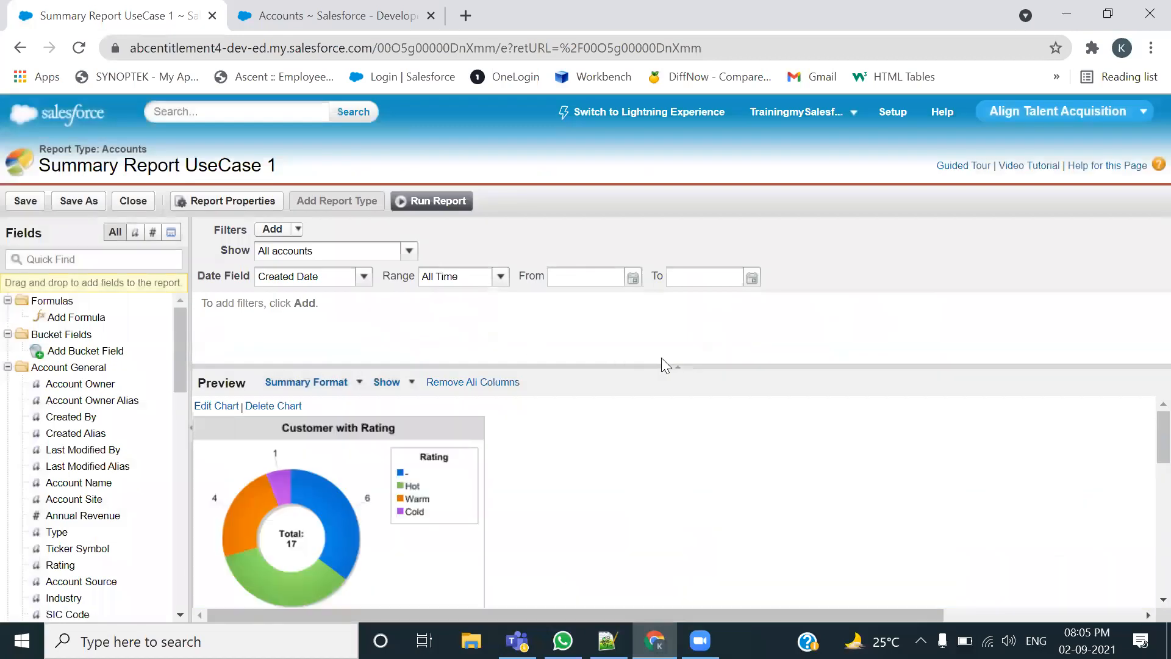
Run the report and inspect the record count and percentage of each wedge in the Customer with Rating chart
click(435, 204)
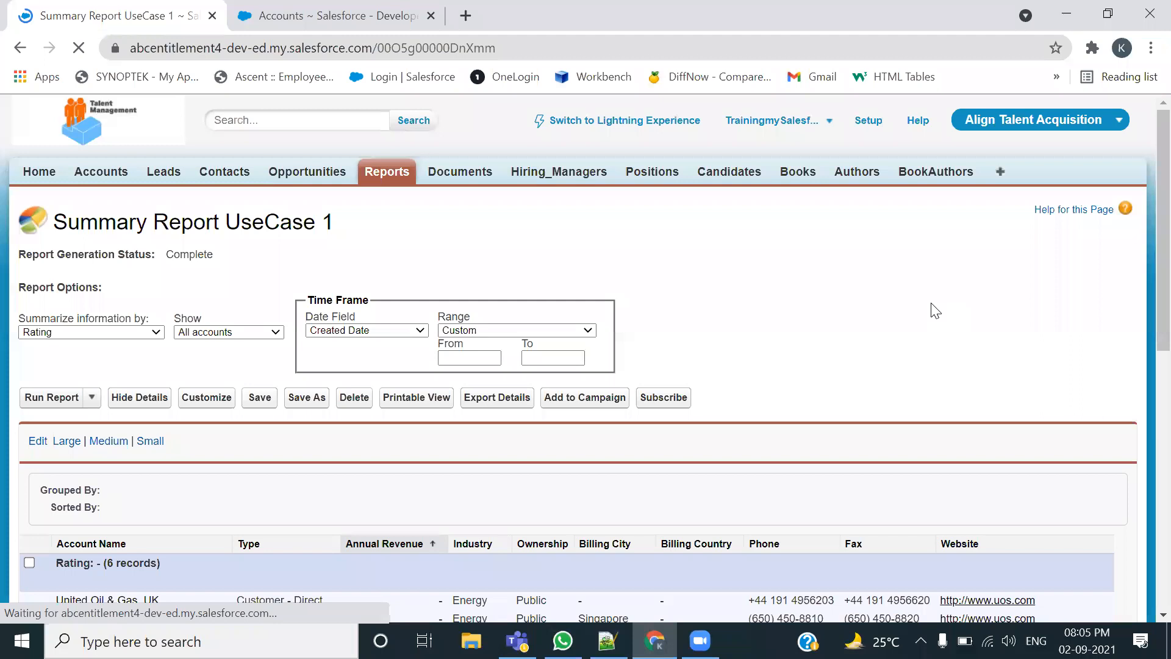
scroll(935, 310, down, 5)
mouse_move(169, 299)
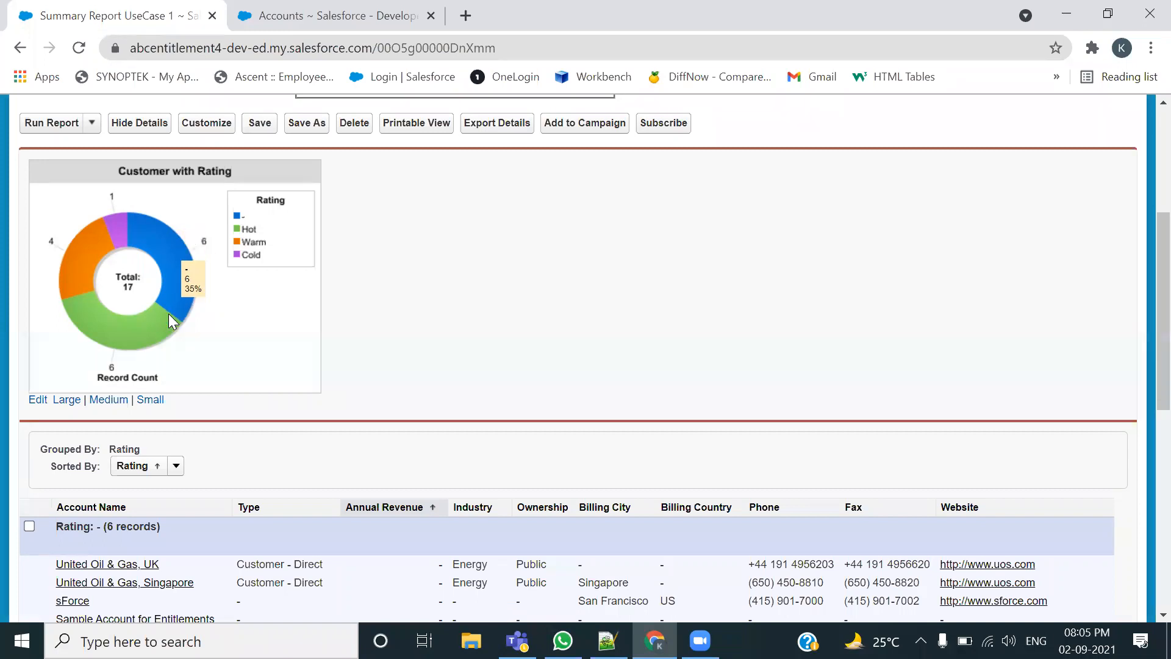
mouse_move(137, 339)
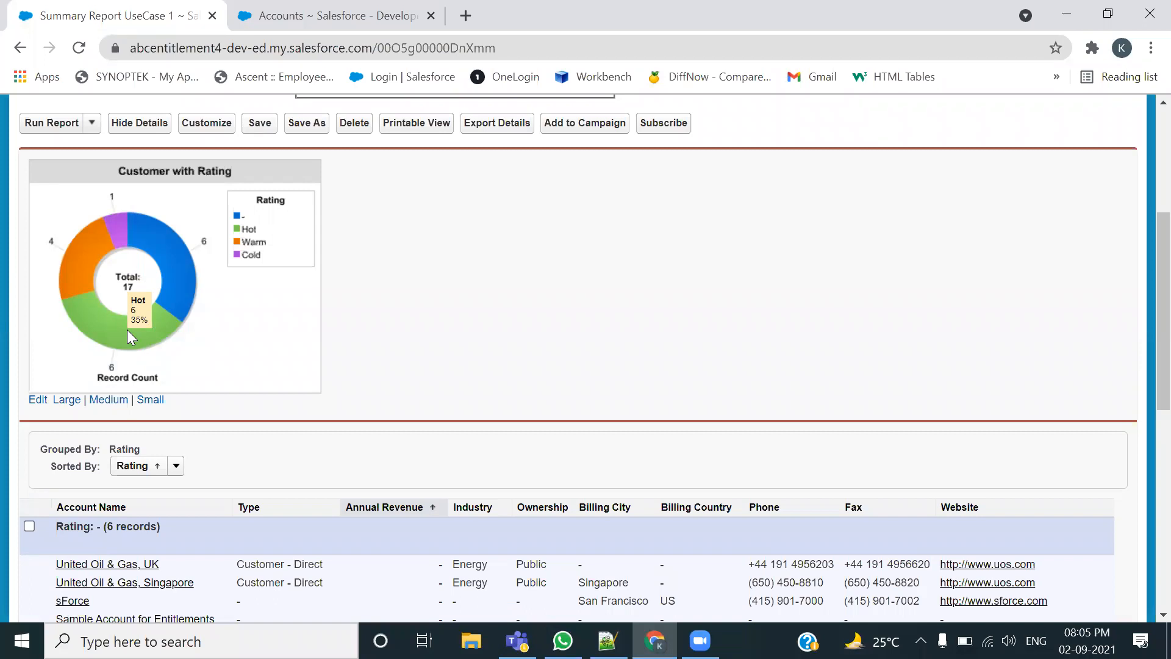
mouse_move(72, 273)
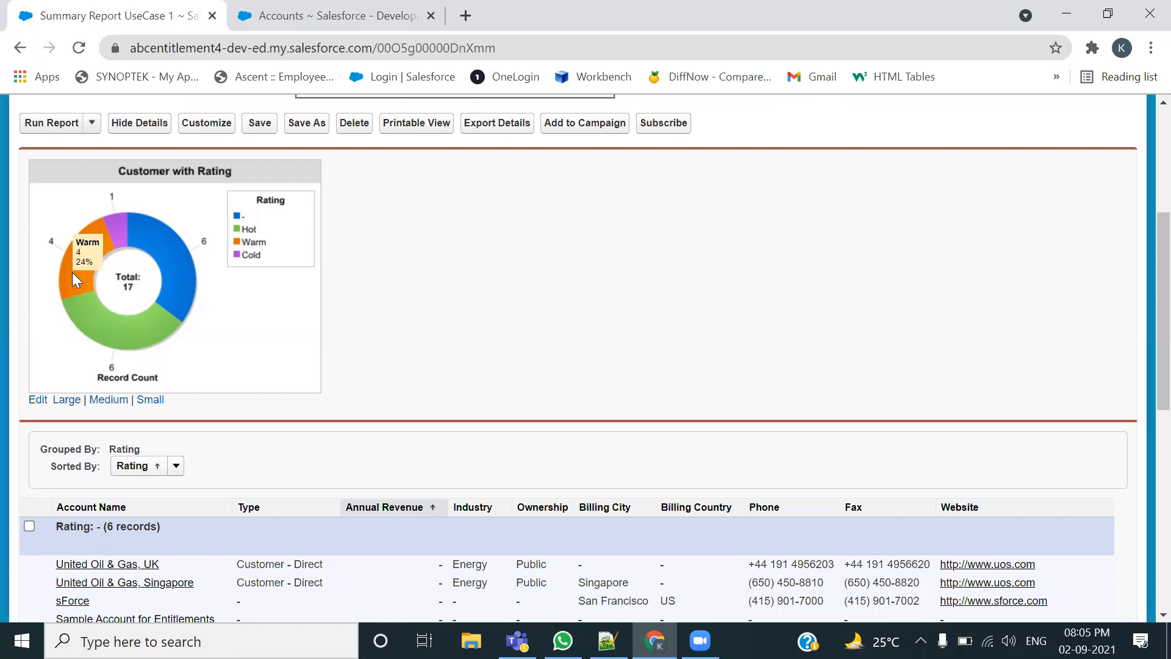
mouse_move(113, 234)
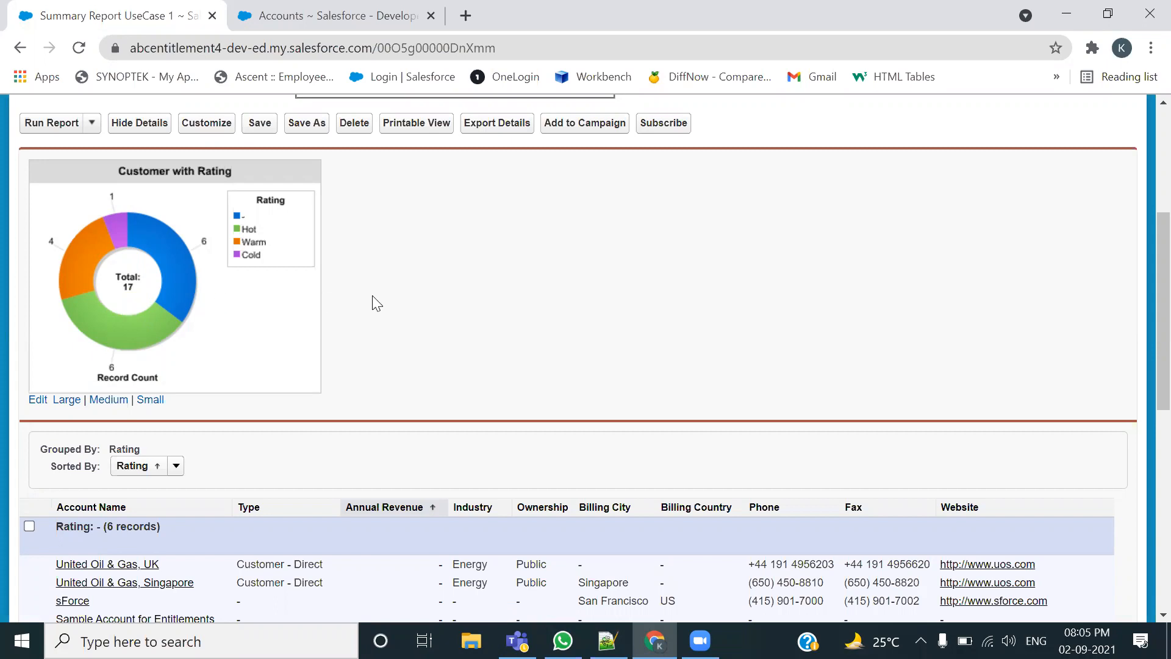
Look at the report's run and scheduling options, and review the grouped account records down to the grand totals
click(93, 124)
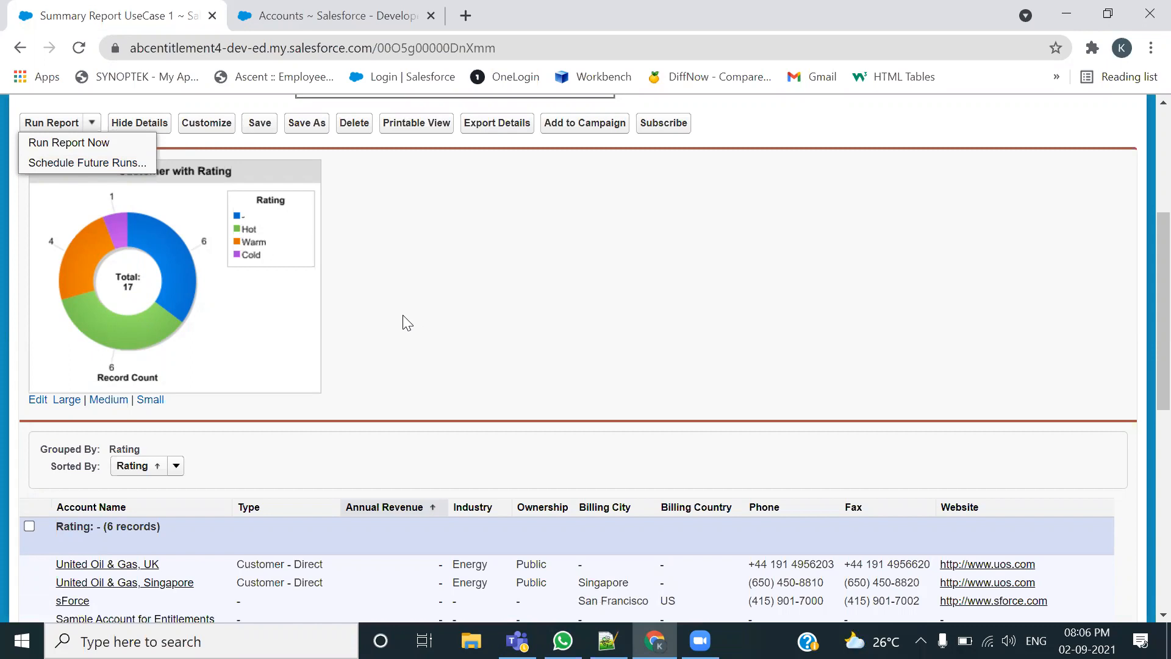
scroll(414, 415, down, 3)
scroll(414, 421, up, 3)
click(488, 305)
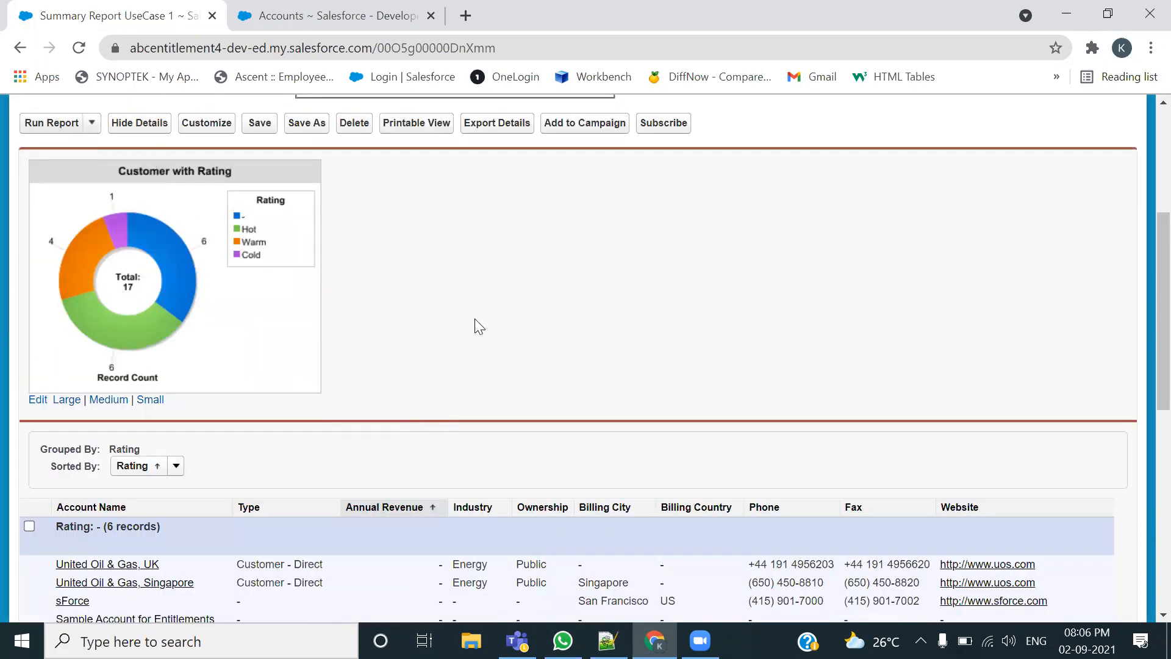
scroll(481, 333, down, 7)
scroll(494, 402, down, 2)
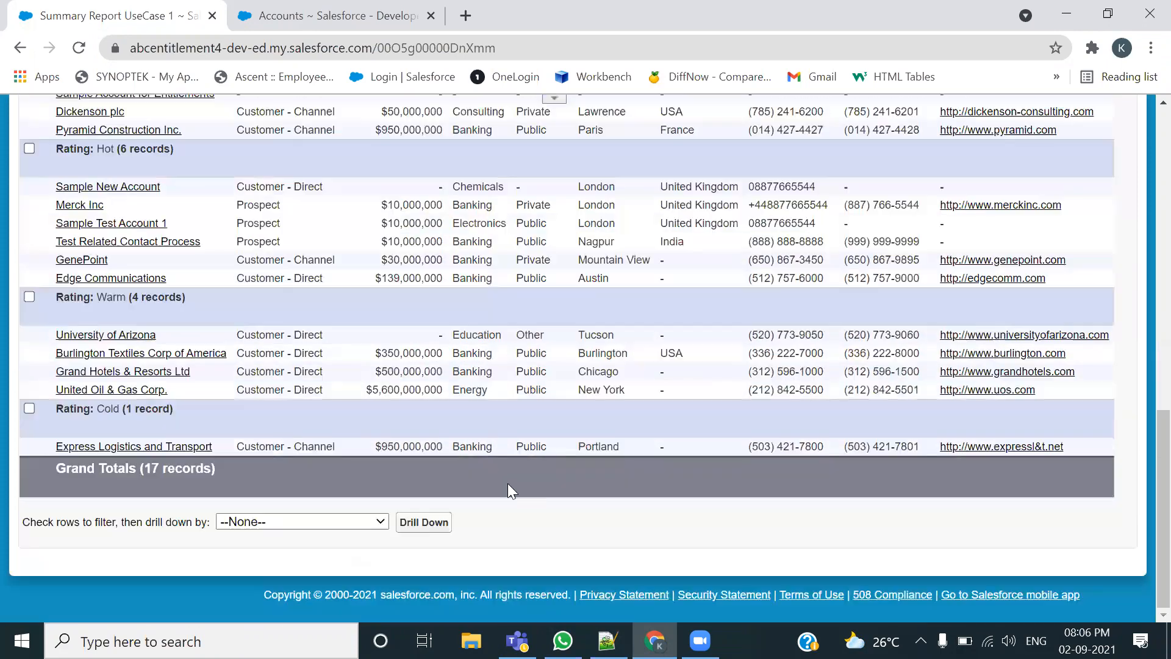
scroll(508, 483, up, 8)
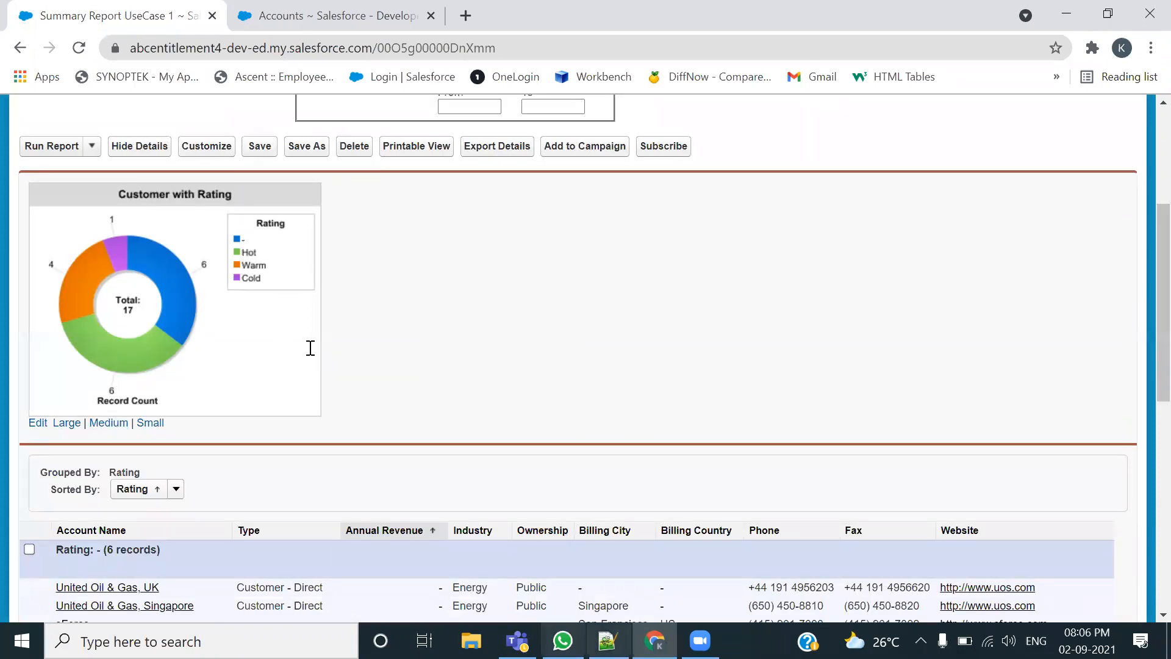
Switch to the 105-Admin.txt notes in Notepad++ and read the Summary Reports section with its bucket field use case
key(alt+Tab)
scroll(310, 348, down, 6)
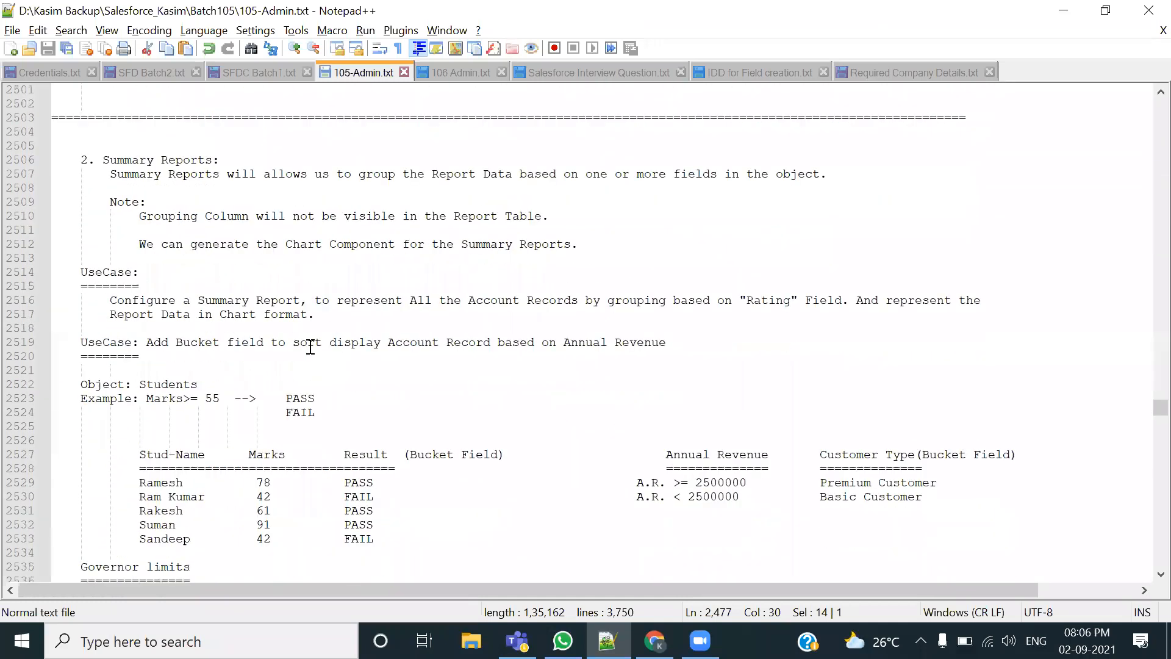
scroll(310, 347, down, 1)
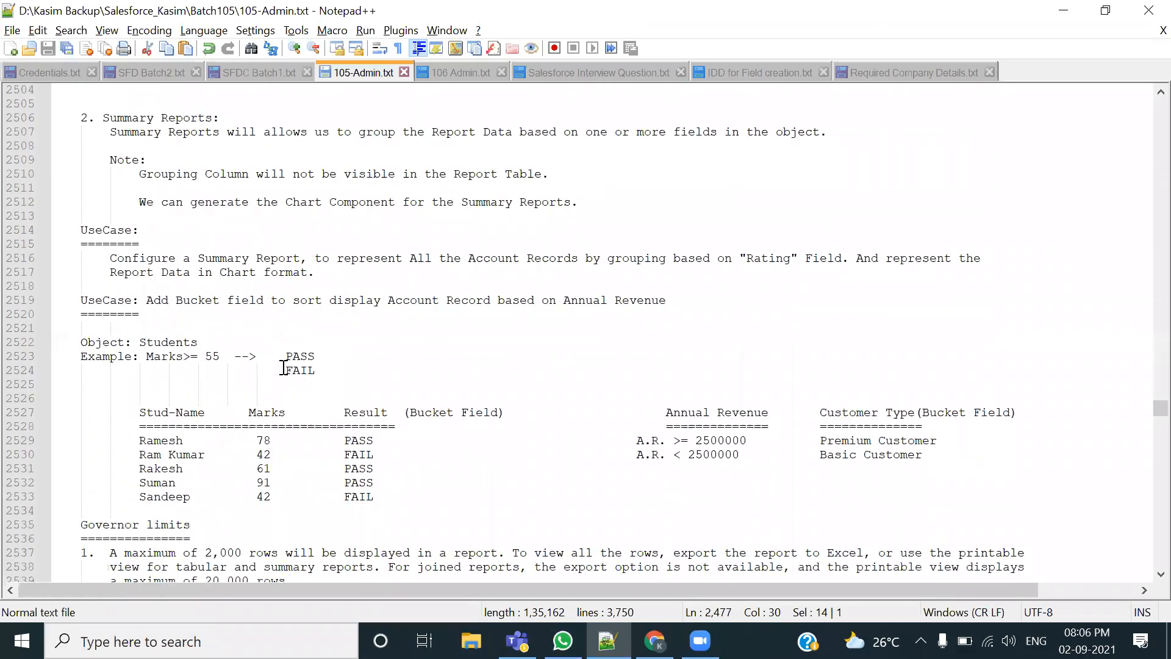